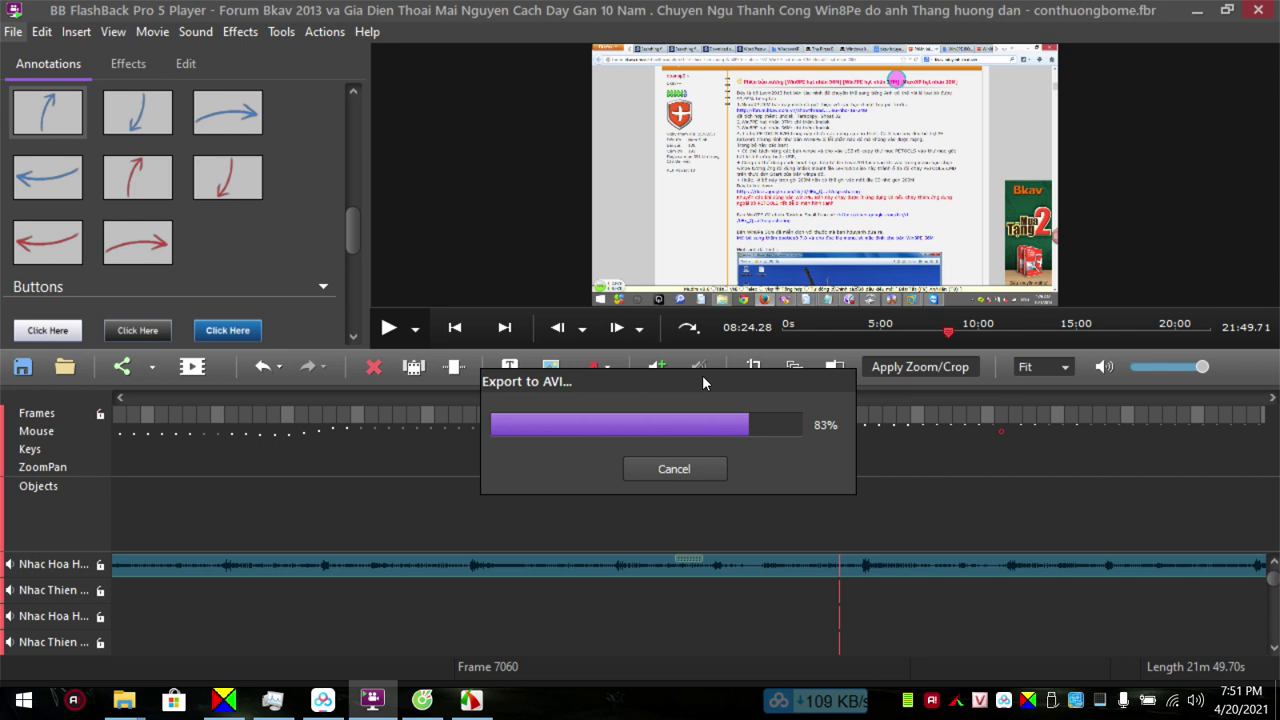
Move the export progress window aside, then refresh the This PC drive list in File Explorer.
{"action": "left_click_drag", "start_coordinate": [702, 380], "coordinate": [607, 457]}
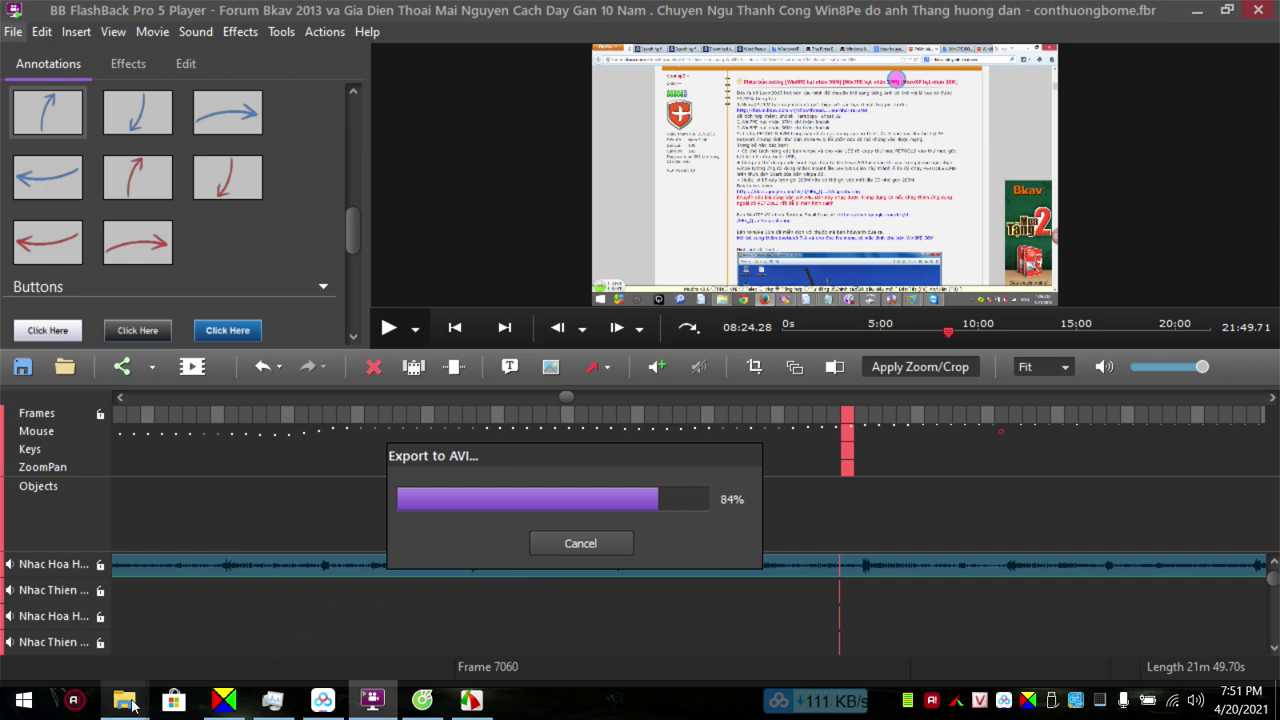
{"action": "mouse_move", "coordinate": [124, 700]}
{"action": "left_click", "coordinate": [143, 612]}
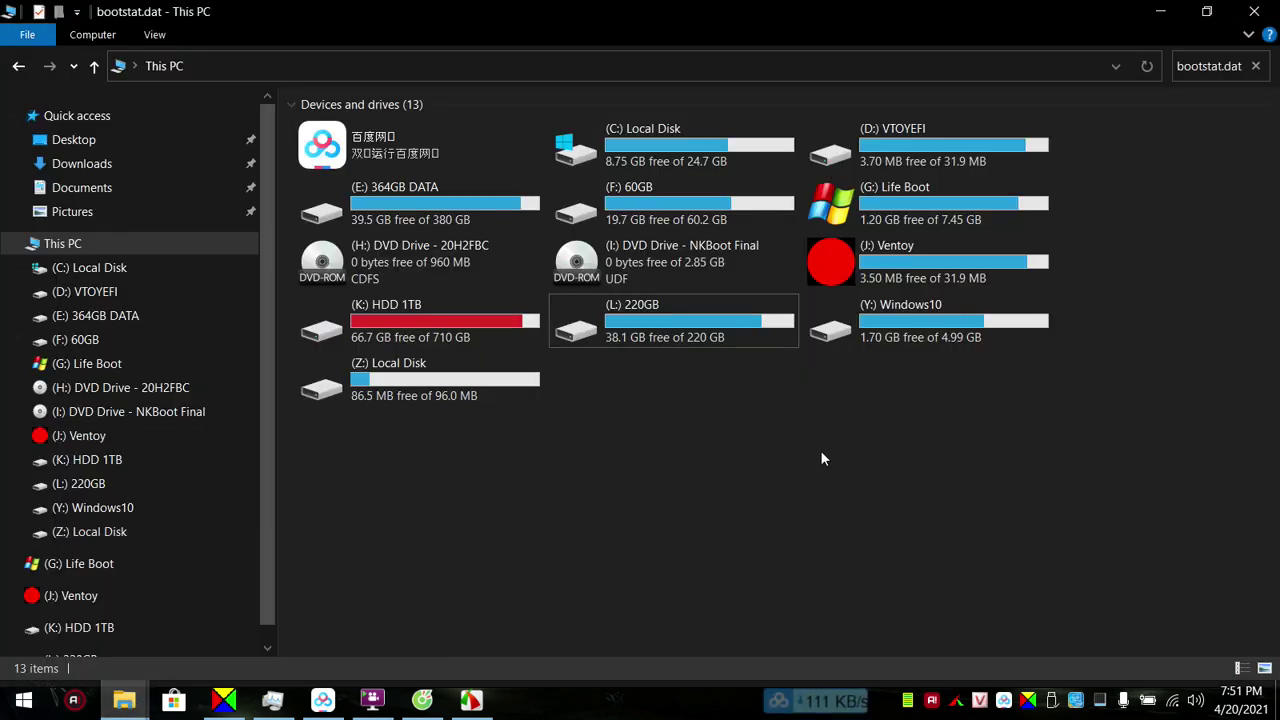
{"action": "right_click", "coordinate": [752, 438]}
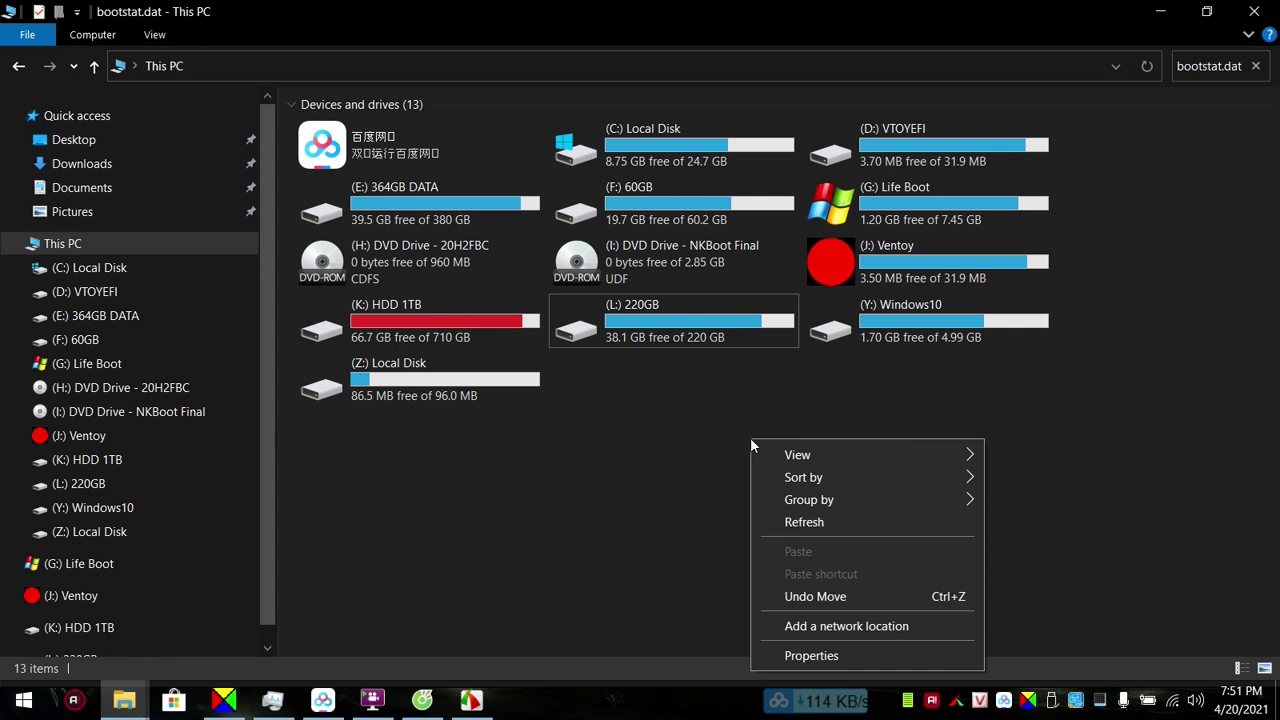
{"action": "left_click", "coordinate": [801, 522]}
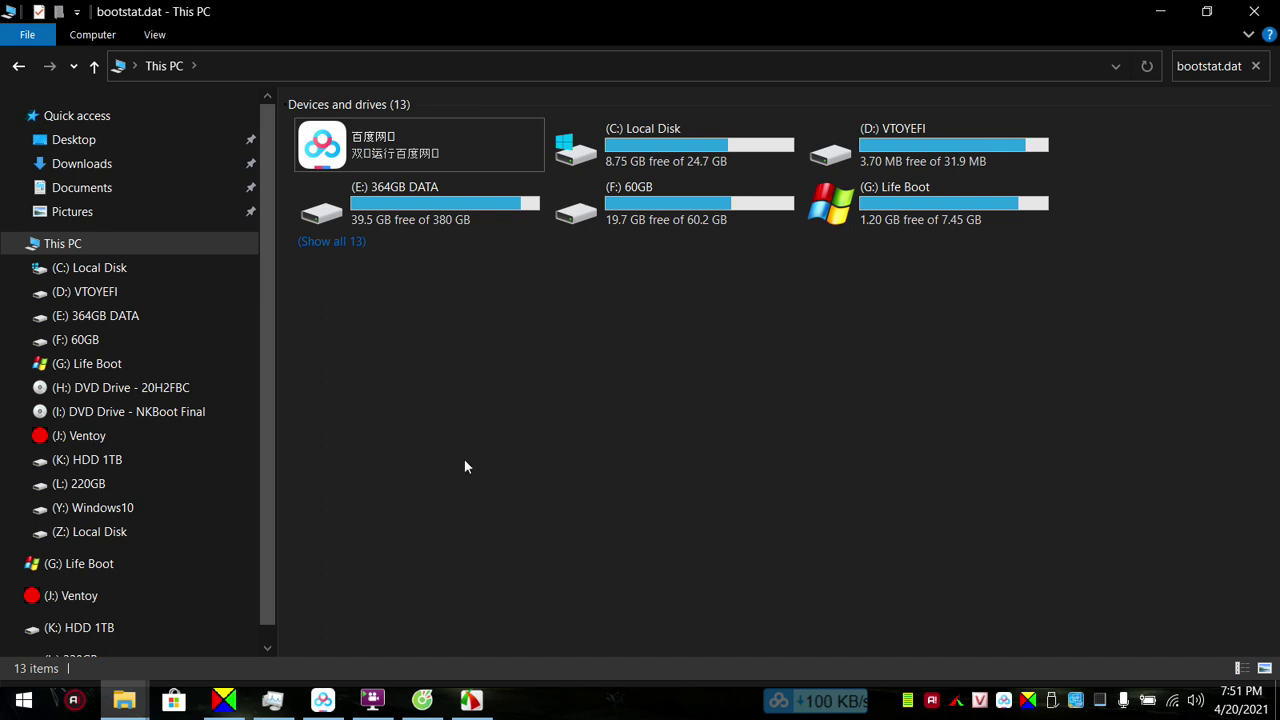
{"action": "left_click", "coordinate": [378, 702]}
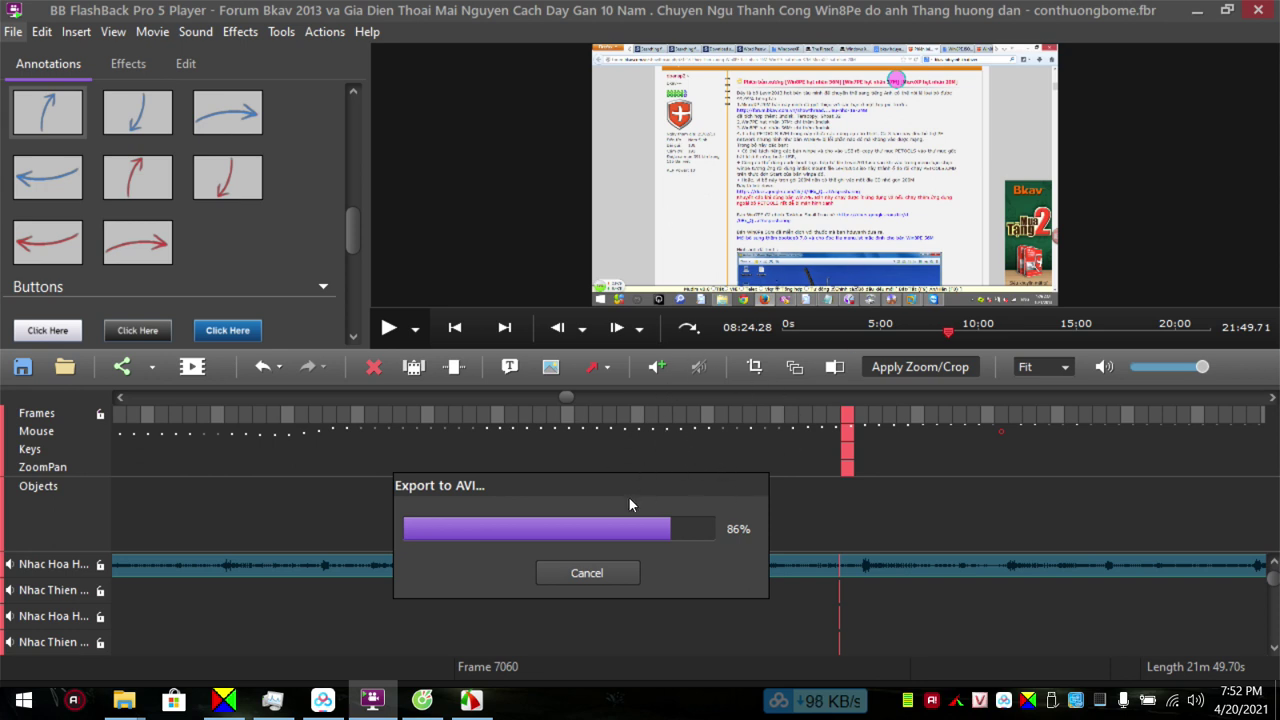
{"action": "left_click_drag", "start_coordinate": [614, 494], "coordinate": [606, 464]}
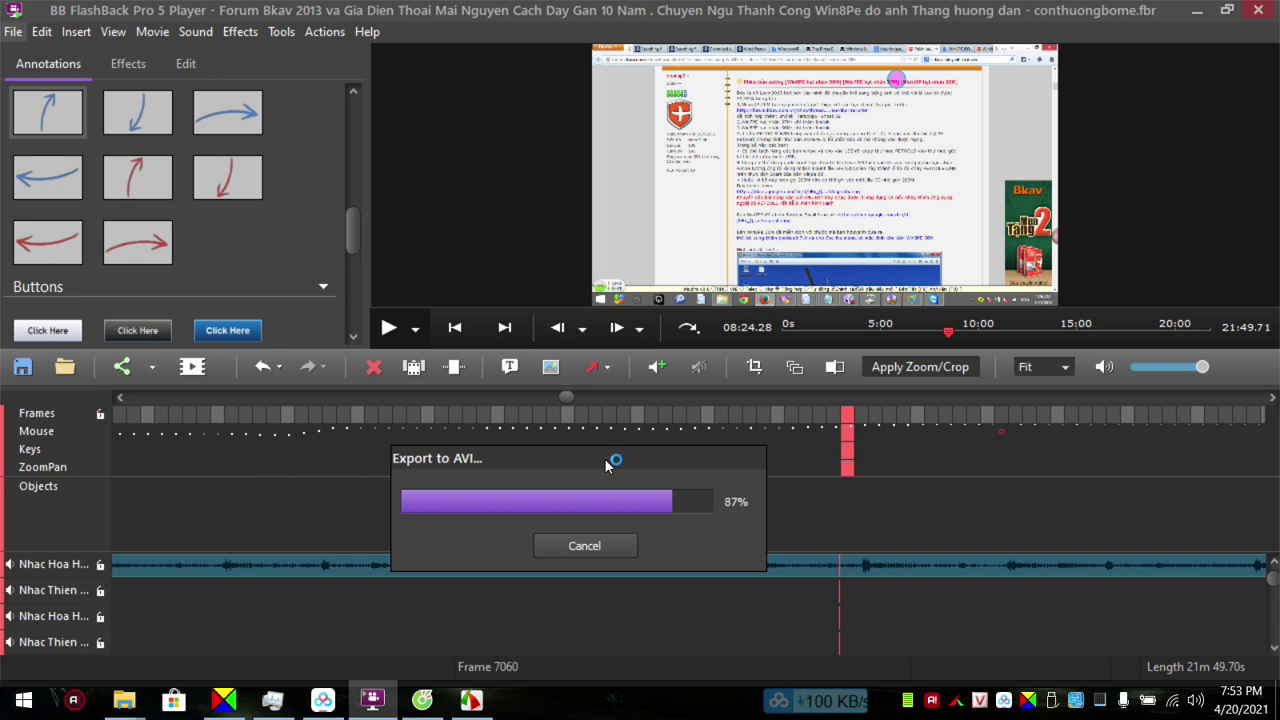
{"action": "mouse_move", "coordinate": [591, 457]}
{"action": "left_mouse_down"}
{"action": "mouse_move", "coordinate": [582, 429]}
{"action": "mouse_move", "coordinate": [591, 464]}
{"action": "left_mouse_up"}
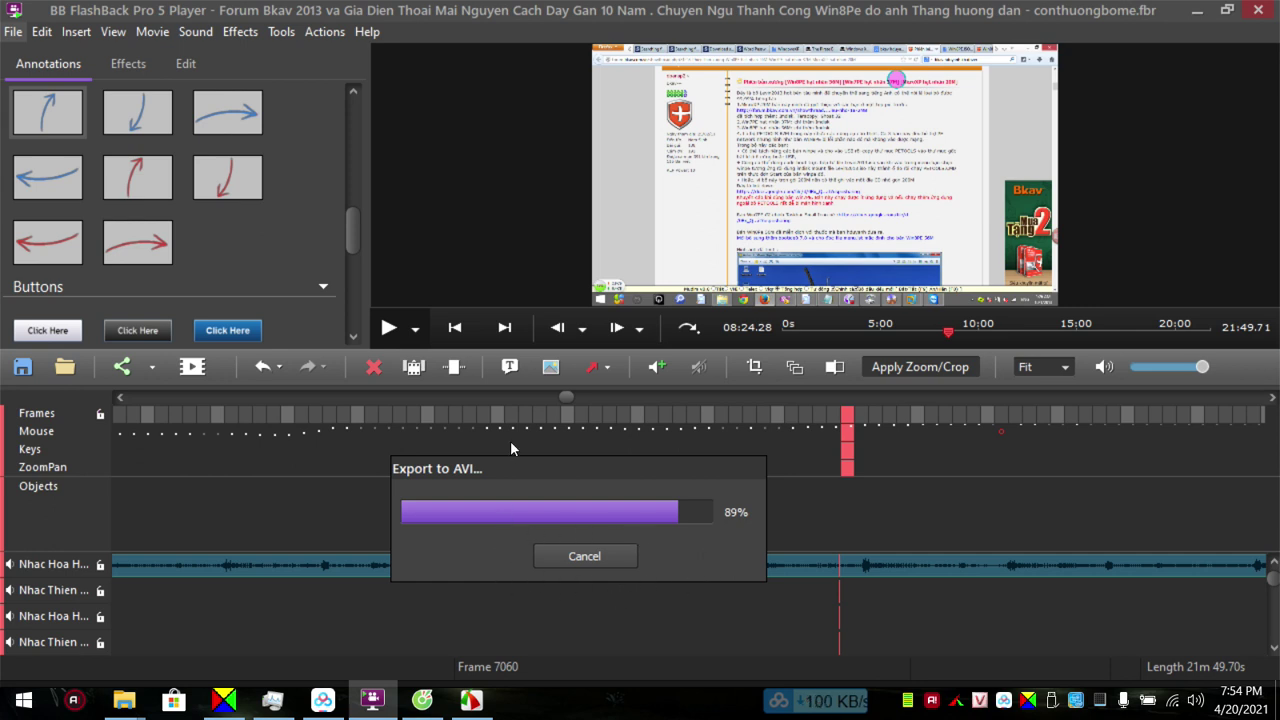
{"action": "left_click_drag", "start_coordinate": [580, 466], "coordinate": [643, 473]}
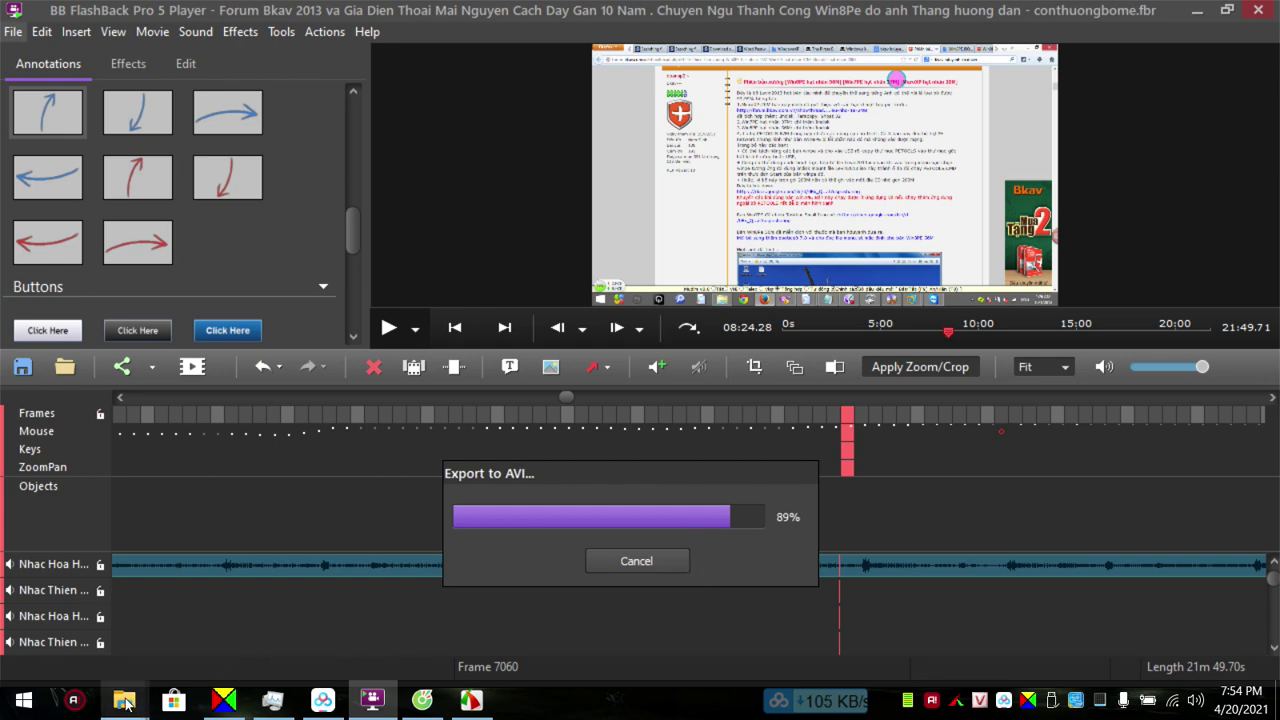
Refresh the This PC drive list and select the (E:) 364GB DATA drive.
{"action": "mouse_move", "coordinate": [124, 700]}
{"action": "left_click", "coordinate": [181, 617]}
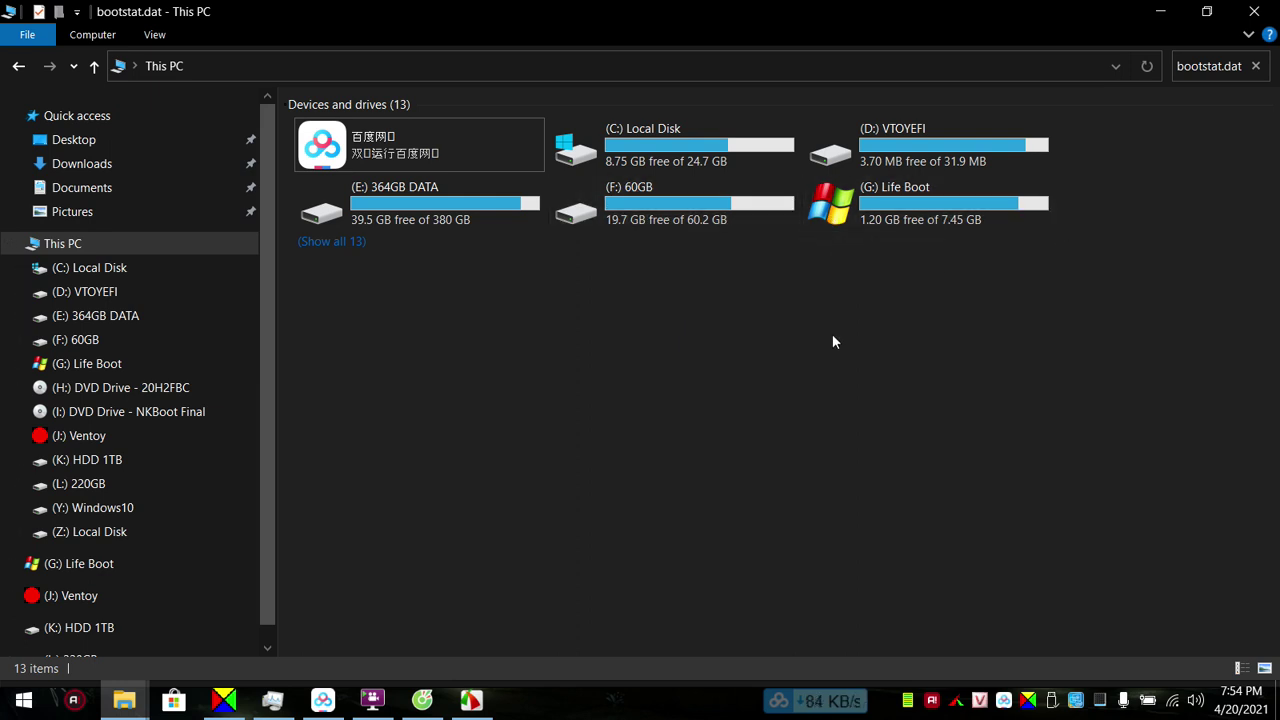
{"action": "right_click", "coordinate": [468, 349]}
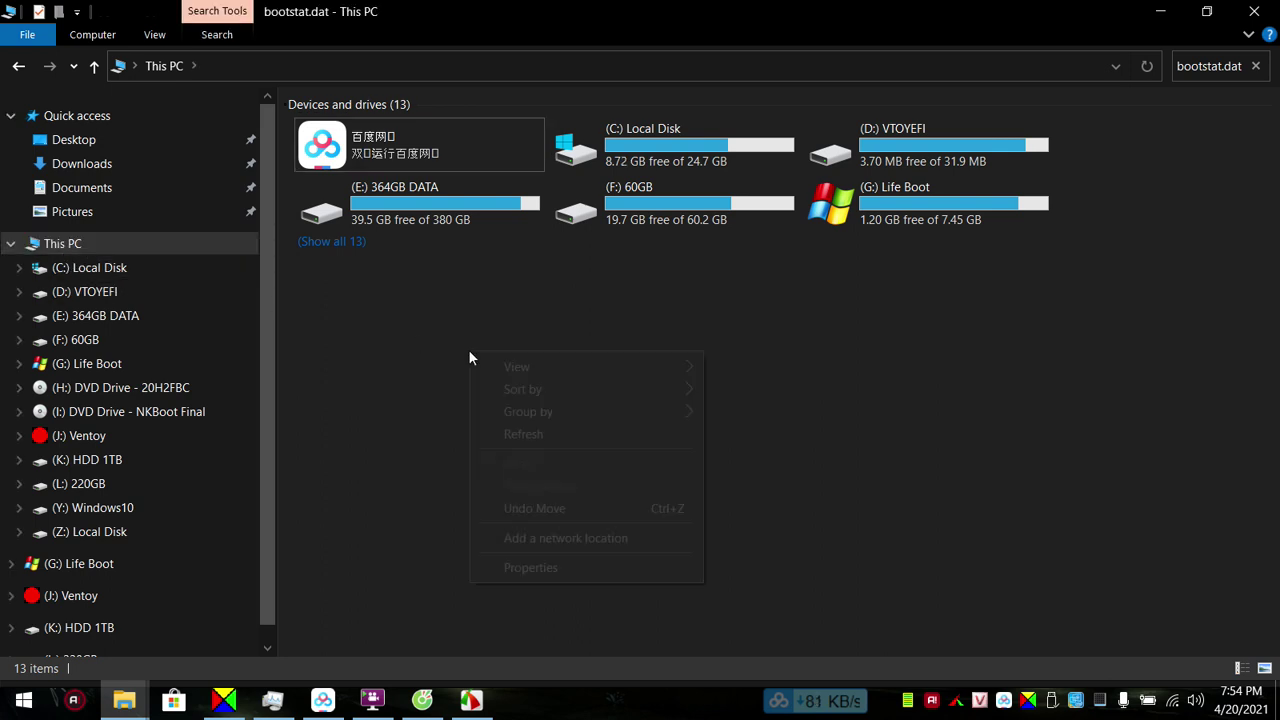
{"action": "left_click", "coordinate": [567, 435]}
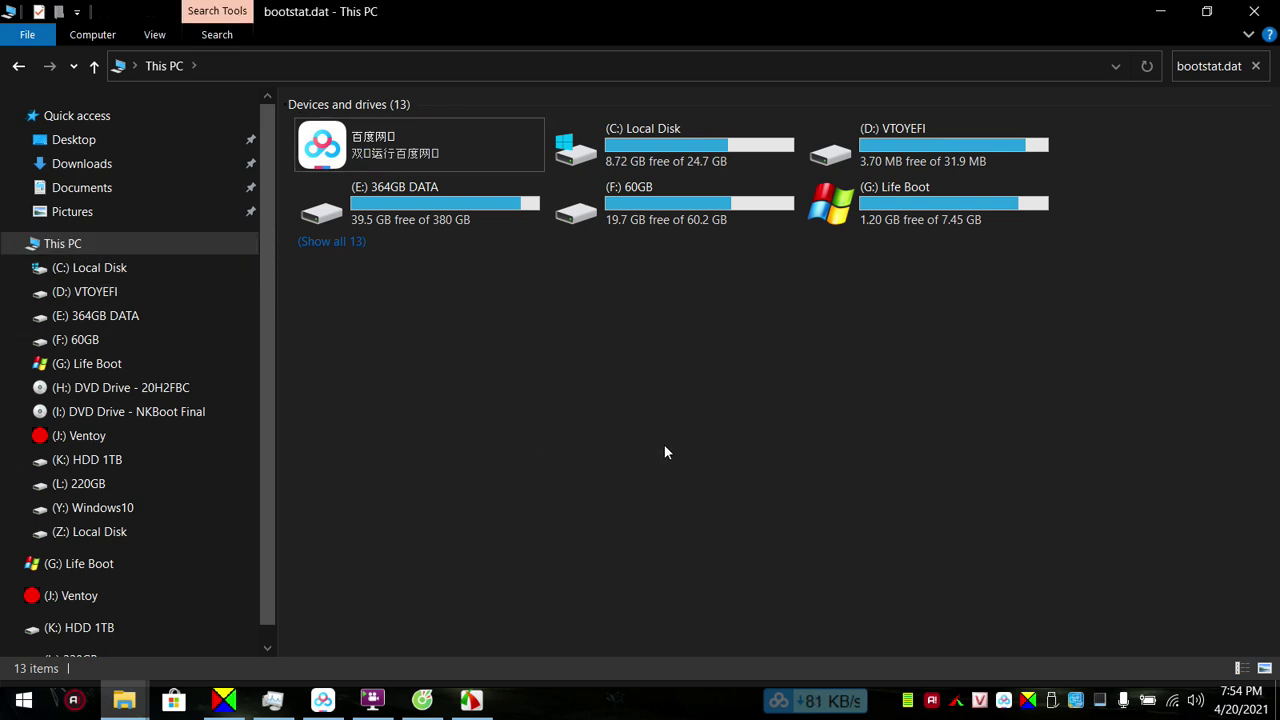
{"action": "left_click", "coordinate": [510, 200]}
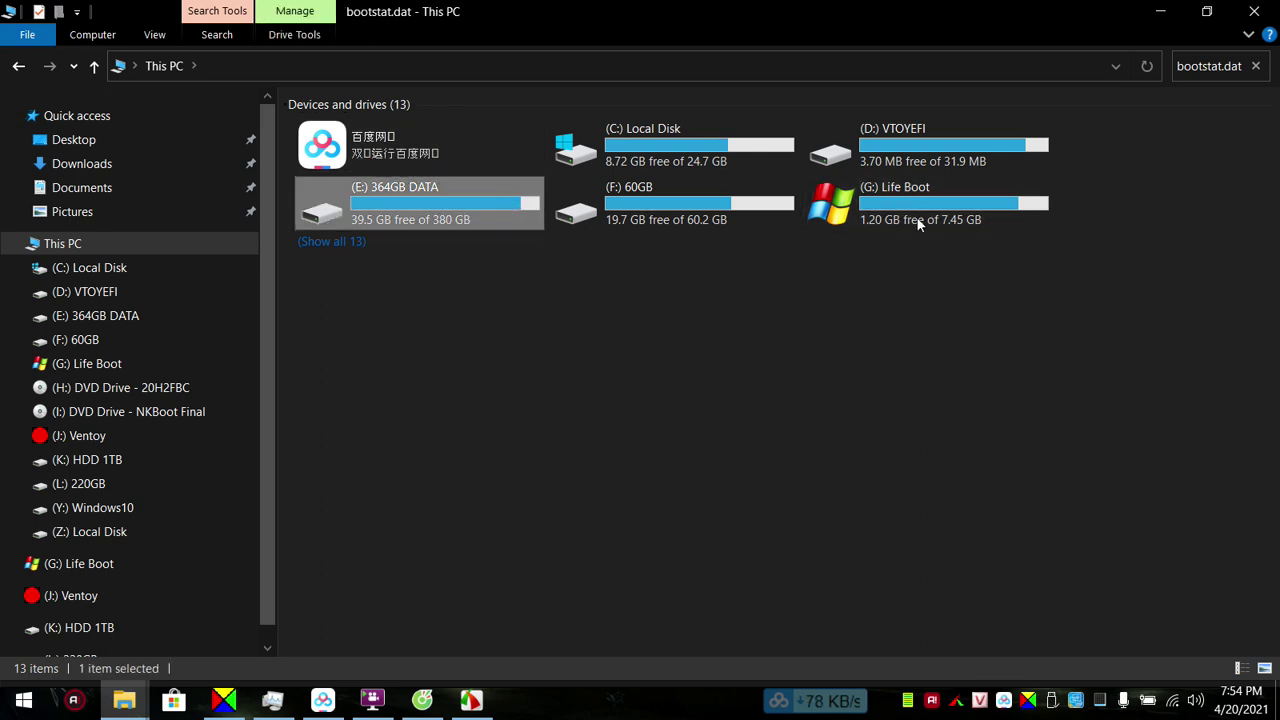
Open the (L:) 220GB drive's properties and check Baidu Netdisk's download progress.
{"action": "right_click", "coordinate": [87, 490]}
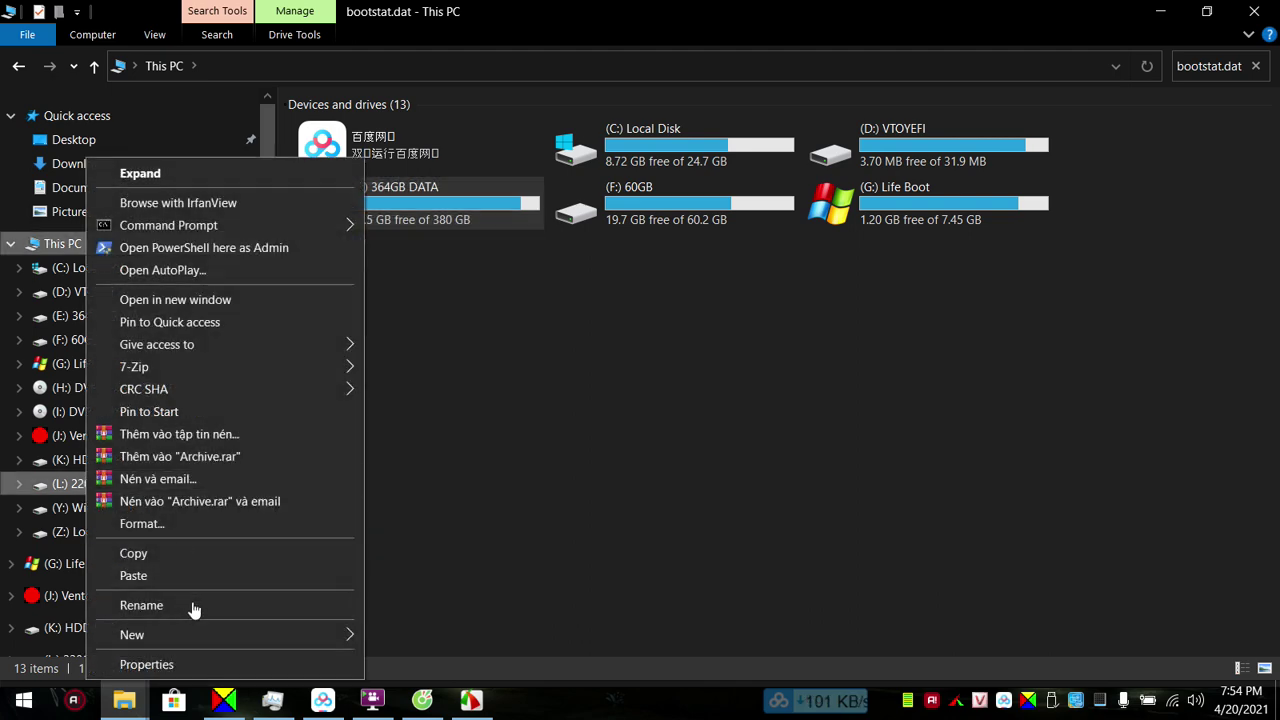
{"action": "left_click", "coordinate": [220, 658]}
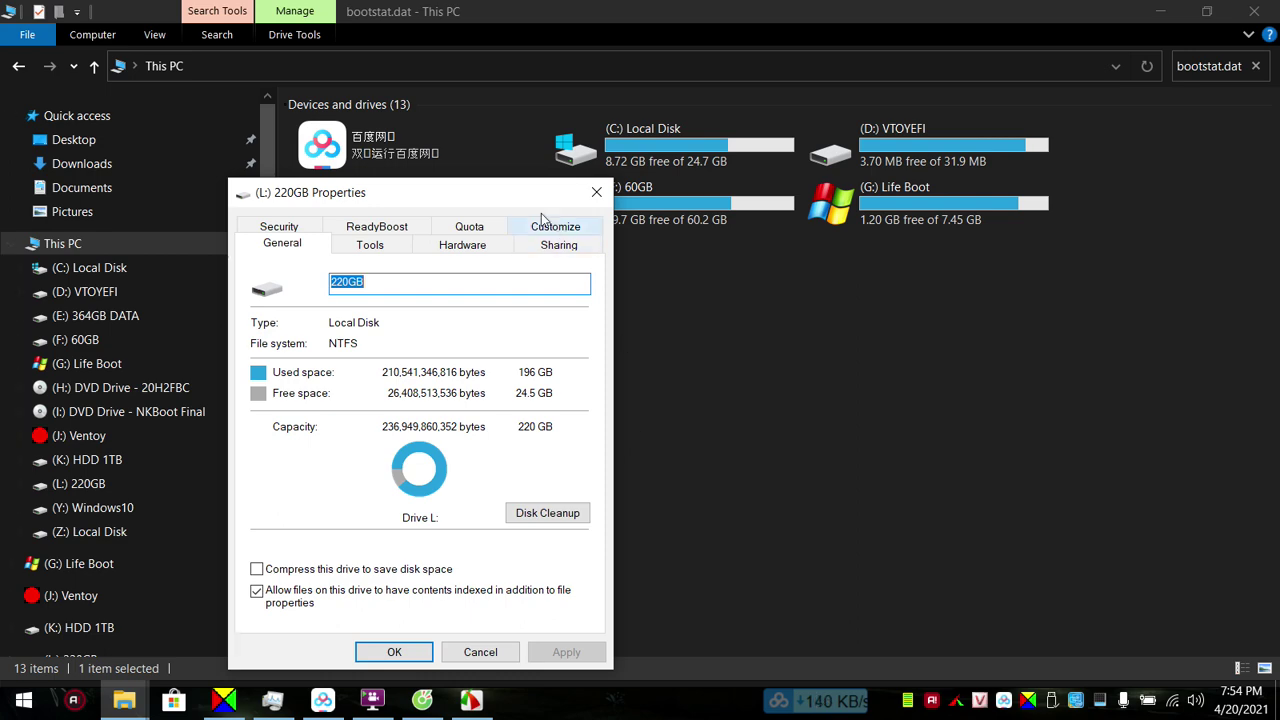
{"action": "left_click_drag", "start_coordinate": [510, 192], "coordinate": [1099, 160]}
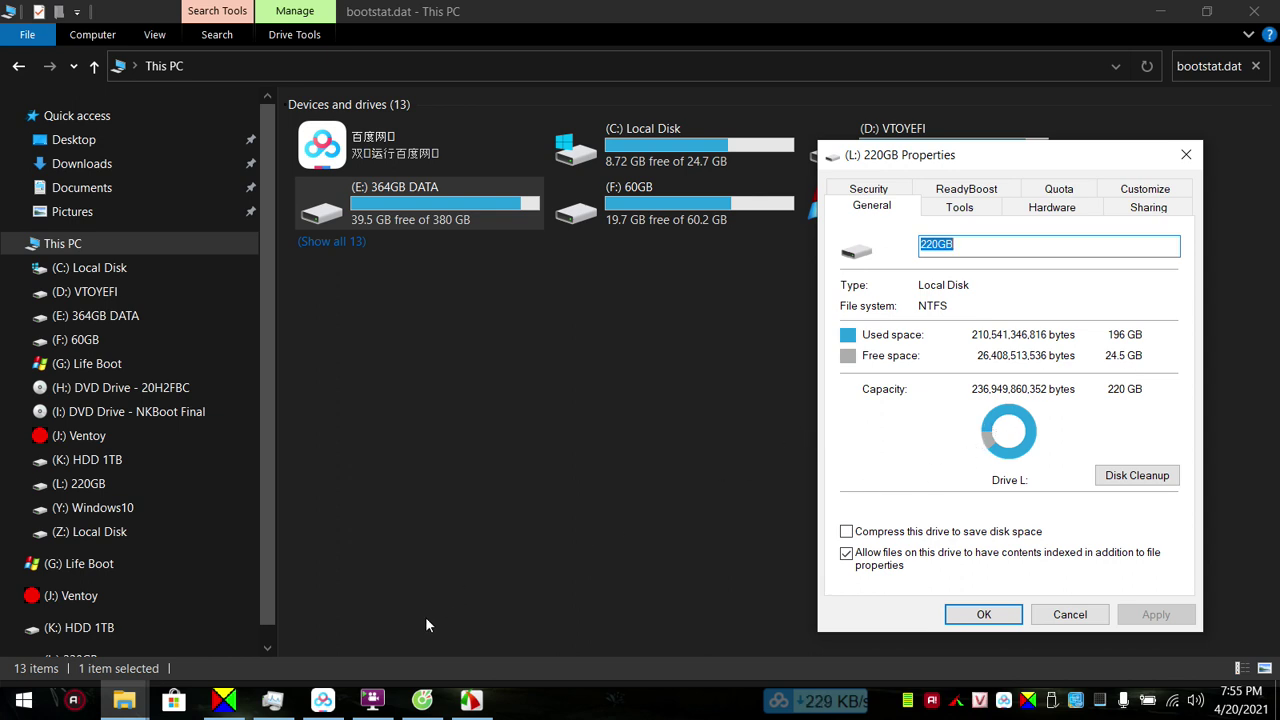
{"action": "left_click", "coordinate": [323, 700]}
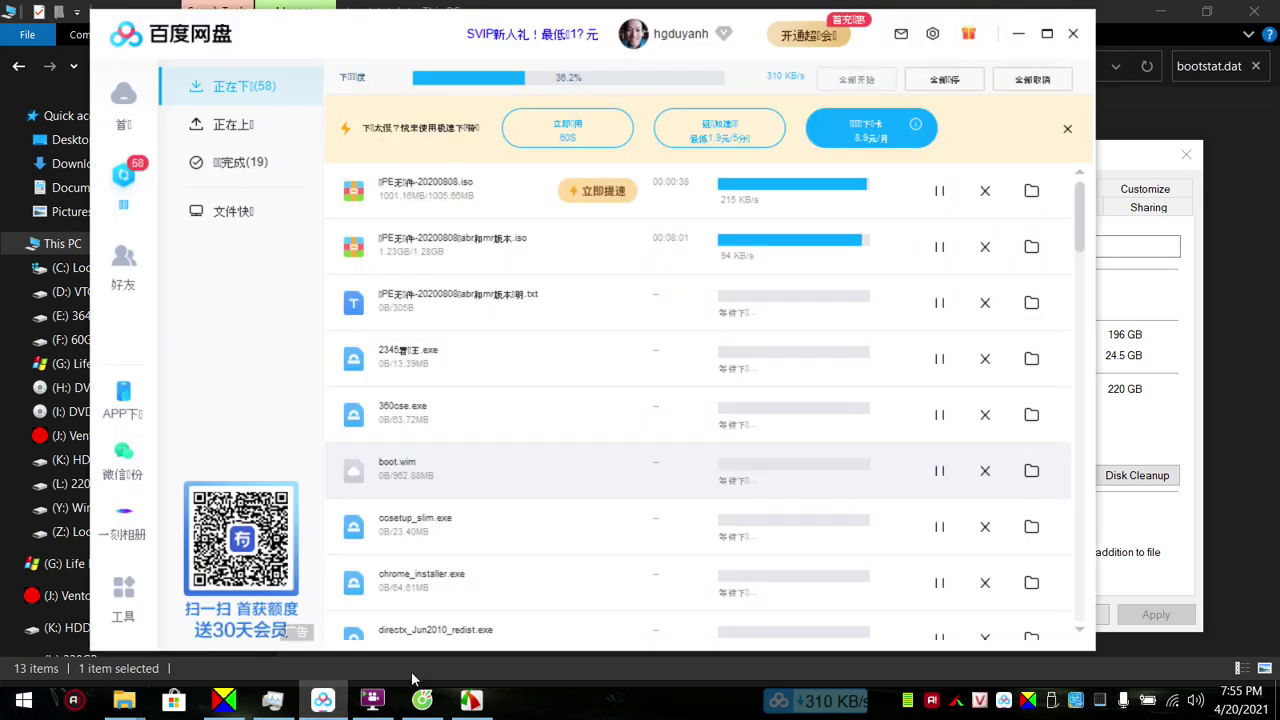
{"action": "left_click", "coordinate": [323, 702]}
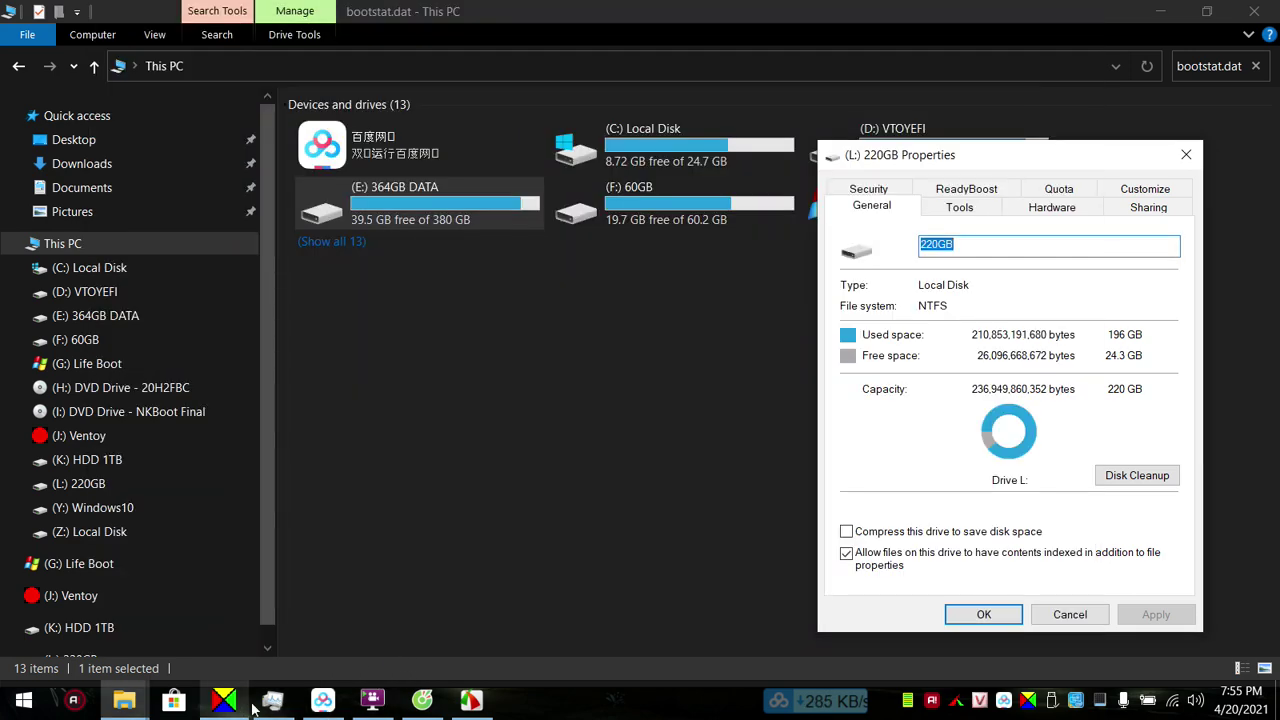
{"action": "left_click", "coordinate": [372, 705]}
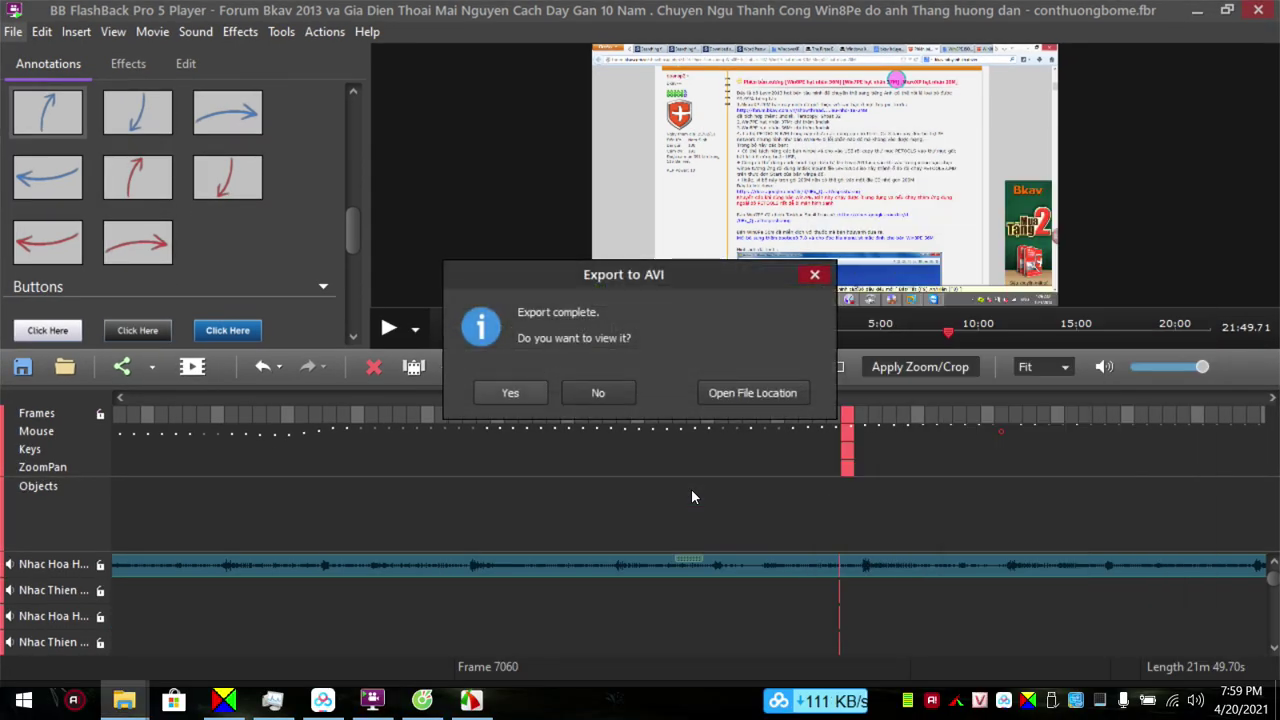
Open the exported video's folder and widen the Name column to show the AVI's full name.
{"action": "left_click", "coordinate": [761, 393]}
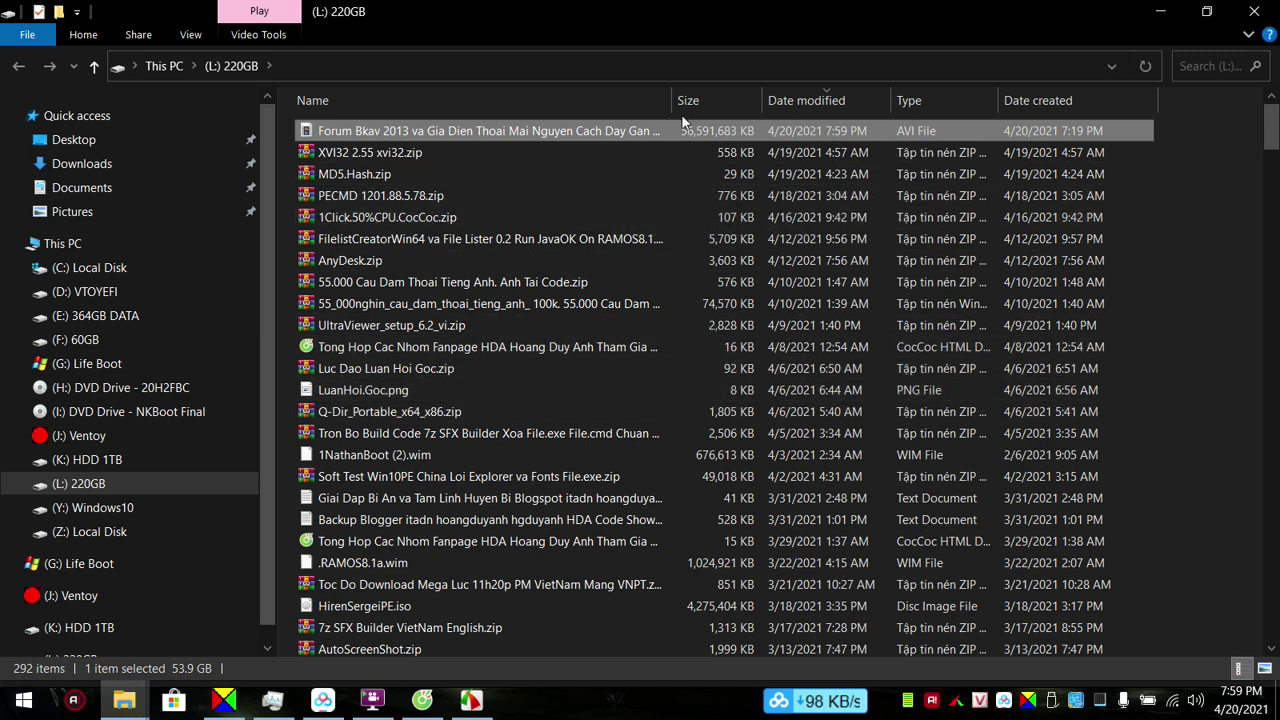
{"action": "left_click_drag", "start_coordinate": [673, 98], "coordinate": [1157, 117]}
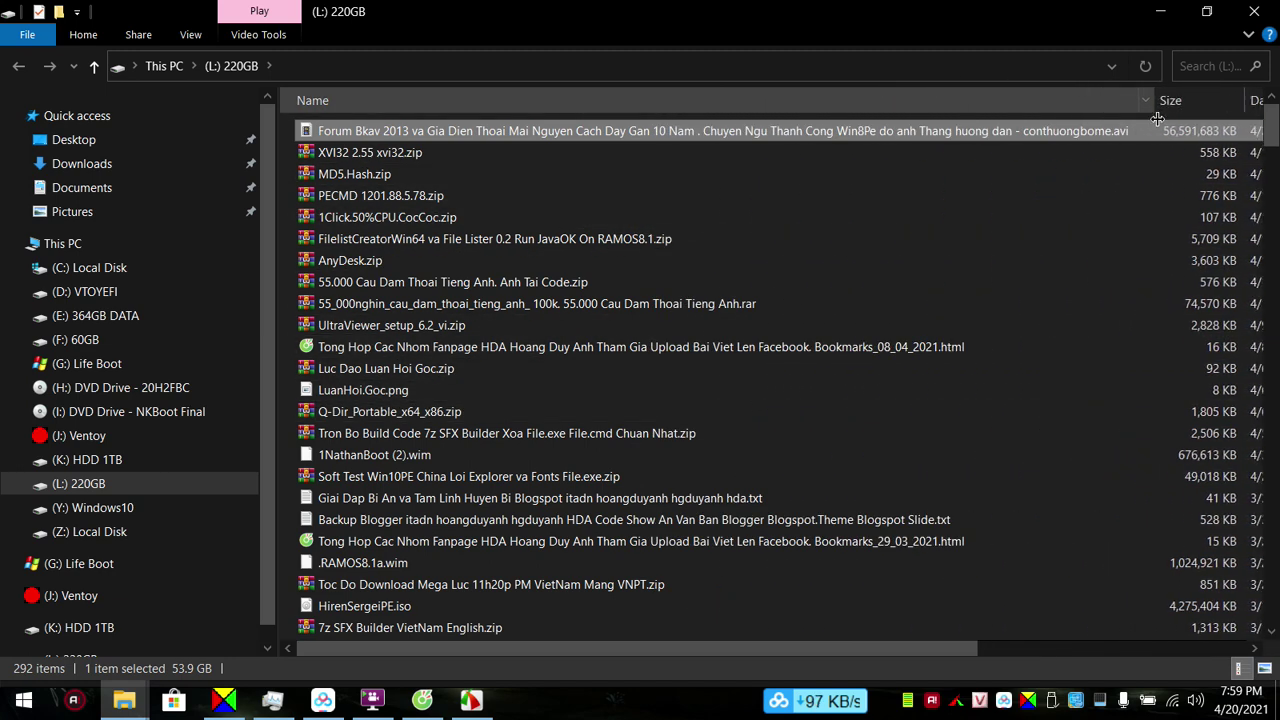
{"action": "double_click", "coordinate": [386, 132]}
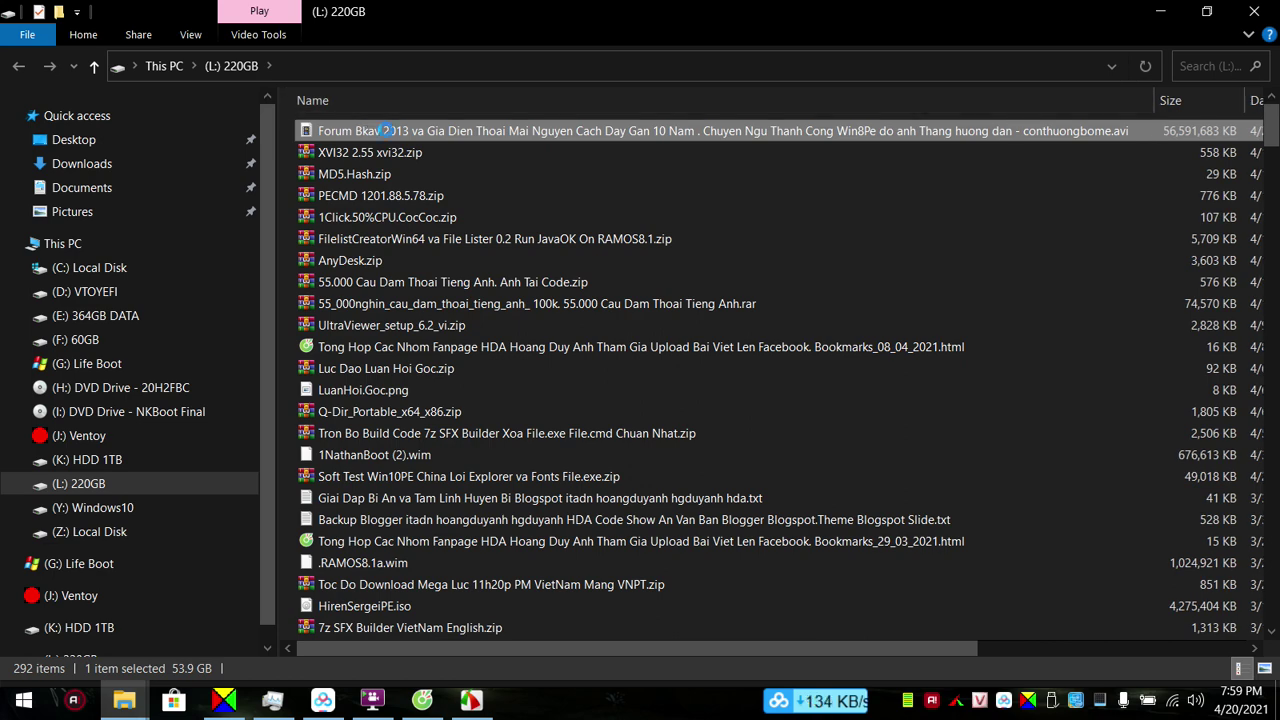
{"action": "right_click", "coordinate": [386, 131]}
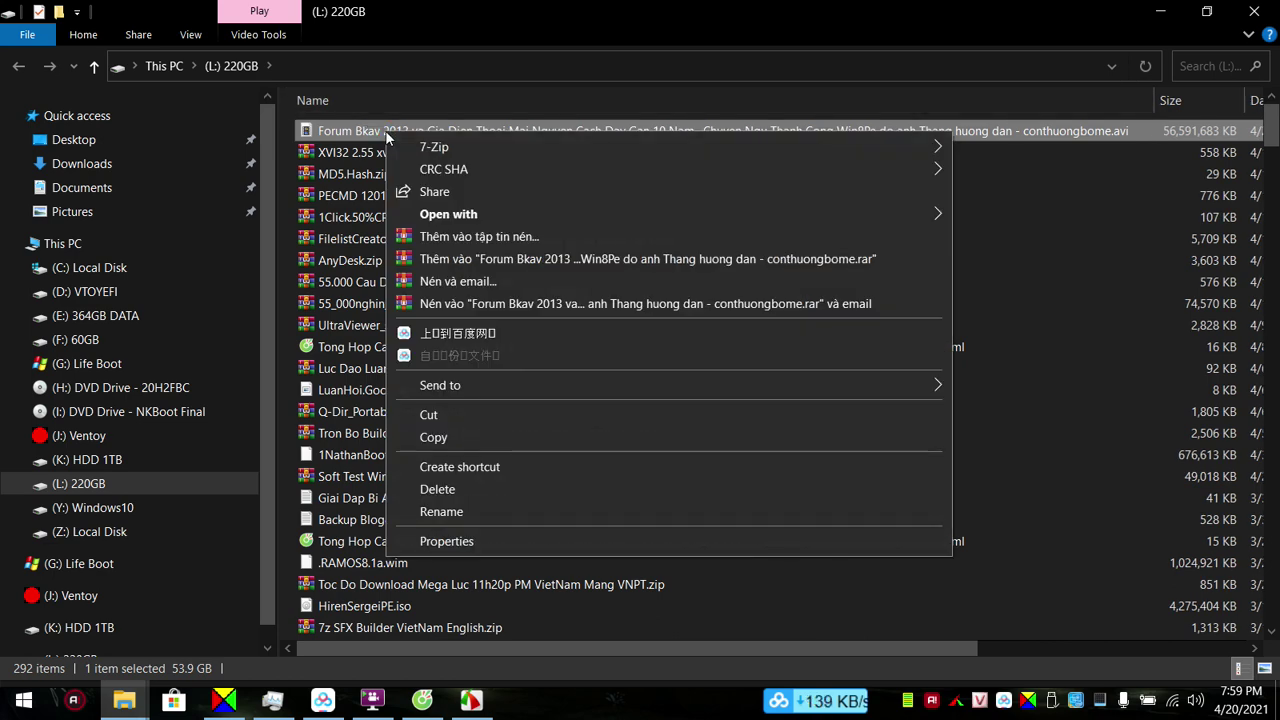
{"action": "left_click", "coordinate": [350, 541]}
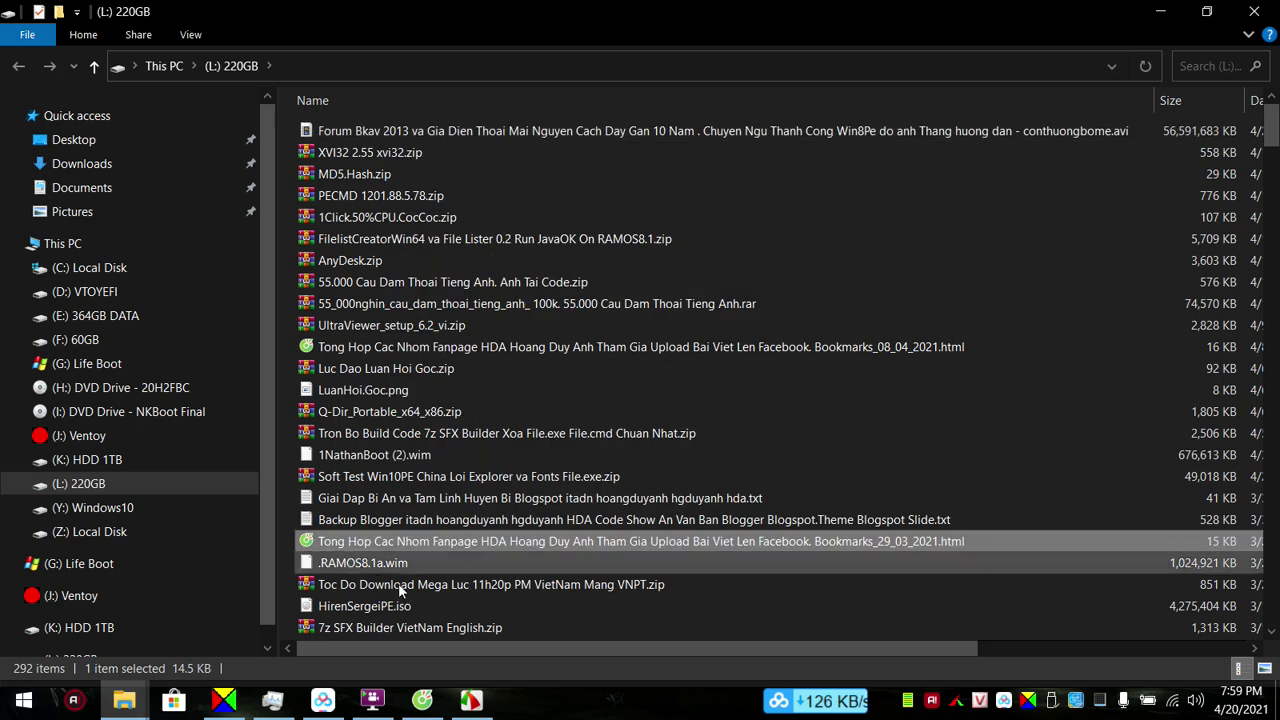
Back on This PC, select (L:) 220GB to see its free space, then show the desktop.
{"action": "left_click", "coordinate": [100, 243]}
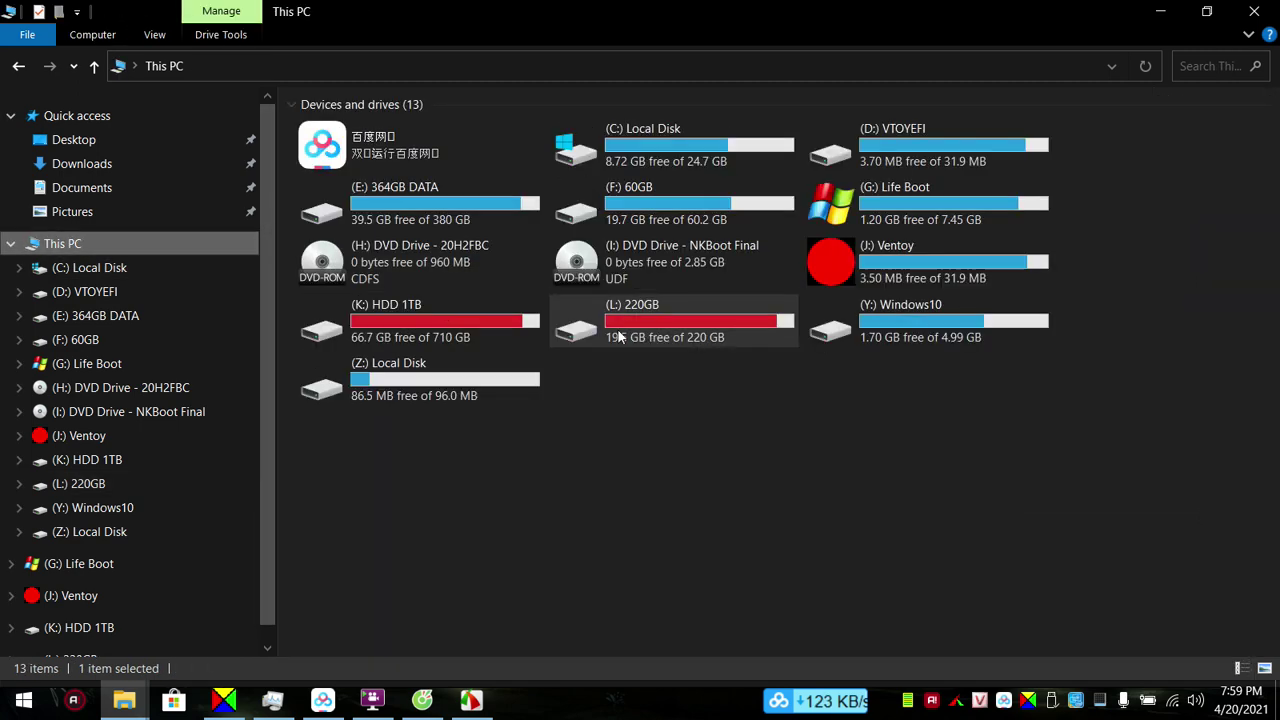
{"action": "left_click", "coordinate": [678, 320]}
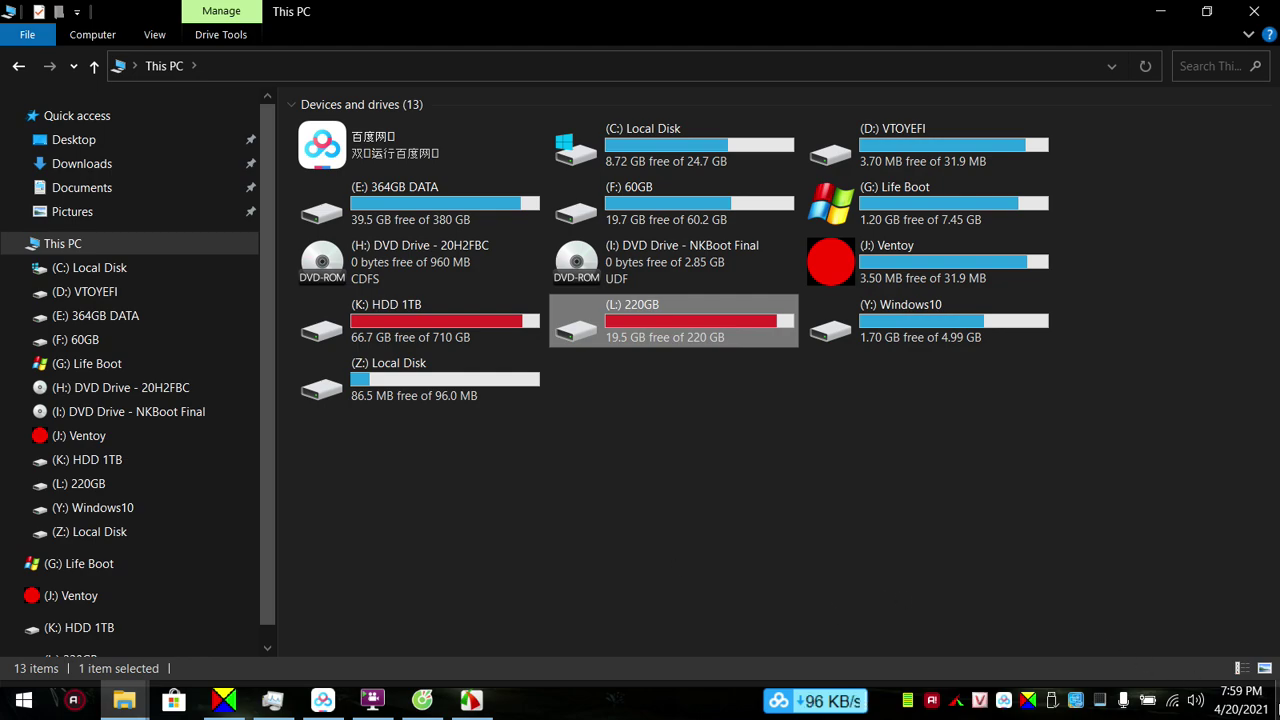
{"action": "key", "text": "super+d"}
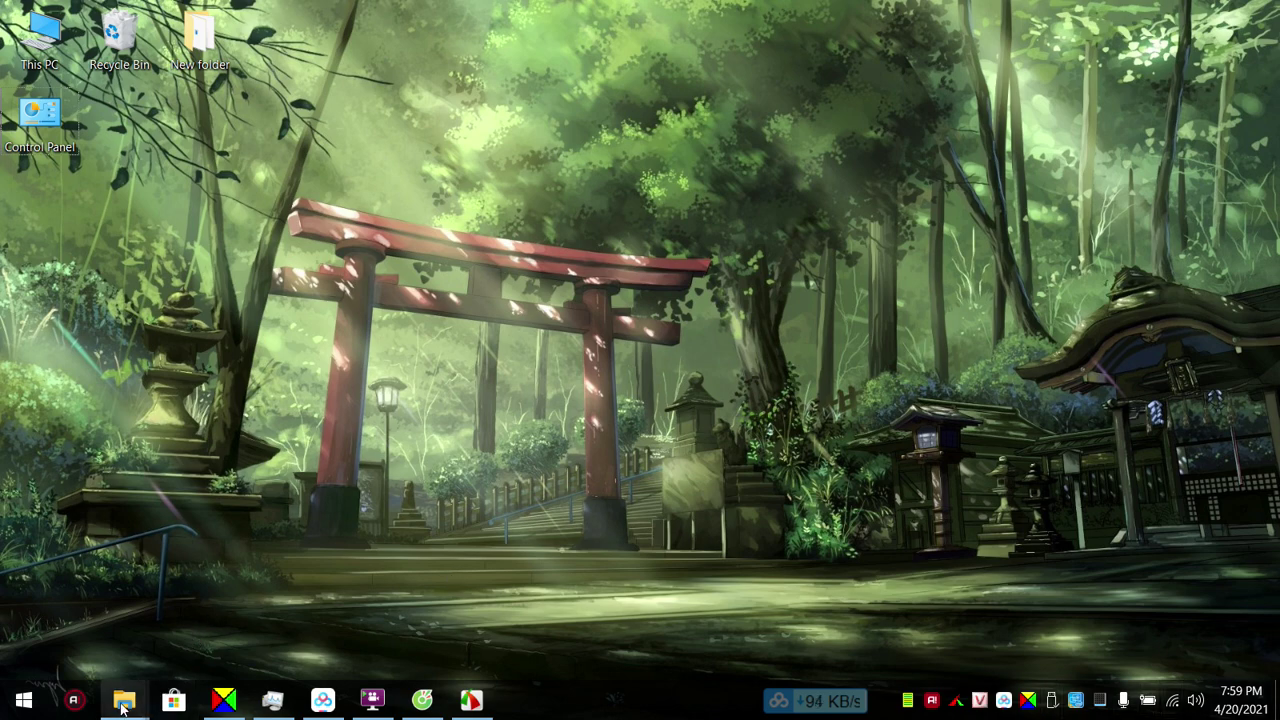
Close the Video va Code Chuyen Ngu WinPE folder window and open the (L:) 220GB drive from This PC.
{"action": "mouse_move", "coordinate": [124, 700]}
{"action": "mouse_move", "coordinate": [317, 589]}
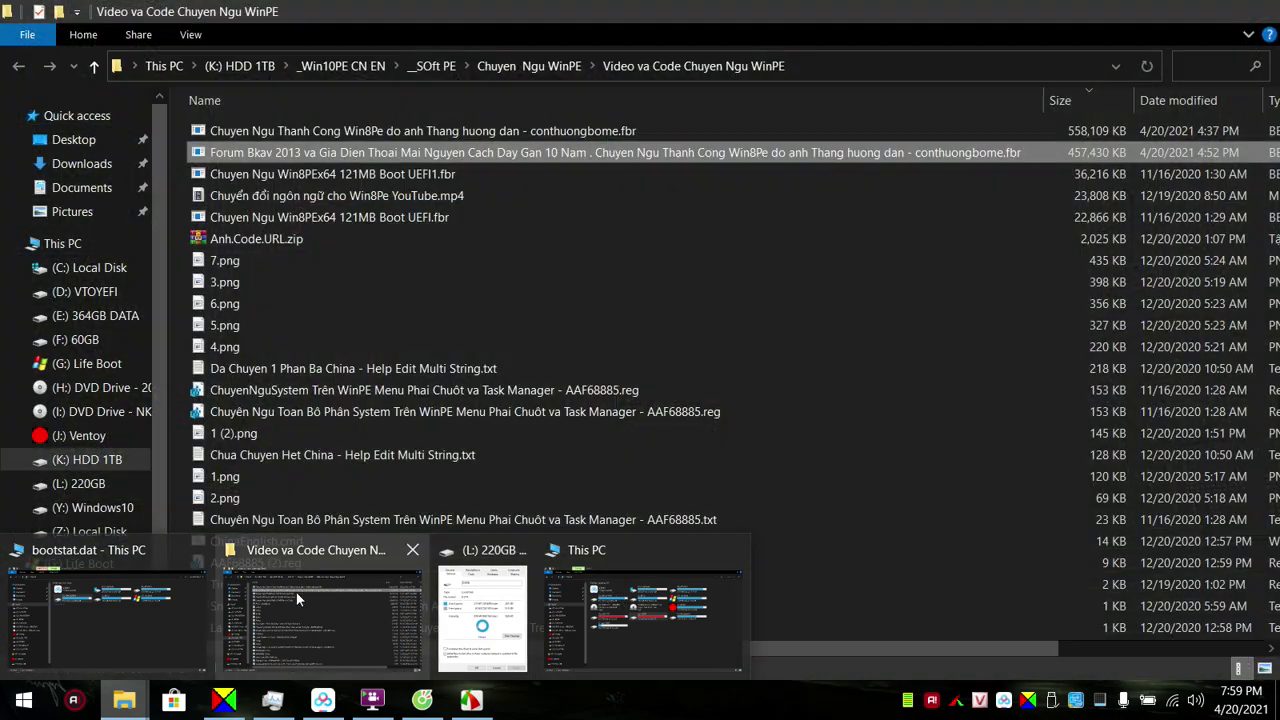
{"action": "left_click", "coordinate": [297, 597]}
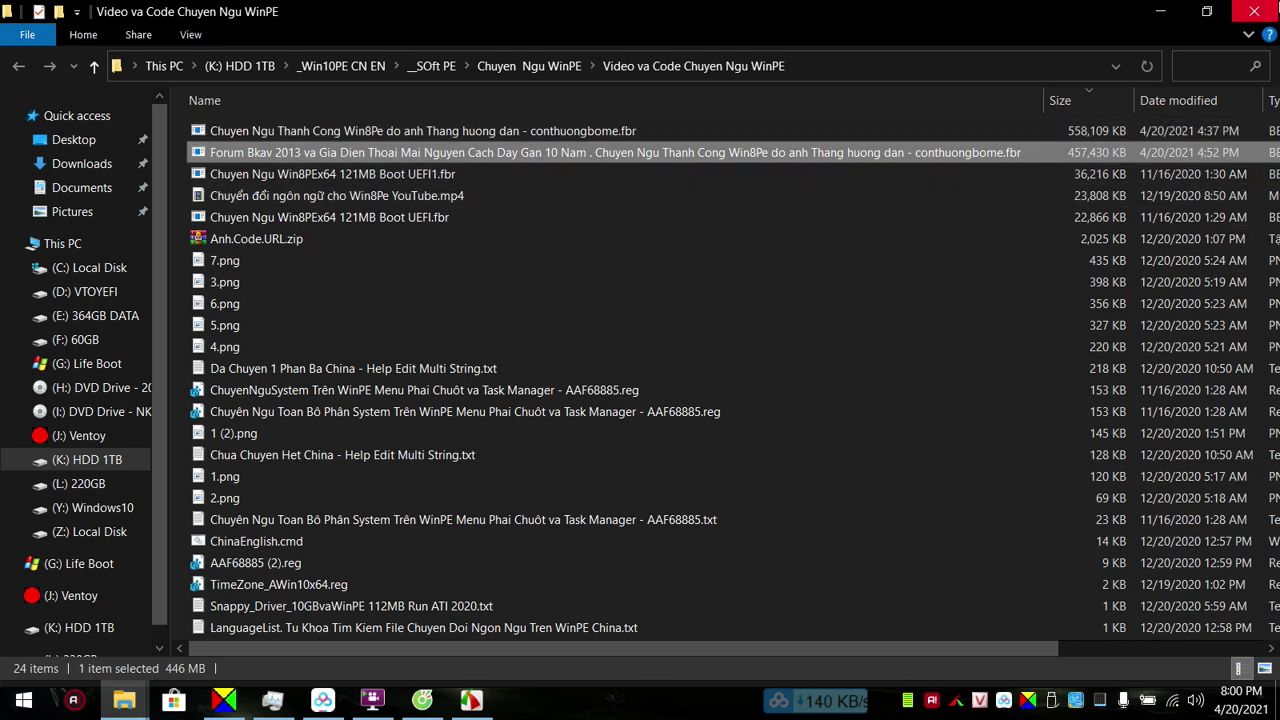
{"action": "left_click", "coordinate": [1257, 8]}
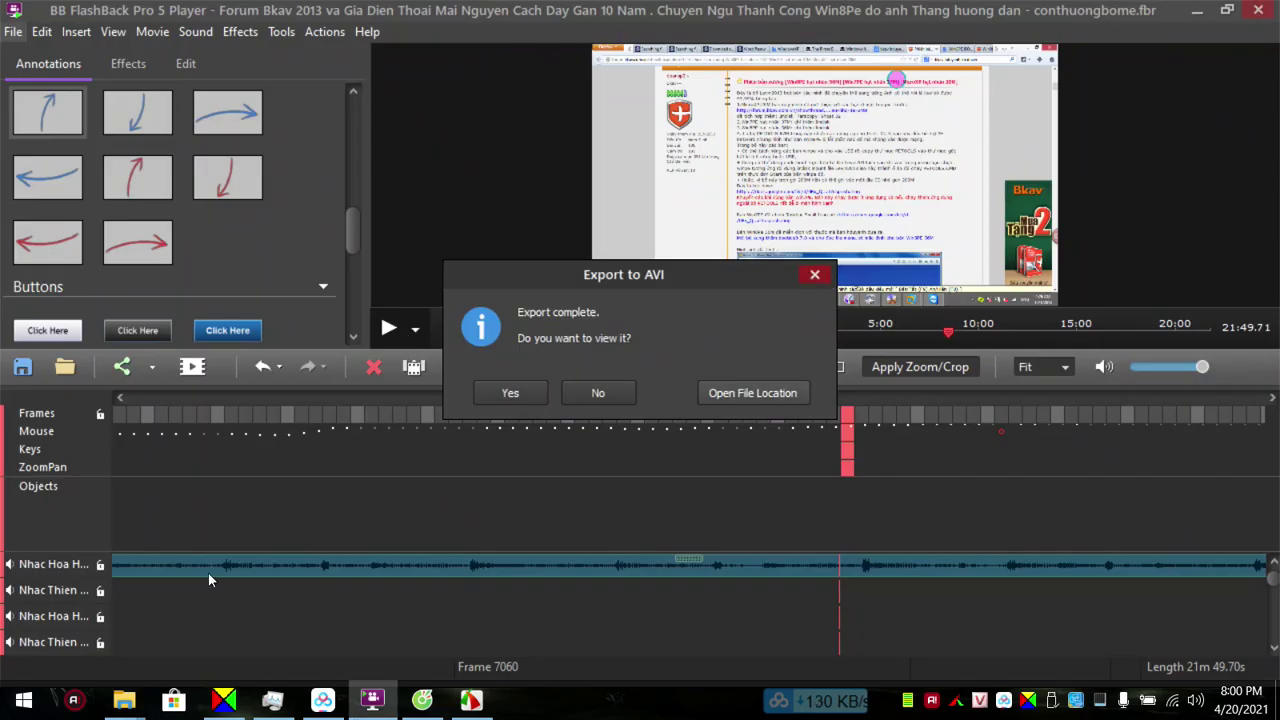
{"action": "mouse_move", "coordinate": [124, 700]}
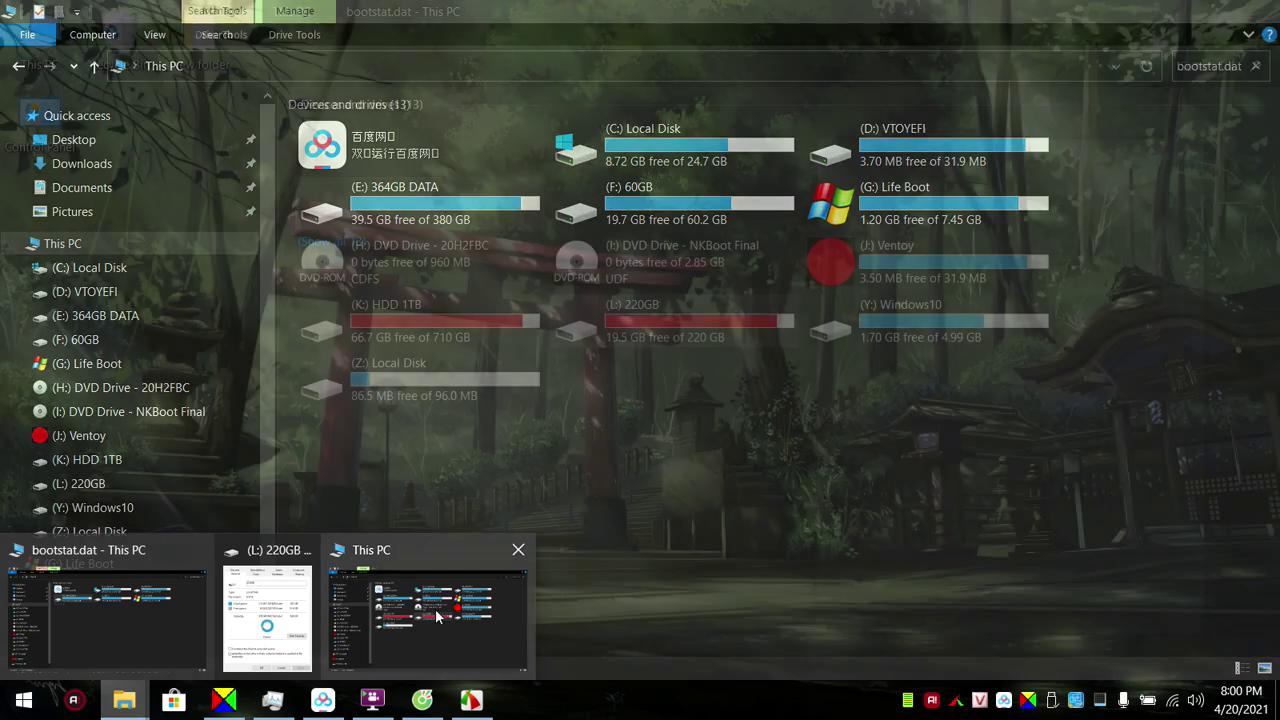
{"action": "left_click", "coordinate": [436, 610]}
{"action": "double_click", "coordinate": [665, 309]}
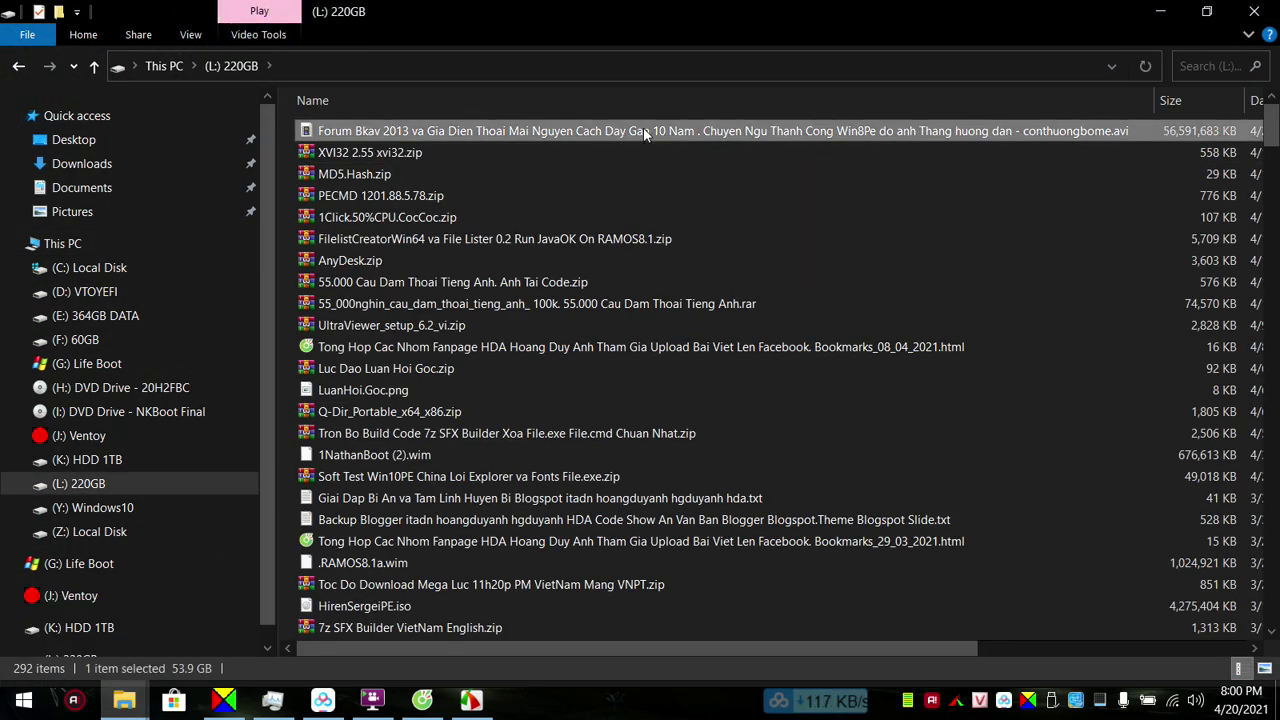
Open the Forum Bkav AVI recording with PotPlayer (32-Bit) chosen from More apps.
{"action": "double_click", "coordinate": [645, 131]}
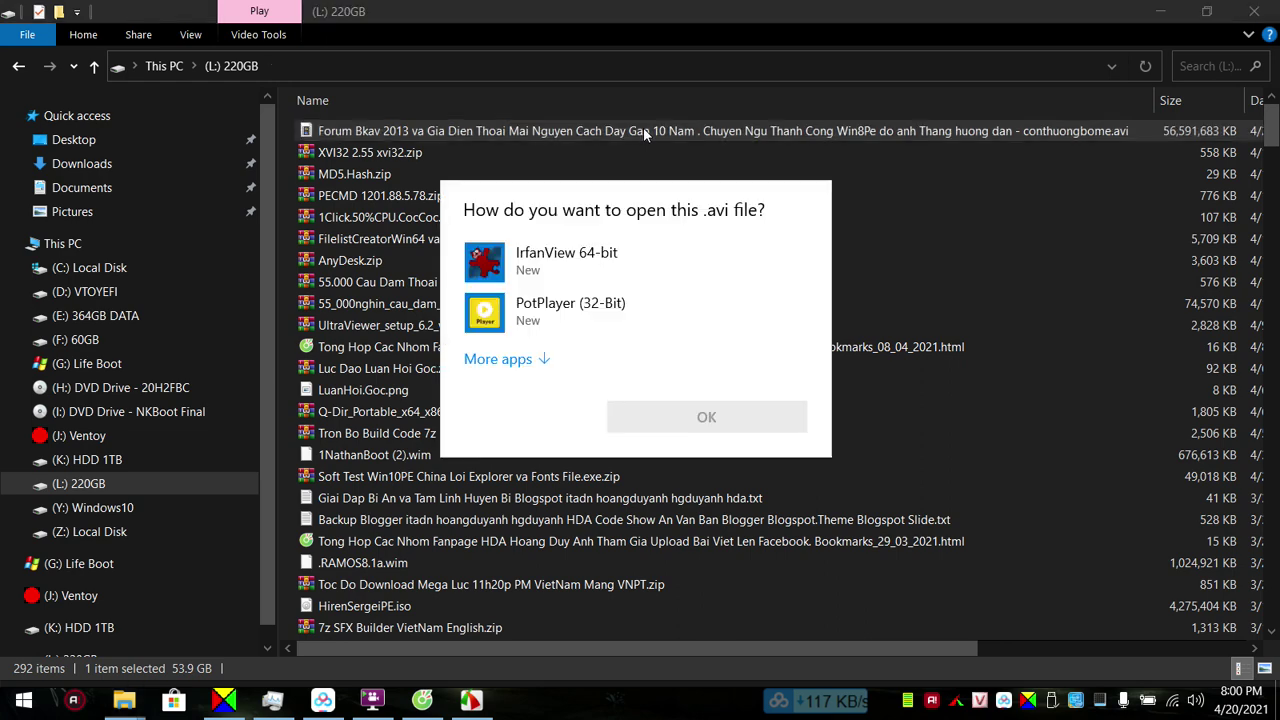
{"action": "left_click", "coordinate": [527, 361]}
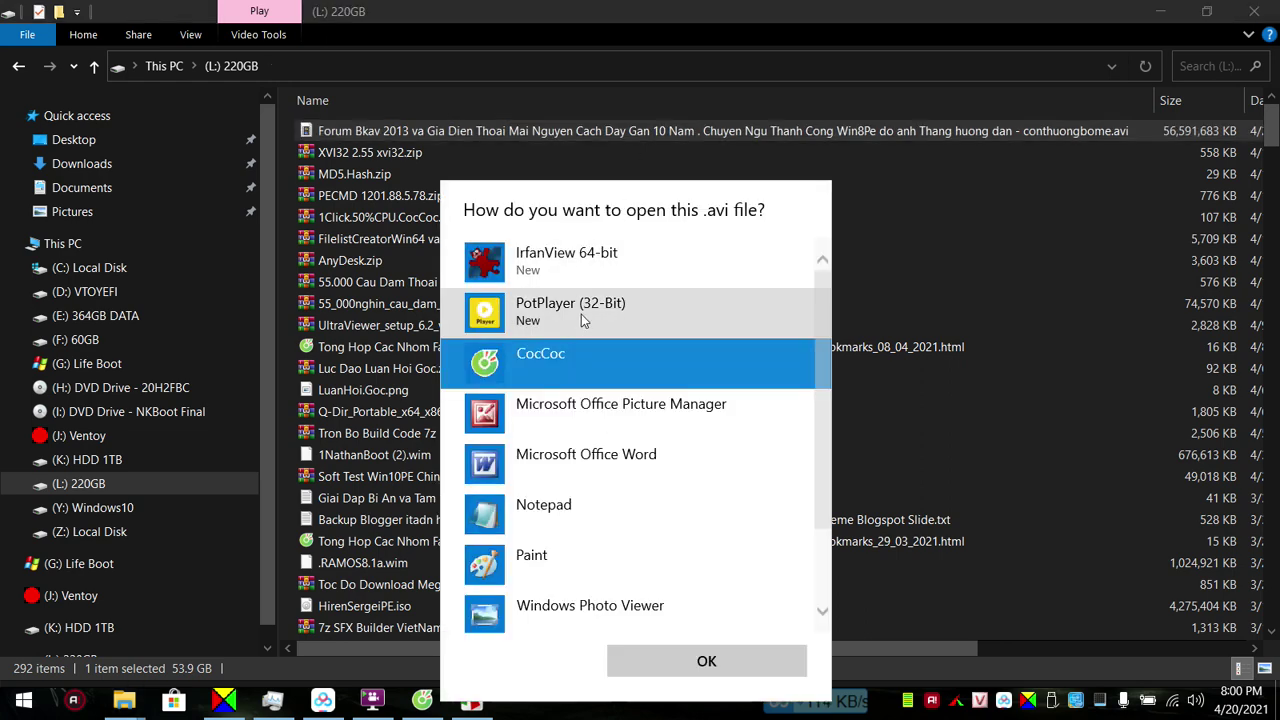
{"action": "left_click", "coordinate": [586, 318]}
{"action": "left_click", "coordinate": [758, 668]}
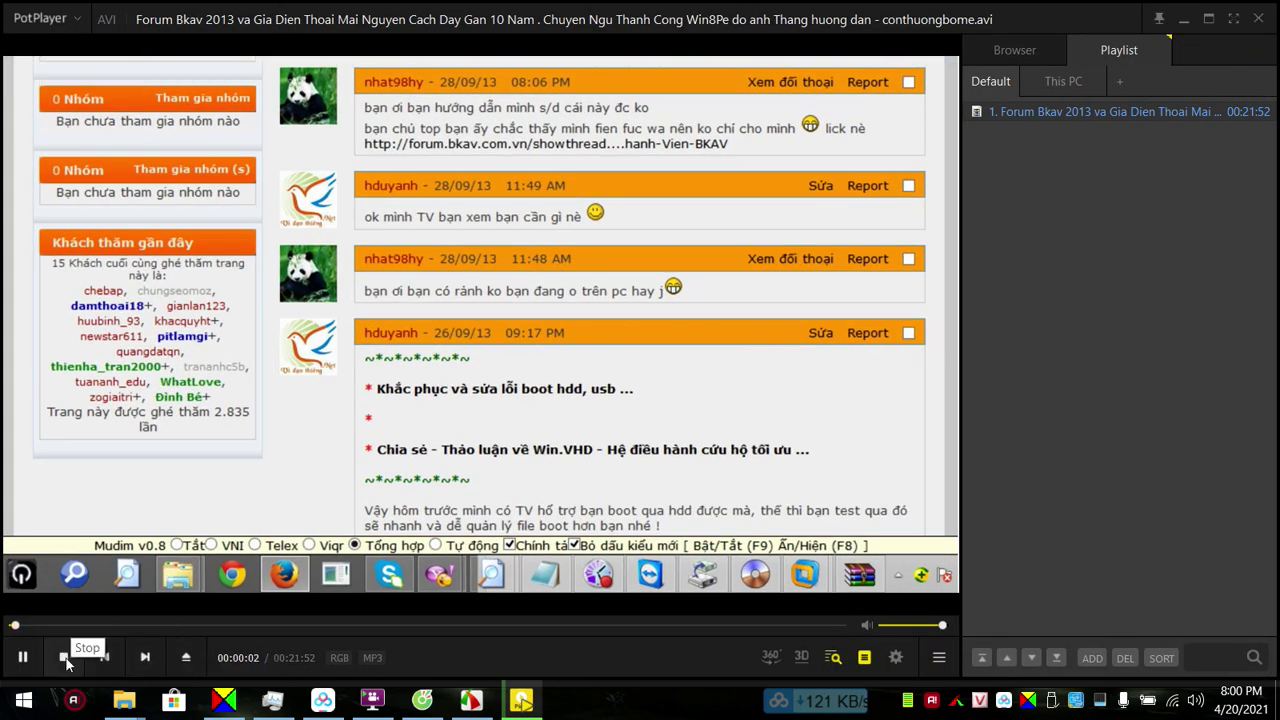
Mute the AVI, rewind near its start, jump to 11:42, set volume to 33%, then mute again.
{"action": "left_click", "coordinate": [873, 626]}
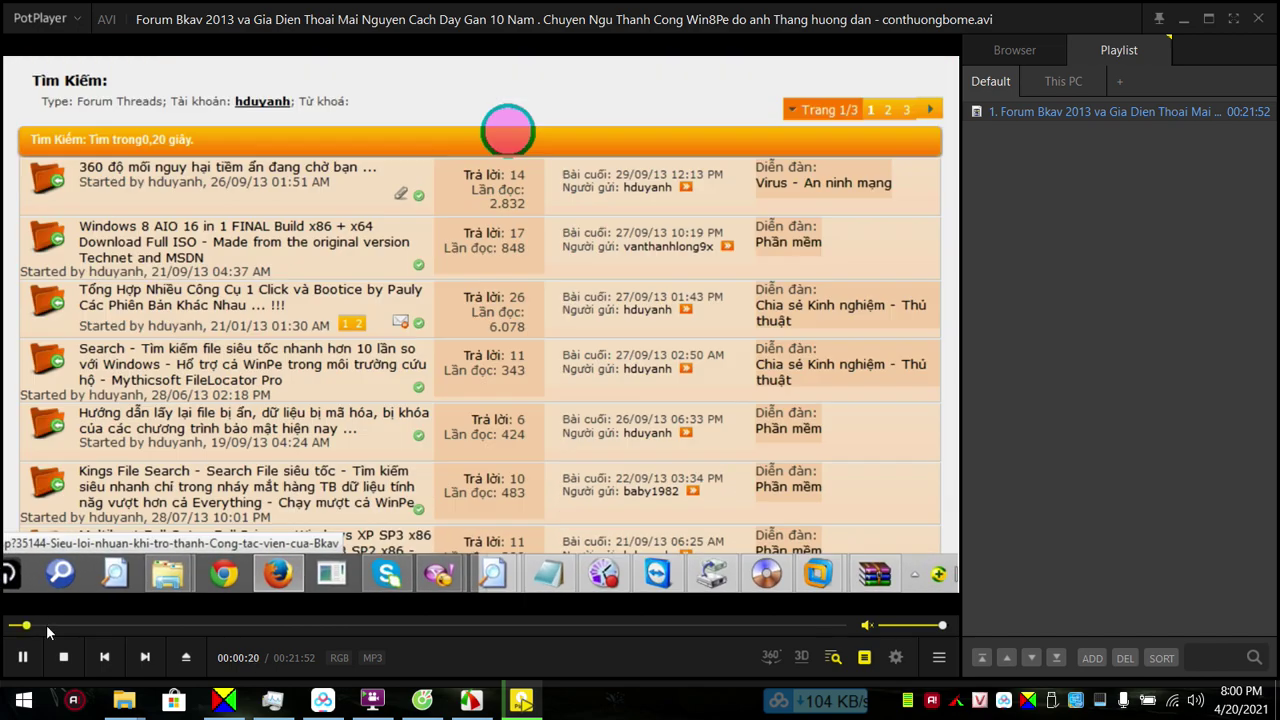
{"action": "left_click_drag", "start_coordinate": [46, 624], "coordinate": [10, 626]}
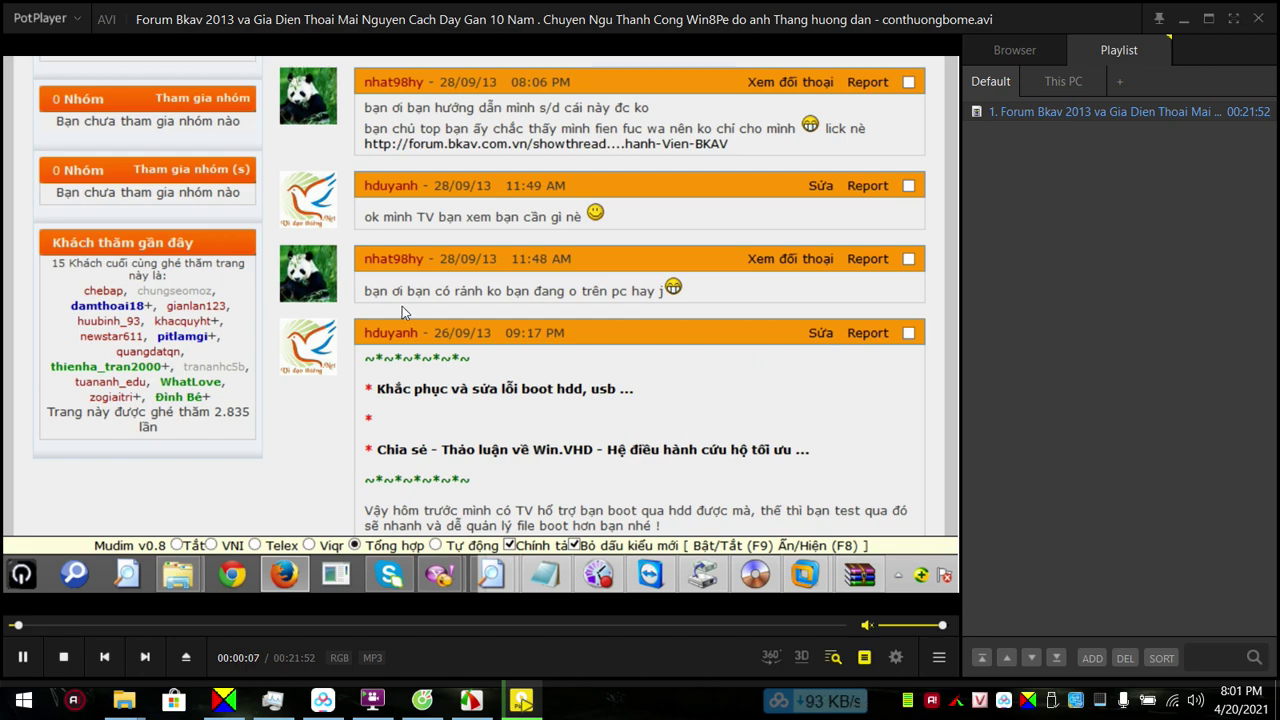
{"action": "left_click_drag", "start_coordinate": [17, 625], "coordinate": [568, 632]}
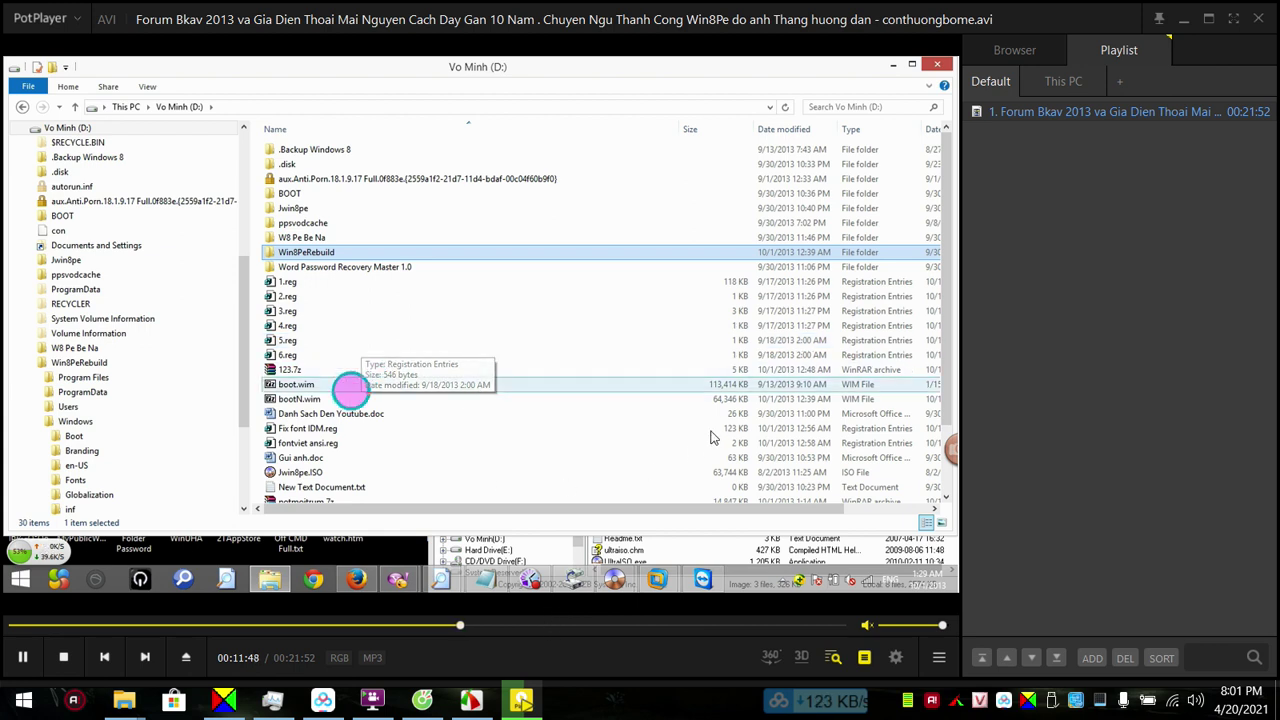
{"action": "scroll", "coordinate": [840, 366], "scroll_direction": "down", "scroll_amount": 3}
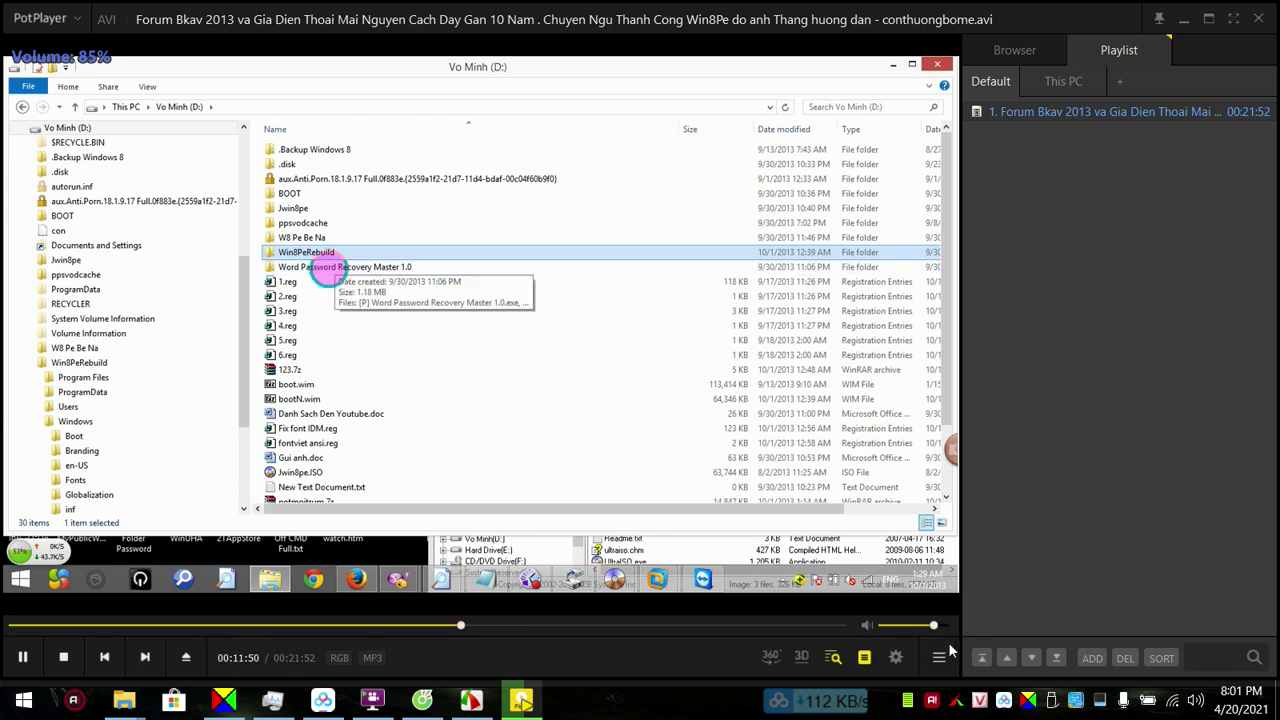
{"action": "left_click", "coordinate": [901, 626]}
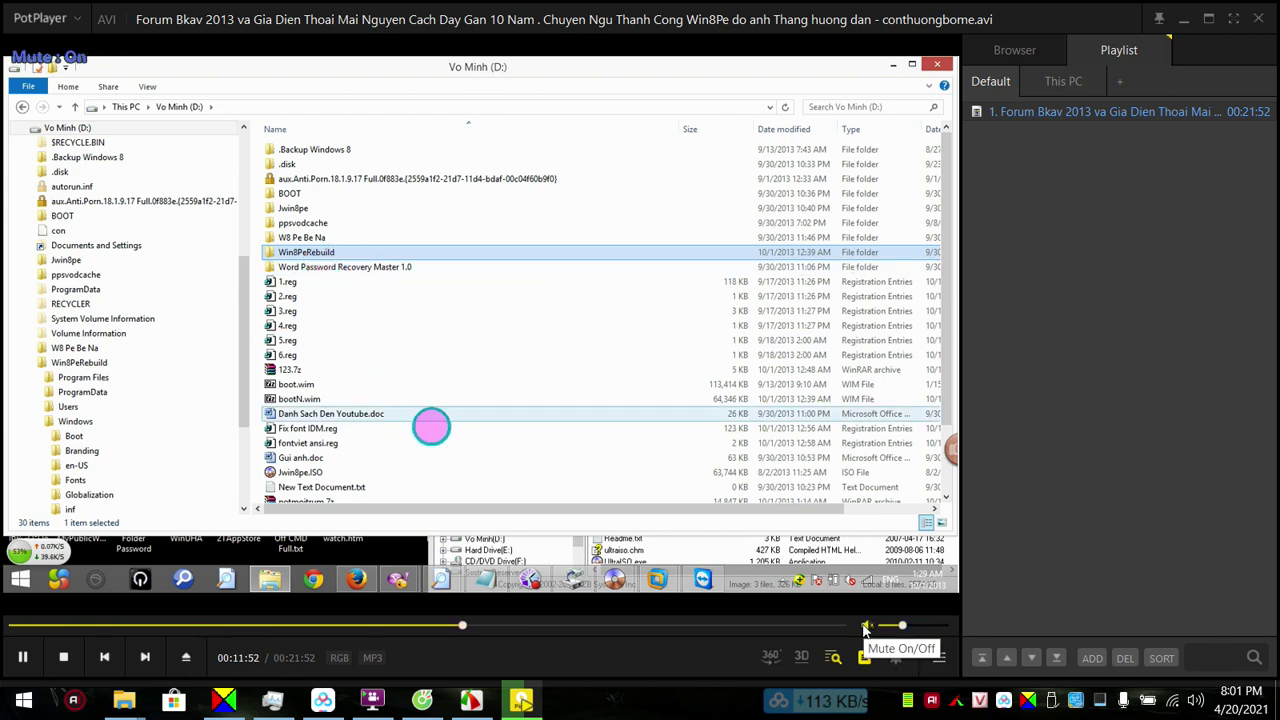
{"action": "left_click", "coordinate": [866, 626]}
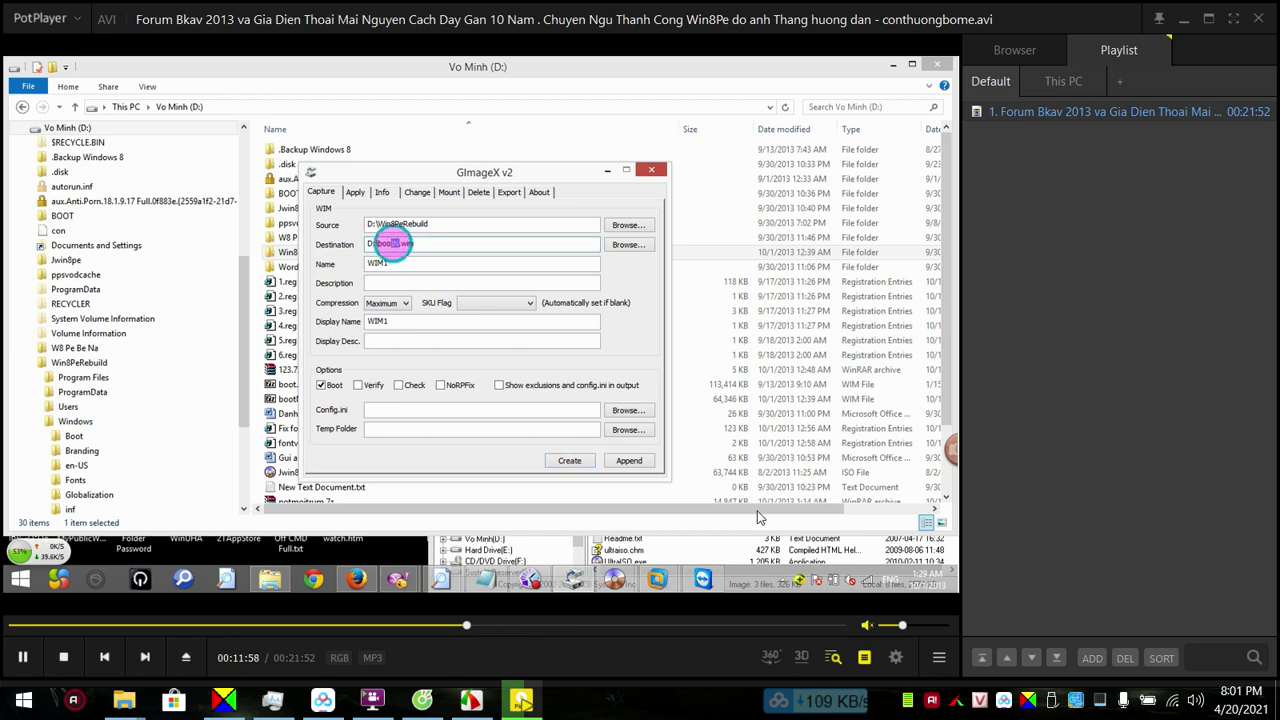
Check the video at 20:05 and 21:39 near its end, then open a new Cốc Cốc tab.
{"action": "left_click", "coordinate": [772, 625]}
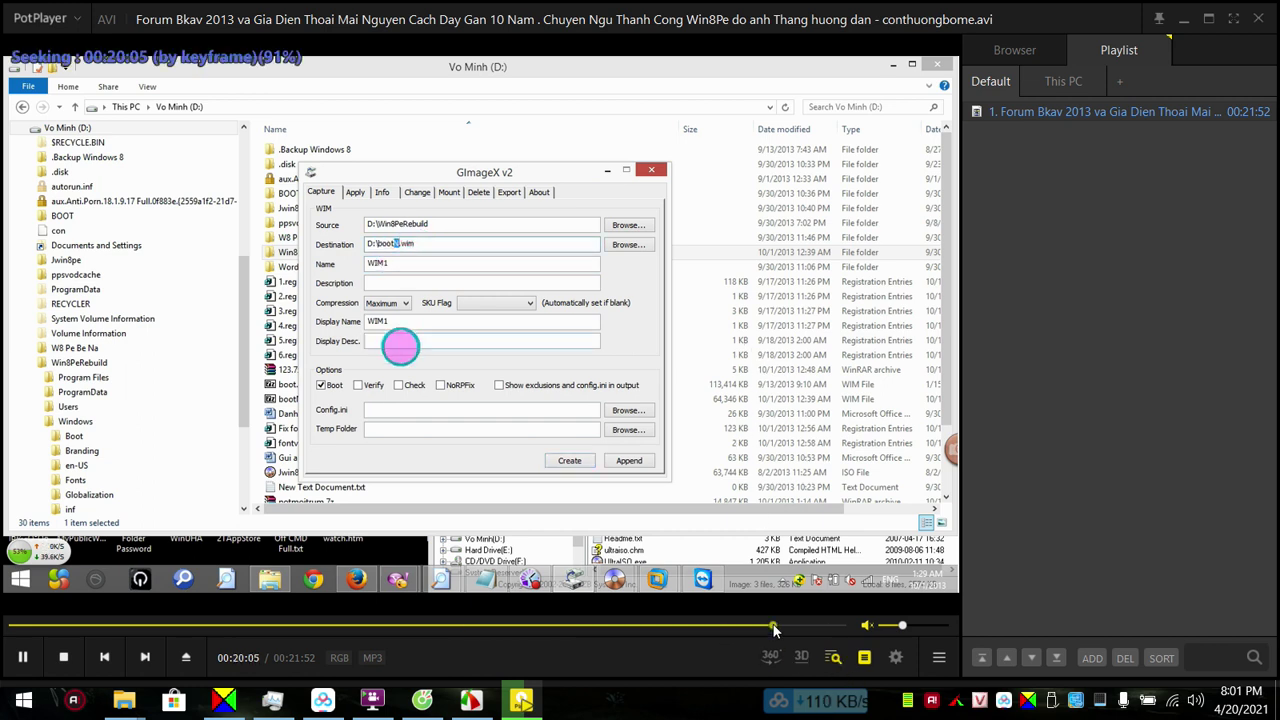
{"action": "left_click", "coordinate": [833, 625]}
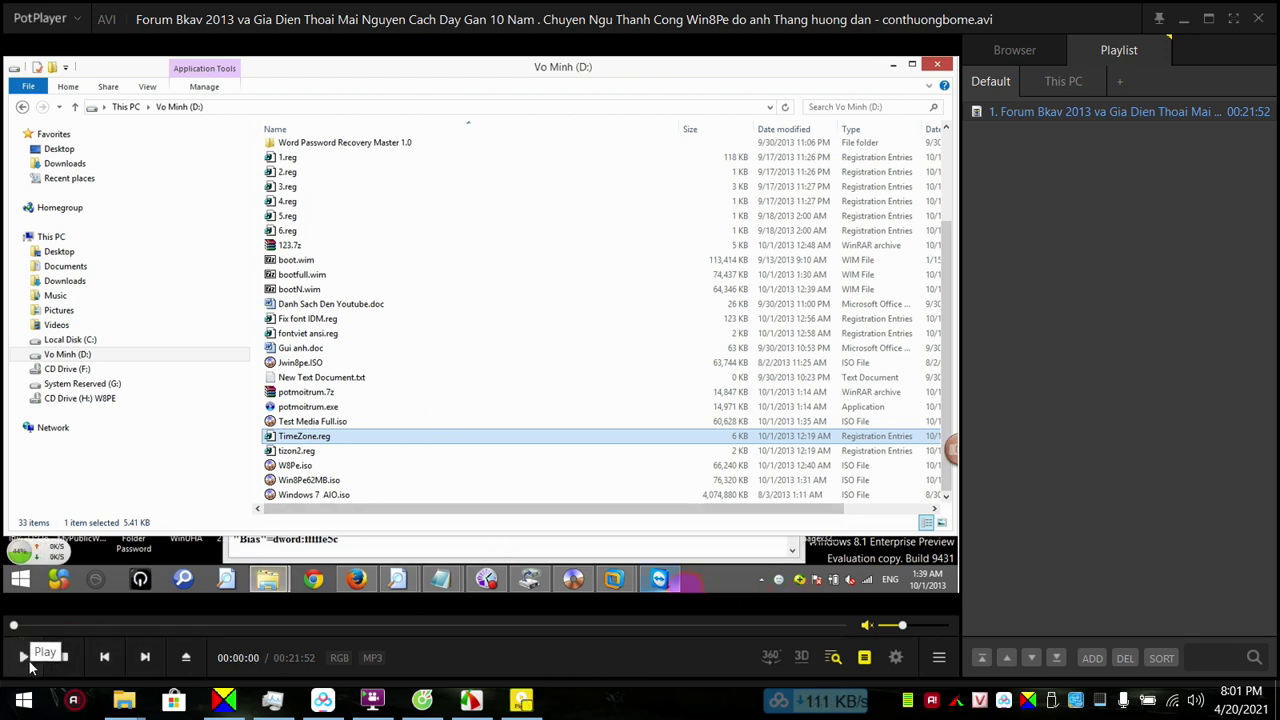
{"action": "left_click", "coordinate": [422, 700]}
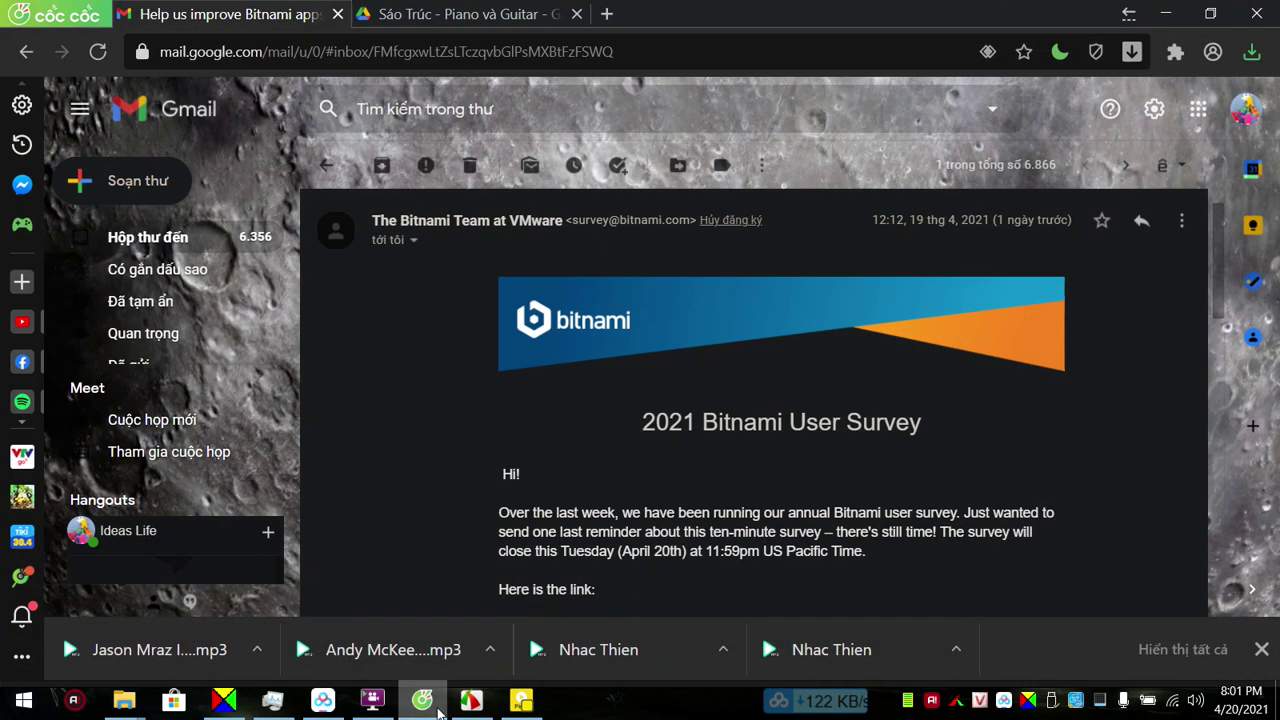
{"action": "left_click", "coordinate": [607, 13]}
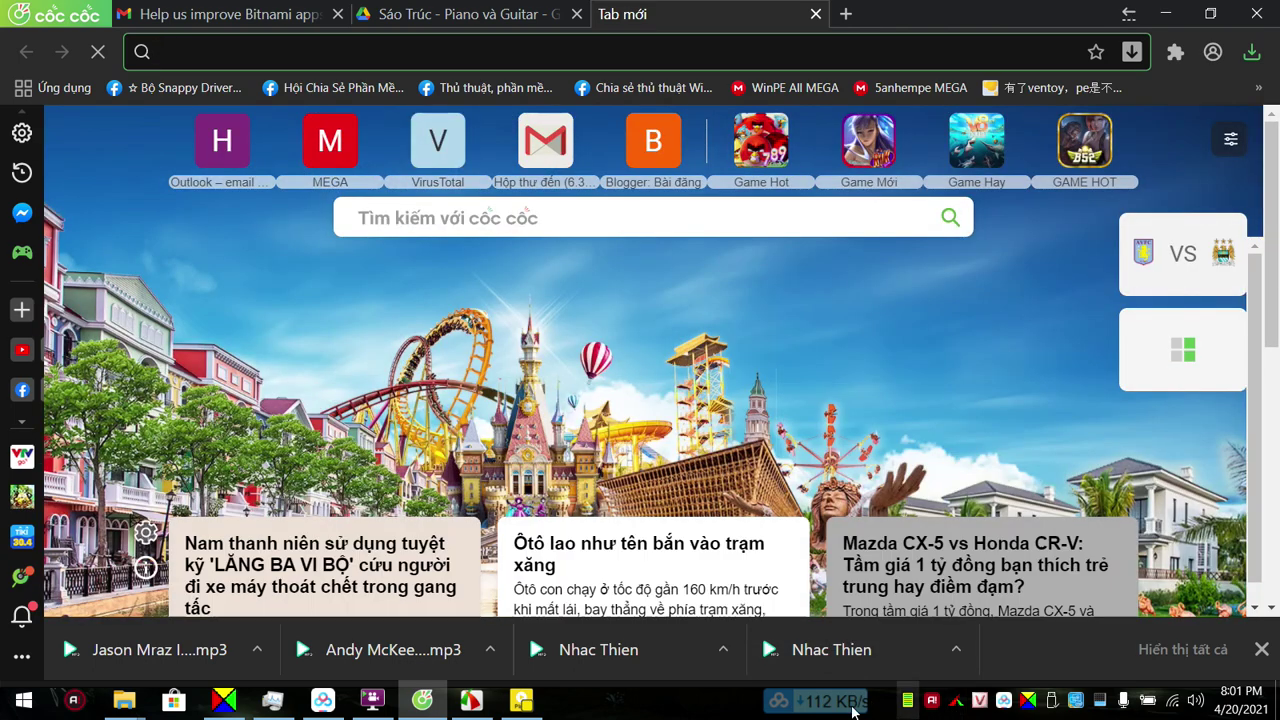
{"action": "left_click", "coordinate": [850, 704]}
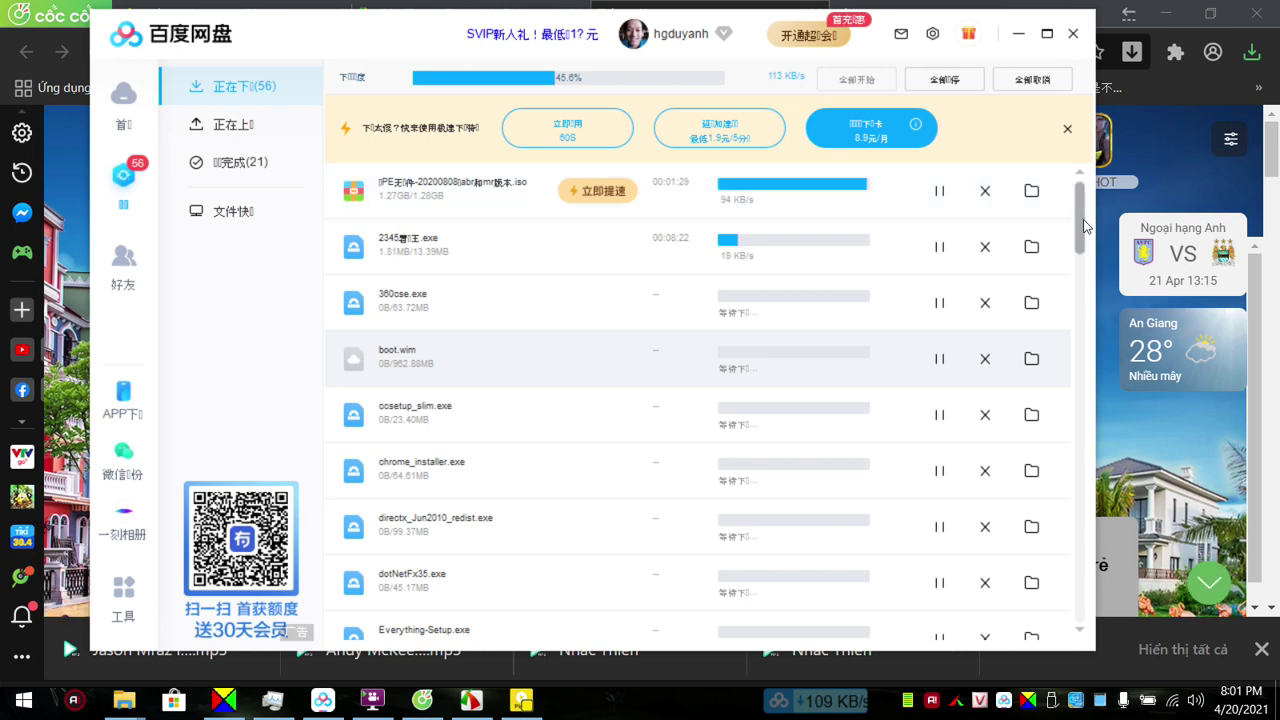
{"action": "left_click_drag", "start_coordinate": [1080, 238], "coordinate": [1080, 190]}
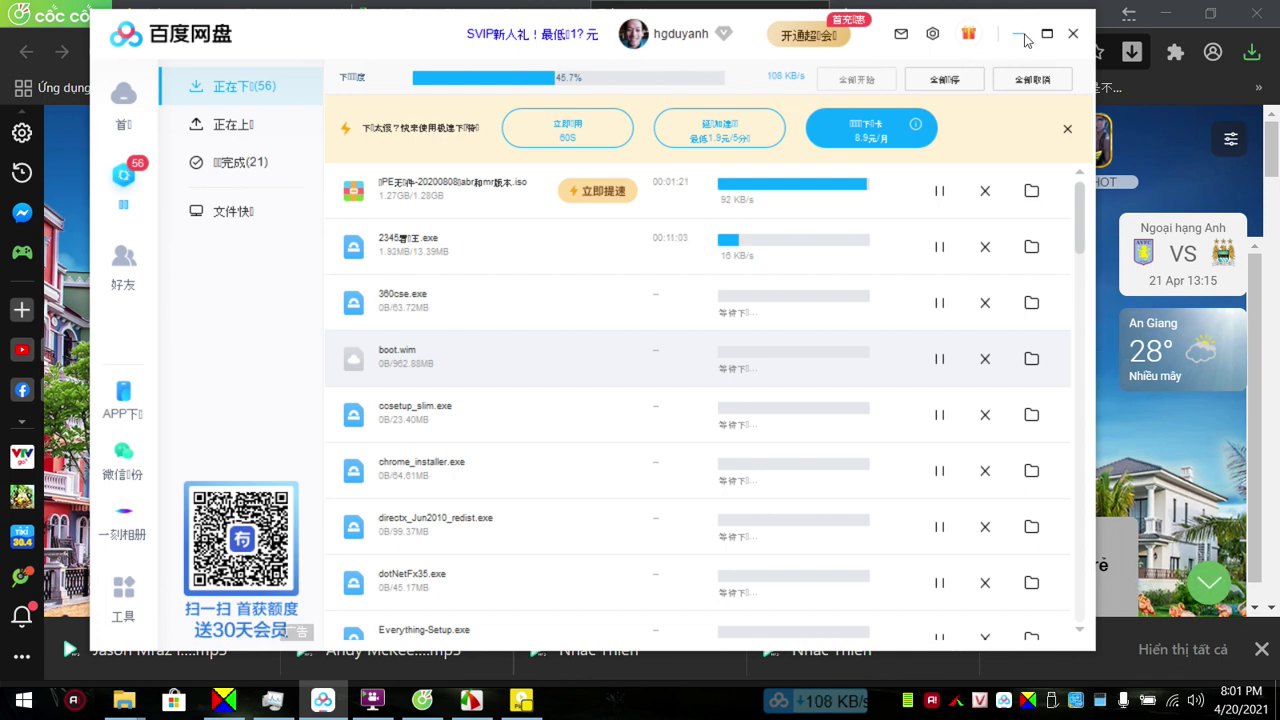
{"action": "left_click", "coordinate": [1020, 34]}
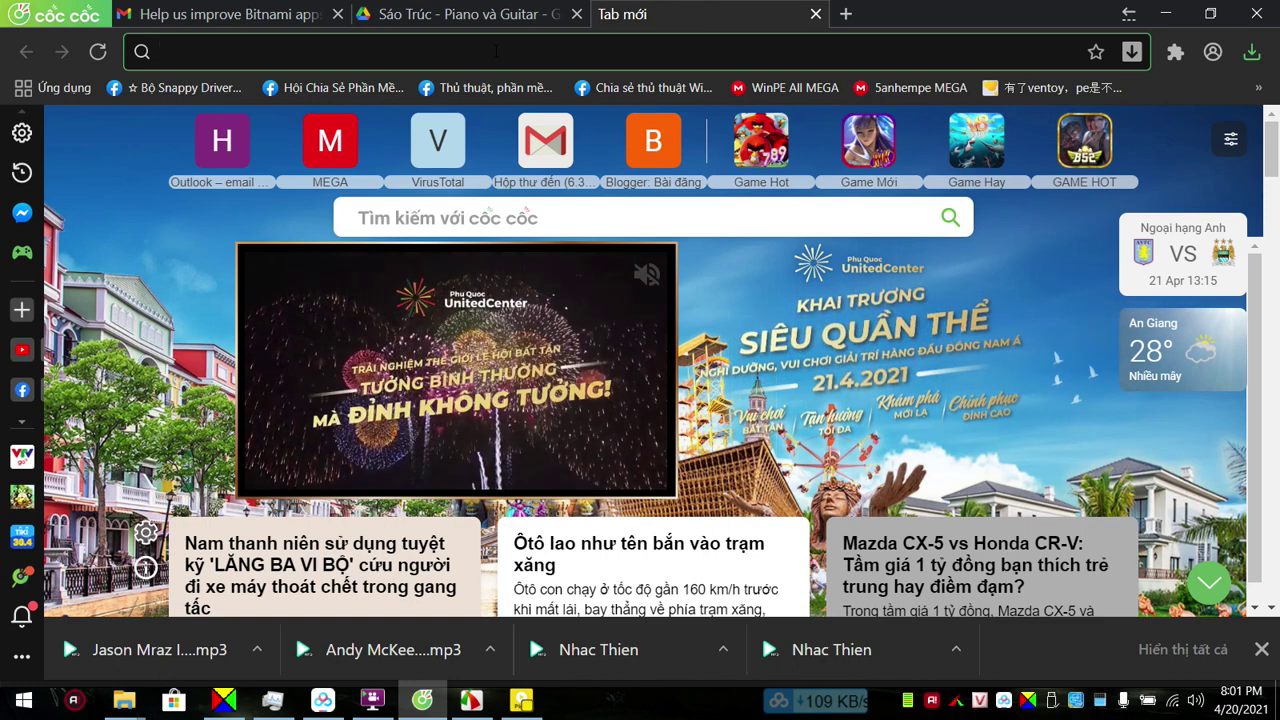
Enter bit.ly/5 in the address bar and pick the MEGA bit.ly/5anhempe suggestion.
{"action": "left_click", "coordinate": [496, 50]}
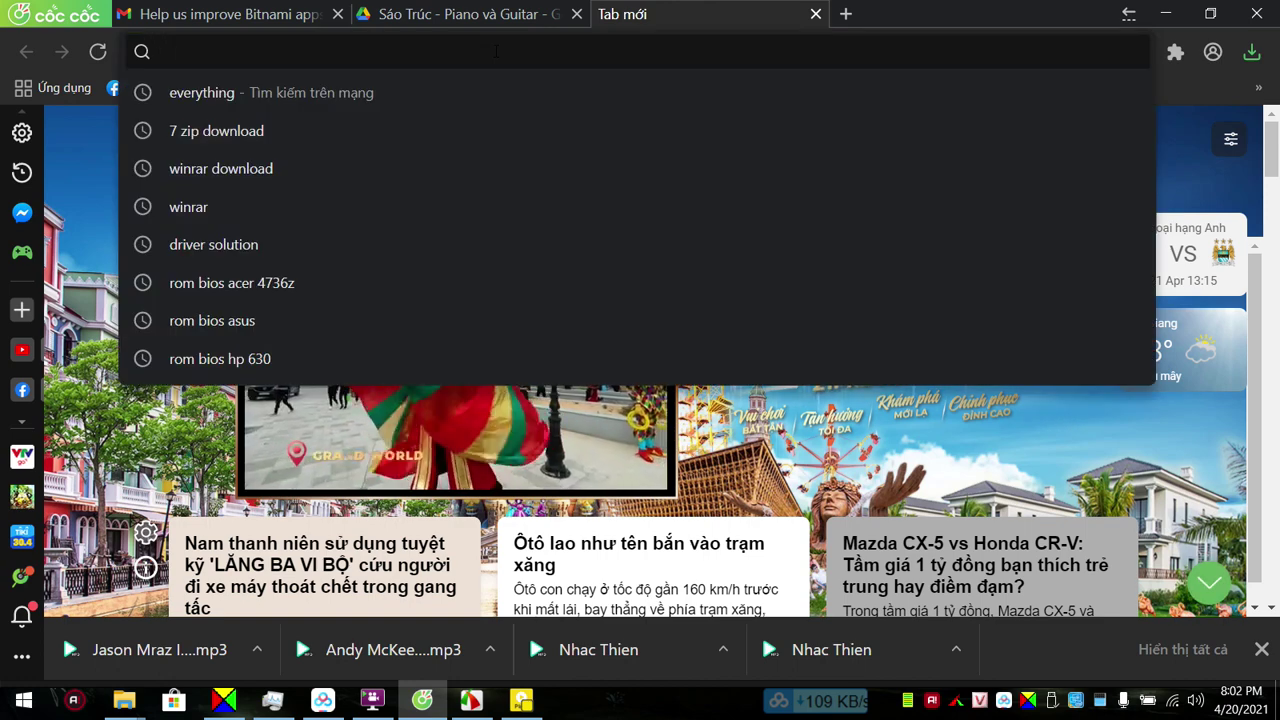
{"action": "type", "text": "bit.ly/"}
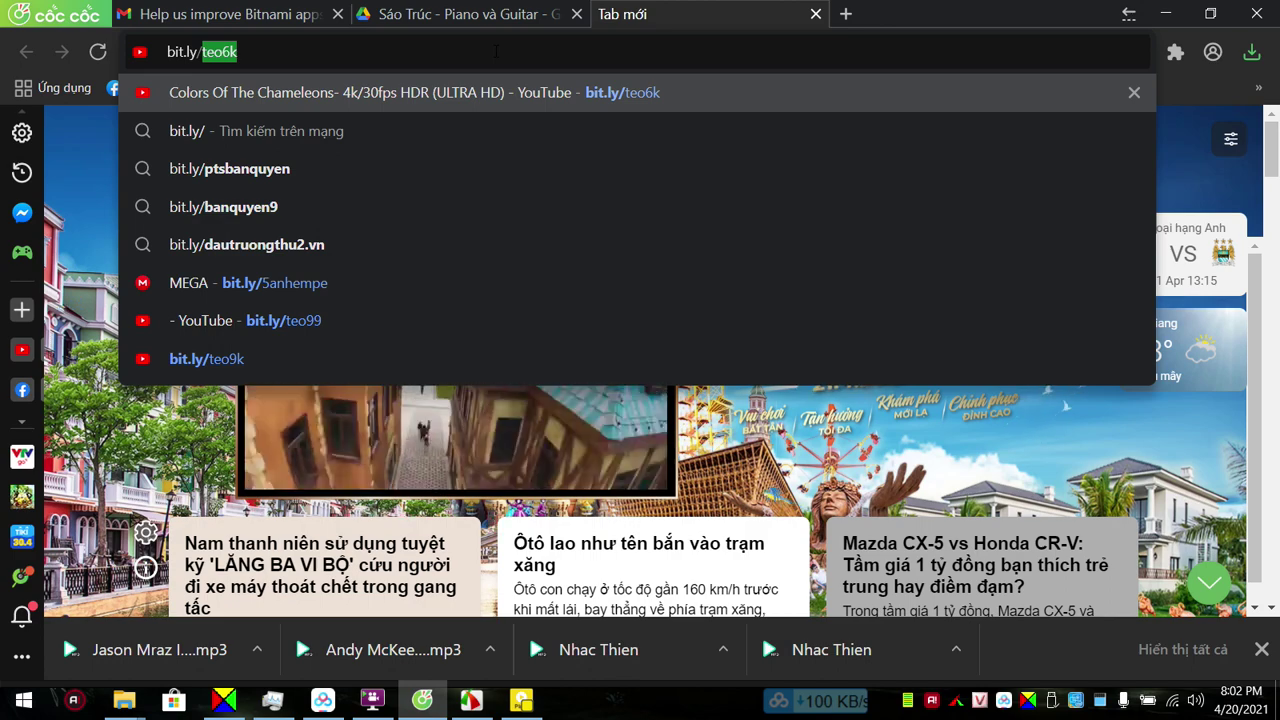
{"action": "type", "text": "5"}
{"action": "key", "text": "Down"}
{"action": "key", "text": "Down"}
{"action": "key", "text": "Down"}
{"action": "key", "text": "Down"}
{"action": "key", "text": "Down"}
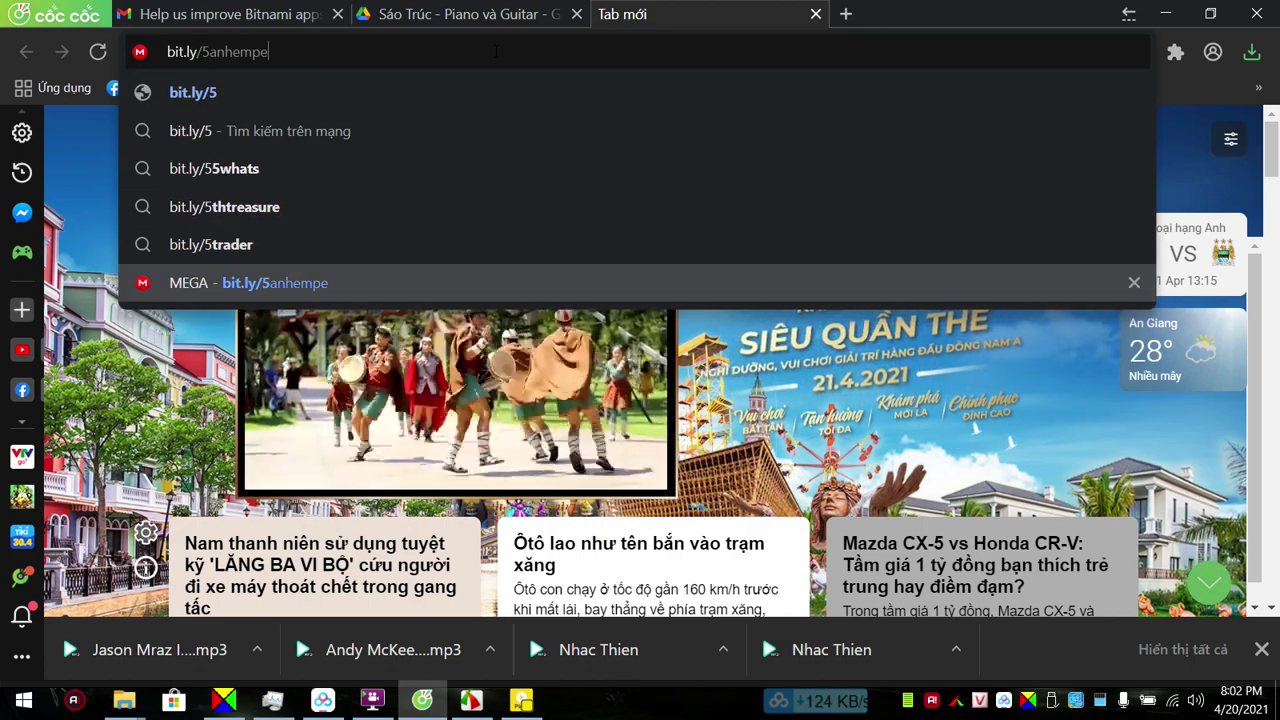
{"action": "left_click_drag", "start_coordinate": [496, 51], "coordinate": [165, 51]}
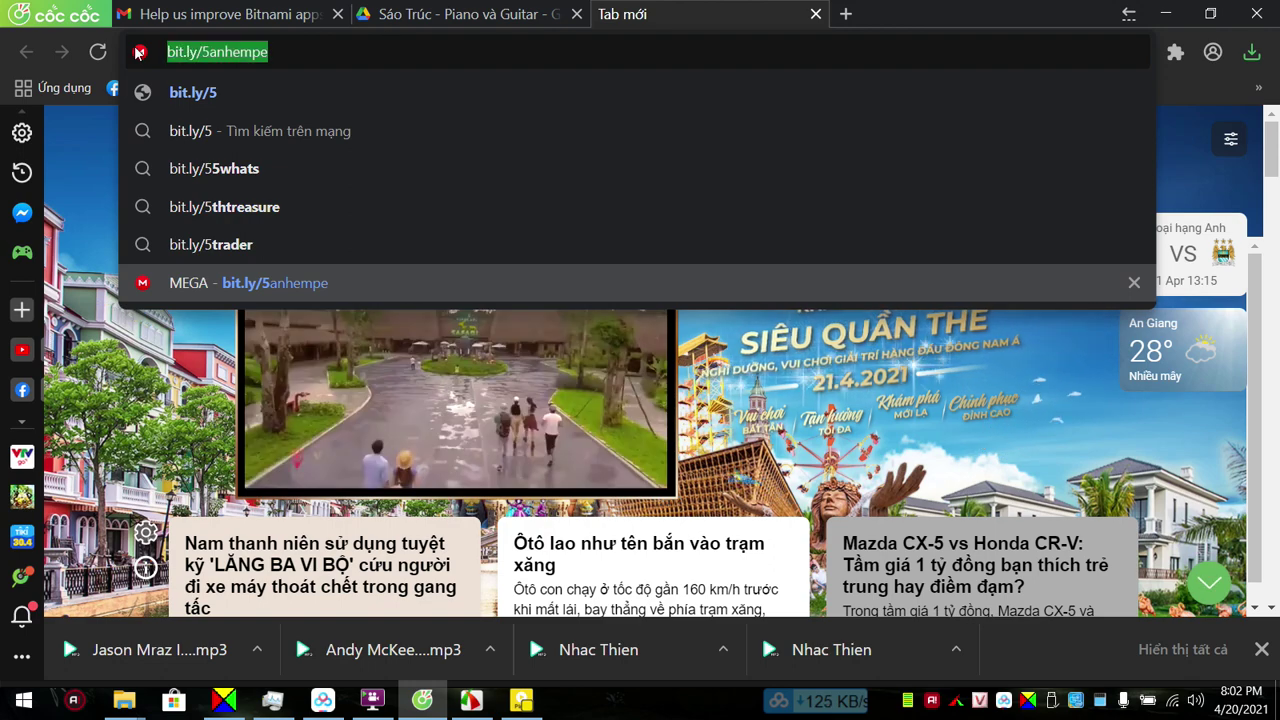
{"action": "left_click", "coordinate": [300, 50]}
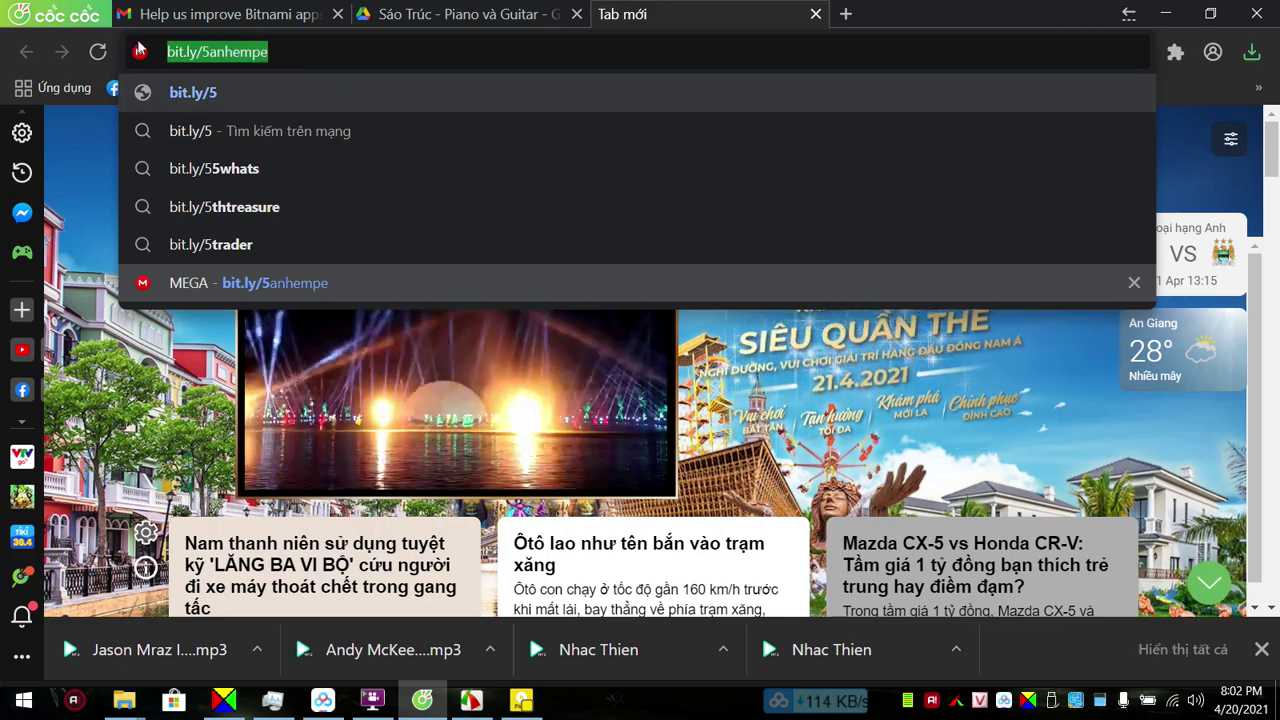
{"action": "triple_click", "coordinate": [261, 55]}
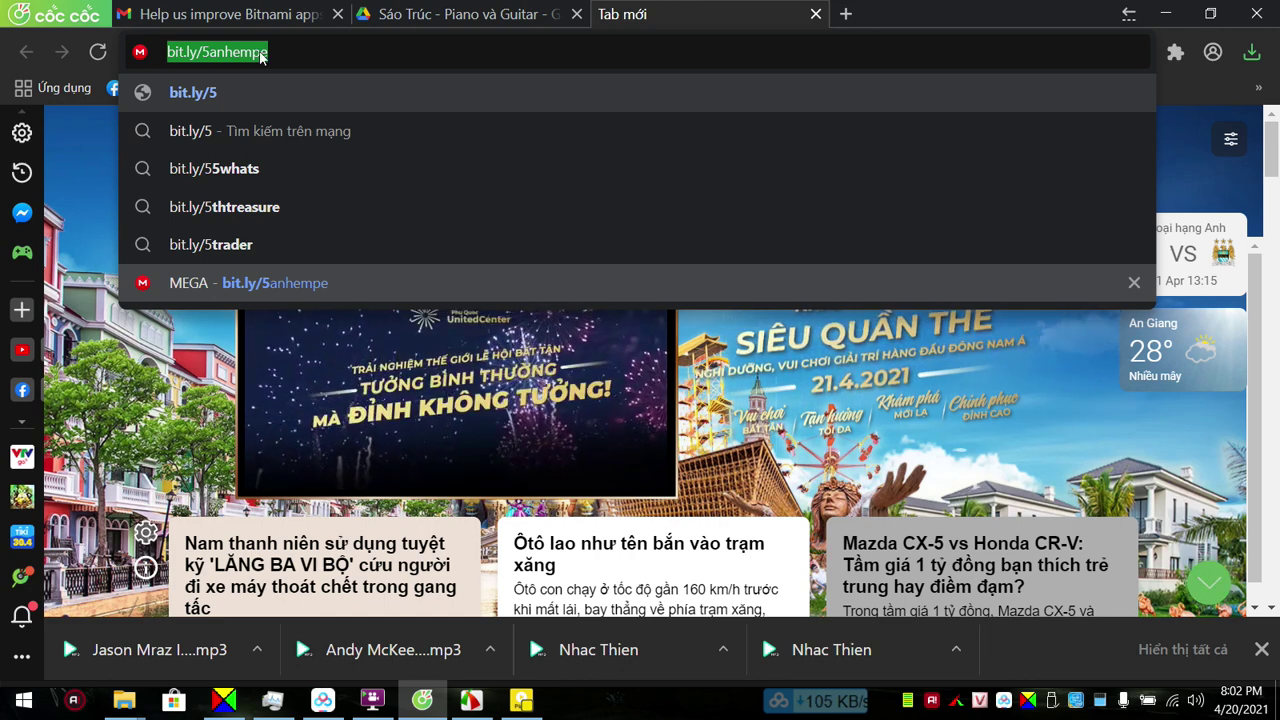
{"action": "key", "text": "End"}
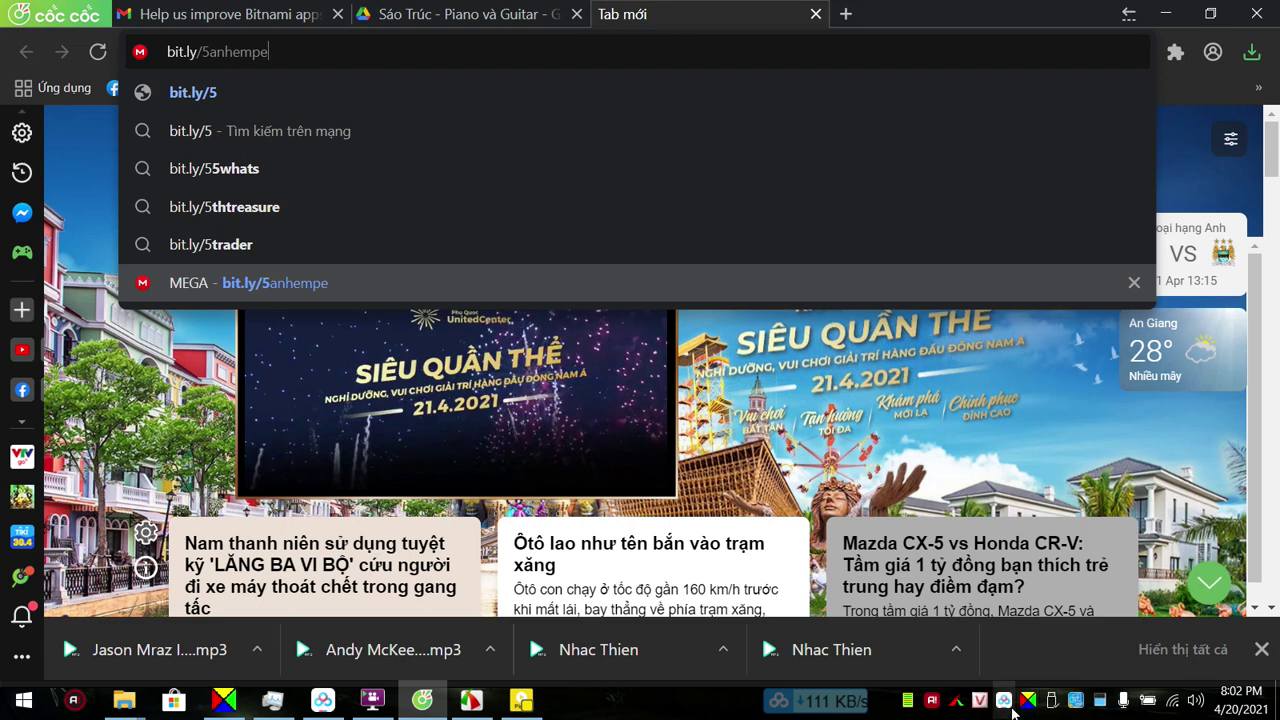
Check Baidu Netdisk's download list, then replace the address with the letter y.
{"action": "left_click", "coordinate": [785, 702]}
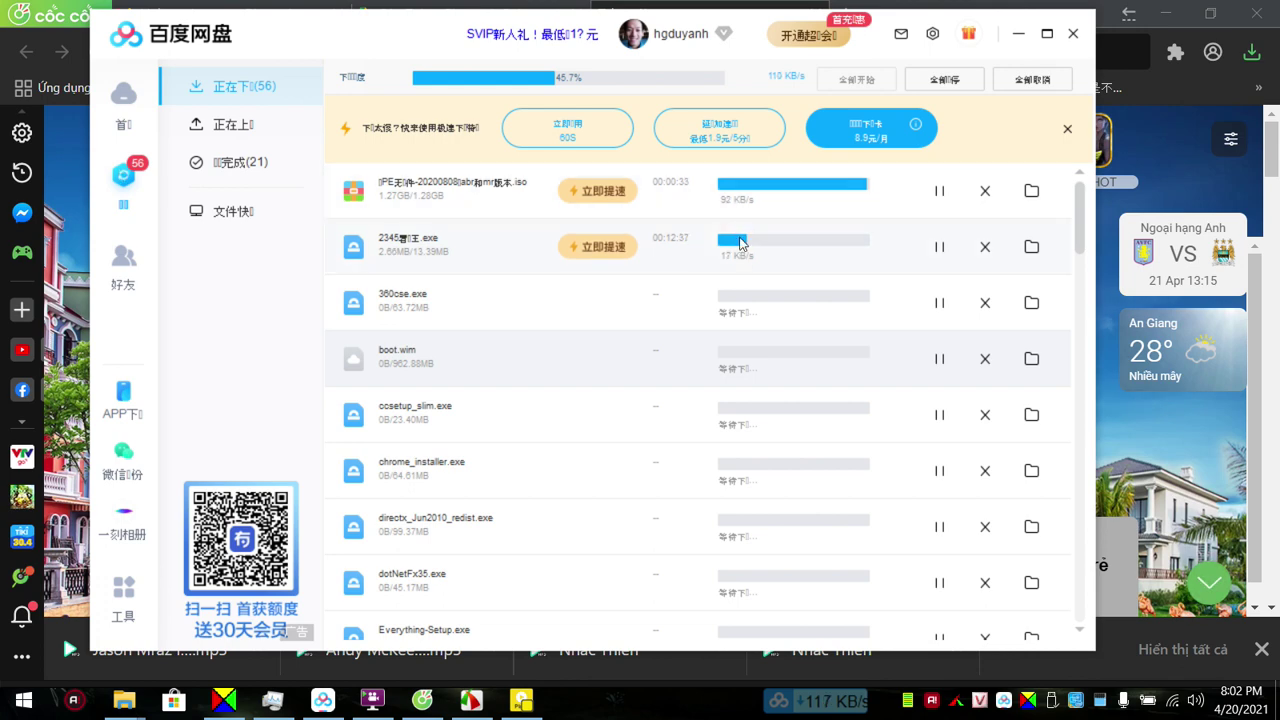
{"action": "left_click", "coordinate": [1019, 34]}
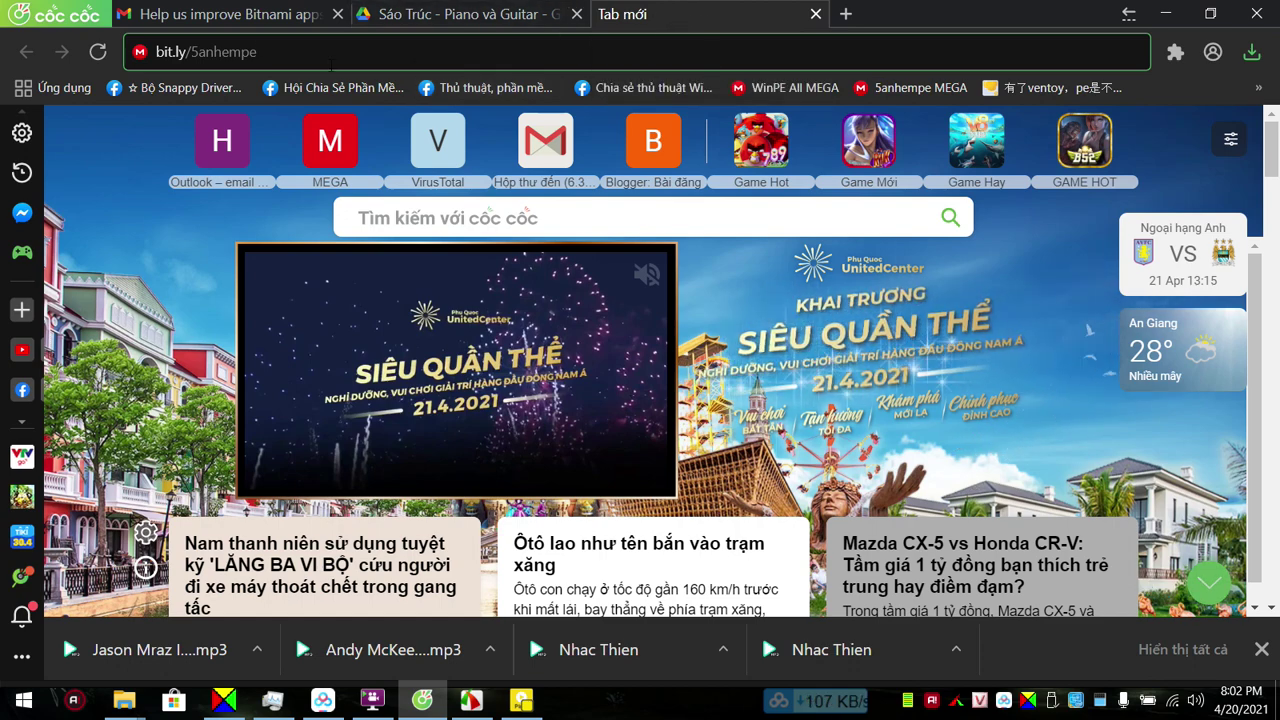
{"action": "left_click", "coordinate": [580, 52]}
{"action": "type", "text": "y"}
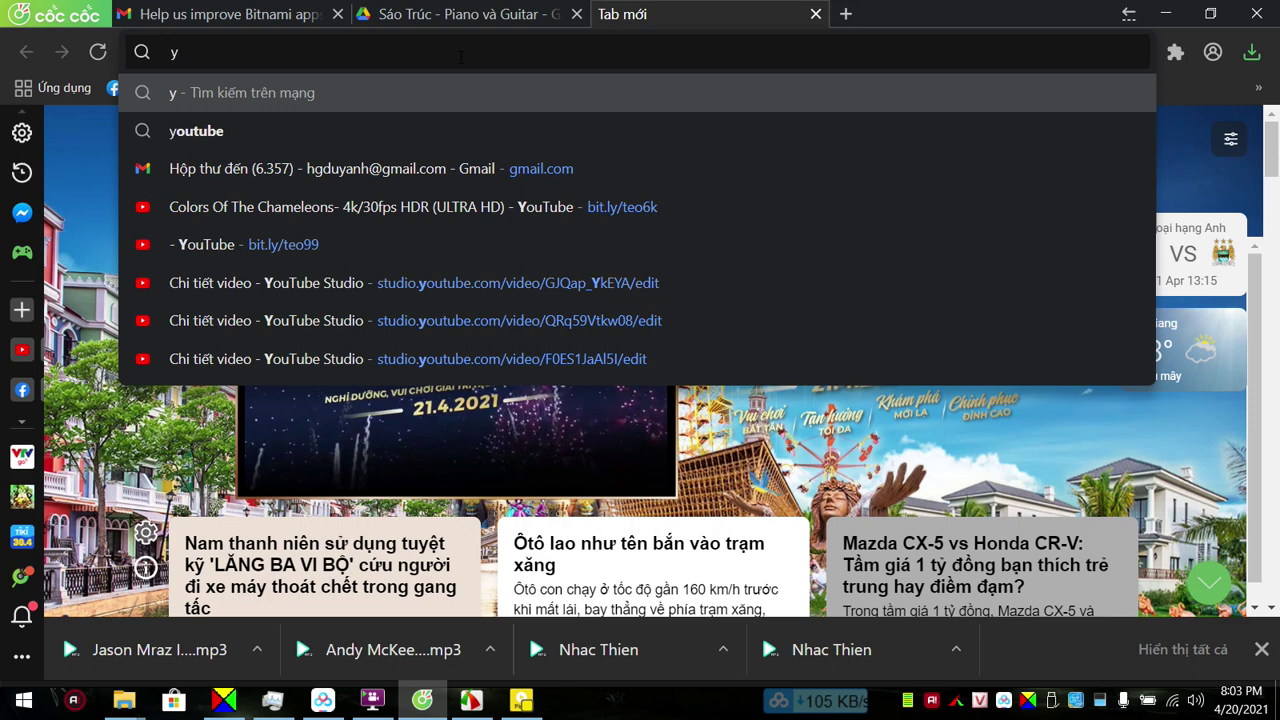
Complete the address to youtube.com, load it, and open the camera Create menu.
{"action": "type", "text": "o"}
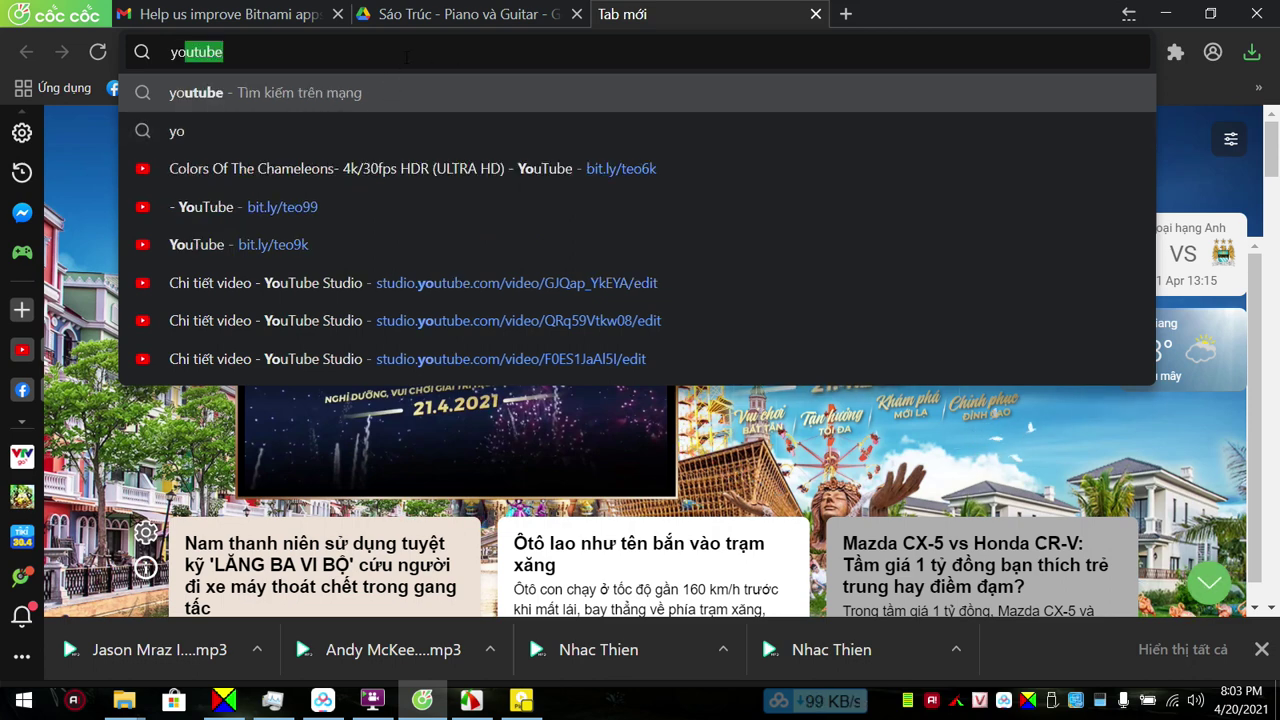
{"action": "left_click", "coordinate": [407, 52]}
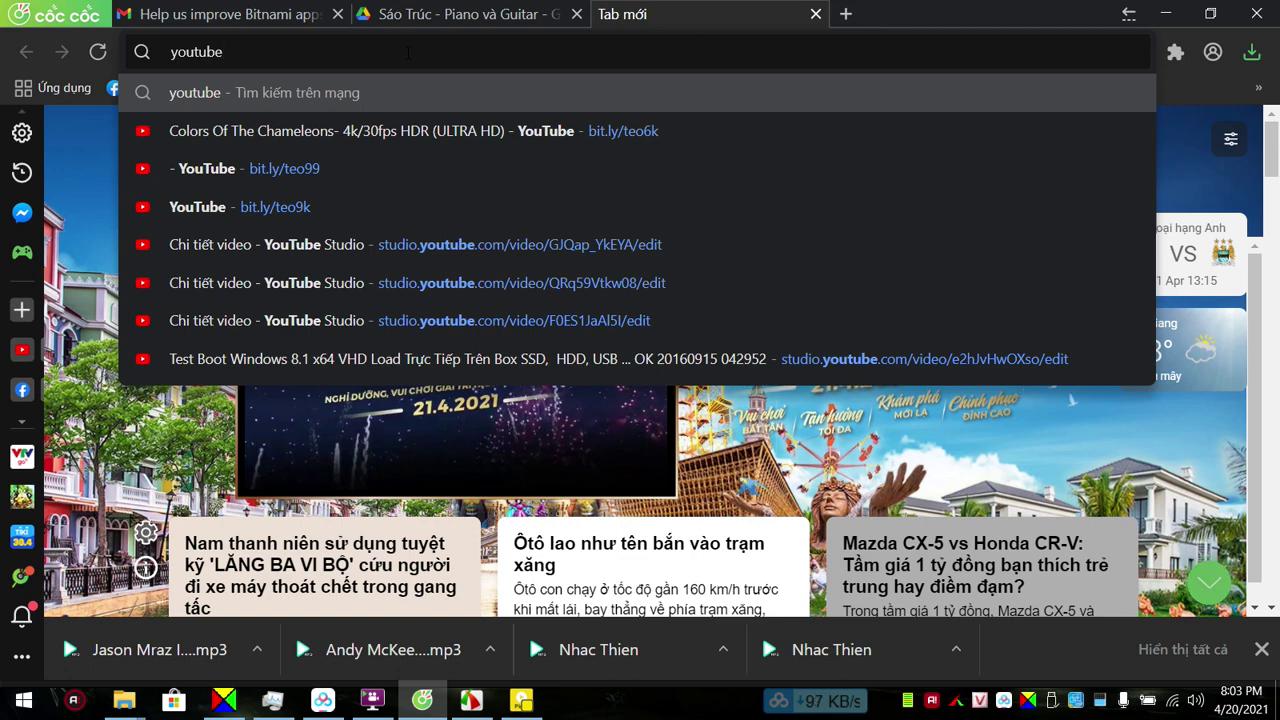
{"action": "type", "text": ".co"}
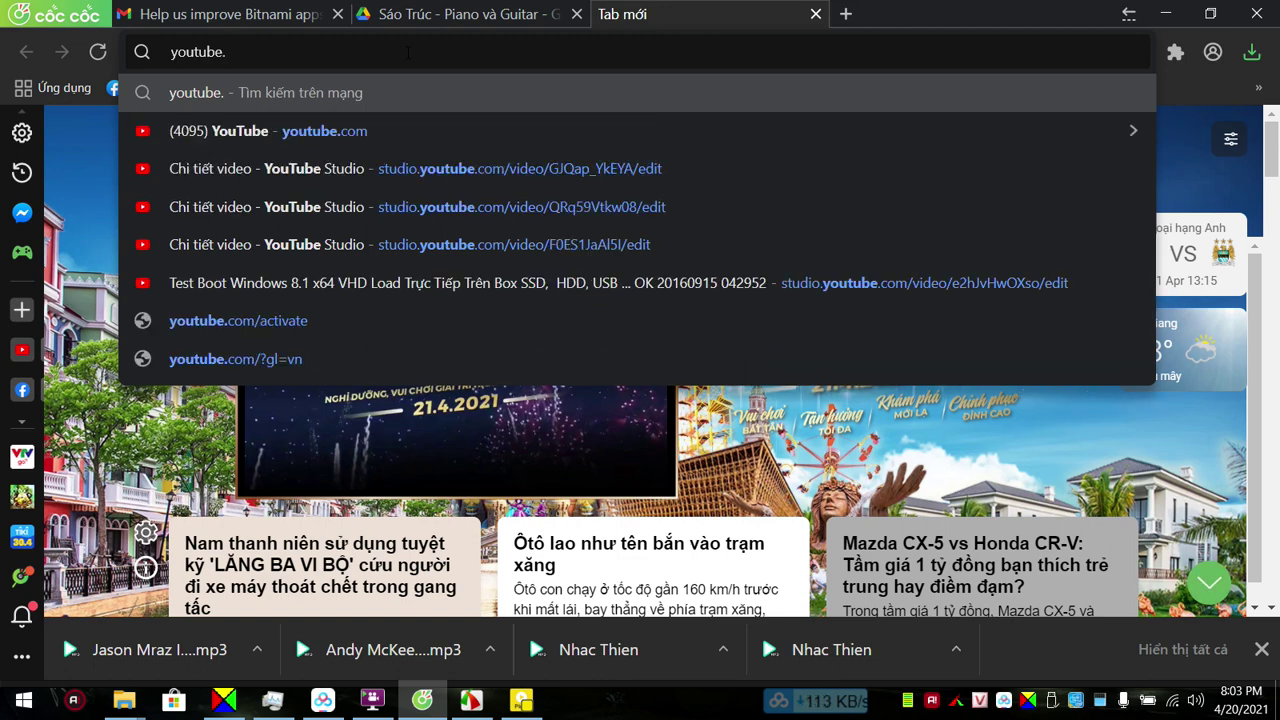
{"action": "type", "text": "m"}
{"action": "key", "text": "Return"}
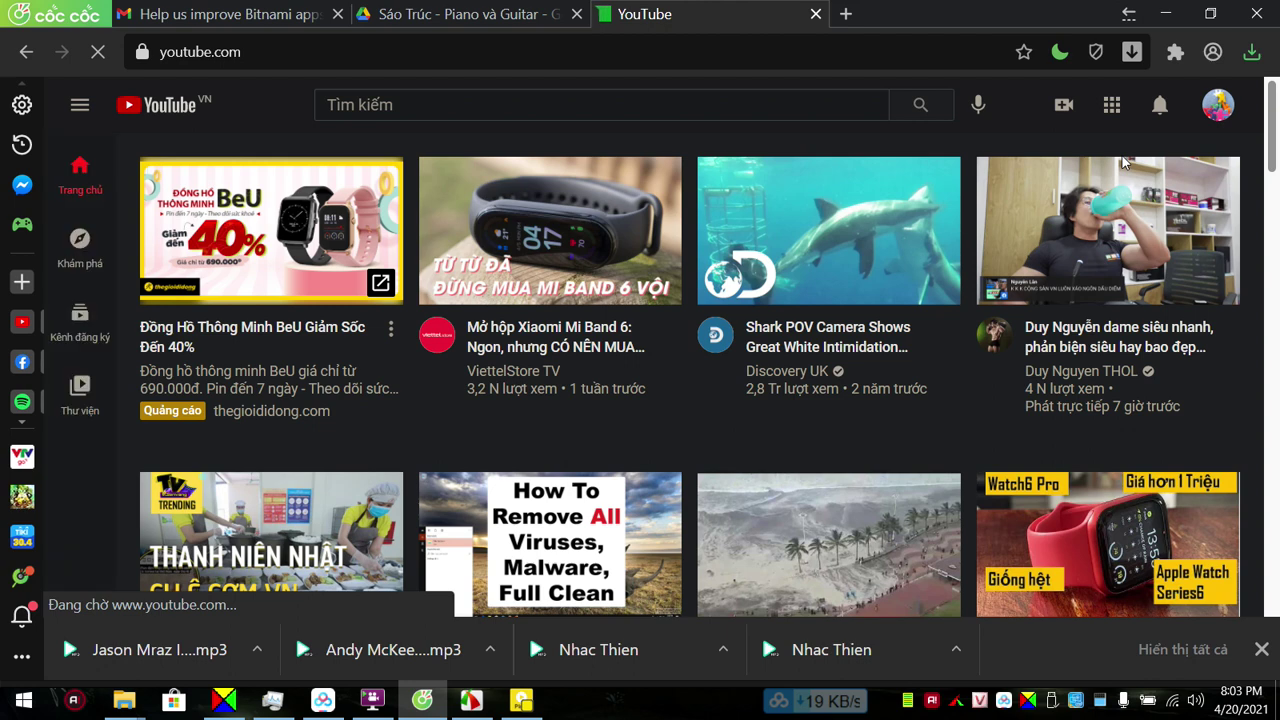
{"action": "left_click", "coordinate": [1066, 110]}
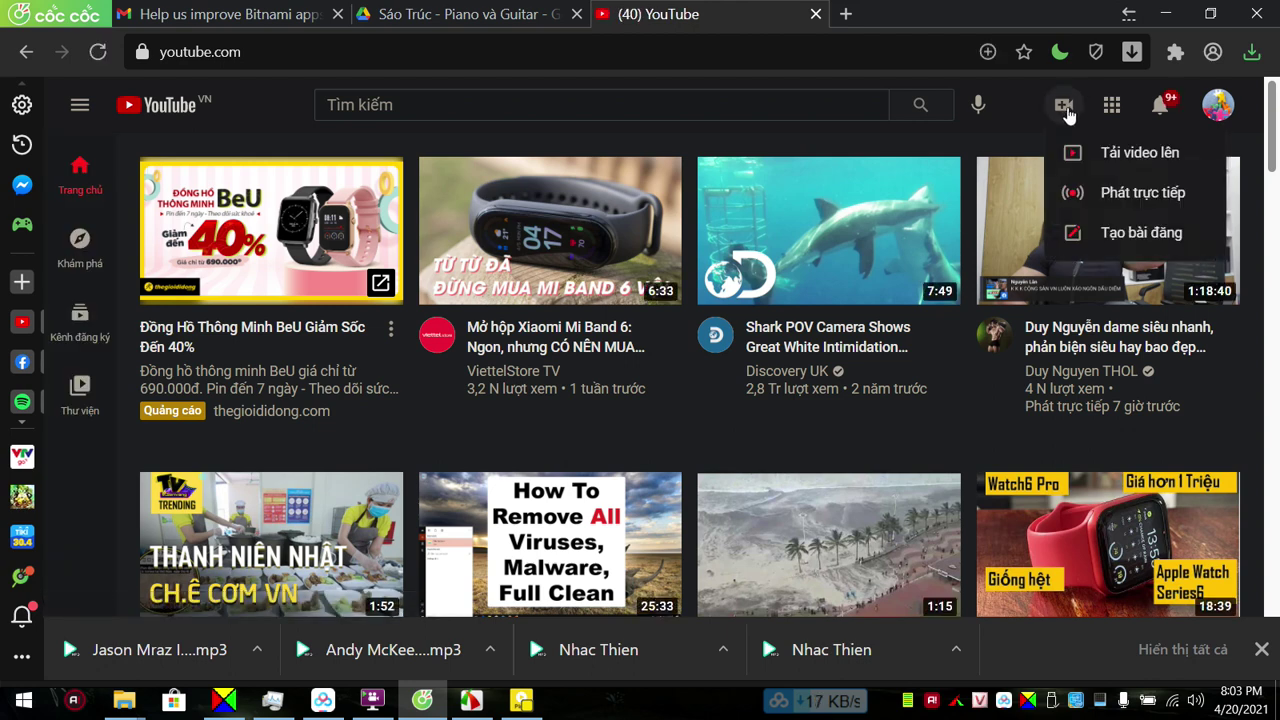
Choose Upload video and pick the Forum Bkav 2013 AVI file from the 220GB (L:) drive.
{"action": "left_click", "coordinate": [1151, 158]}
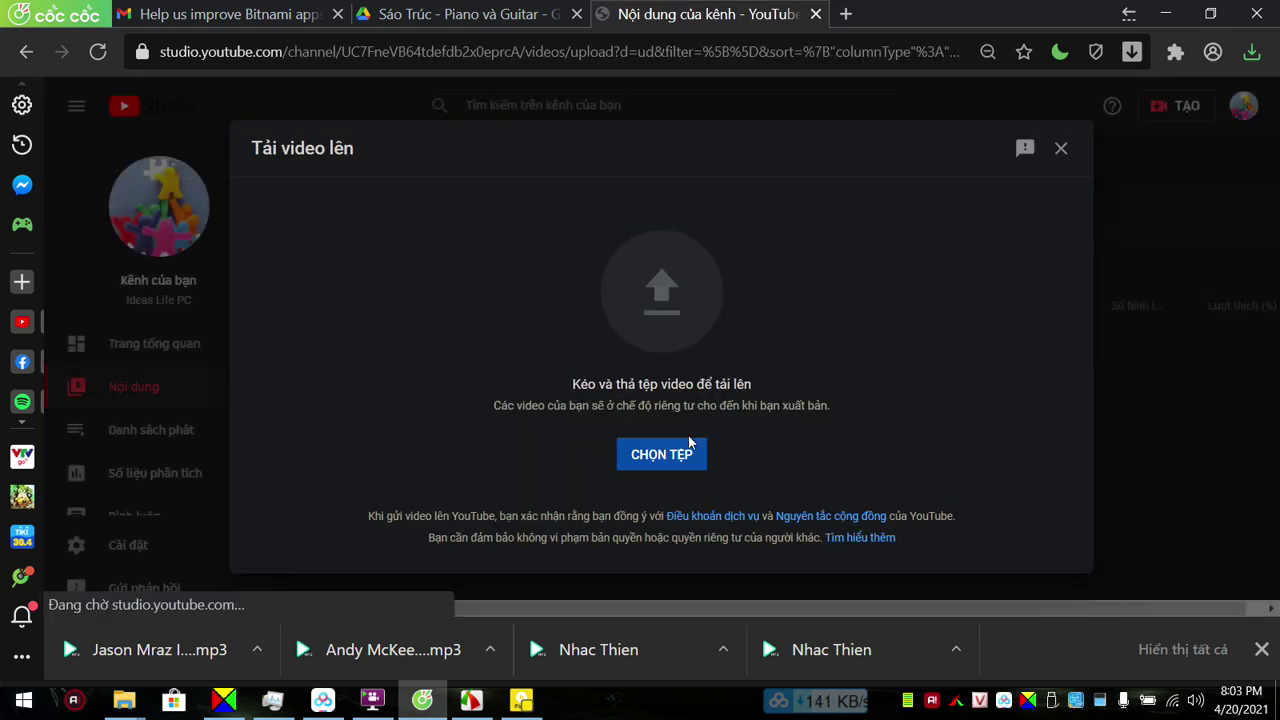
{"action": "left_click", "coordinate": [648, 450]}
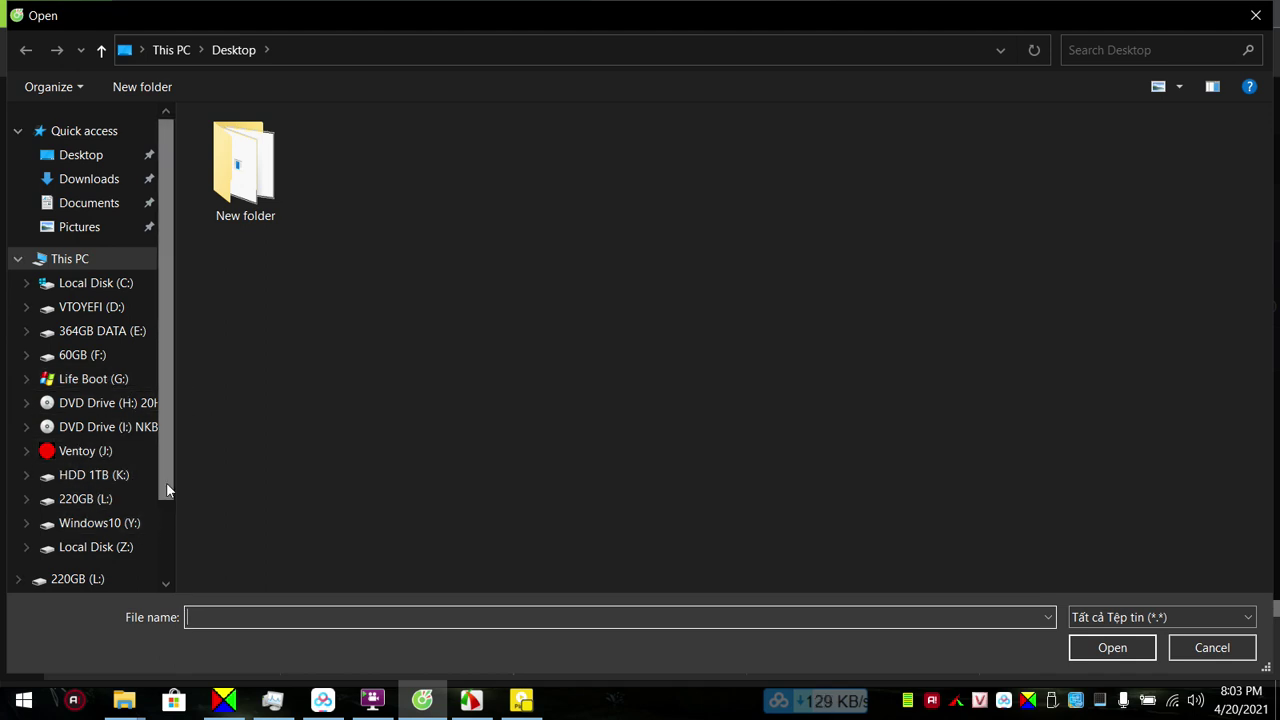
{"action": "scroll", "coordinate": [166, 482], "scroll_direction": "down", "scroll_amount": 1}
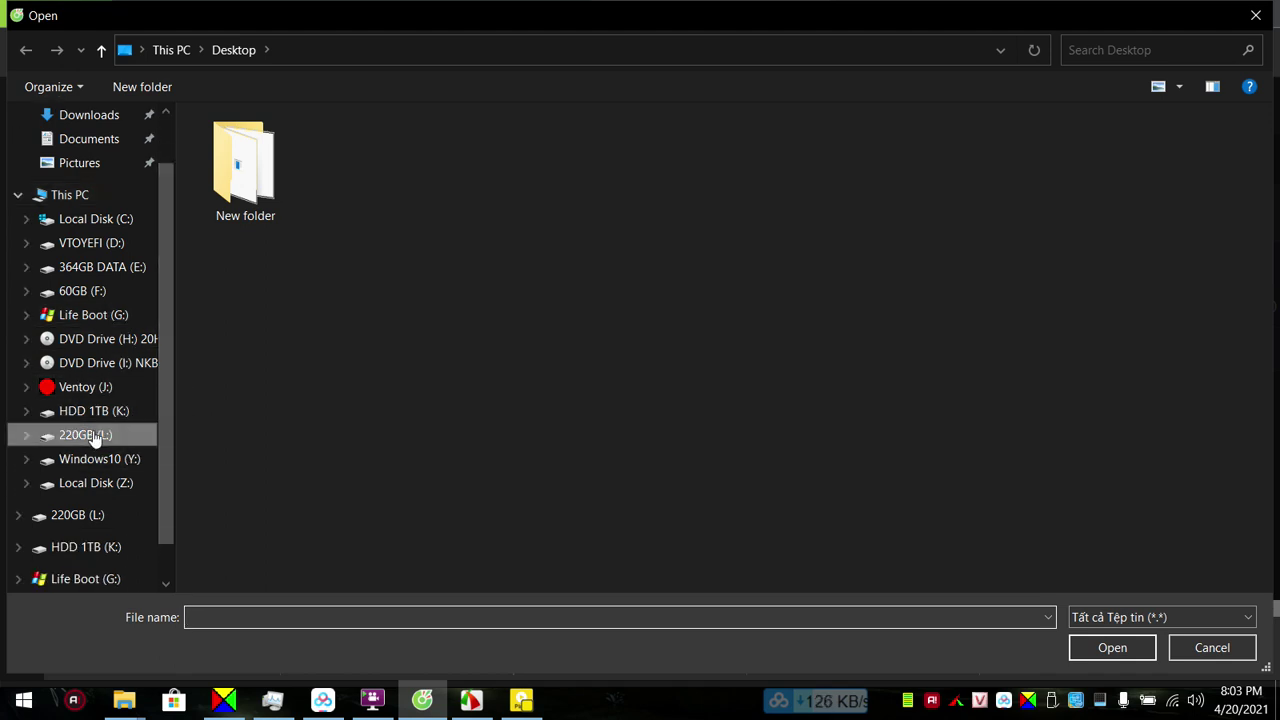
{"action": "left_click", "coordinate": [92, 437]}
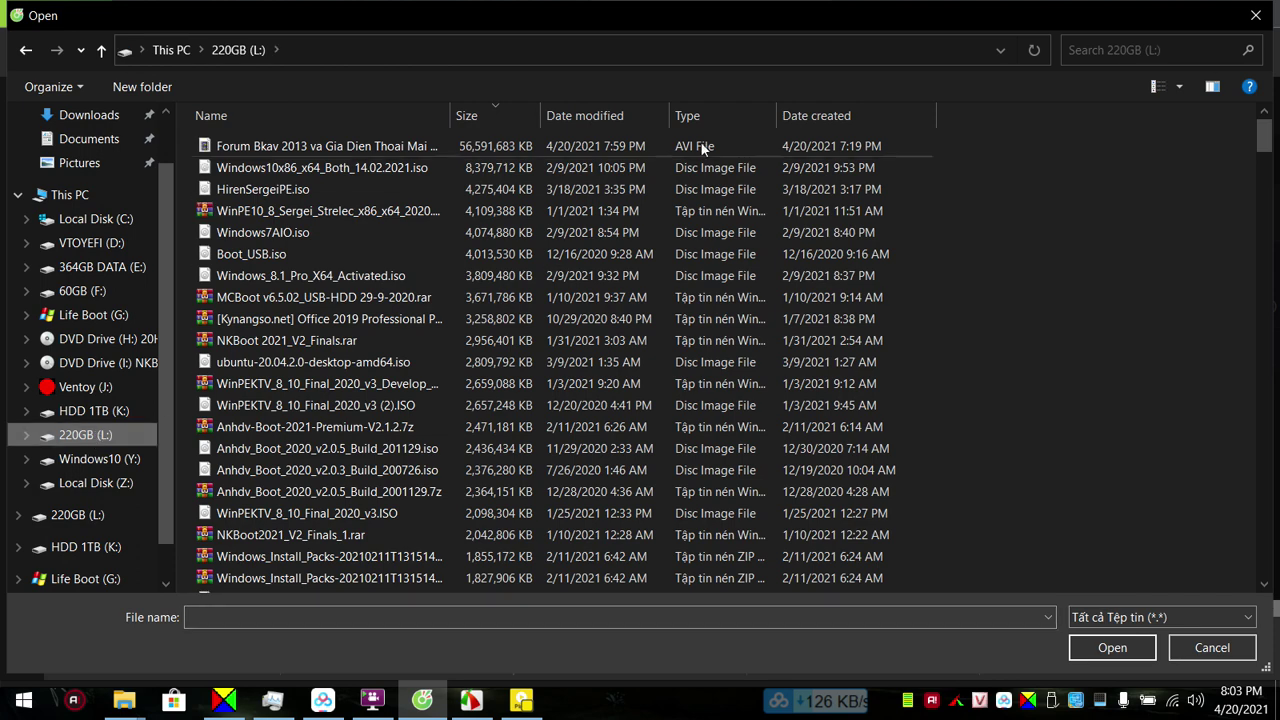
{"action": "double_click", "coordinate": [363, 145]}
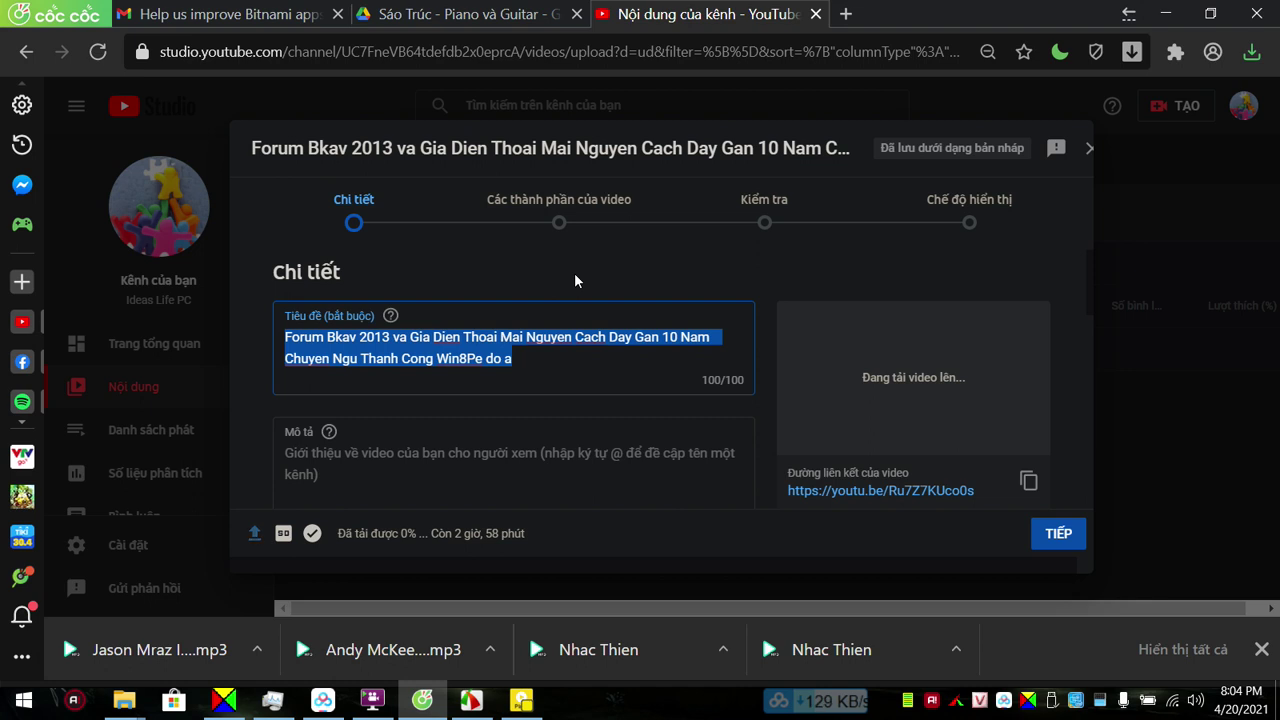
{"action": "key", "text": "alt+Left"}
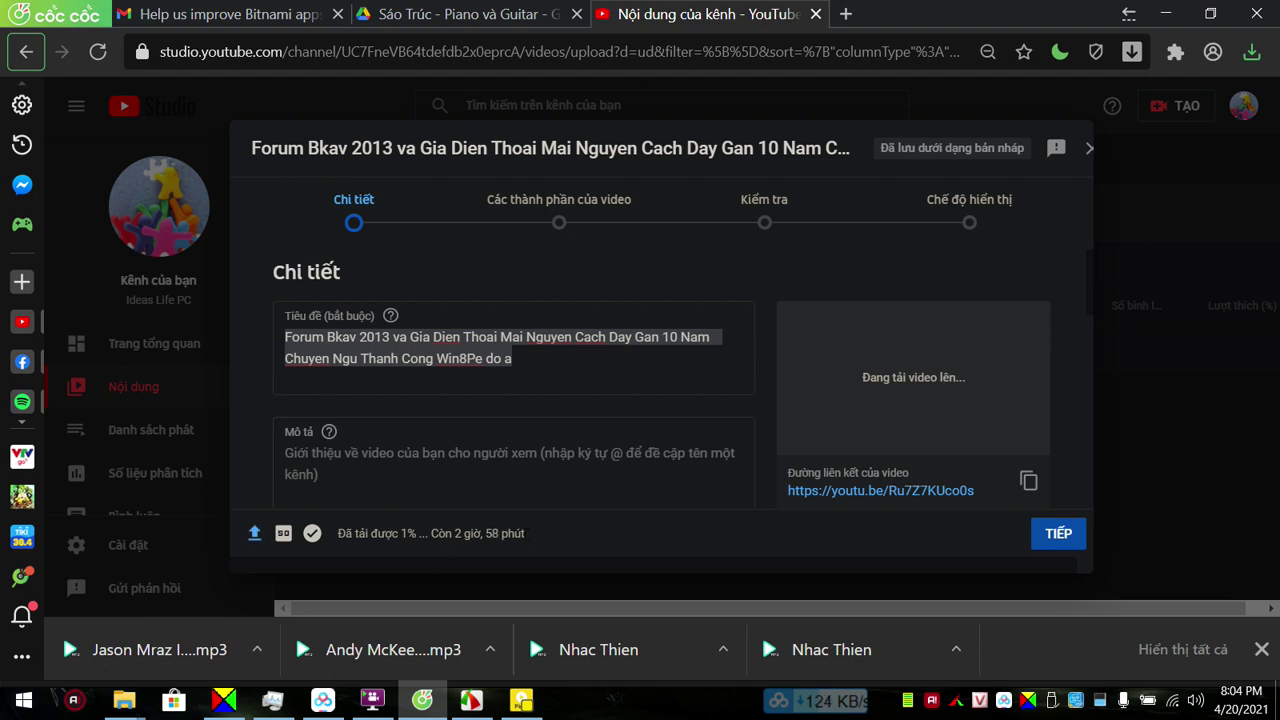
{"action": "left_click_drag", "start_coordinate": [526, 533], "coordinate": [431, 533]}
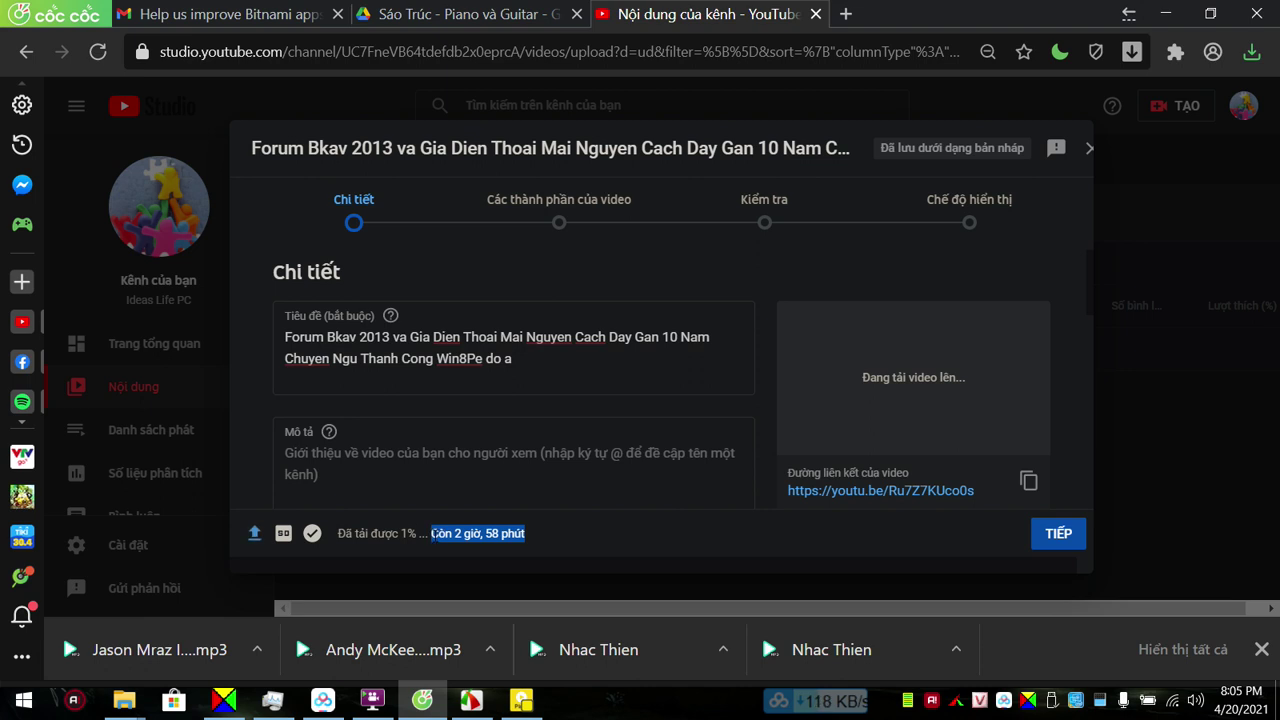
{"action": "left_click", "coordinate": [588, 533]}
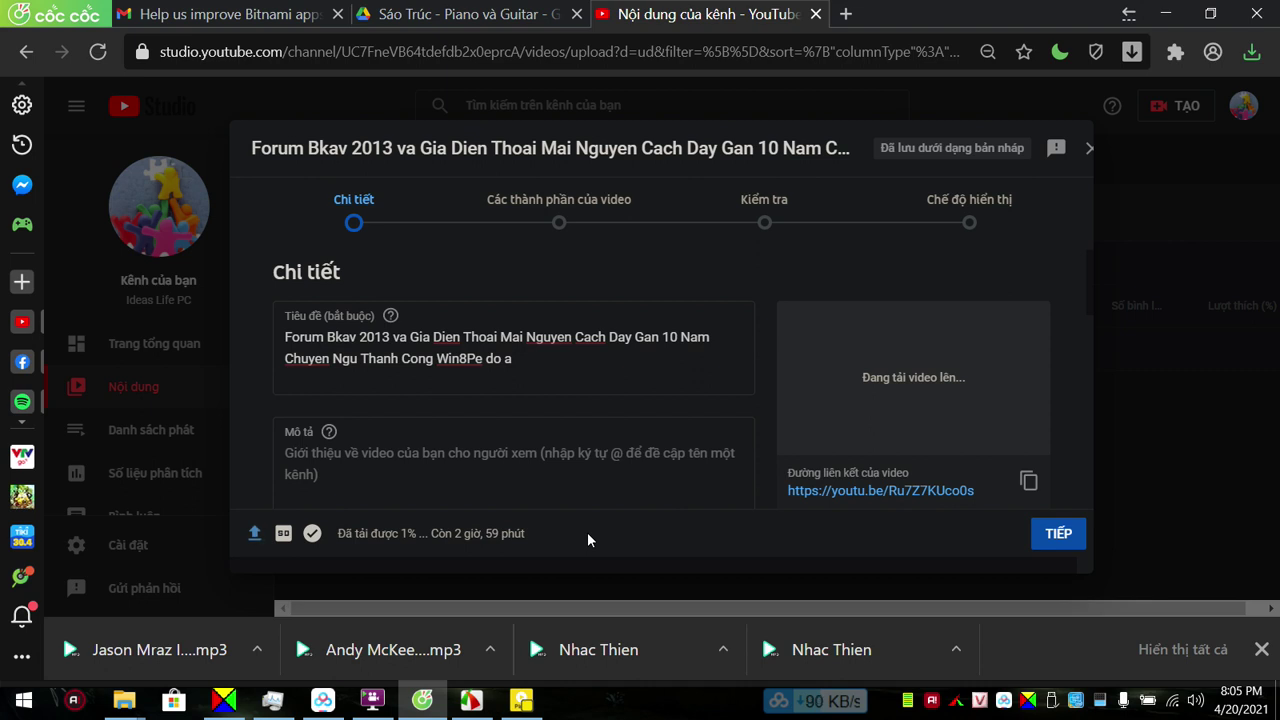
{"action": "left_click", "coordinate": [372, 700]}
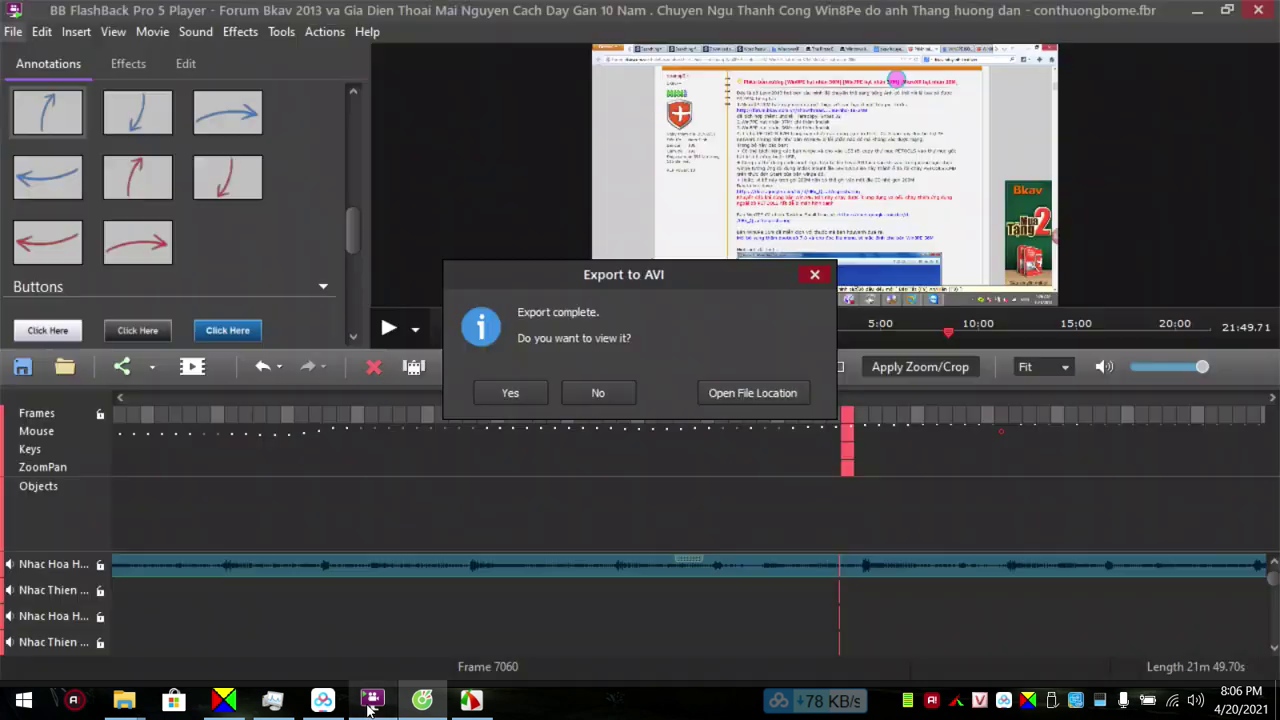
Decline viewing the exported AVI, then close the FlashBack project, saving its changes.
{"action": "left_click", "coordinate": [597, 393]}
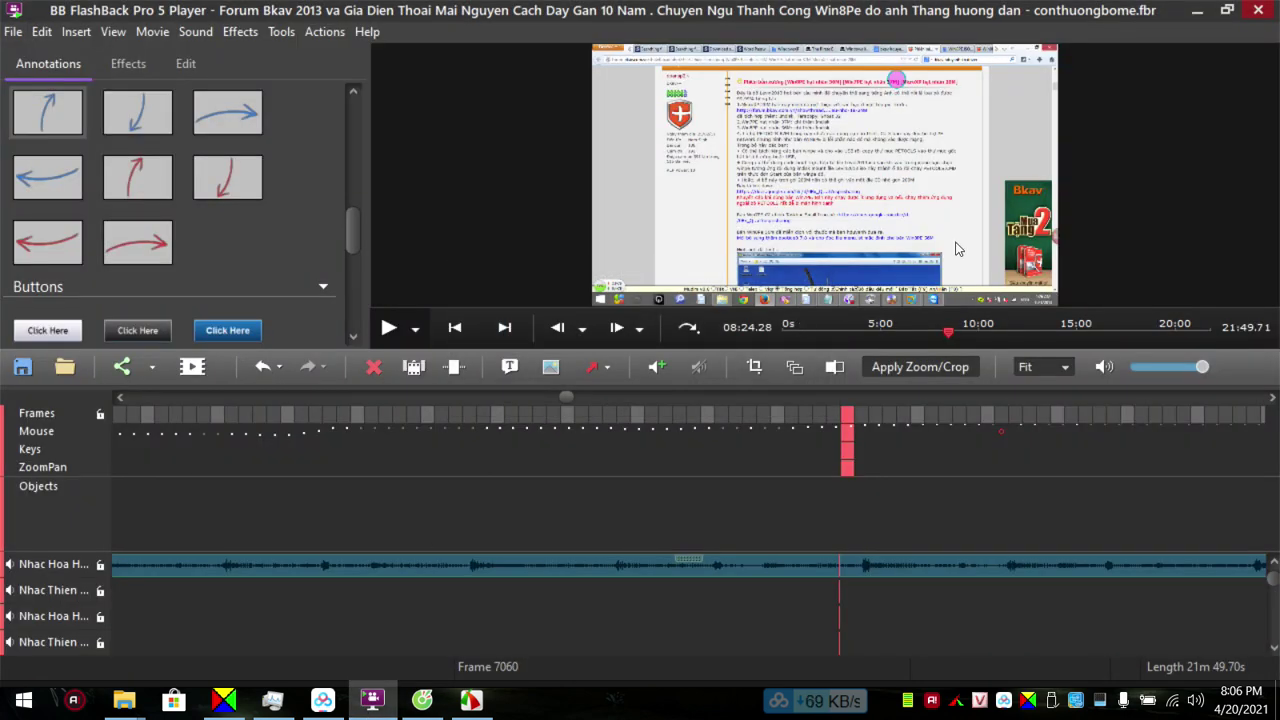
{"action": "left_click", "coordinate": [1258, 10]}
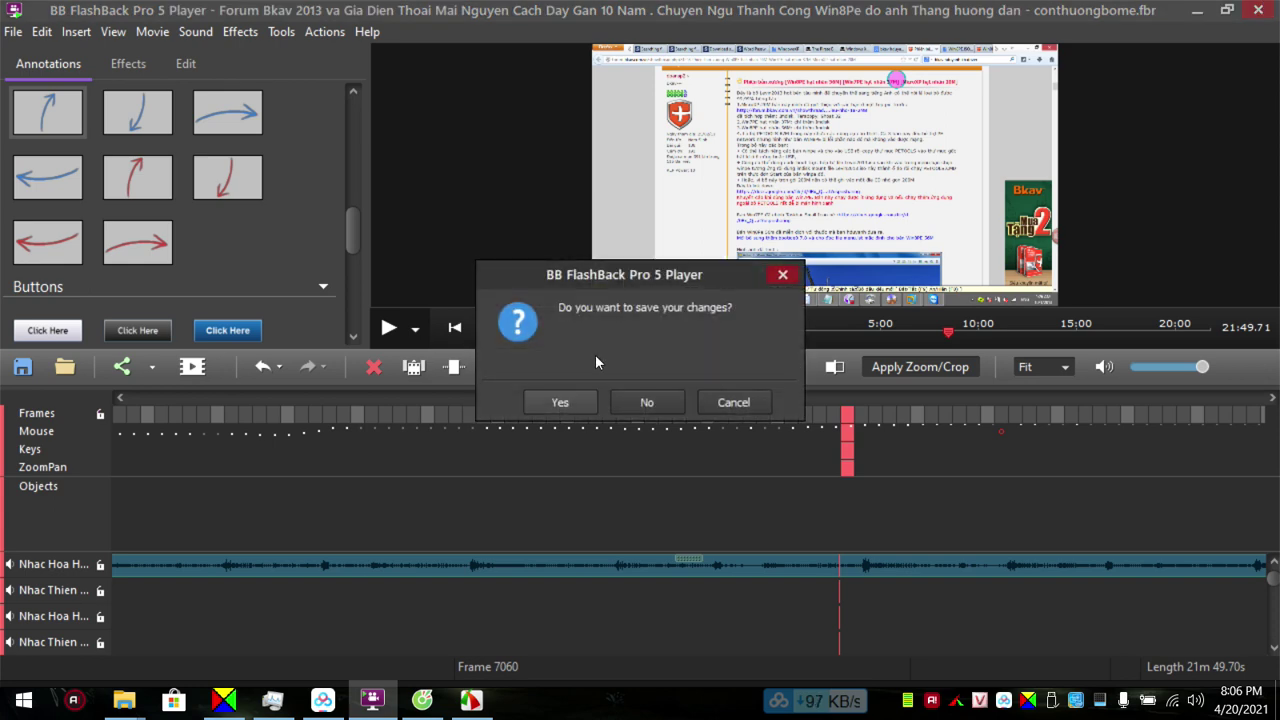
{"action": "left_click", "coordinate": [560, 402]}
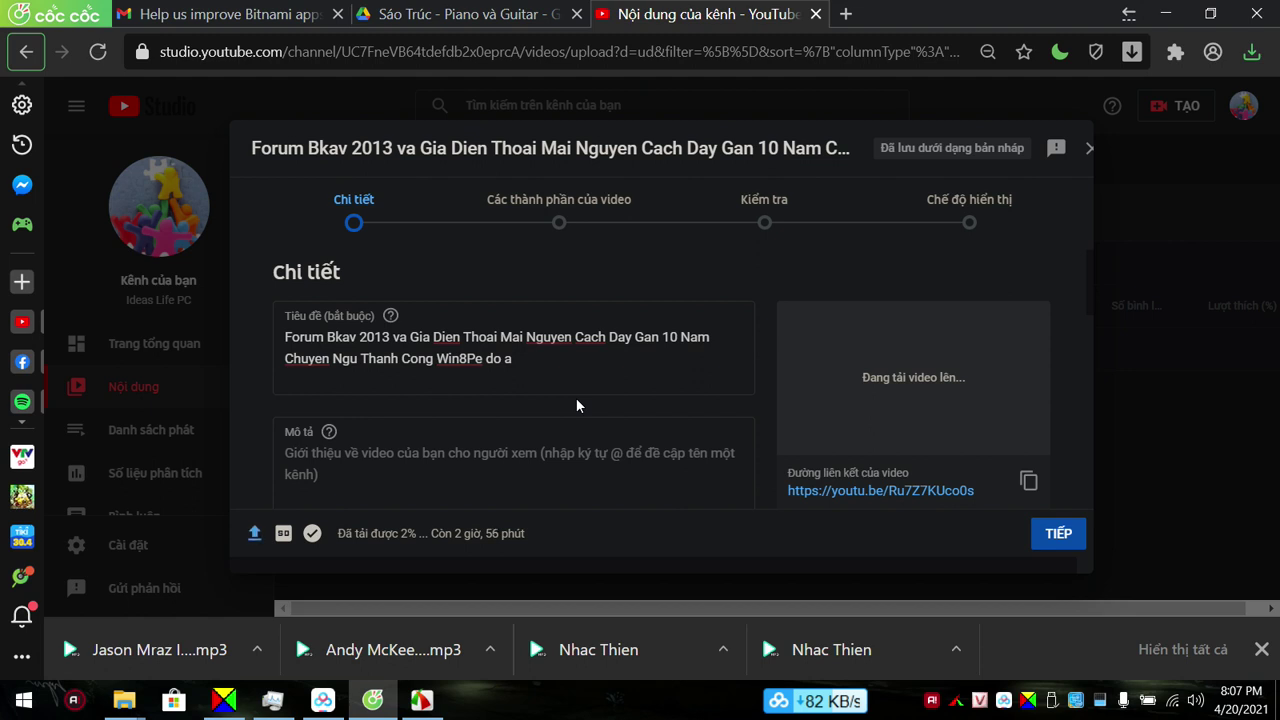
{"action": "left_click", "coordinate": [584, 370]}
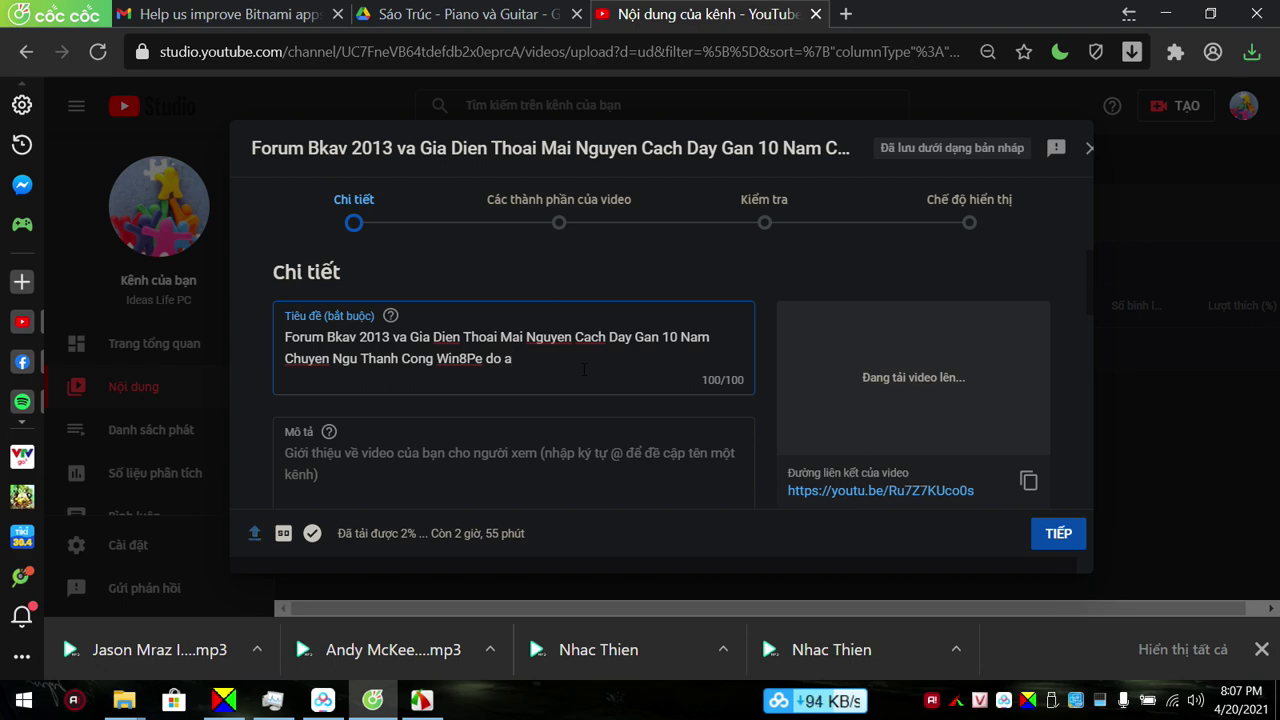
{"action": "left_click", "coordinate": [1277, 700]}
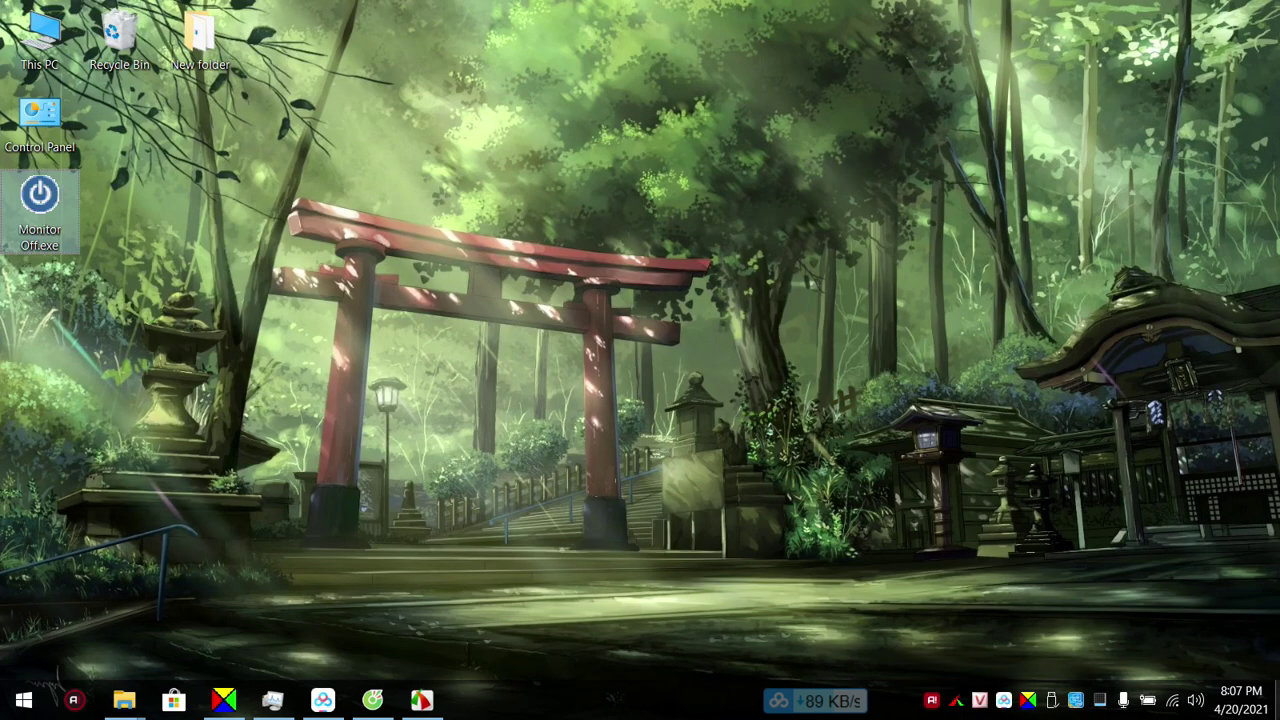
{"action": "key", "text": "super+d"}
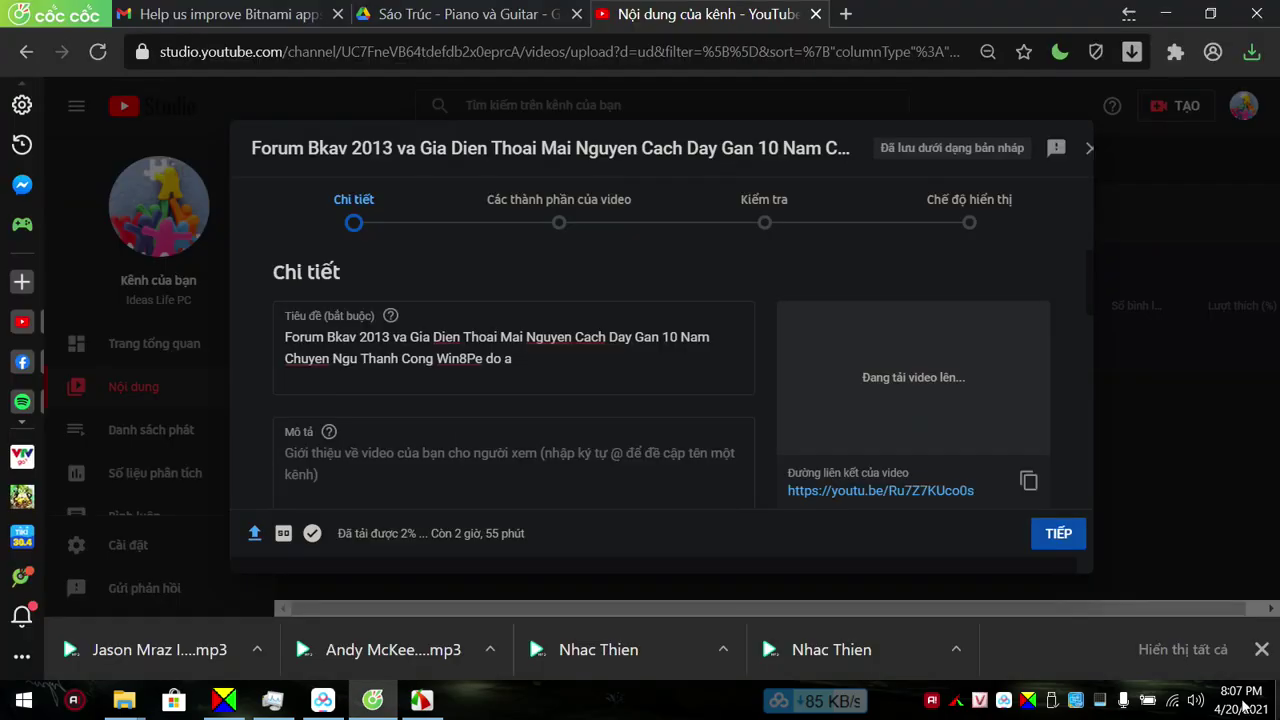
{"action": "left_click", "coordinate": [605, 363]}
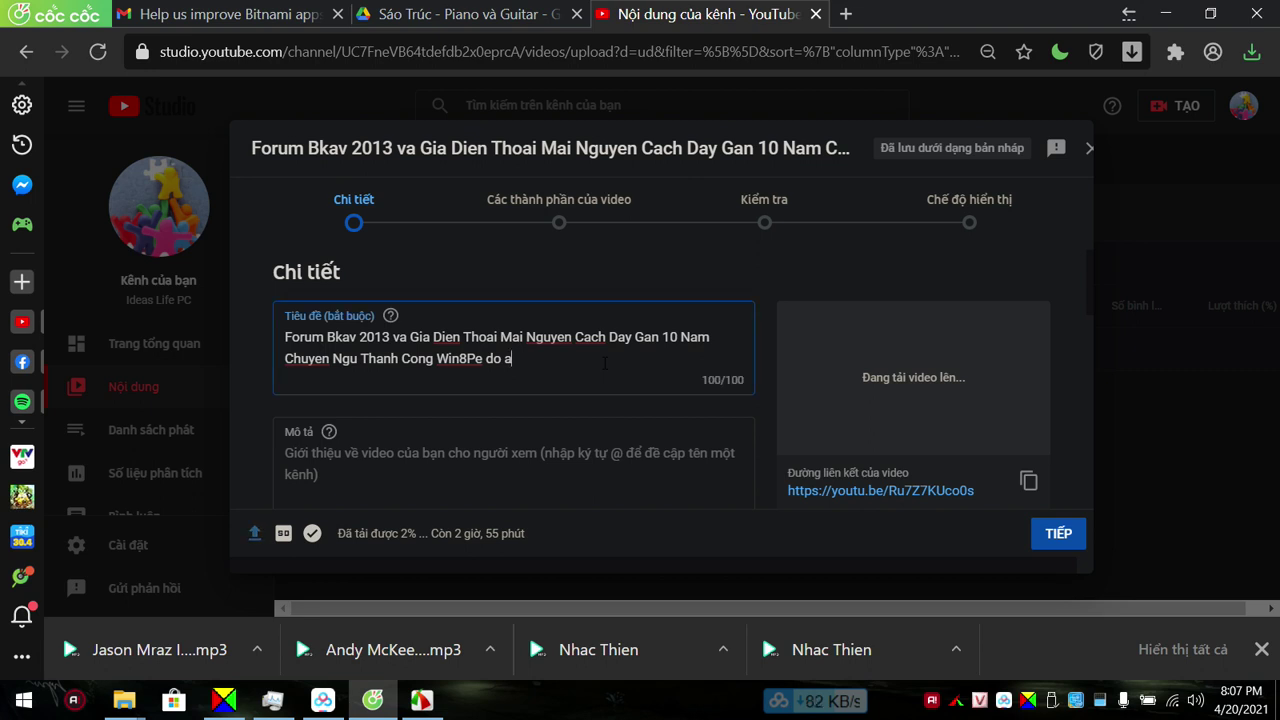
{"action": "left_click_drag", "start_coordinate": [530, 359], "coordinate": [237, 331]}
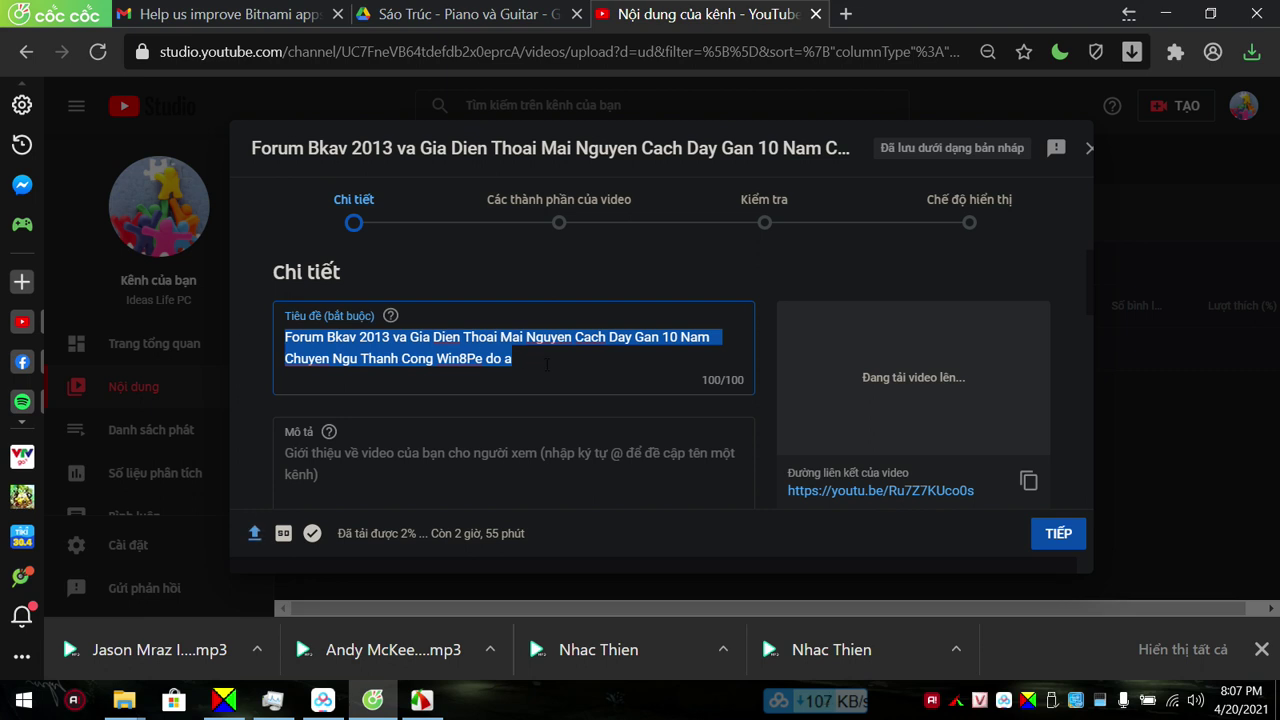
{"action": "left_click", "coordinate": [546, 364]}
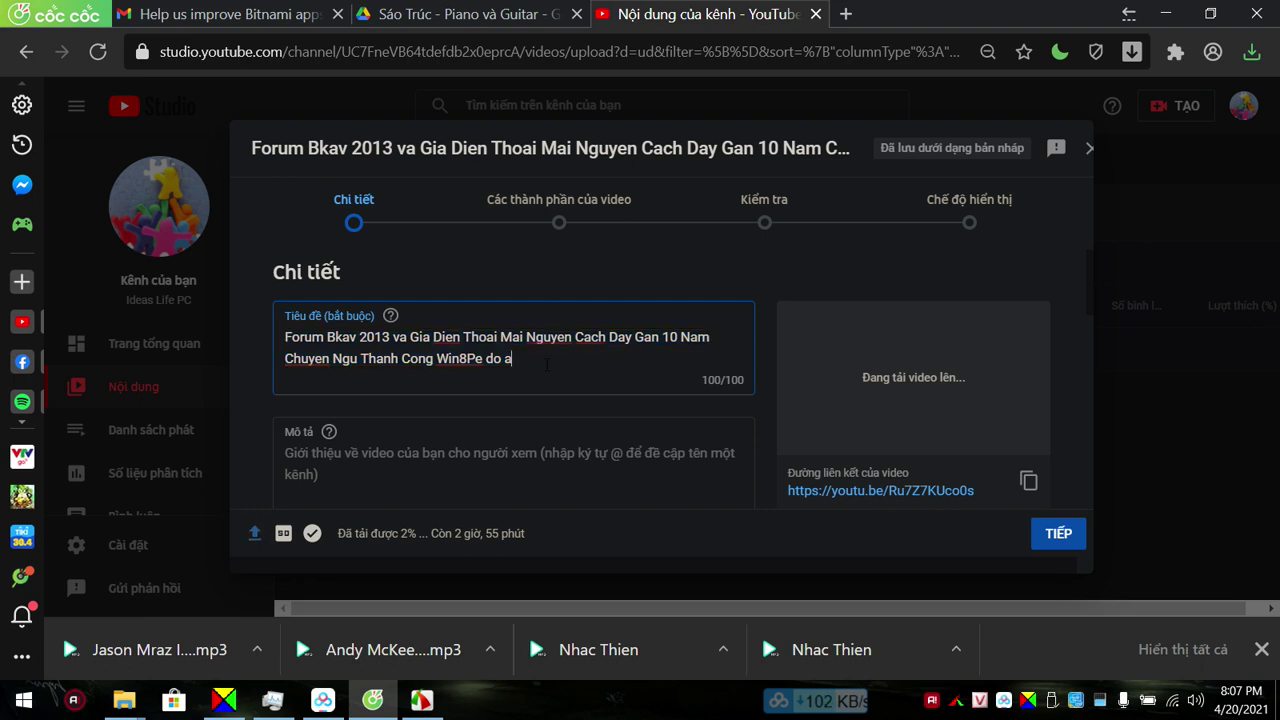
{"action": "left_click_drag", "start_coordinate": [573, 364], "coordinate": [229, 330]}
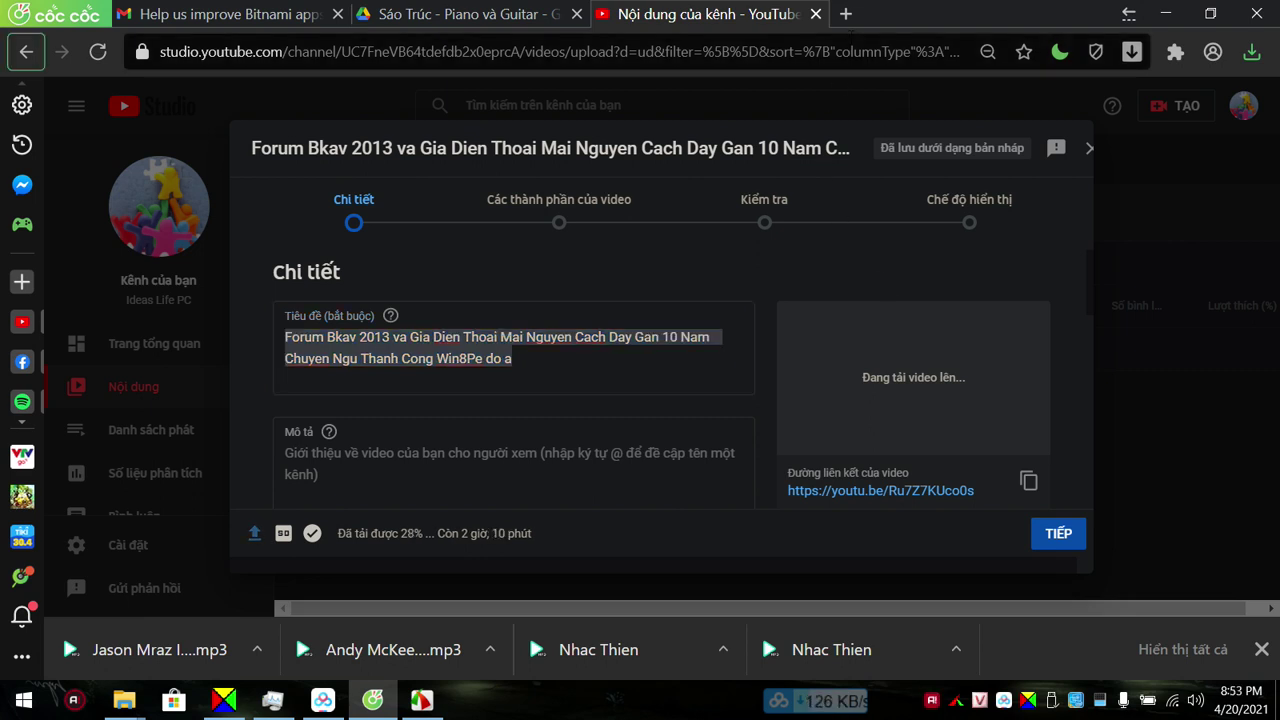
Search 'time' in a new tab to check the current clock and date.
{"action": "left_click", "coordinate": [846, 14]}
{"action": "type", "text": "time"}
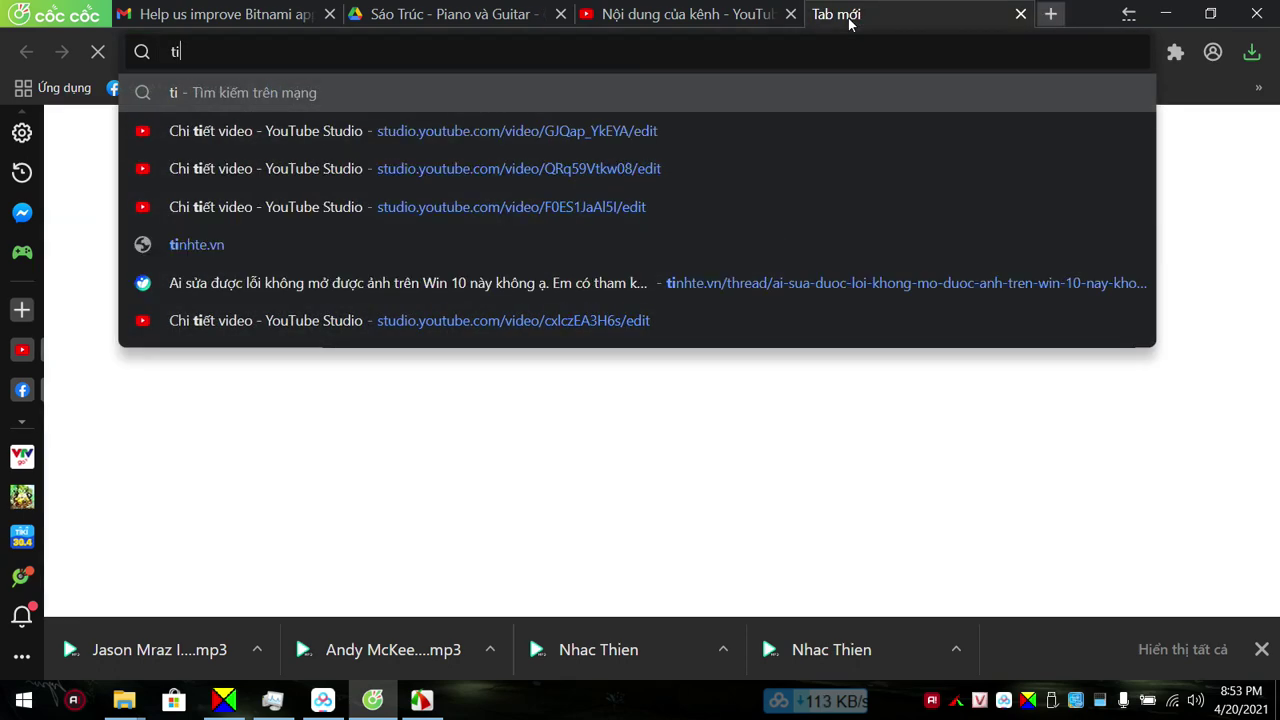
{"action": "key", "text": "Return"}
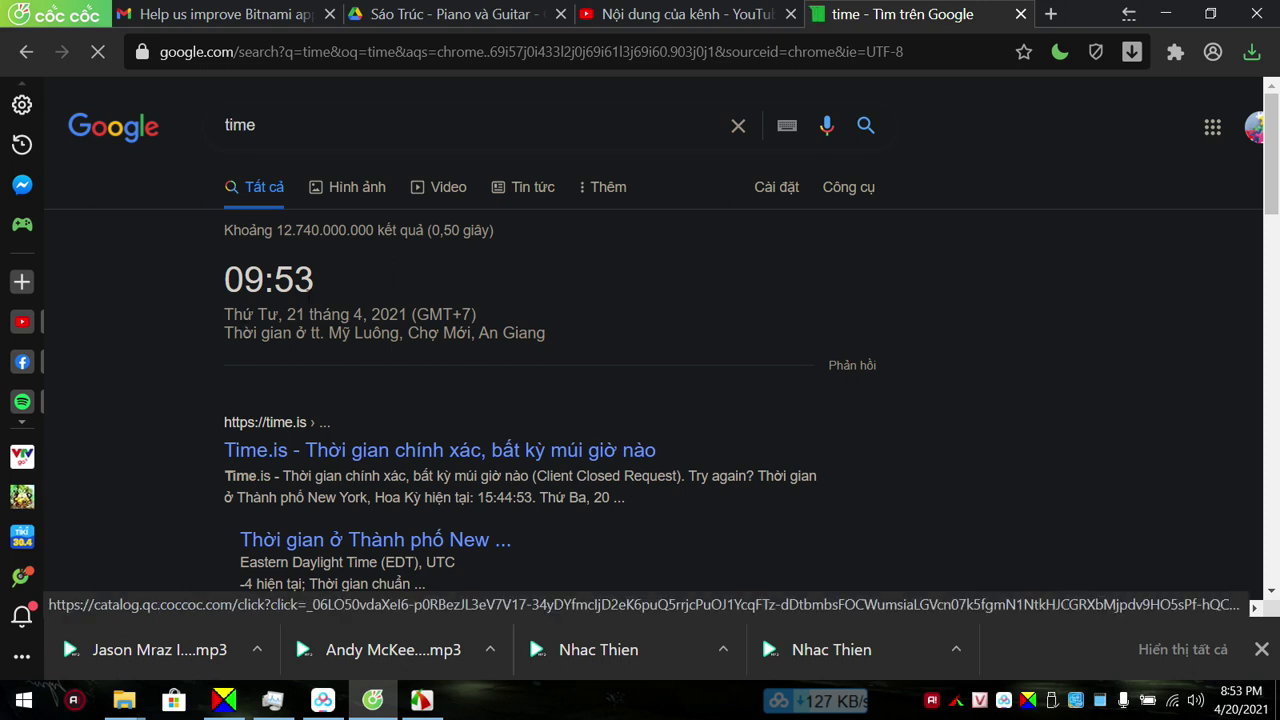
{"action": "left_click_drag", "start_coordinate": [546, 334], "coordinate": [222, 285]}
{"action": "left_click", "coordinate": [187, 310]}
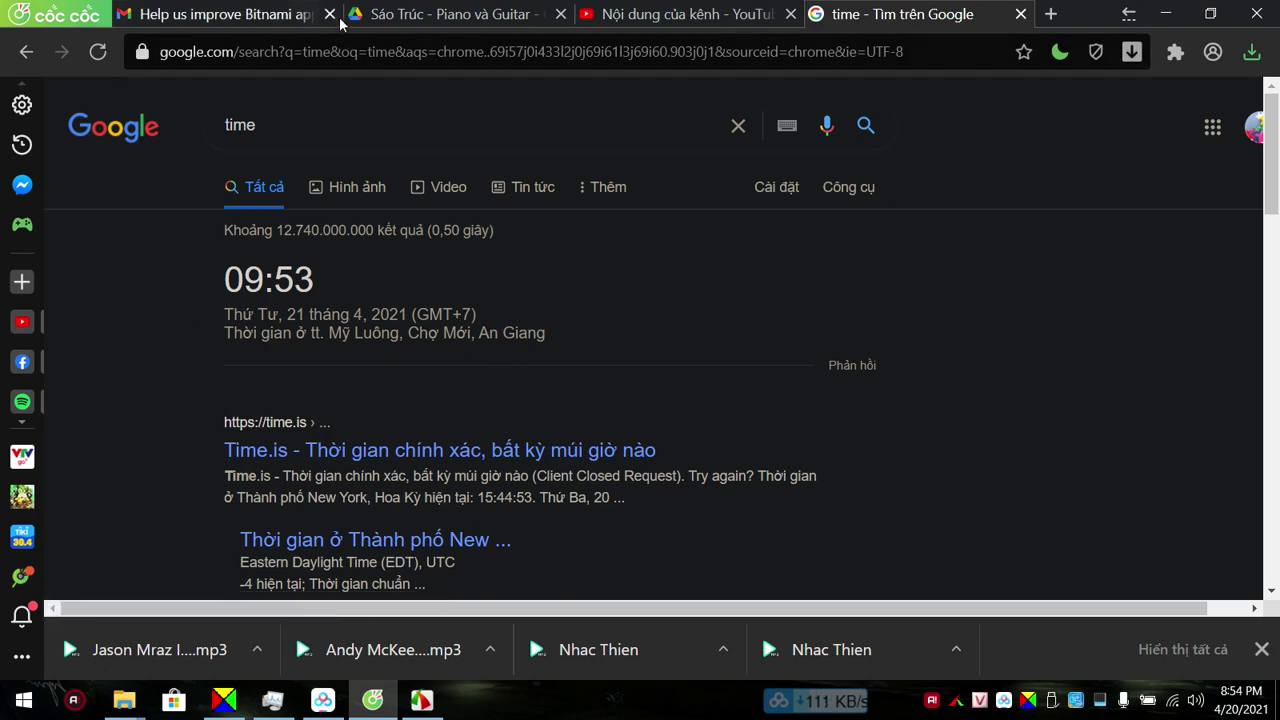
Close the Gmail and Drive tabs and load youtube.com in the search tab.
{"action": "left_click", "coordinate": [308, 14]}
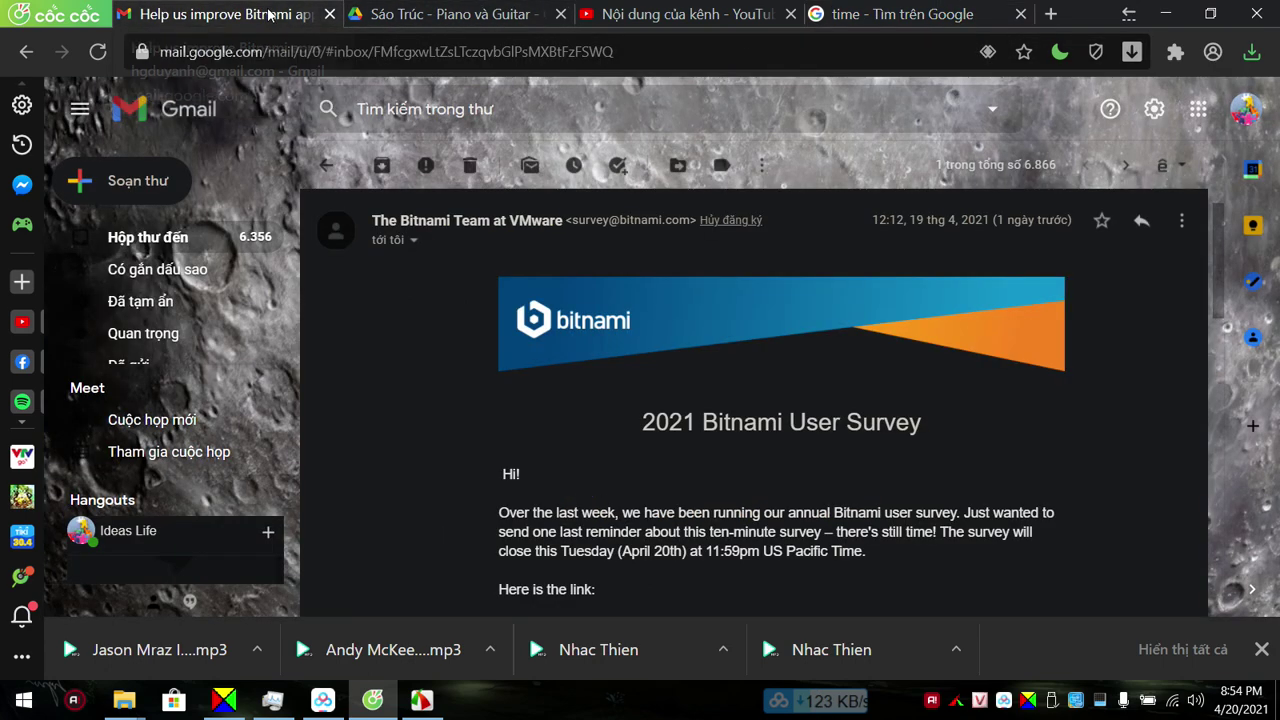
{"action": "left_click", "coordinate": [328, 16]}
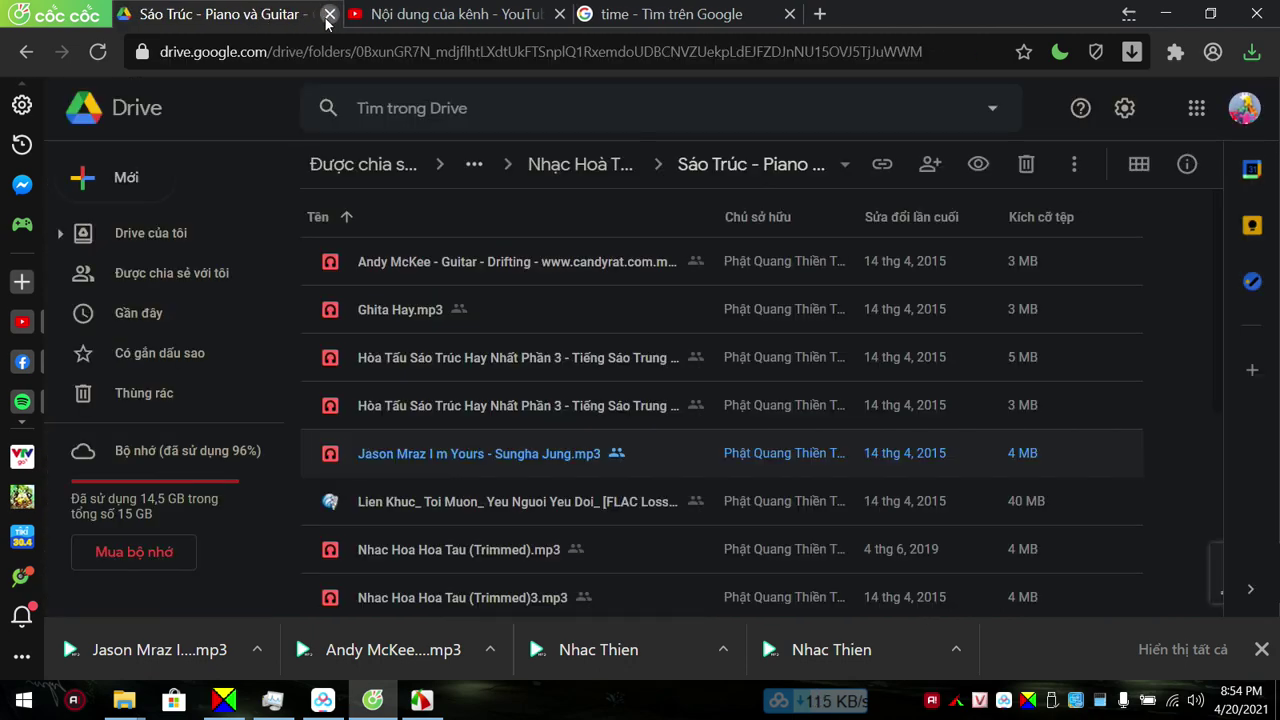
{"action": "left_click", "coordinate": [329, 14]}
{"action": "left_click", "coordinate": [506, 27]}
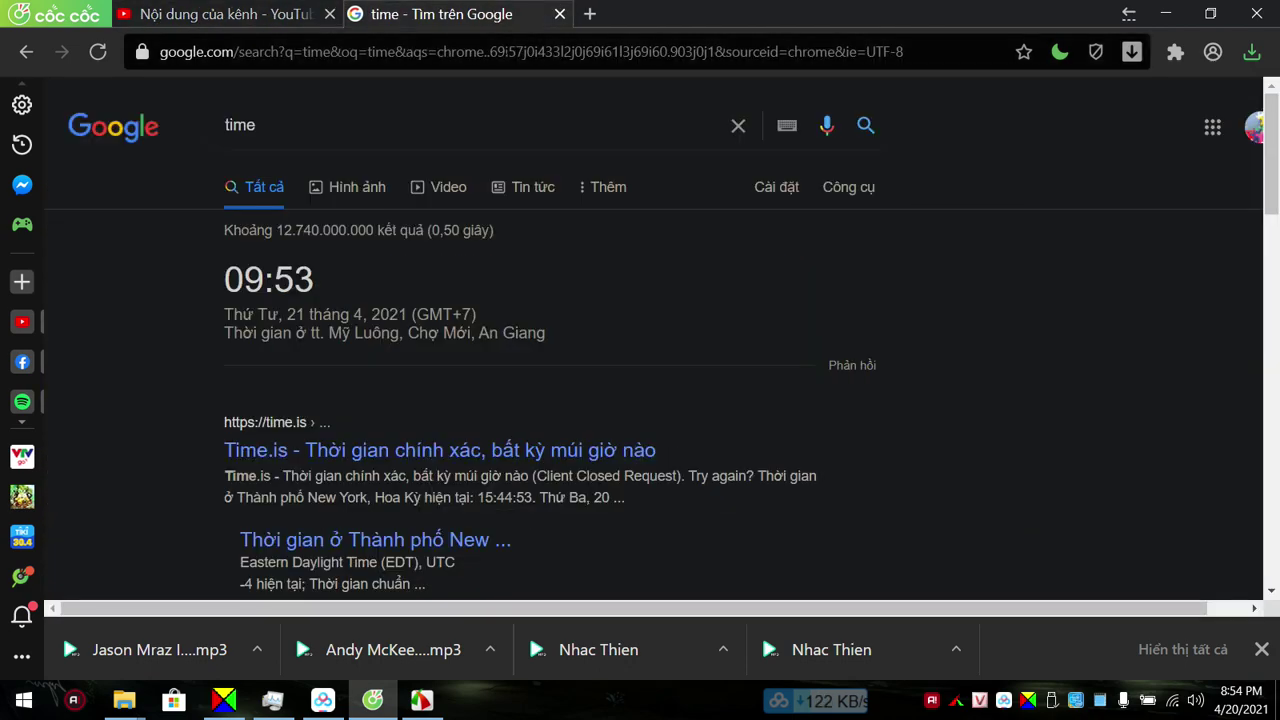
{"action": "left_click", "coordinate": [507, 52]}
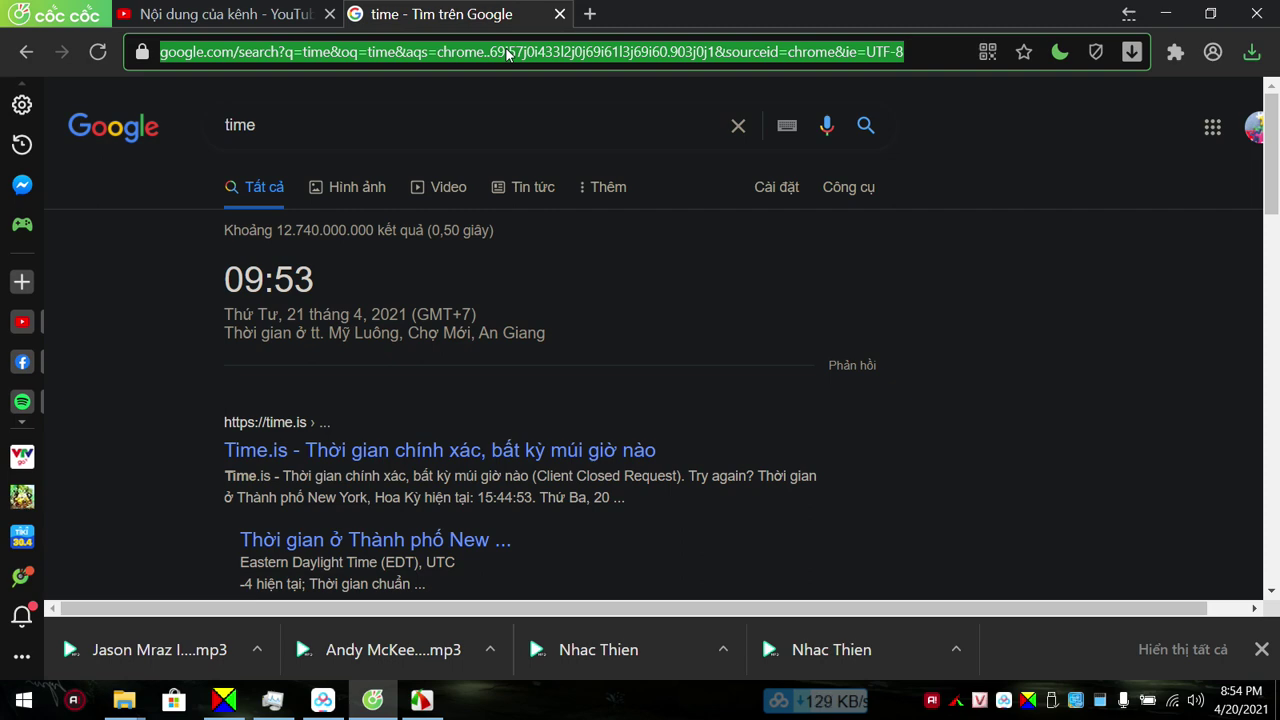
{"action": "type", "text": "you"}
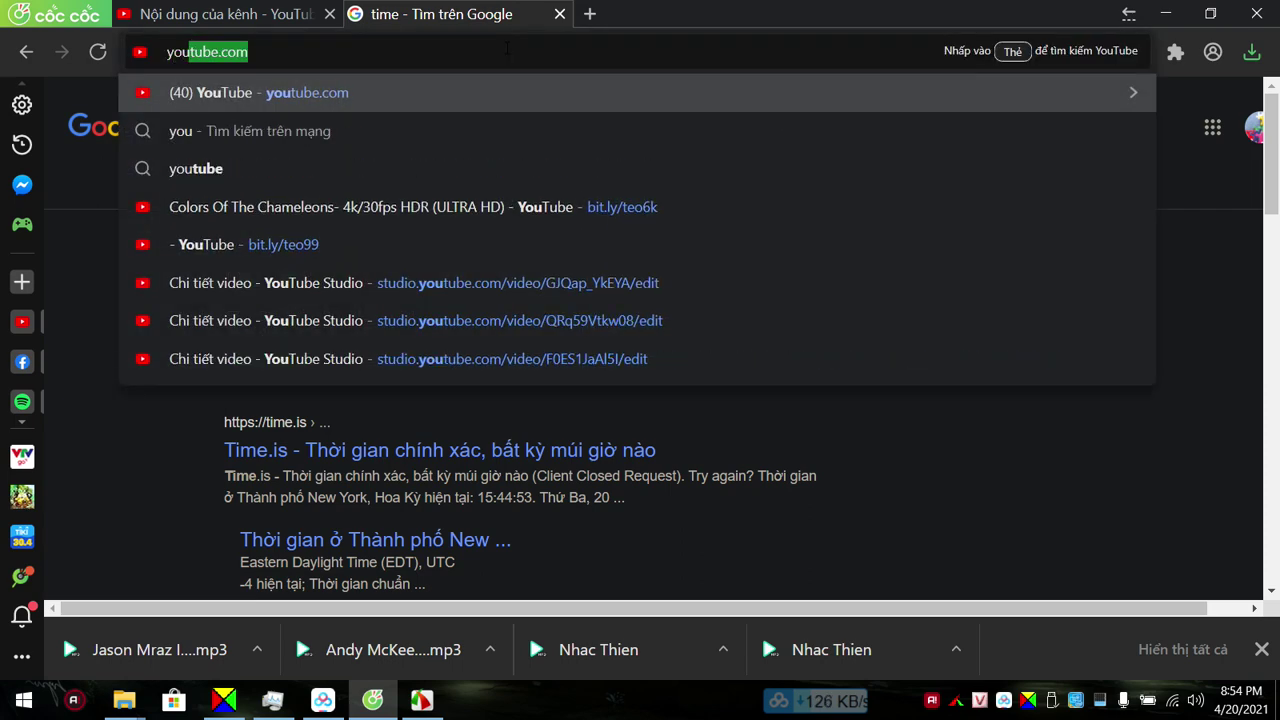
{"action": "left_click", "coordinate": [440, 100]}
Compare the YouTube home page with the Studio upload tab, ending on Studio.
{"action": "left_click", "coordinate": [243, 15]}
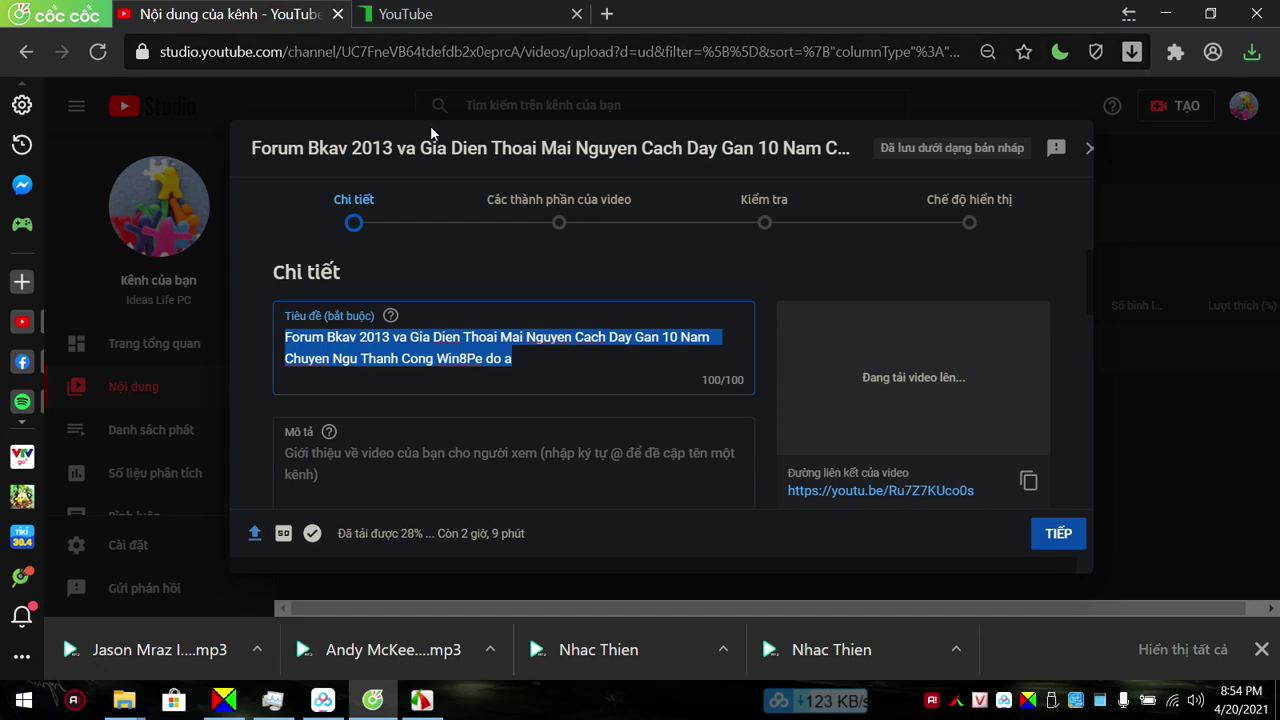
{"action": "left_click", "coordinate": [452, 17]}
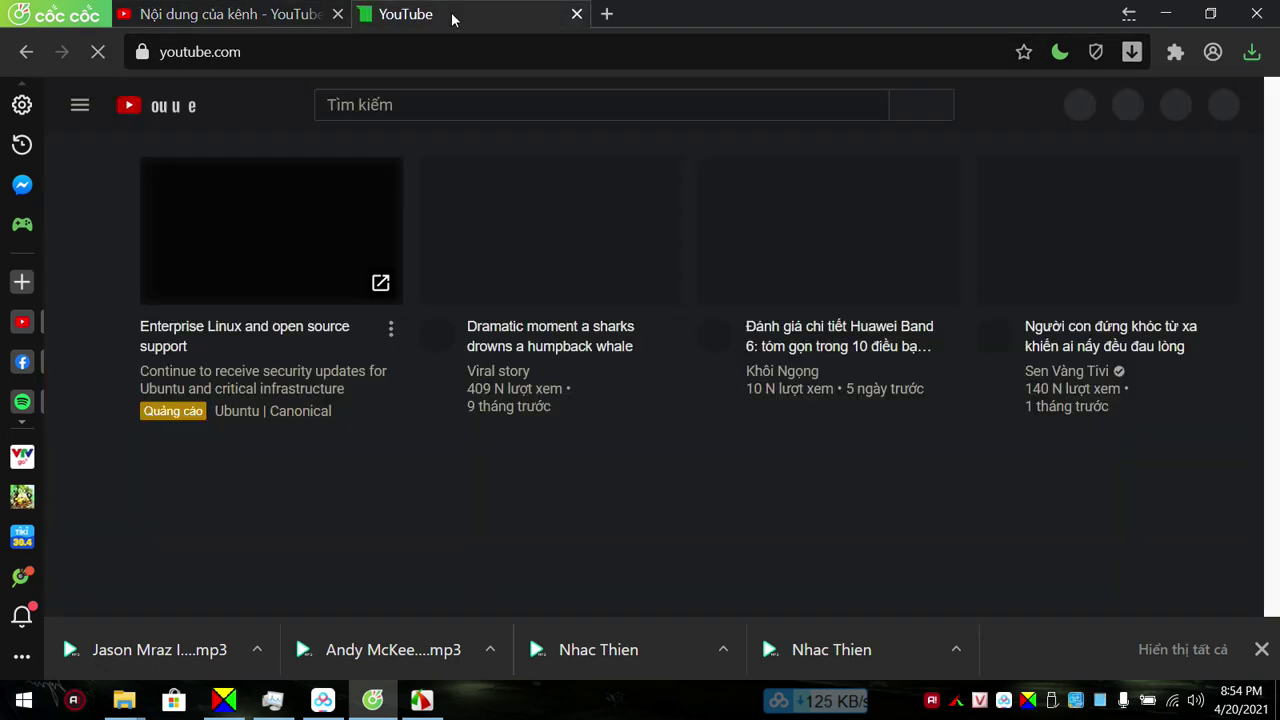
{"action": "left_click", "coordinate": [265, 14]}
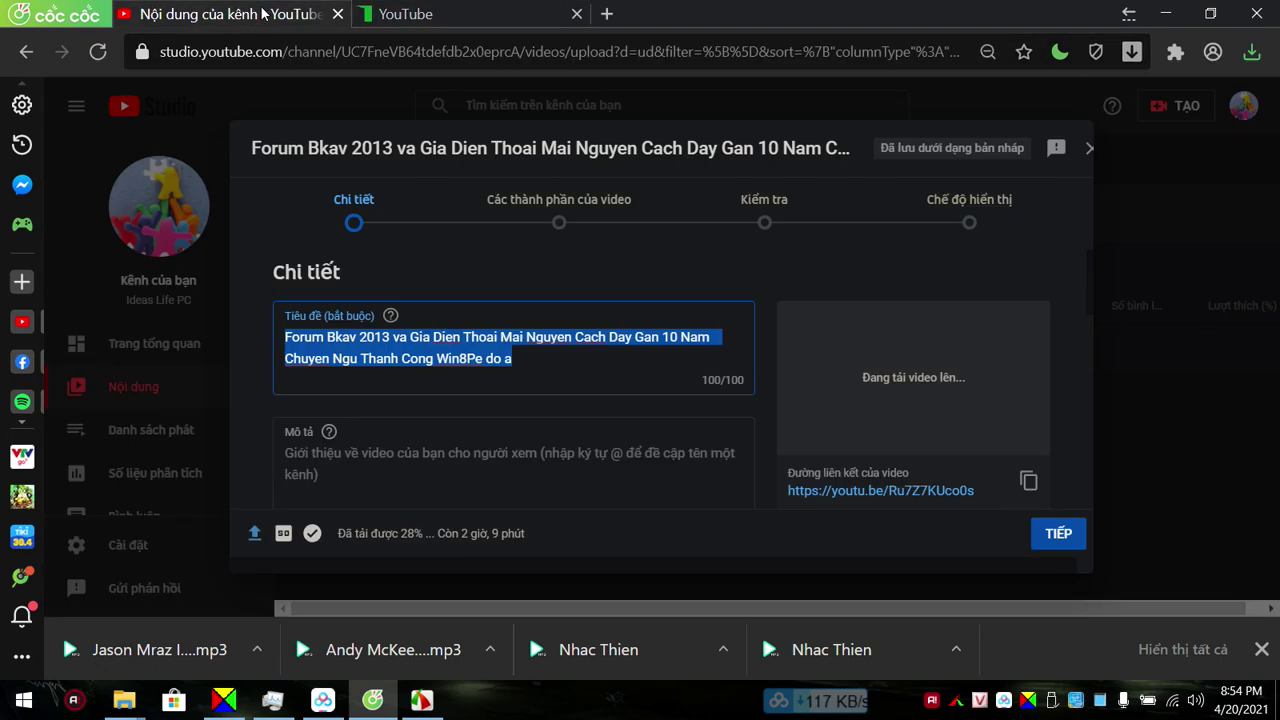
{"action": "left_click", "coordinate": [443, 14]}
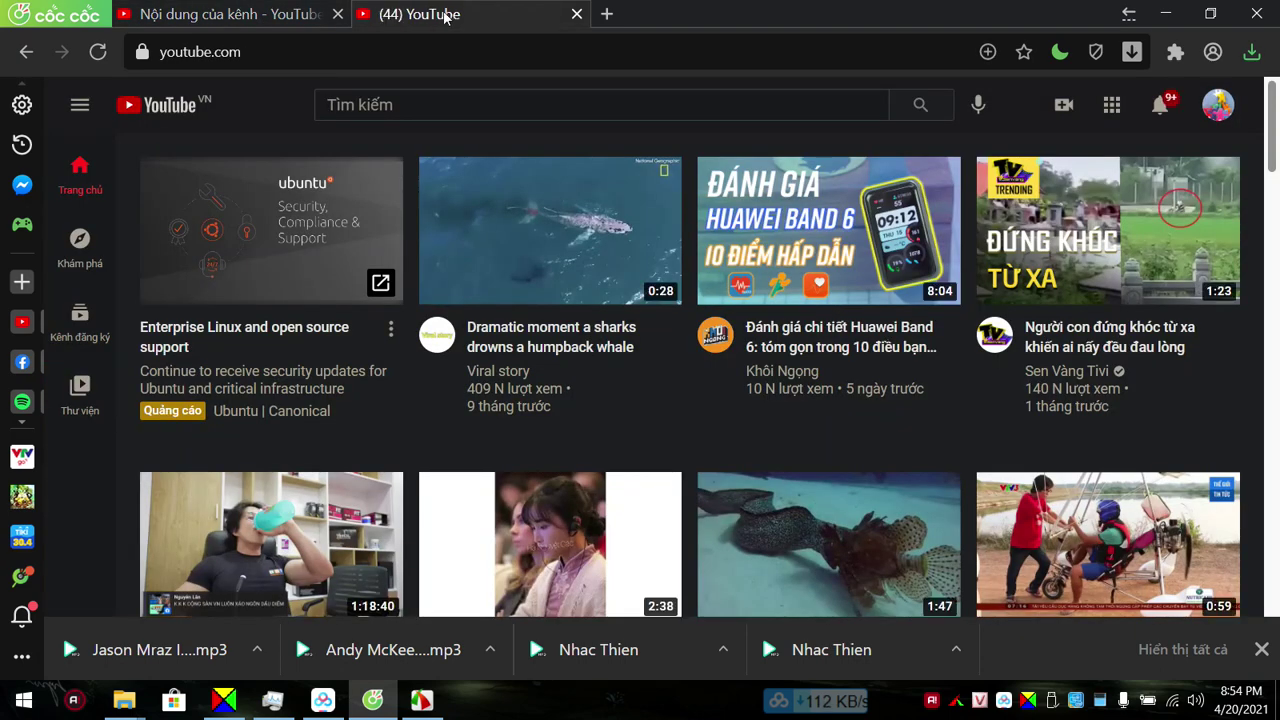
{"action": "left_click", "coordinate": [278, 12]}
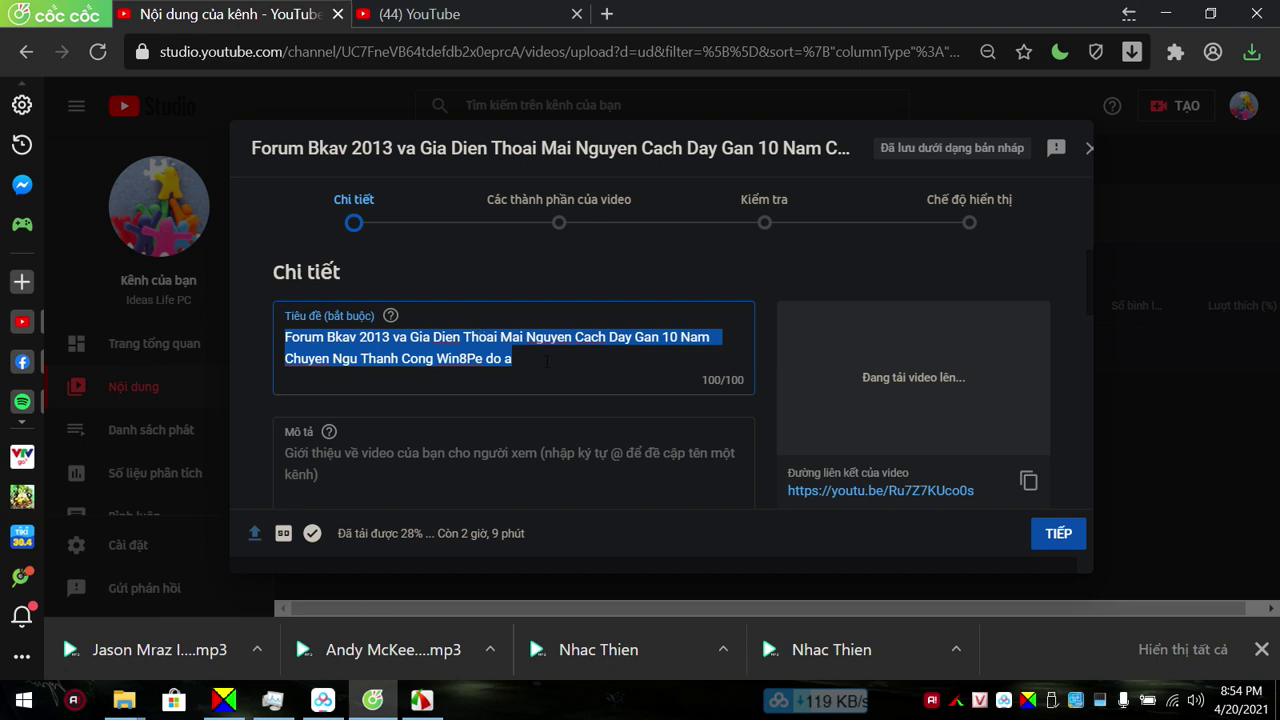
{"action": "left_click", "coordinate": [547, 362]}
{"action": "scroll", "coordinate": [550, 365], "scroll_direction": "down", "scroll_amount": 3}
{"action": "scroll", "coordinate": [575, 413], "scroll_direction": "up", "scroll_amount": 1}
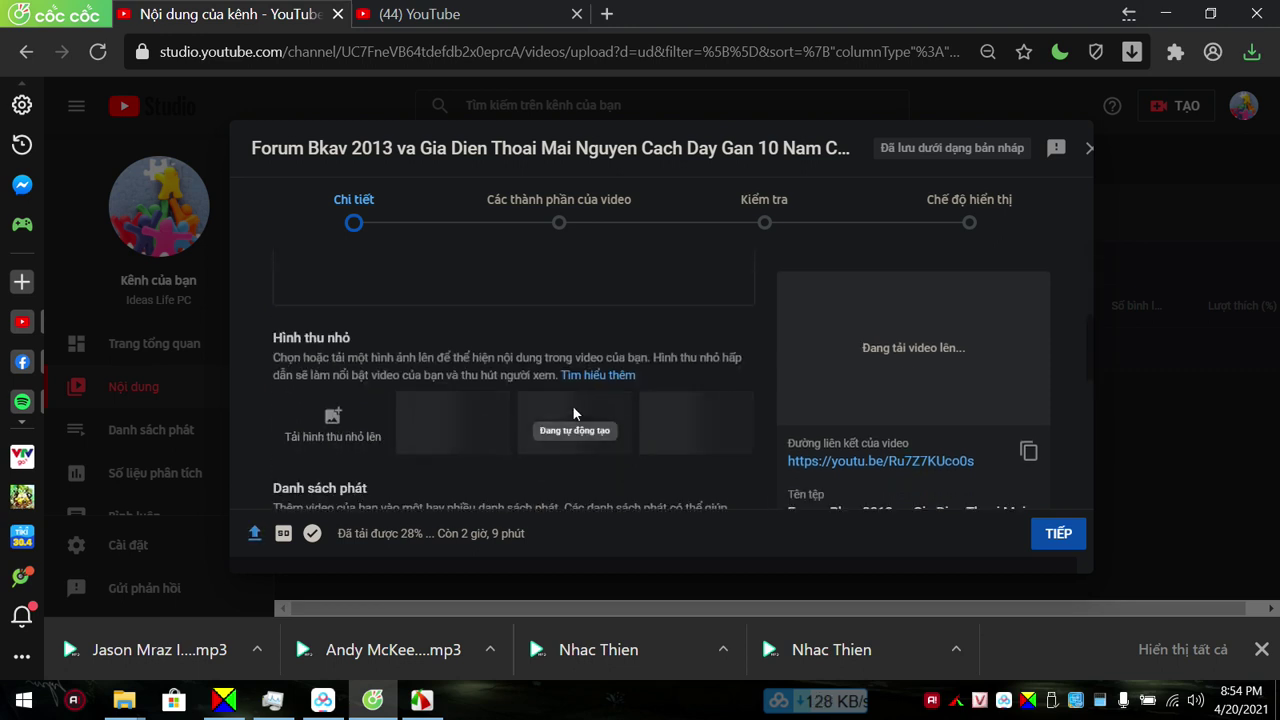
{"action": "scroll", "coordinate": [575, 413], "scroll_direction": "up", "scroll_amount": 3}
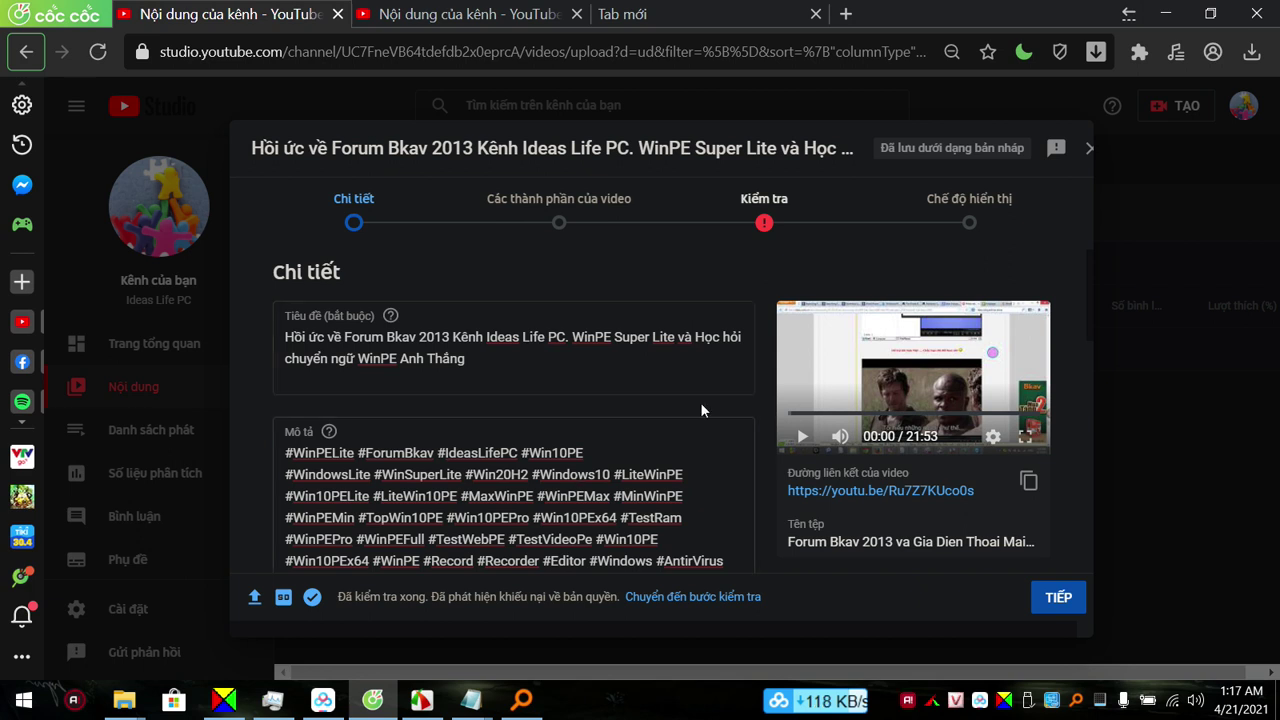
{"action": "left_click", "coordinate": [726, 561]}
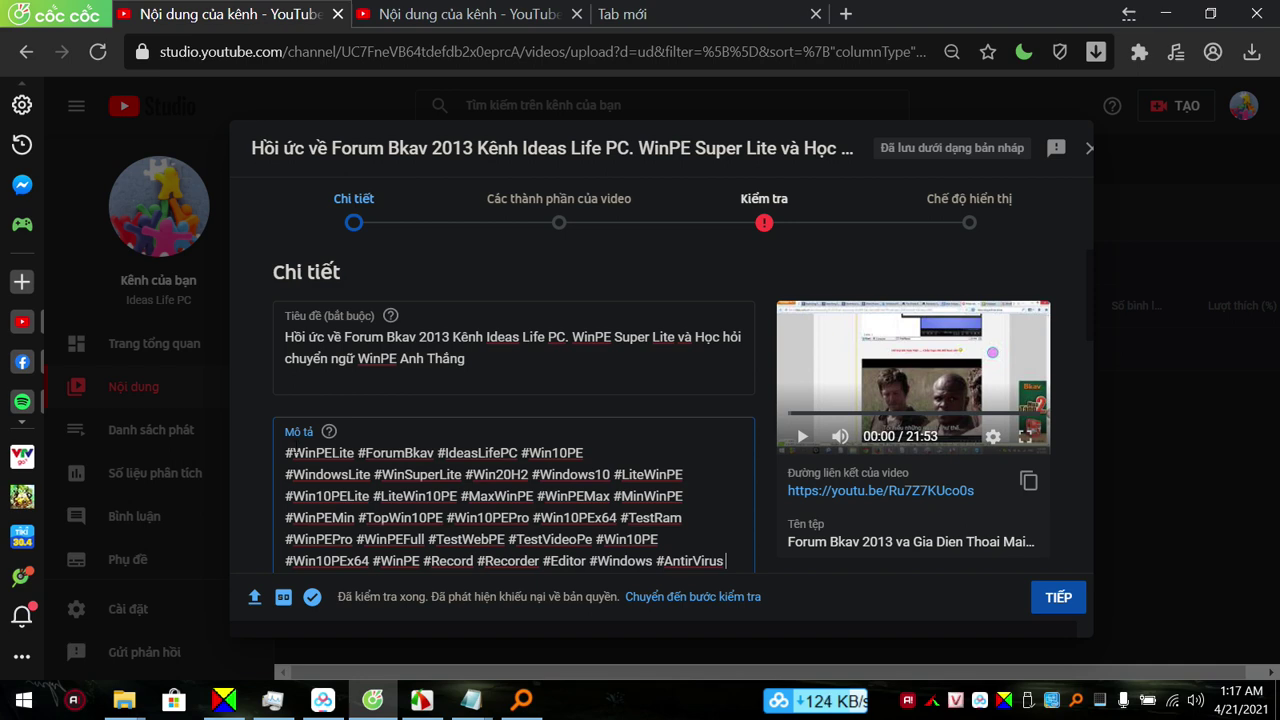
{"action": "left_click", "coordinate": [286, 453]}
{"action": "key", "text": "Down"}
{"action": "key", "text": "Down"}
{"action": "key", "text": "Down"}
{"action": "key", "text": "Down"}
{"action": "key", "text": "Down"}
{"action": "key", "text": "Down"}
{"action": "key", "text": "Down"}
{"action": "key", "text": "Down"}
{"action": "key", "text": "Down"}
{"action": "key", "text": "Down"}
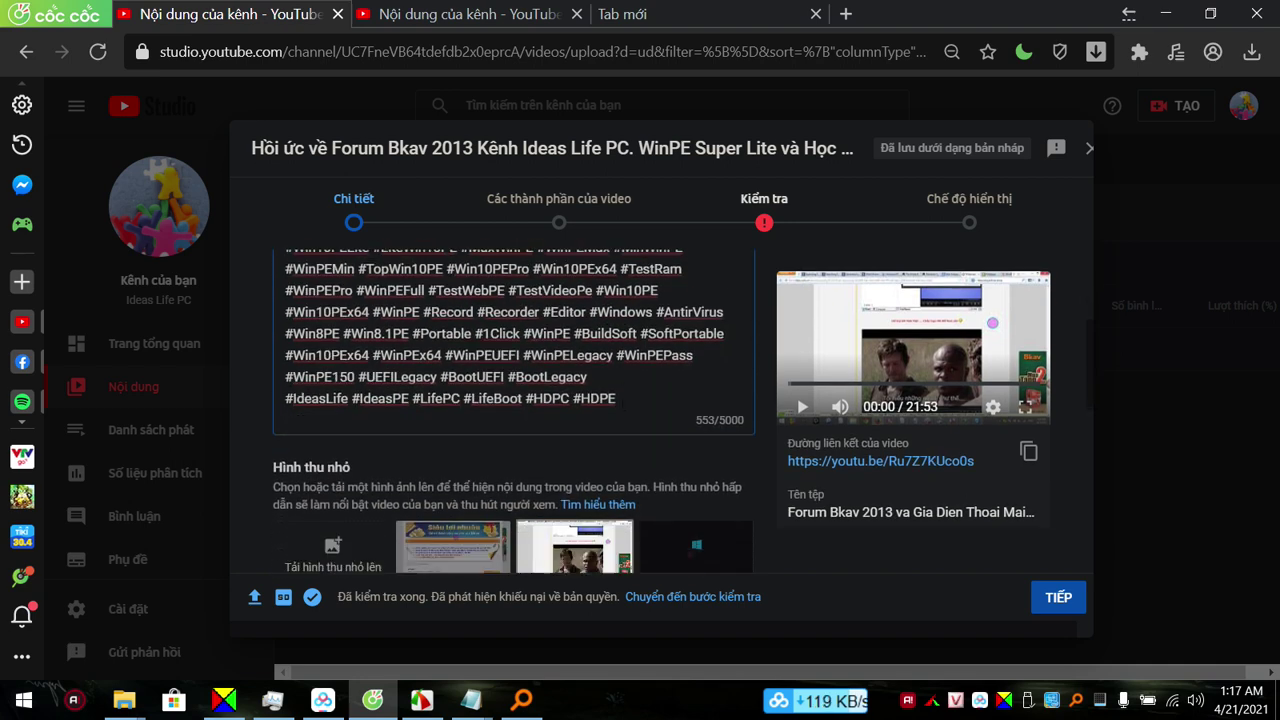
{"action": "scroll", "coordinate": [620, 410], "scroll_direction": "down", "scroll_amount": 5}
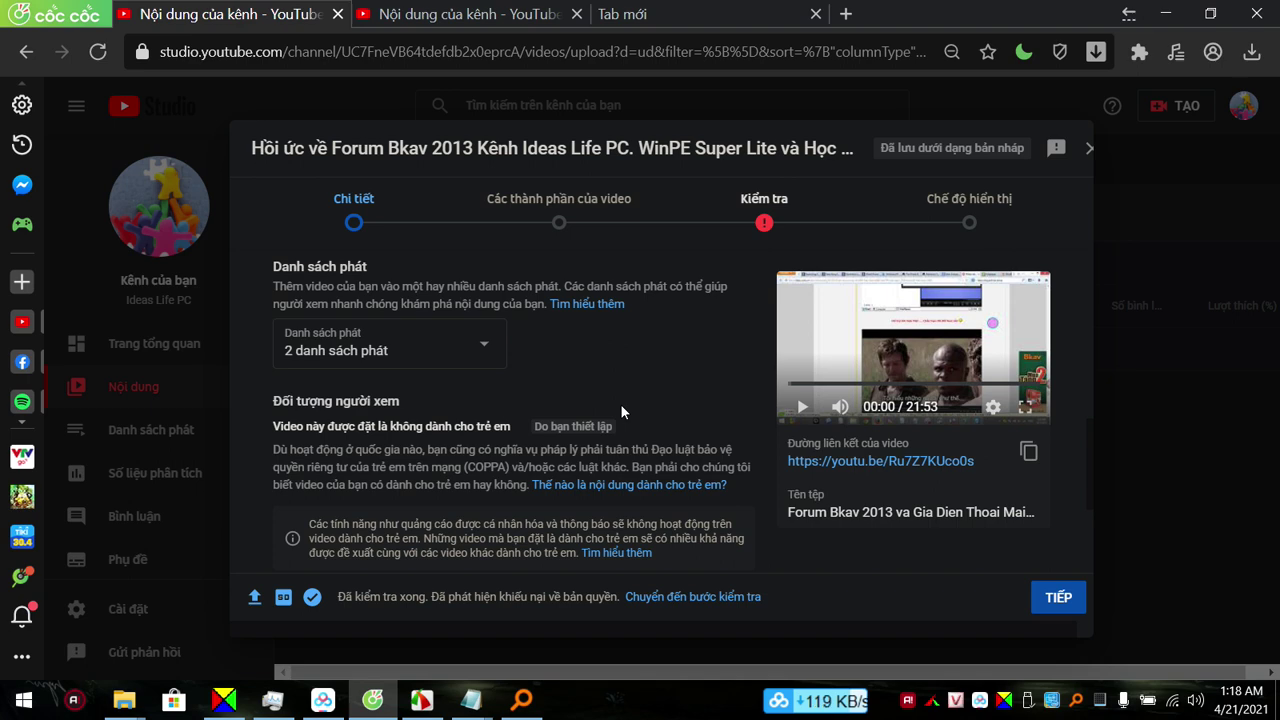
{"action": "scroll", "coordinate": [600, 377], "scroll_direction": "up", "scroll_amount": 8}
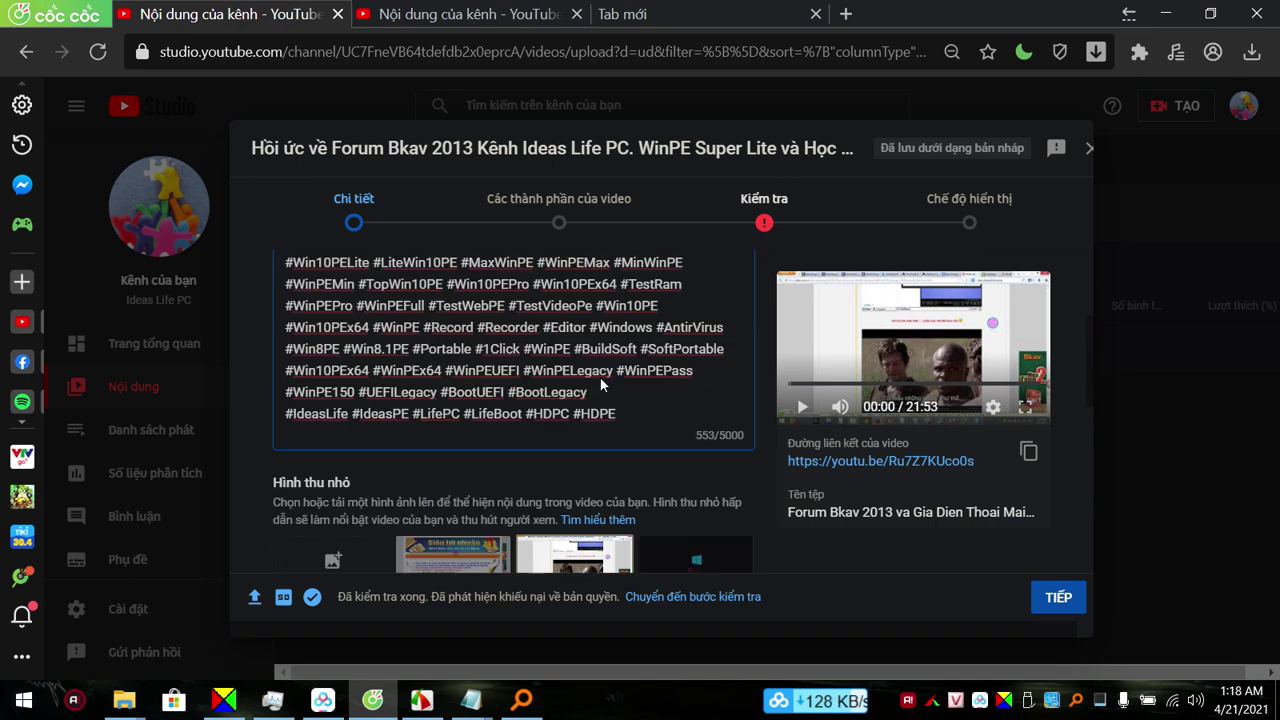
{"action": "scroll", "coordinate": [617, 410], "scroll_direction": "up", "scroll_amount": 2}
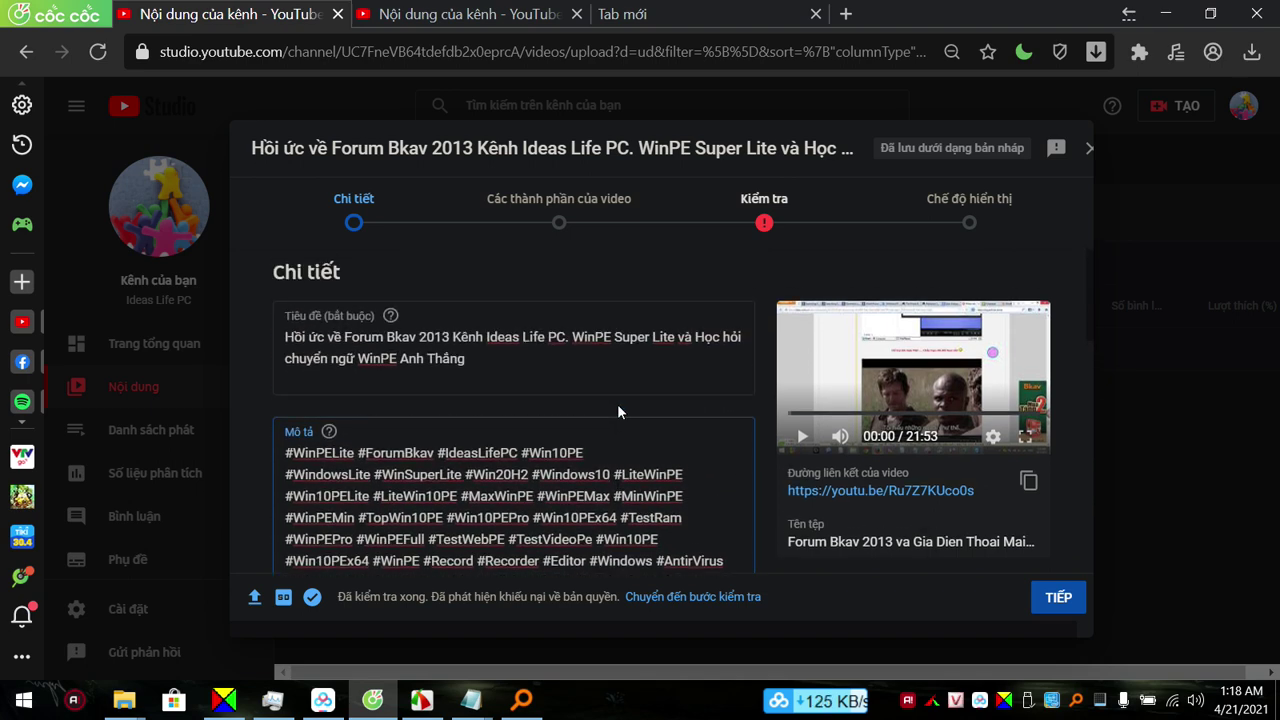
{"action": "left_click", "coordinate": [505, 358]}
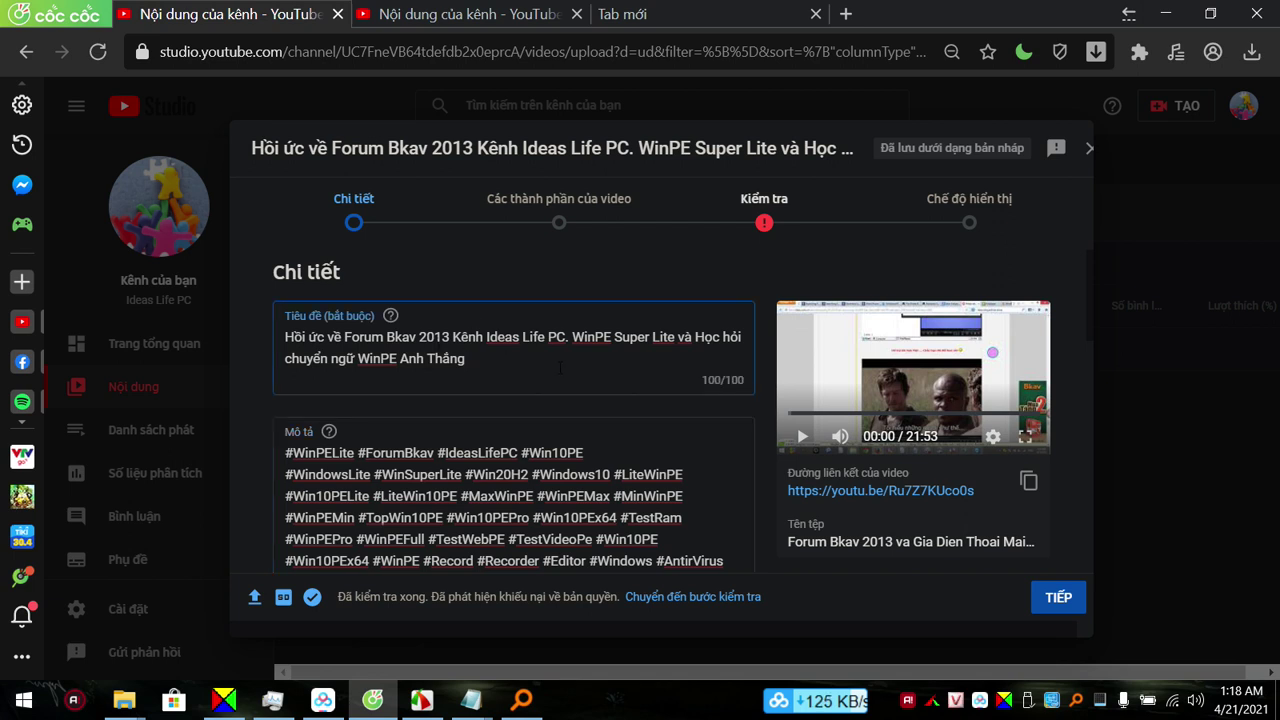
{"action": "left_click_drag", "start_coordinate": [560, 368], "coordinate": [279, 334]}
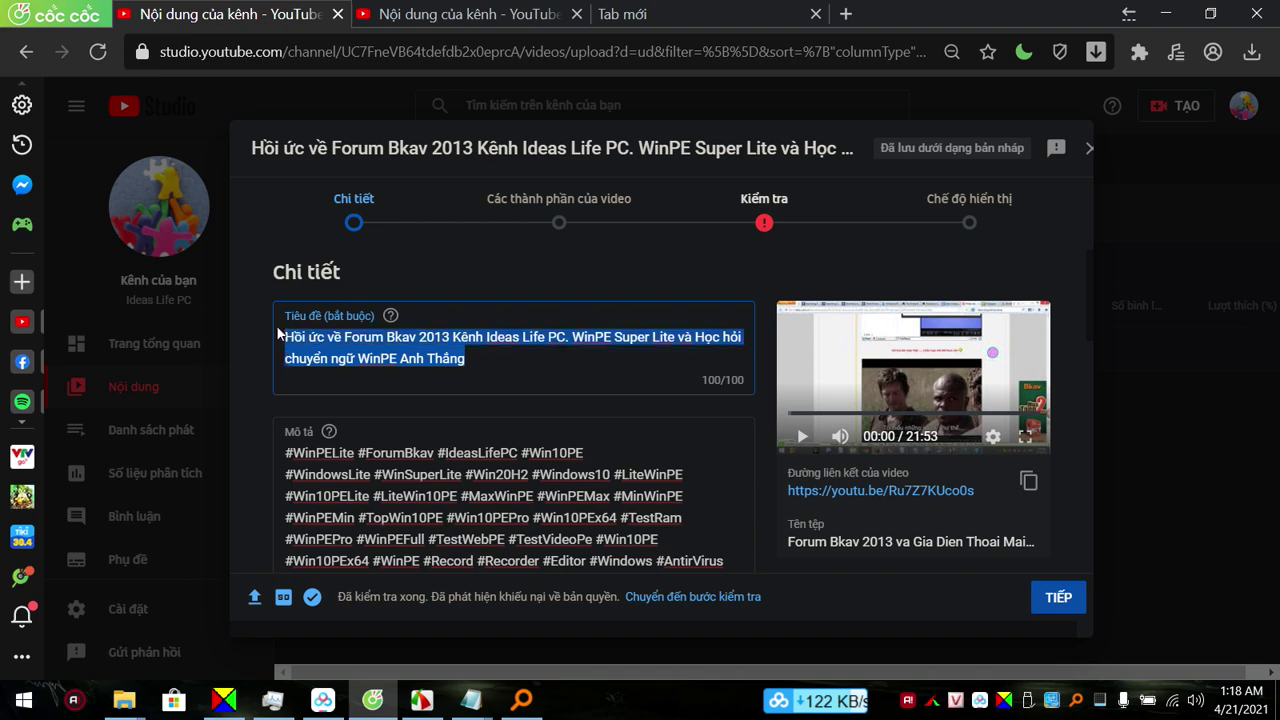
{"action": "left_click", "coordinate": [321, 452]}
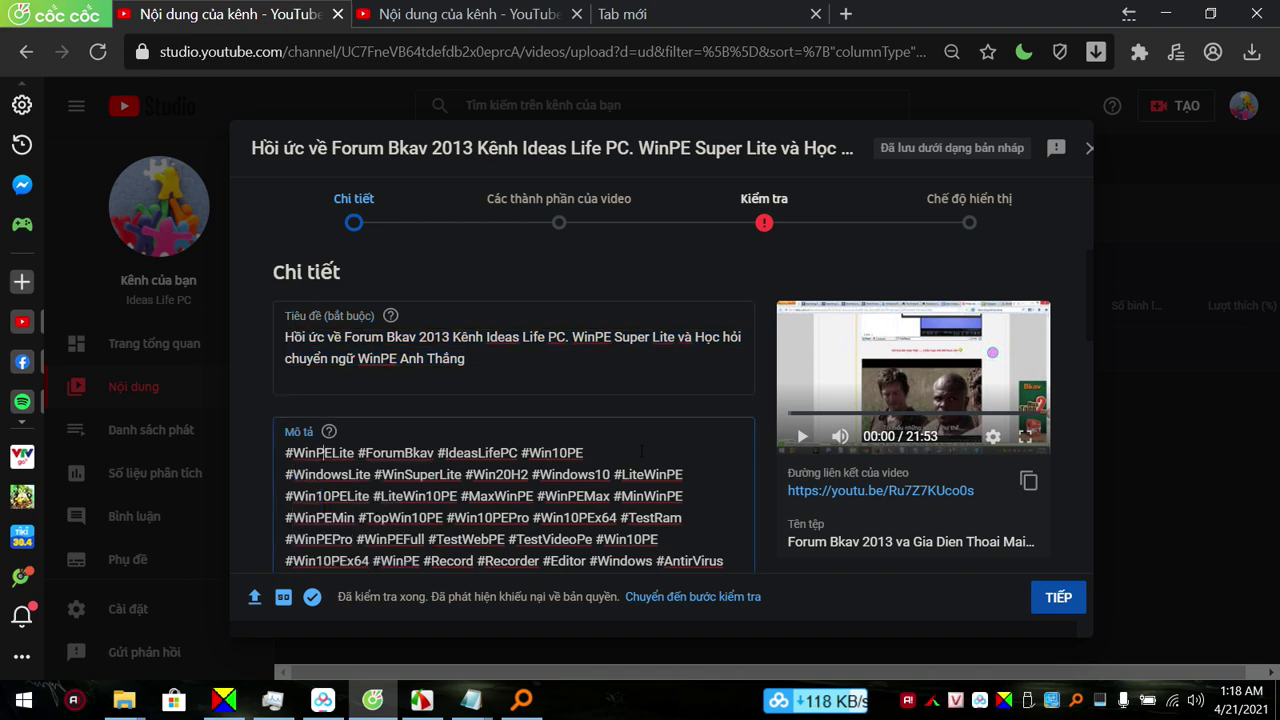
{"action": "scroll", "coordinate": [712, 471], "scroll_direction": "down", "scroll_amount": 5}
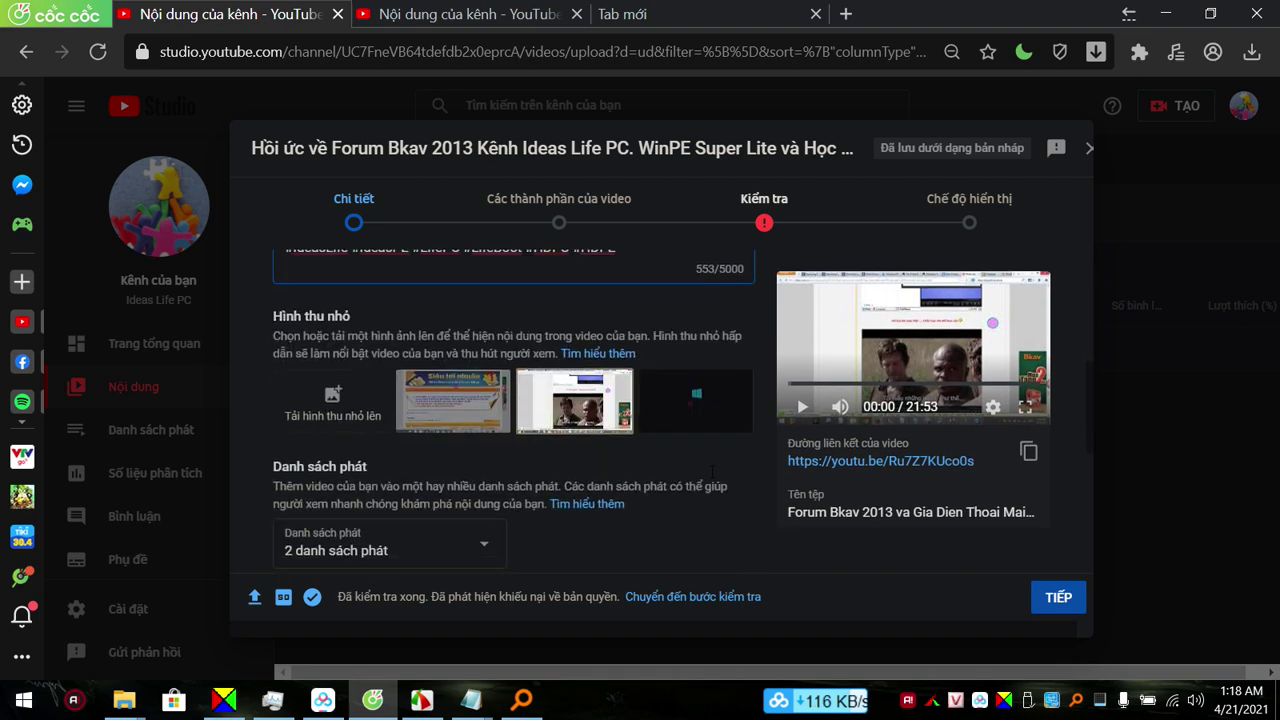
Add the video to the [HDPC3] and [HDPC2] playlists.
{"action": "left_click", "coordinate": [486, 546]}
{"action": "left_click", "coordinate": [486, 546]}
{"action": "left_click", "coordinate": [400, 312]}
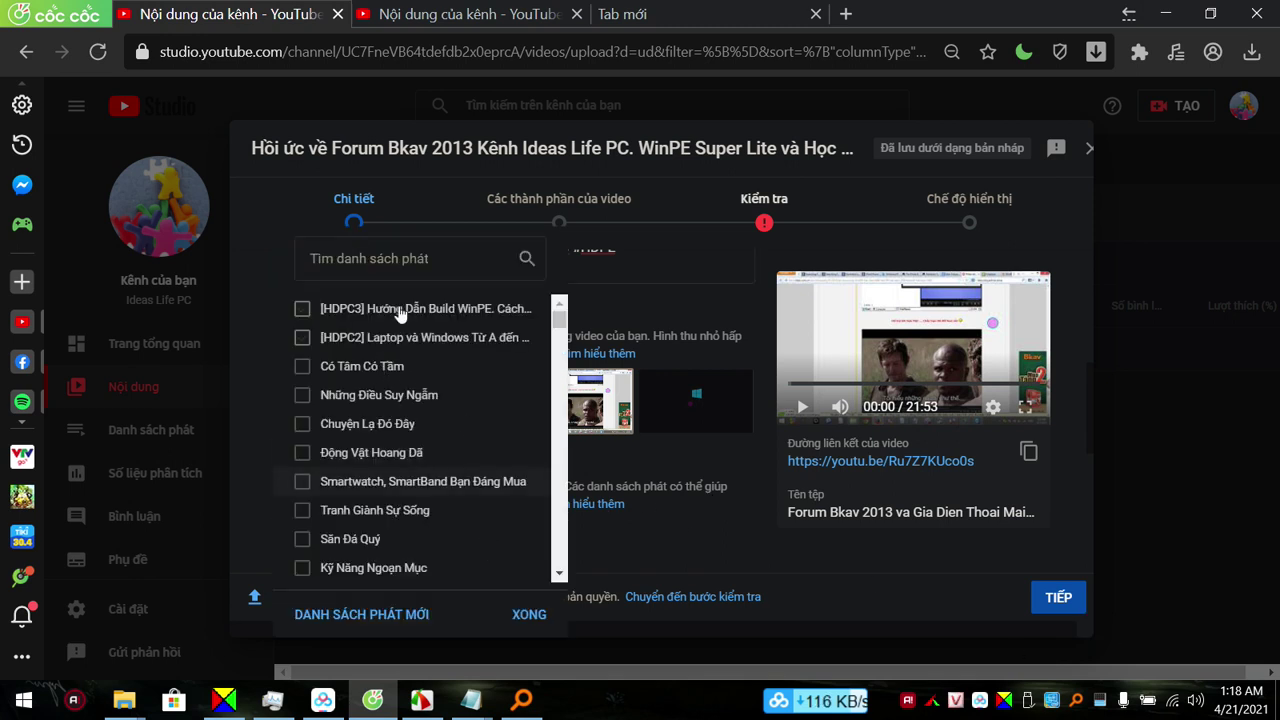
{"action": "left_click", "coordinate": [395, 337]}
{"action": "left_click", "coordinate": [529, 614]}
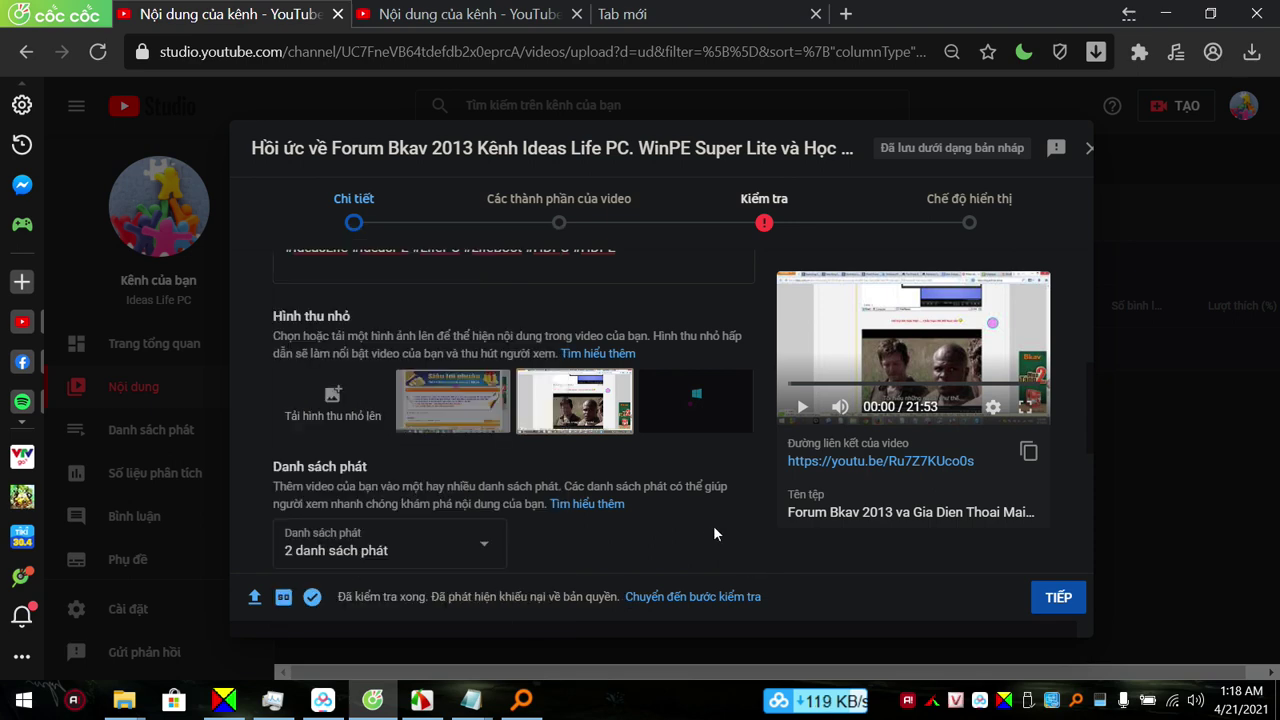
Mark the video as not made for kids and reveal the additional settings with its tags.
{"action": "scroll", "coordinate": [713, 525], "scroll_direction": "down", "scroll_amount": 2}
{"action": "scroll", "coordinate": [713, 525], "scroll_direction": "down", "scroll_amount": 1}
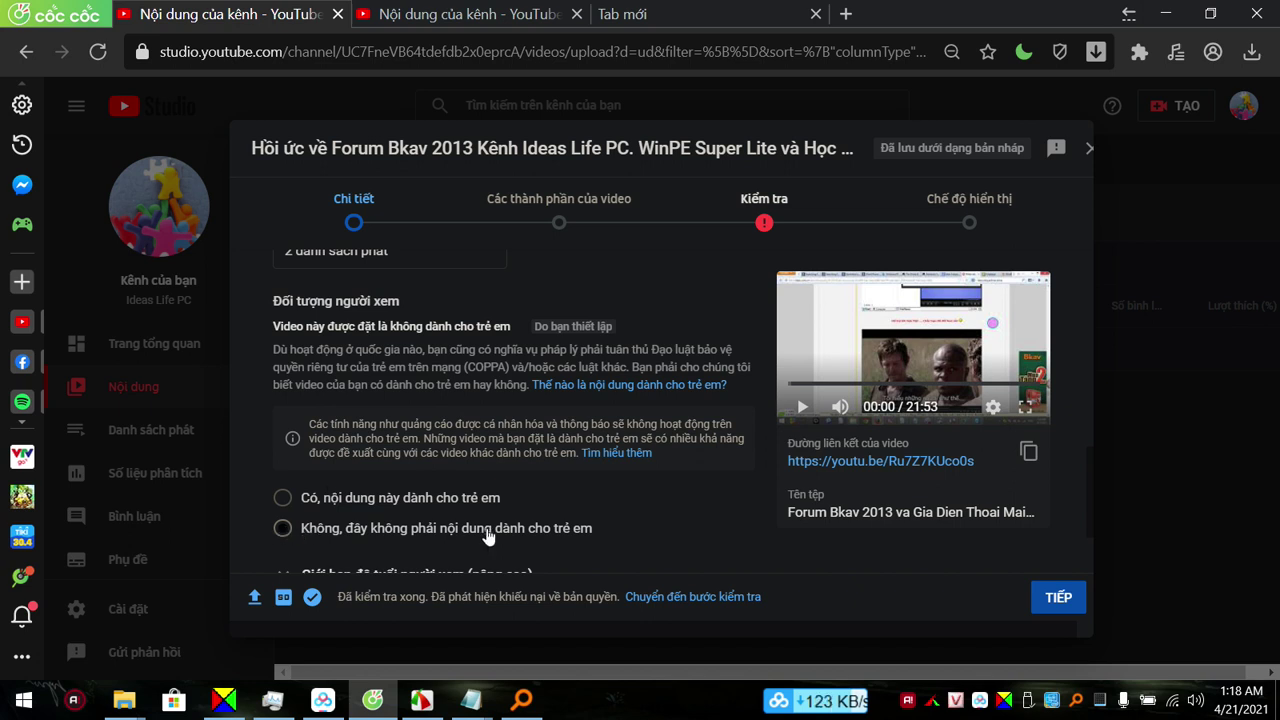
{"action": "left_click", "coordinate": [285, 530]}
{"action": "scroll", "coordinate": [560, 510], "scroll_direction": "down", "scroll_amount": 1}
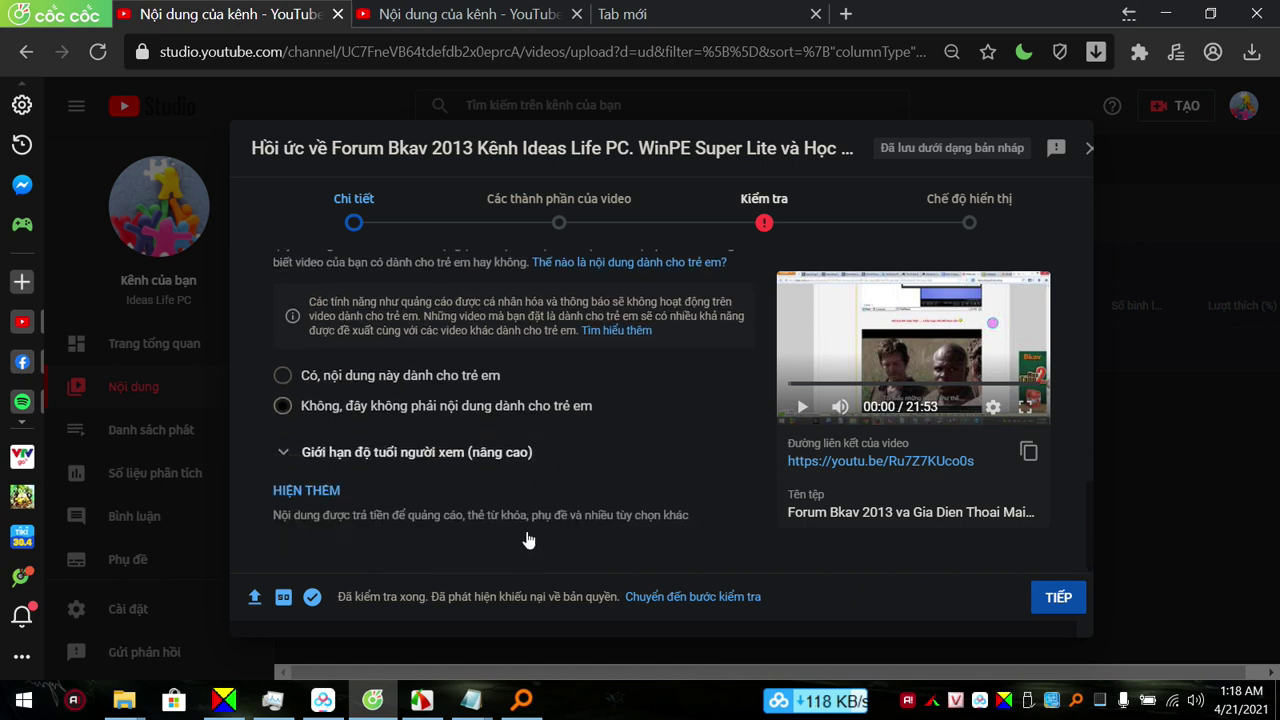
{"action": "left_click", "coordinate": [318, 491]}
{"action": "scroll", "coordinate": [563, 420], "scroll_direction": "down", "scroll_amount": 5}
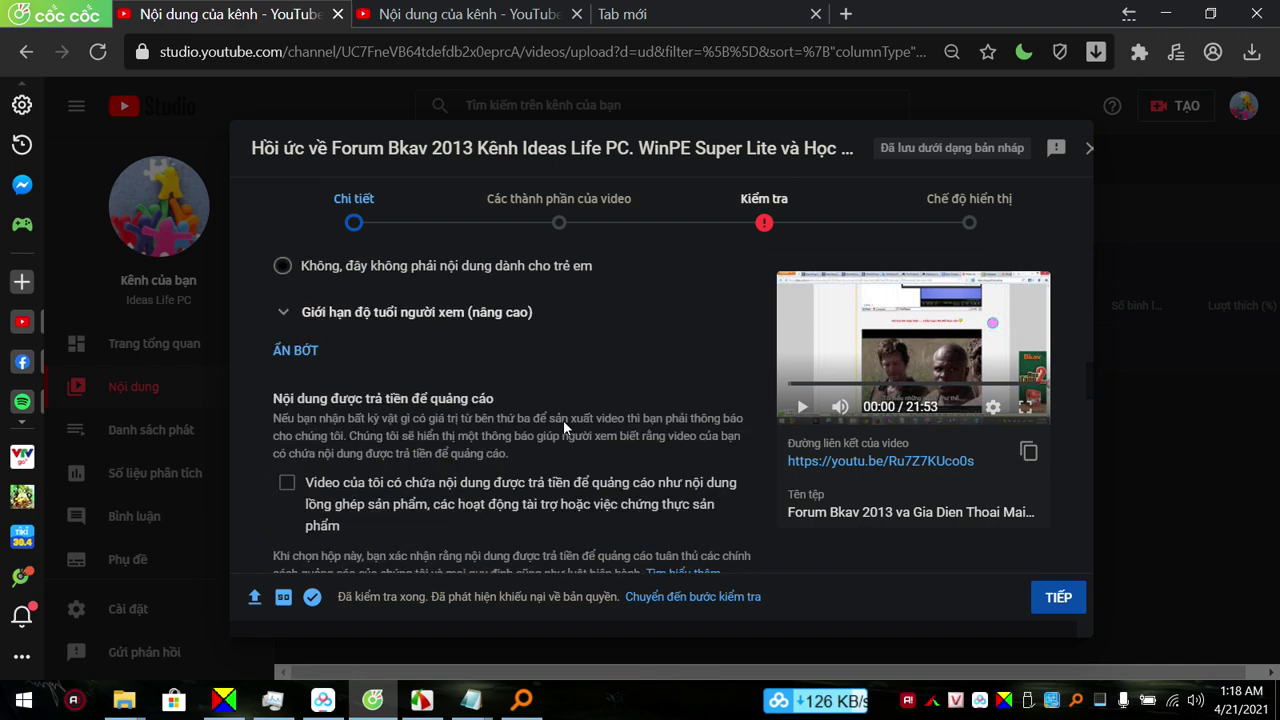
{"action": "scroll", "coordinate": [600, 403], "scroll_direction": "down", "scroll_amount": 1}
{"action": "scroll", "coordinate": [620, 405], "scroll_direction": "up", "scroll_amount": 2}
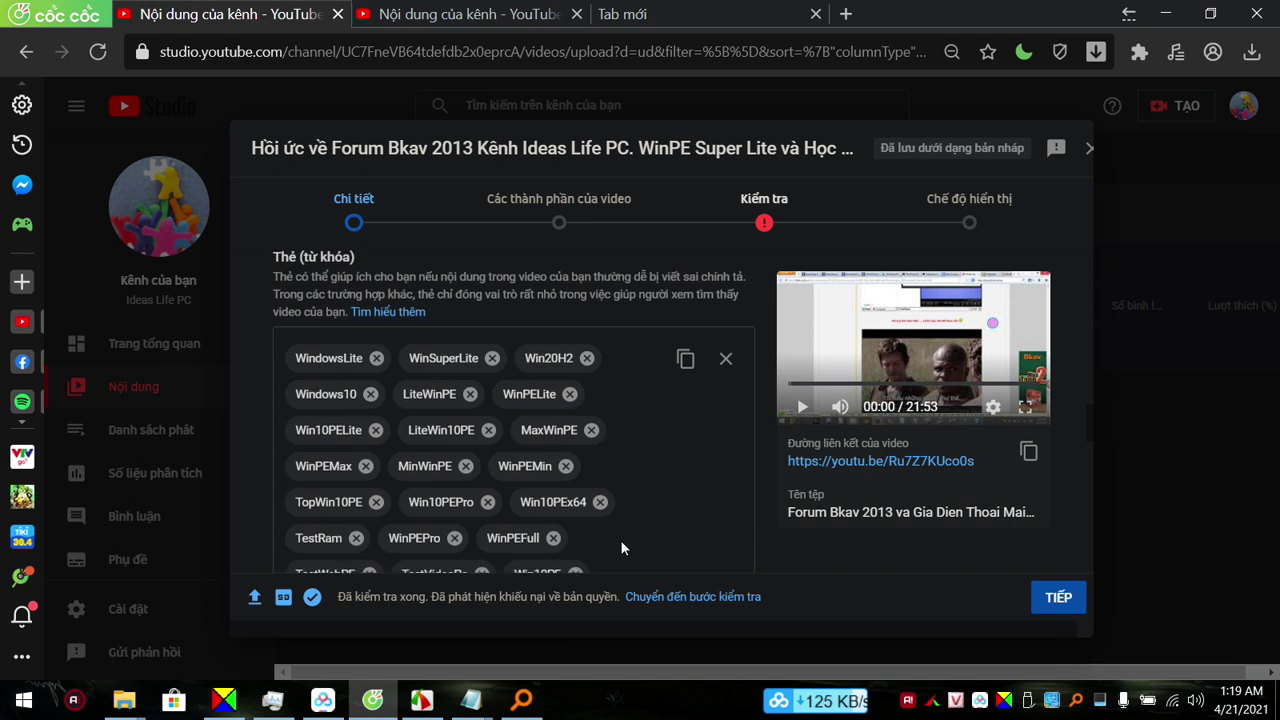
Set the recording date (Ngày quay) to 21 thg 4, 2021.
{"action": "scroll", "coordinate": [540, 500], "scroll_direction": "down", "scroll_amount": 2}
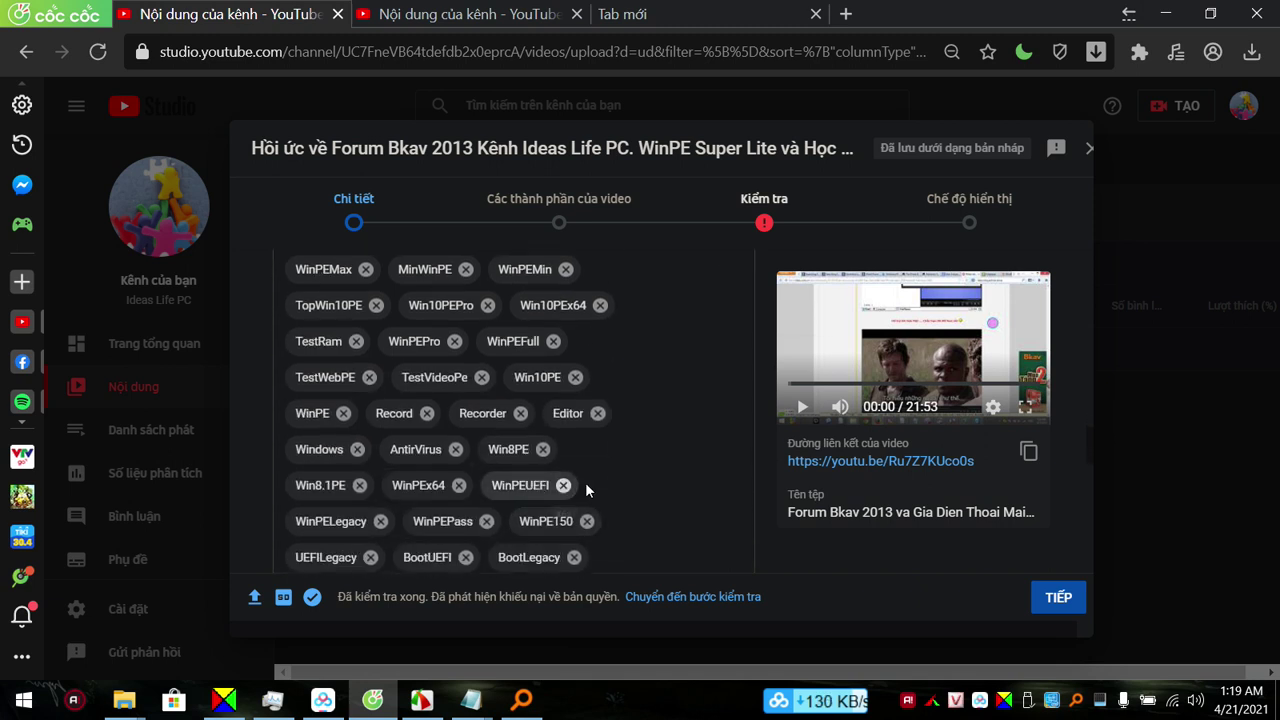
{"action": "scroll", "coordinate": [584, 482], "scroll_direction": "down", "scroll_amount": 3}
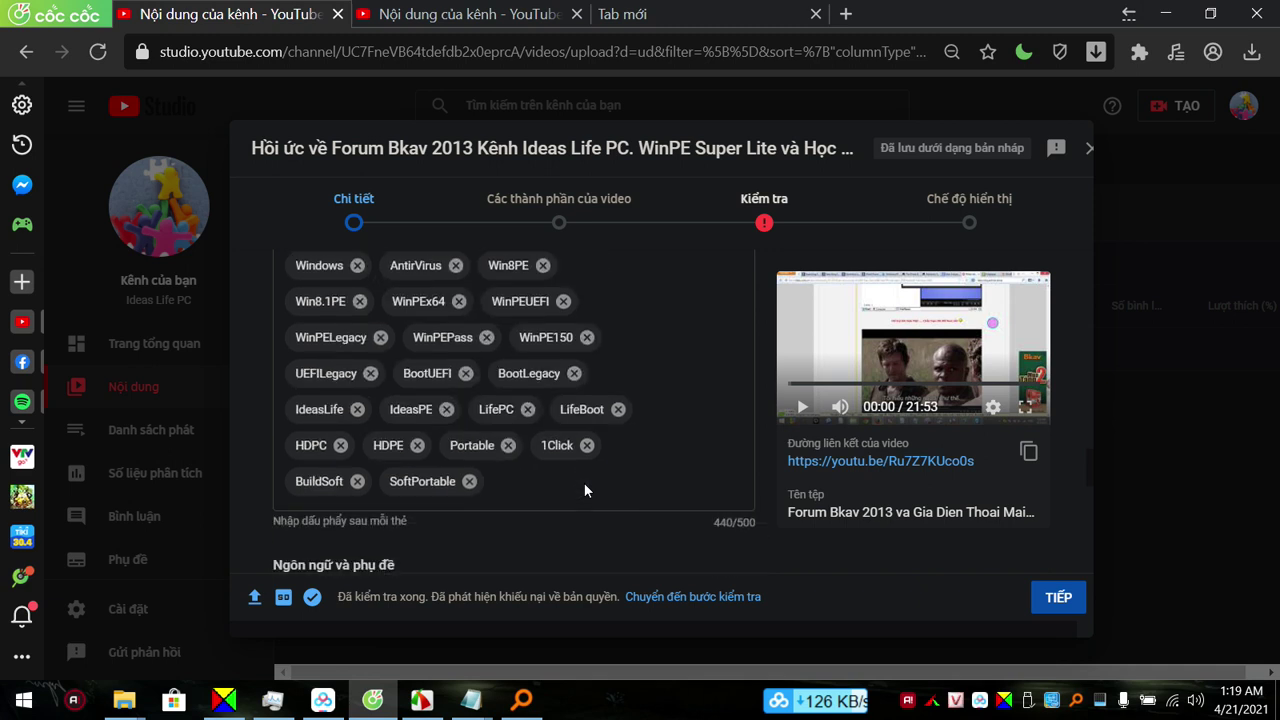
{"action": "scroll", "coordinate": [576, 444], "scroll_direction": "down", "scroll_amount": 3}
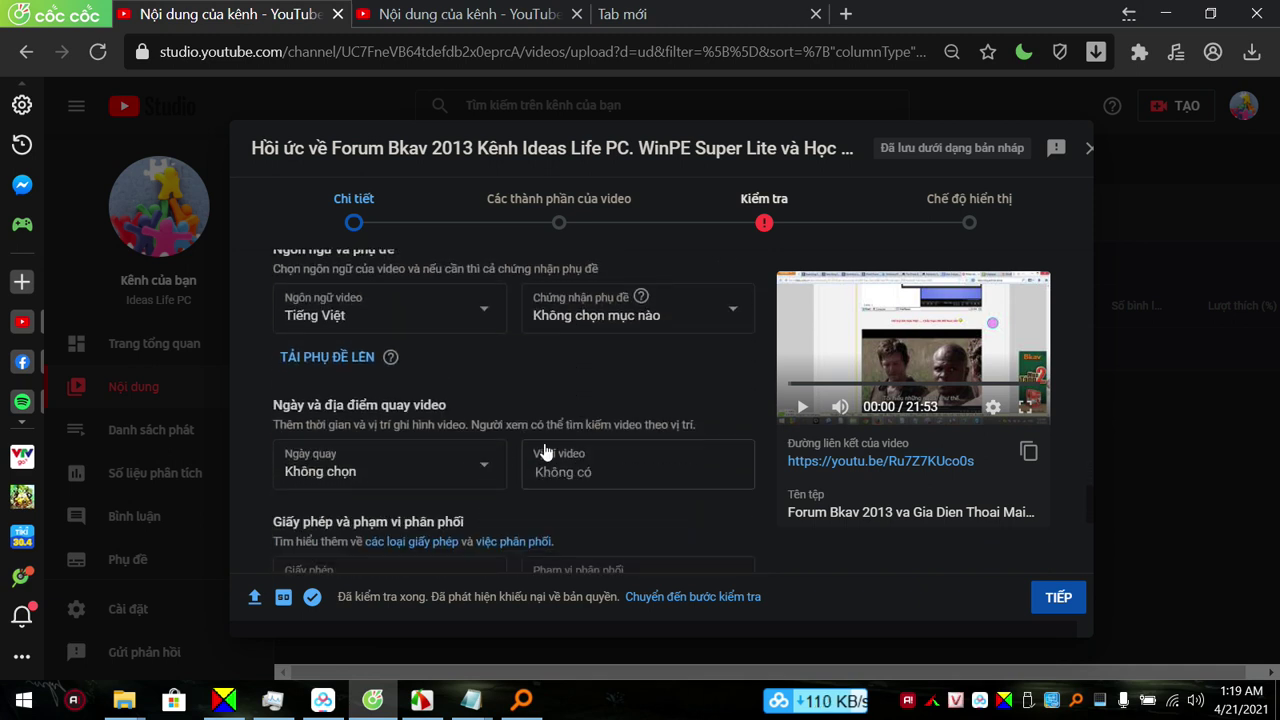
{"action": "left_click", "coordinate": [473, 468]}
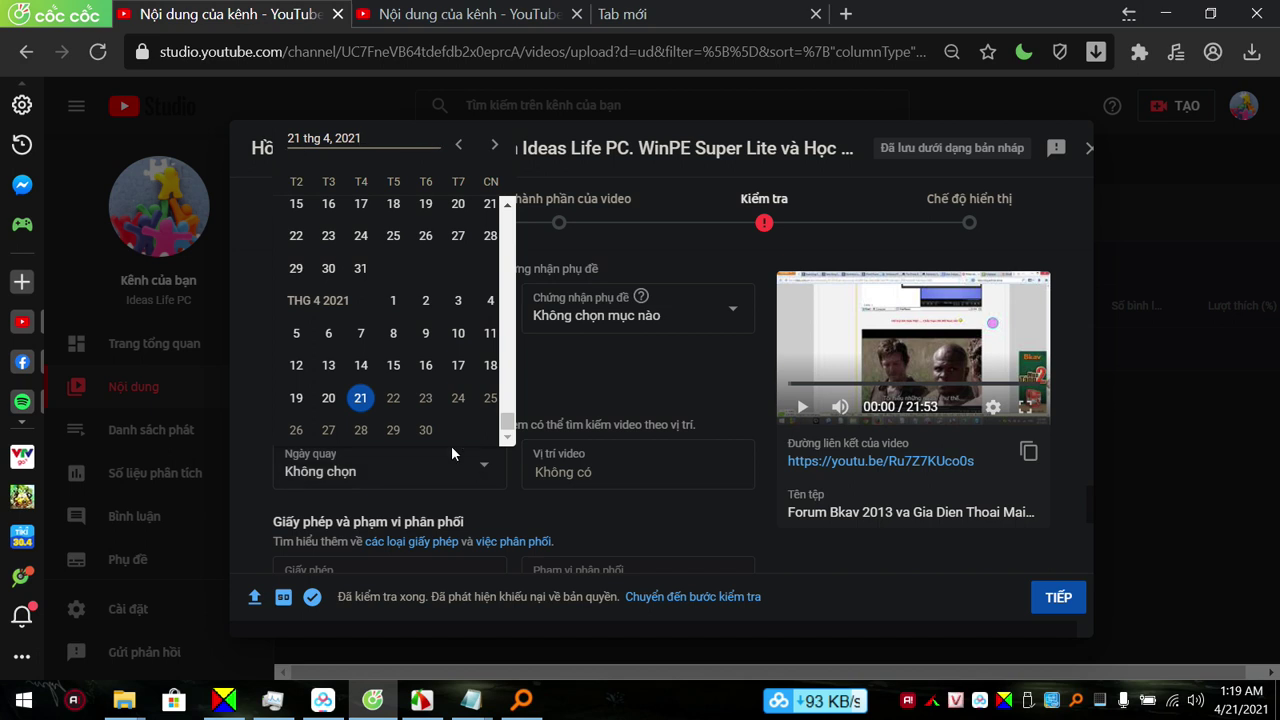
{"action": "left_click", "coordinate": [358, 400]}
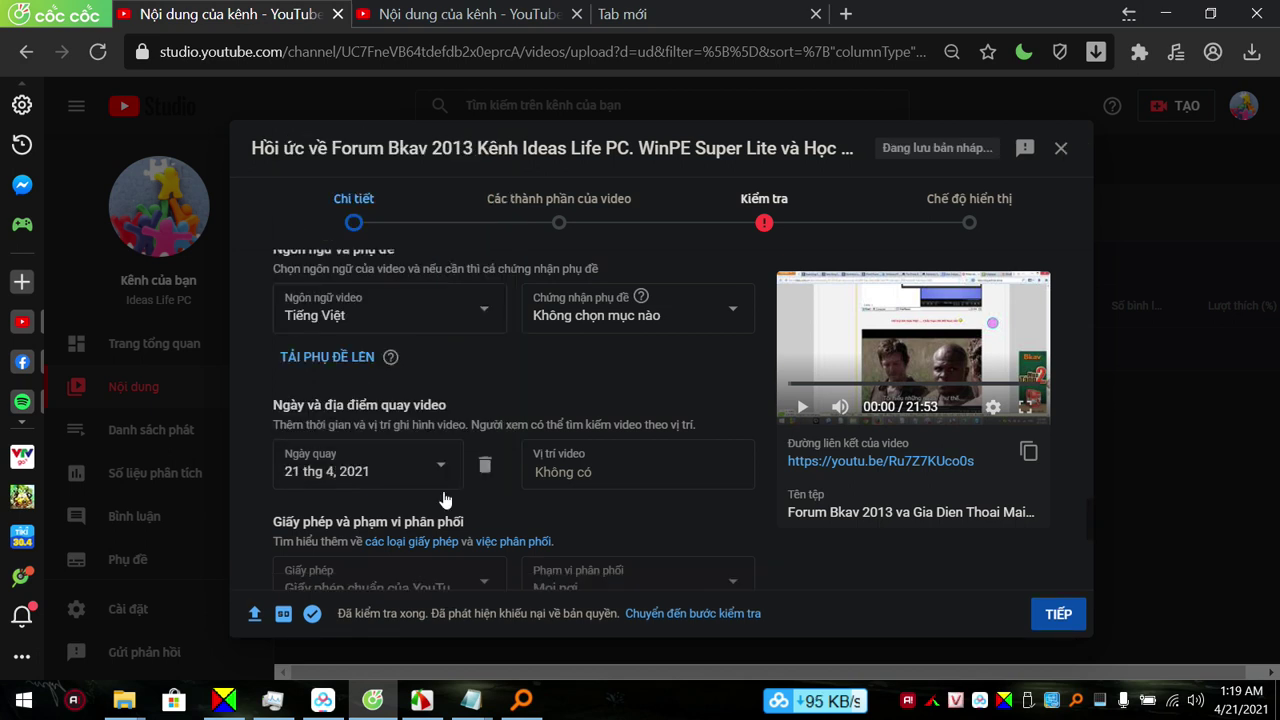
Keep Hướng dẫn và phong cách as the video category.
{"action": "scroll", "coordinate": [534, 503], "scroll_direction": "down", "scroll_amount": 2}
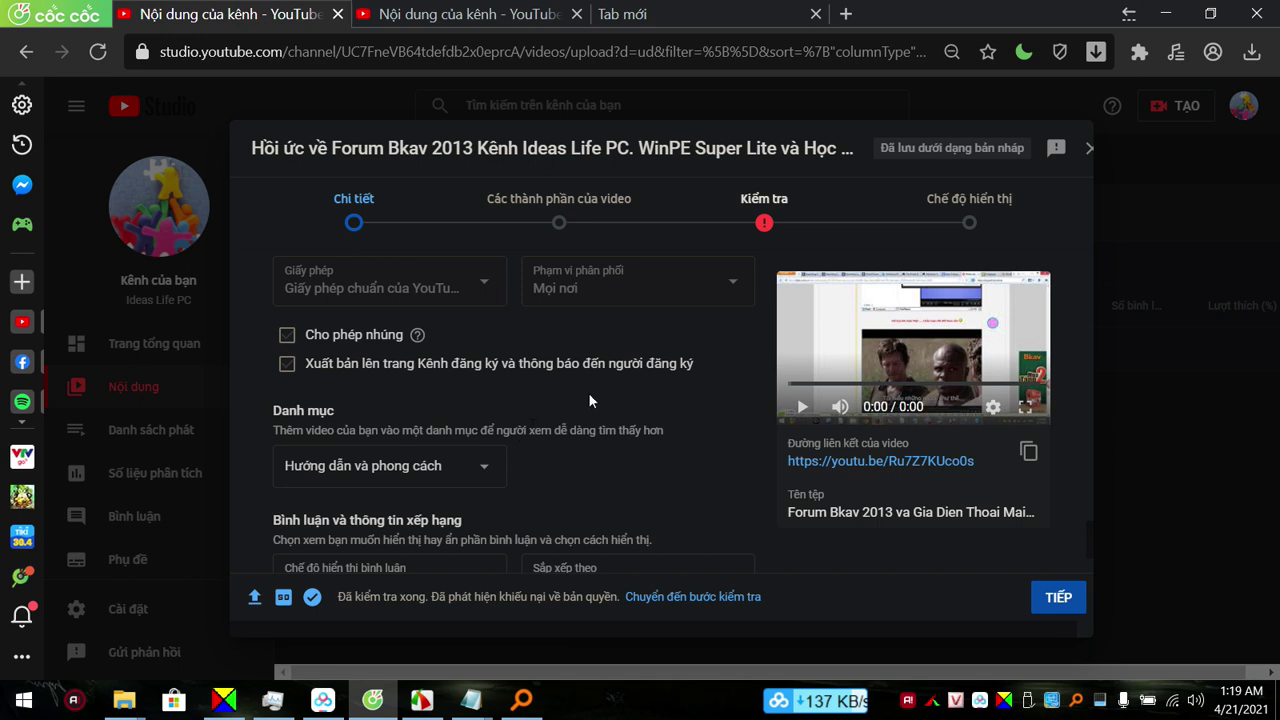
{"action": "scroll", "coordinate": [588, 395], "scroll_direction": "down", "scroll_amount": 1}
{"action": "left_click", "coordinate": [473, 375]}
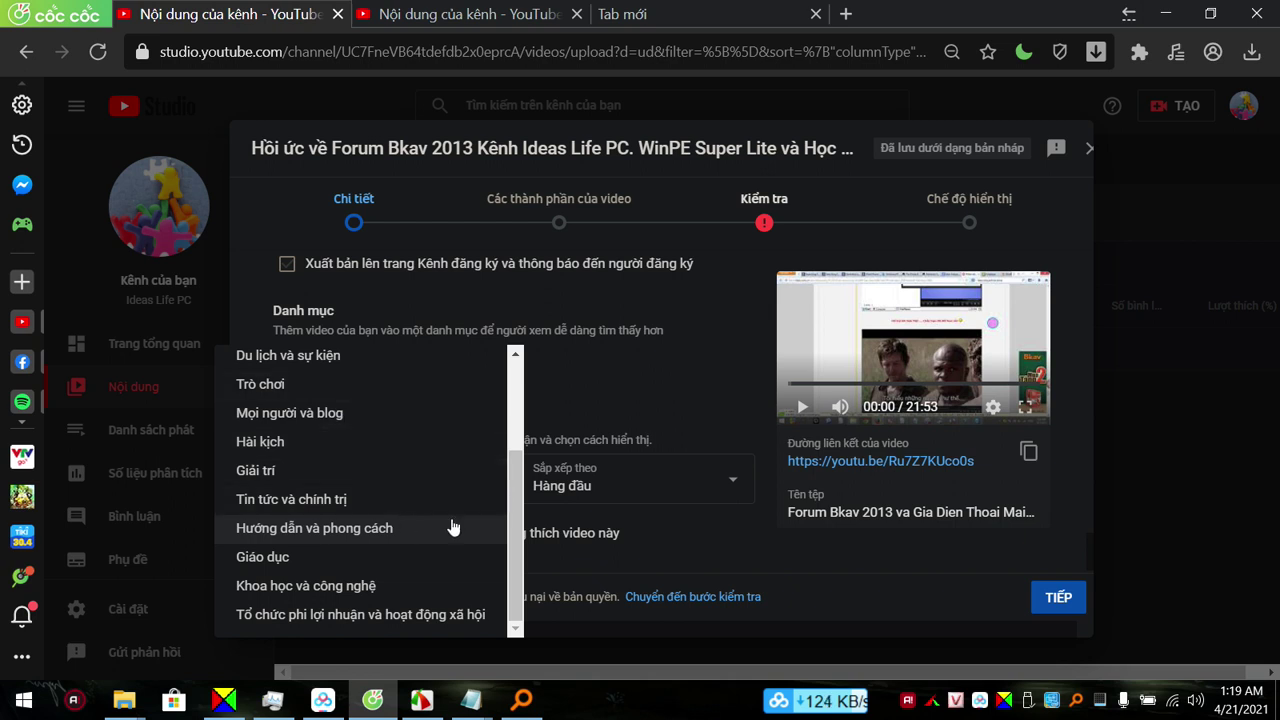
{"action": "left_click", "coordinate": [656, 378]}
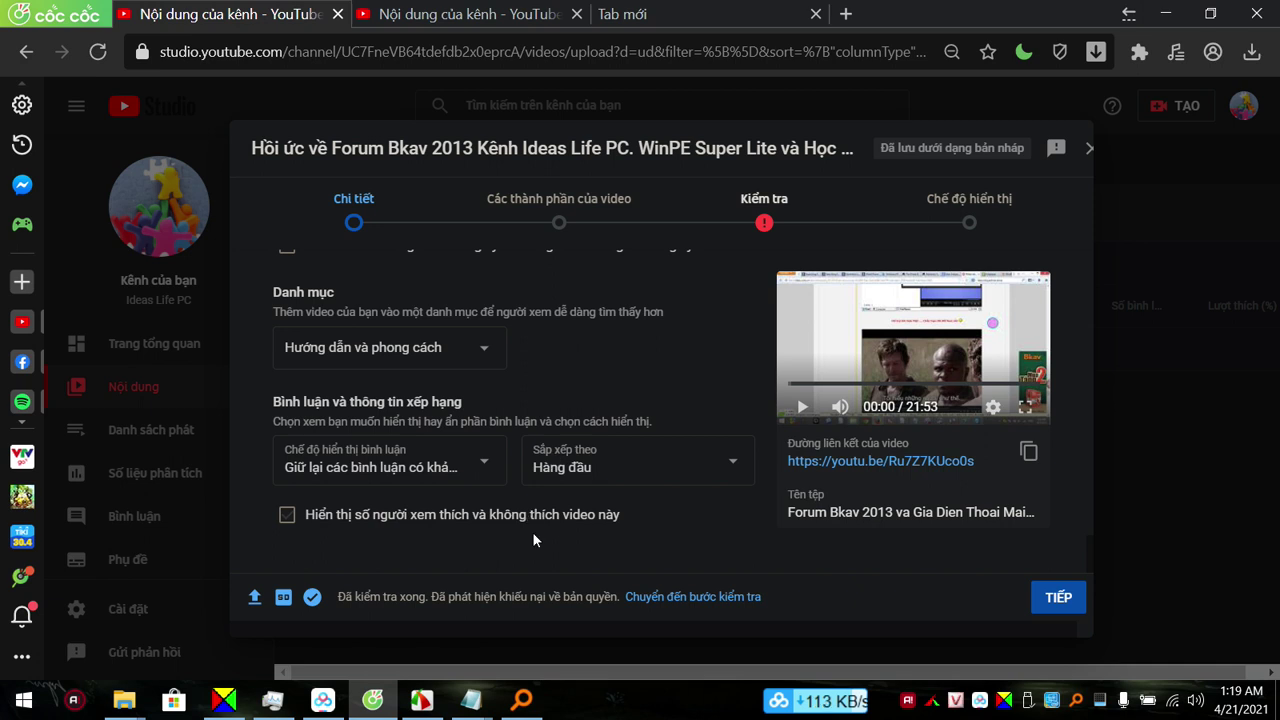
Add a Video card linking to the Windows 10 20H2 Super Lite video.
{"action": "left_click", "coordinate": [1059, 599]}
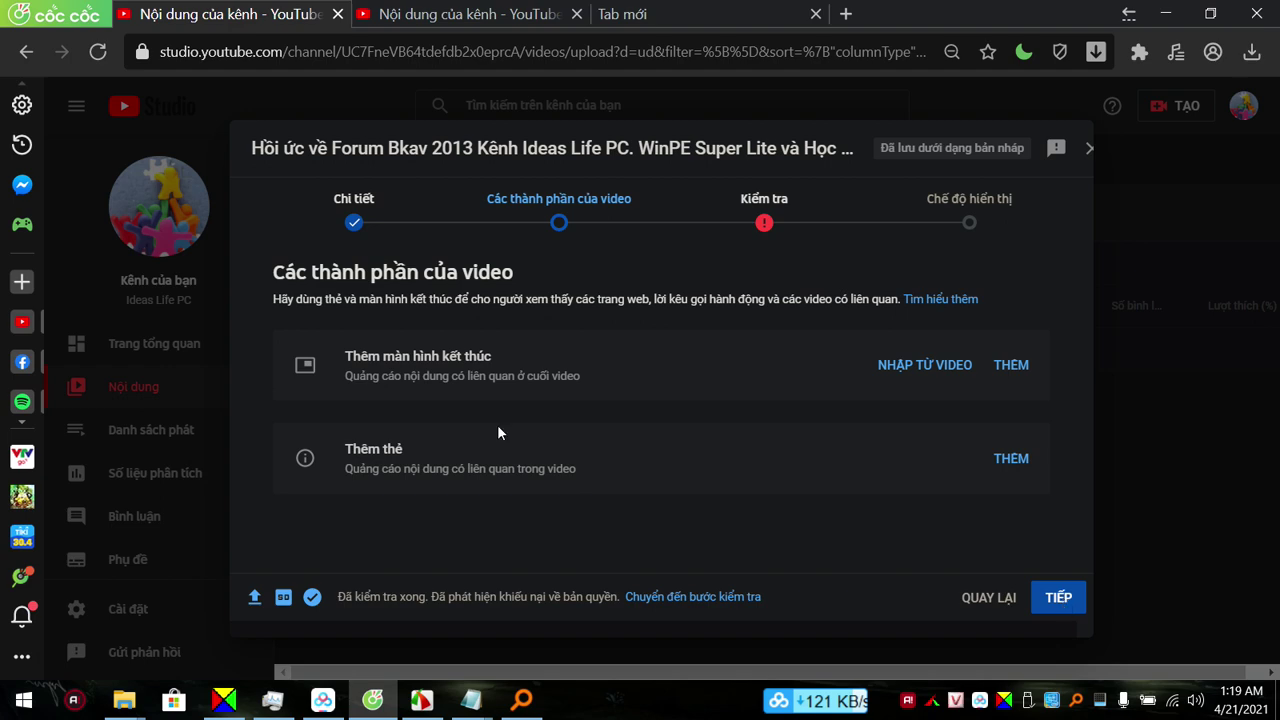
{"action": "left_click", "coordinate": [1006, 459]}
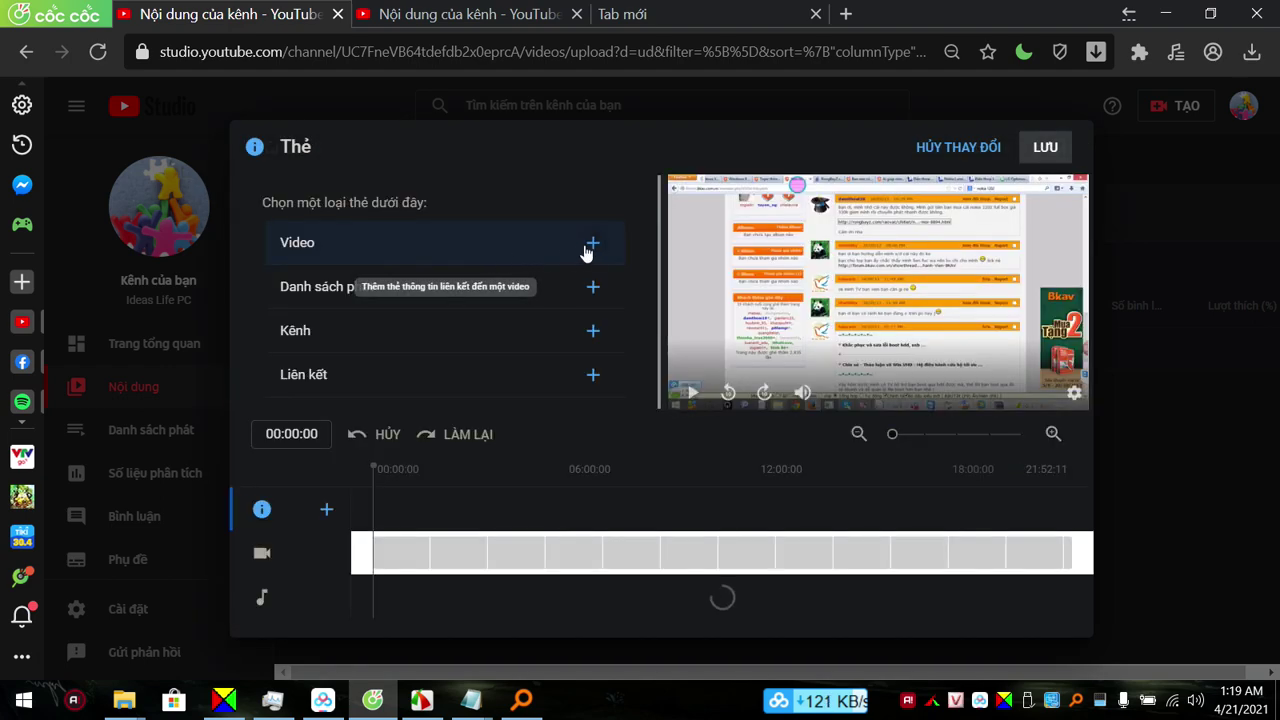
{"action": "left_click", "coordinate": [586, 246]}
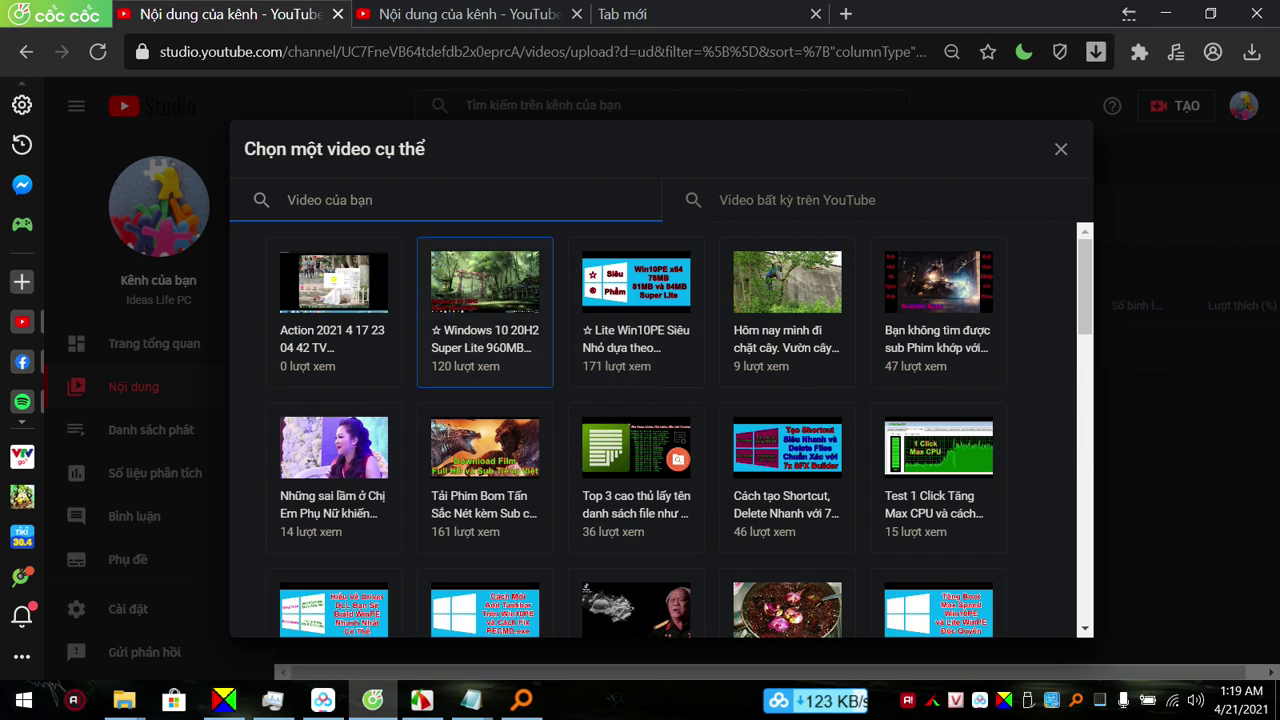
{"action": "left_click", "coordinate": [1061, 149]}
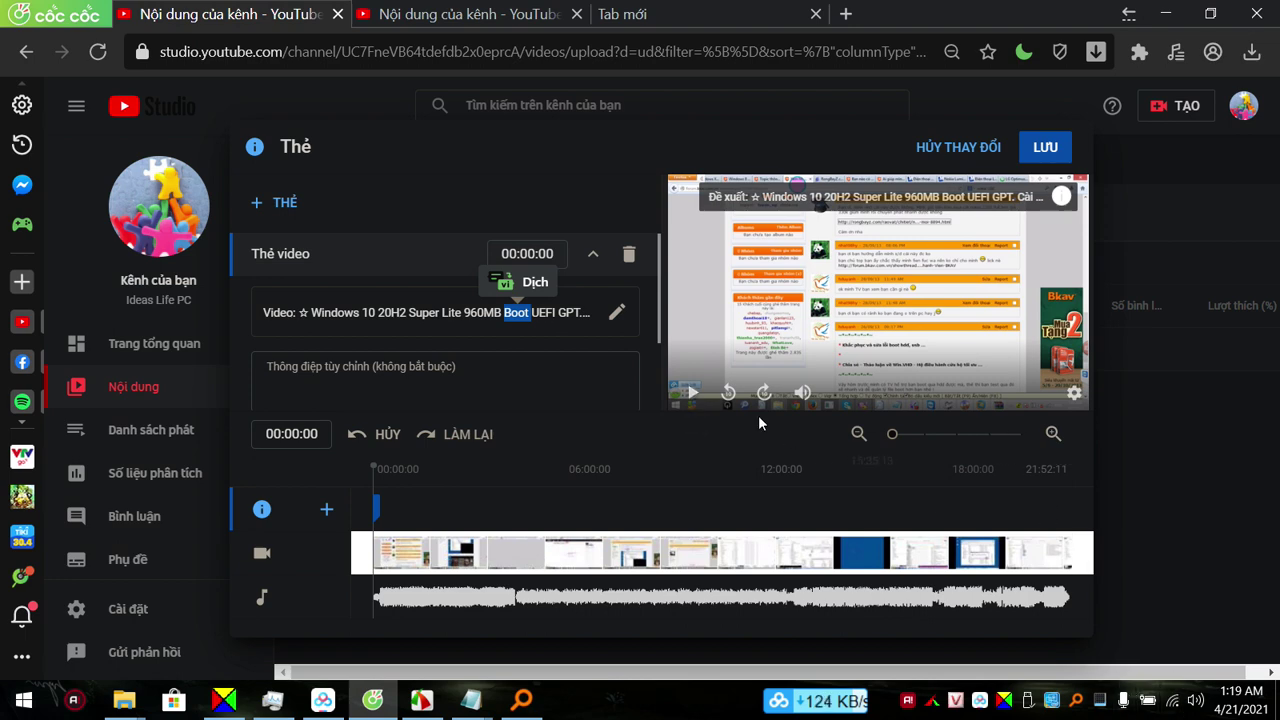
Position the card at 00:21:12 on the preview timeline and save it.
{"action": "left_click", "coordinate": [803, 392]}
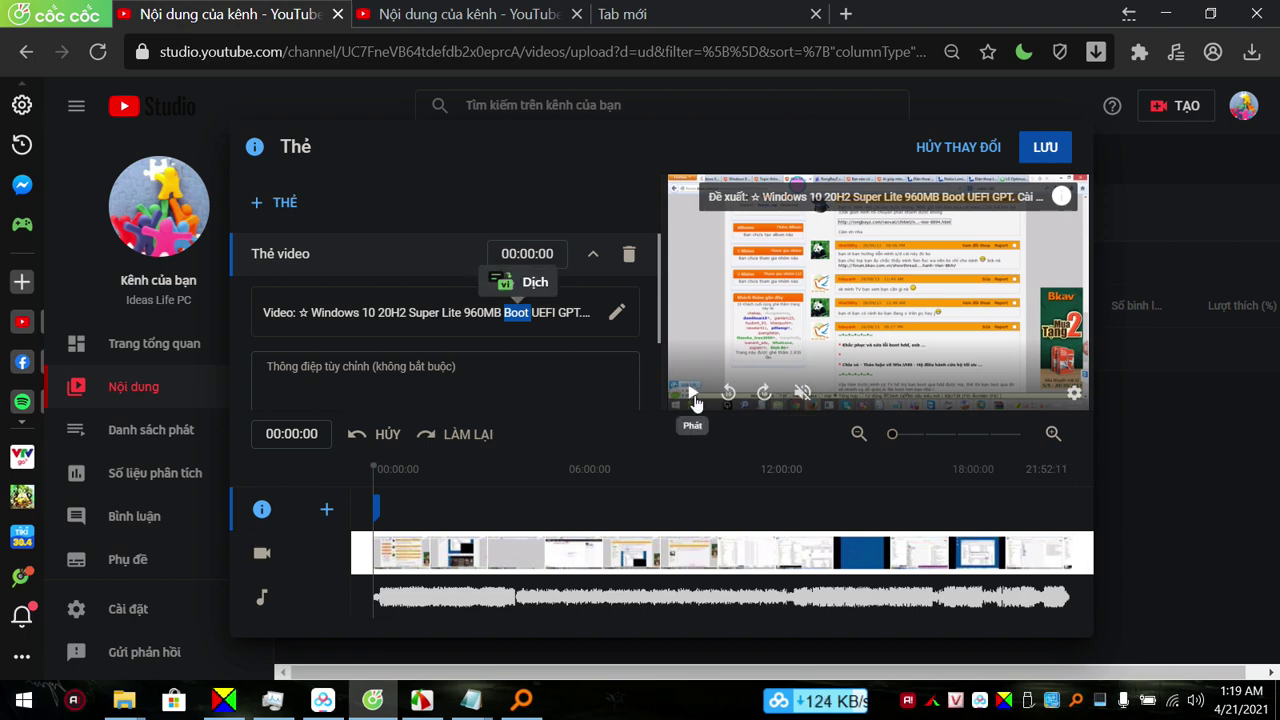
{"action": "left_click", "coordinate": [695, 400]}
{"action": "left_click", "coordinate": [389, 490]}
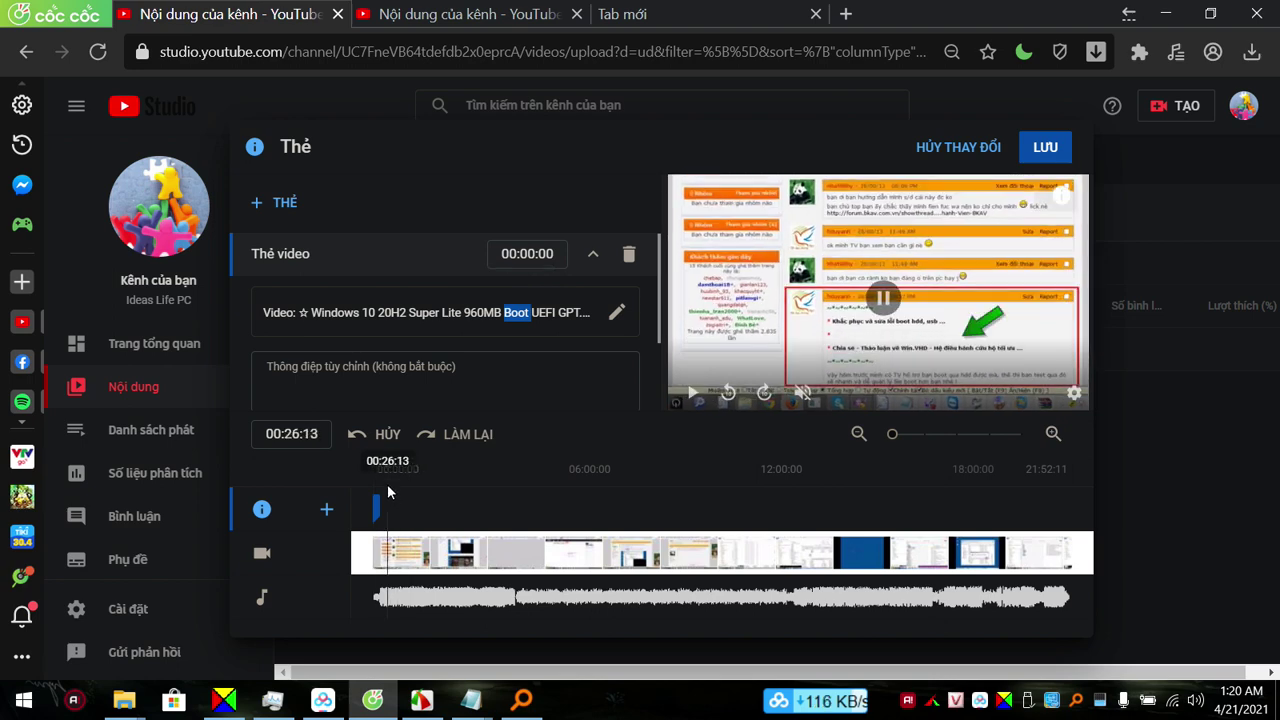
{"action": "left_click_drag", "start_coordinate": [378, 506], "coordinate": [389, 502]}
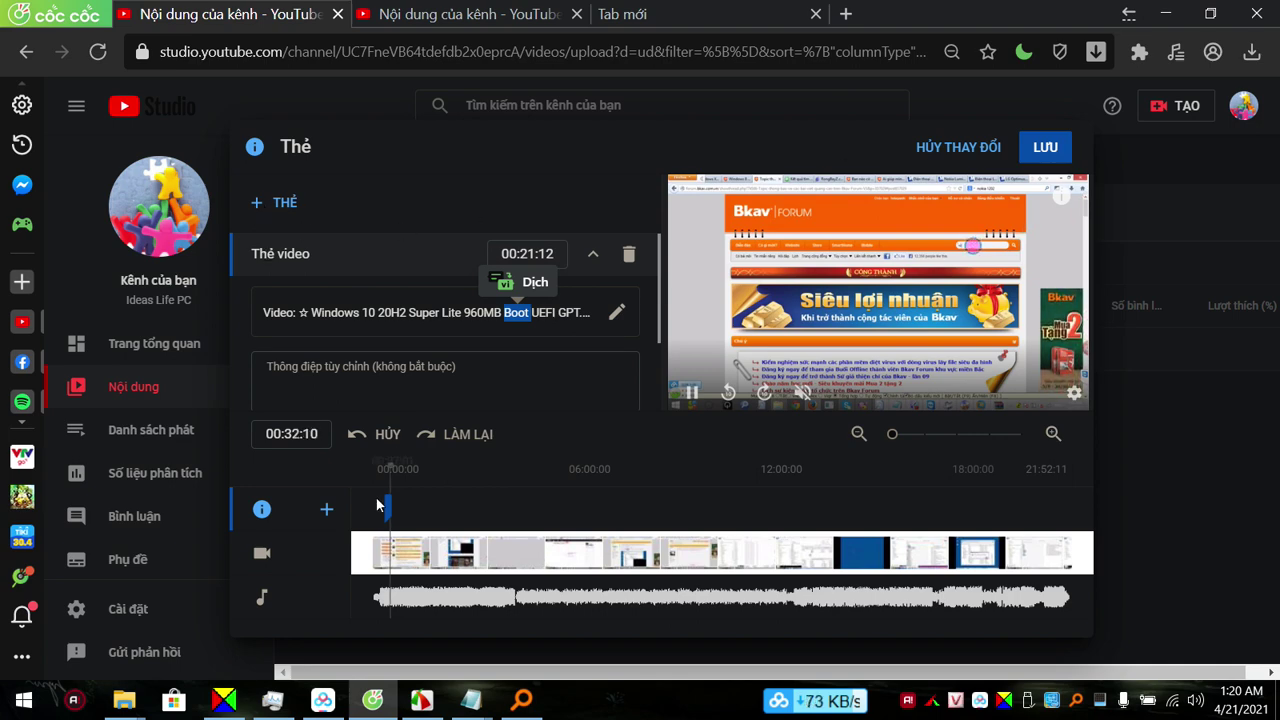
{"action": "left_click", "coordinate": [278, 203]}
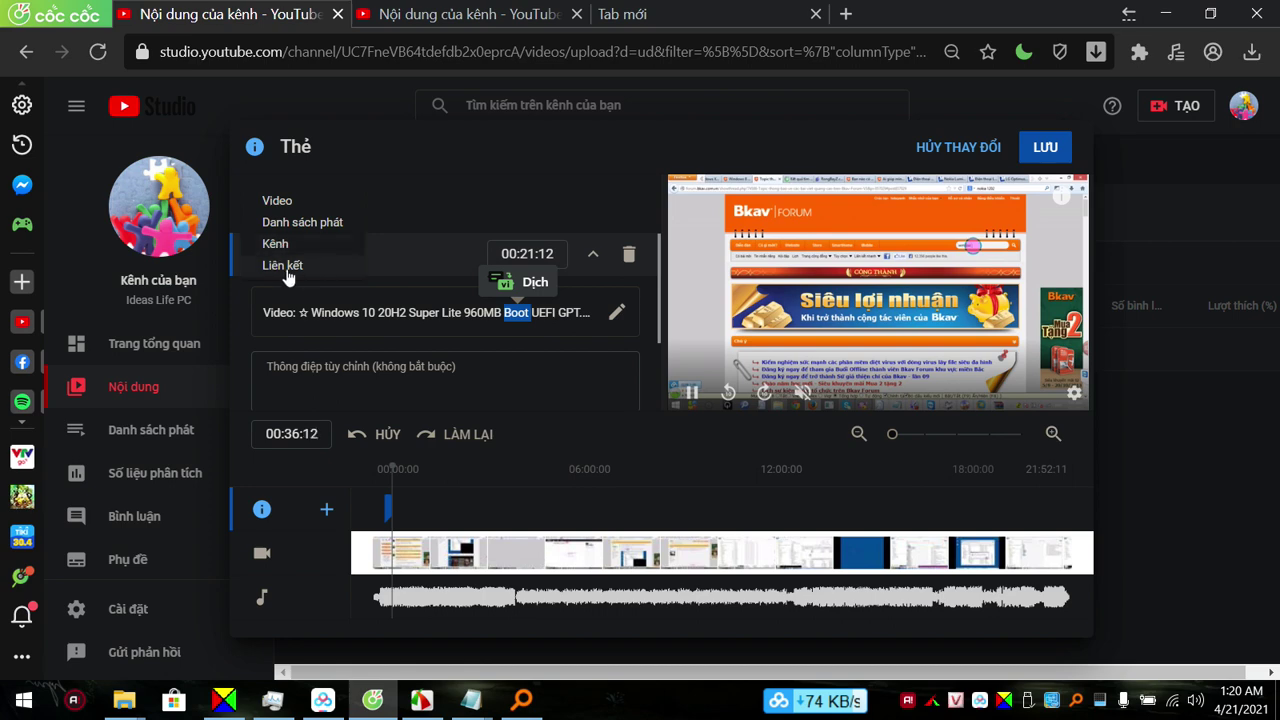
{"action": "left_click", "coordinate": [1097, 149]}
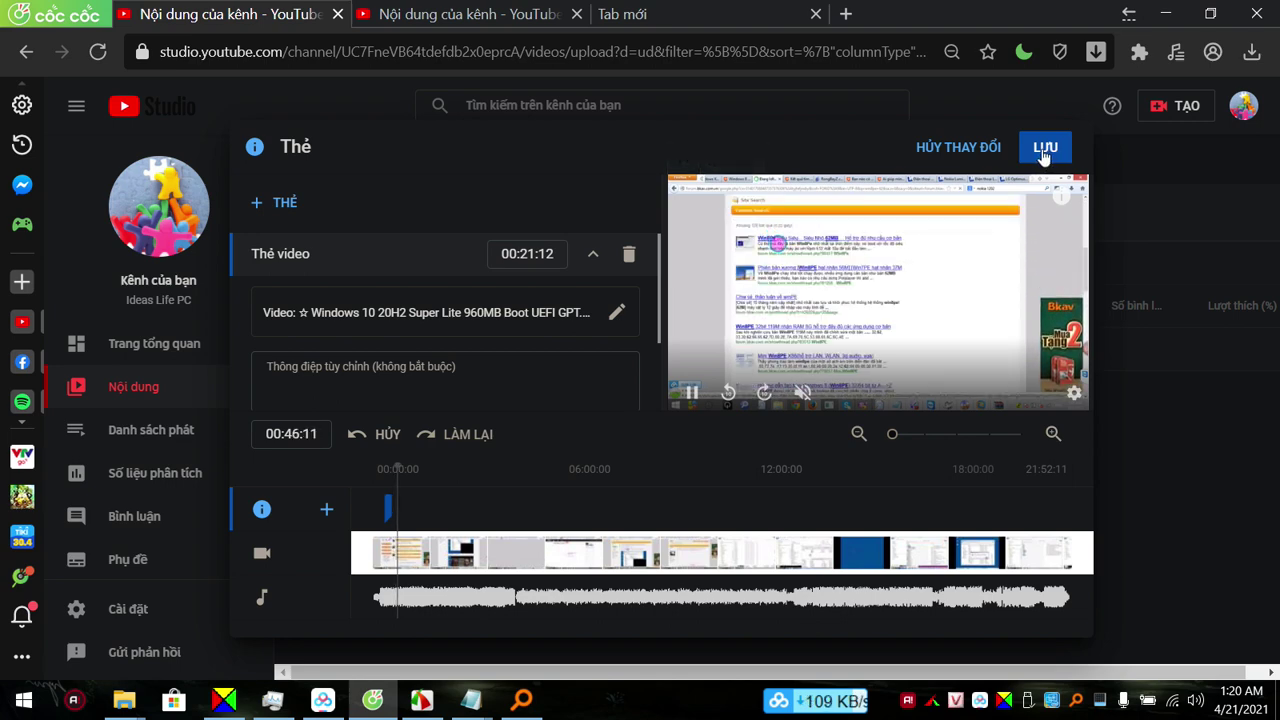
{"action": "left_click", "coordinate": [1043, 150]}
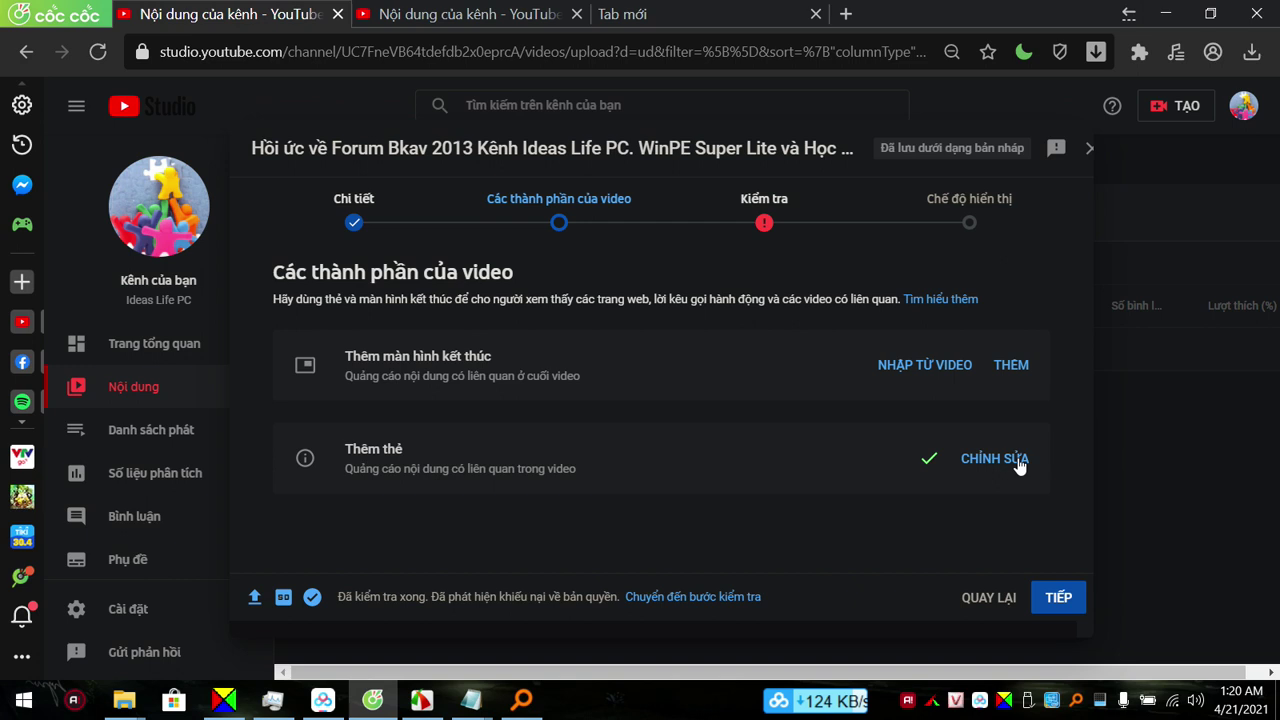
Apply the first end-screen template, preview it over the full timeline, and save.
{"action": "left_click", "coordinate": [1014, 366]}
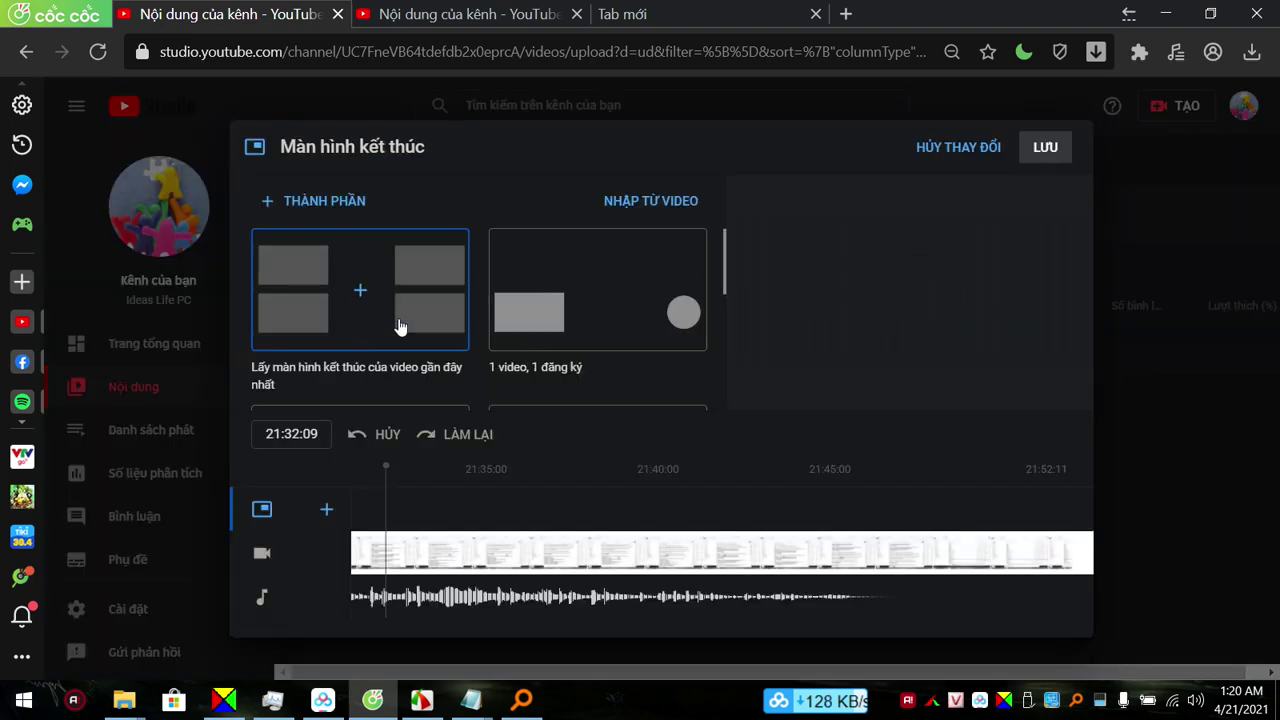
{"action": "left_click", "coordinate": [399, 327]}
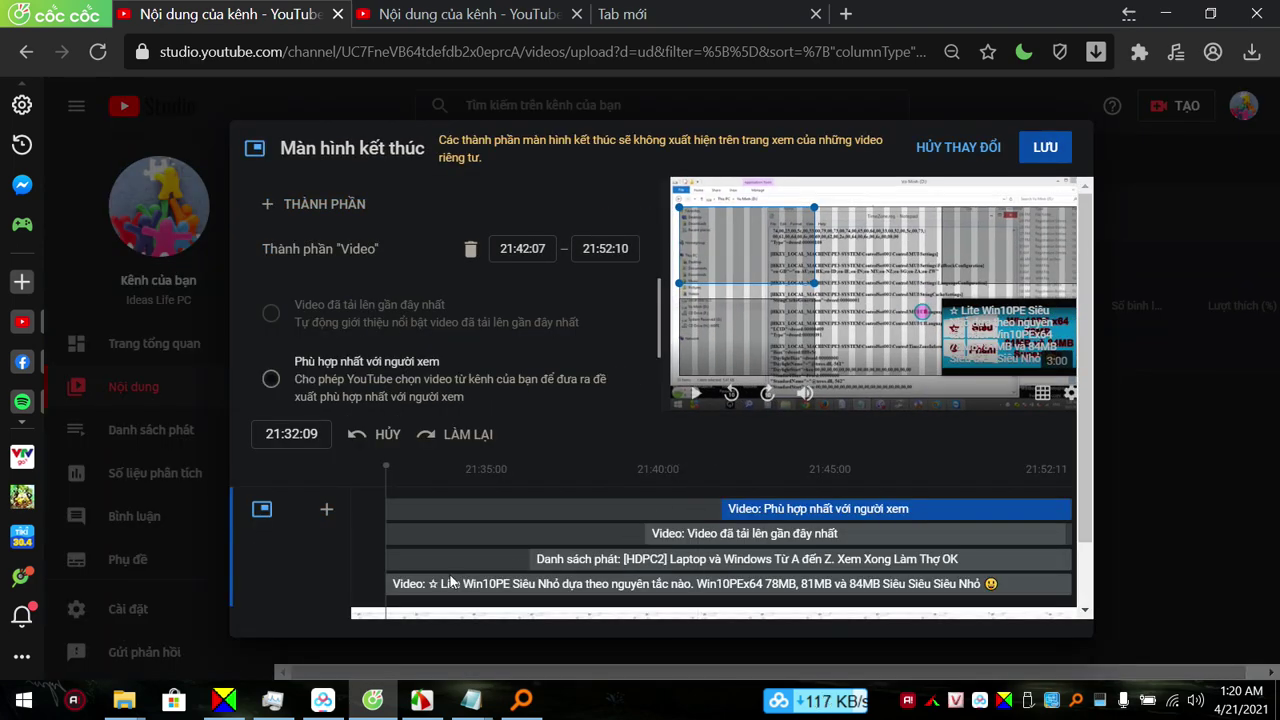
{"action": "left_click", "coordinate": [694, 396]}
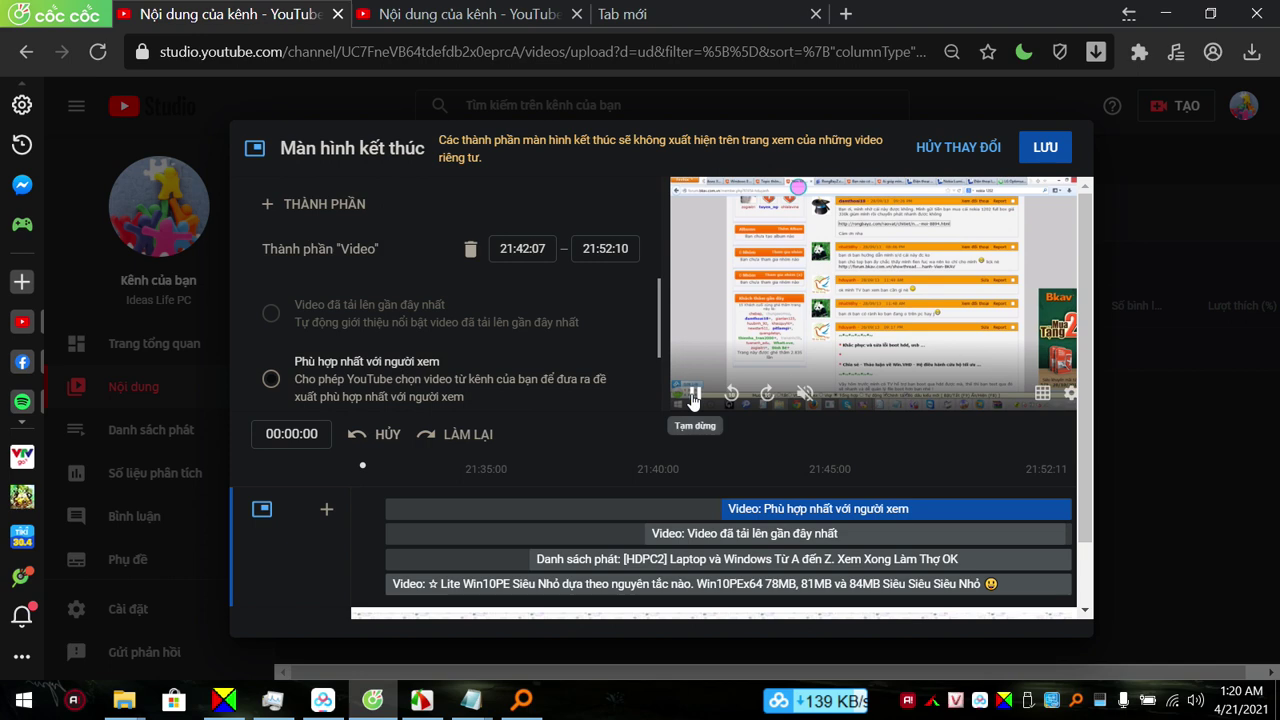
{"action": "left_click", "coordinate": [393, 478]}
{"action": "left_click", "coordinate": [395, 472]}
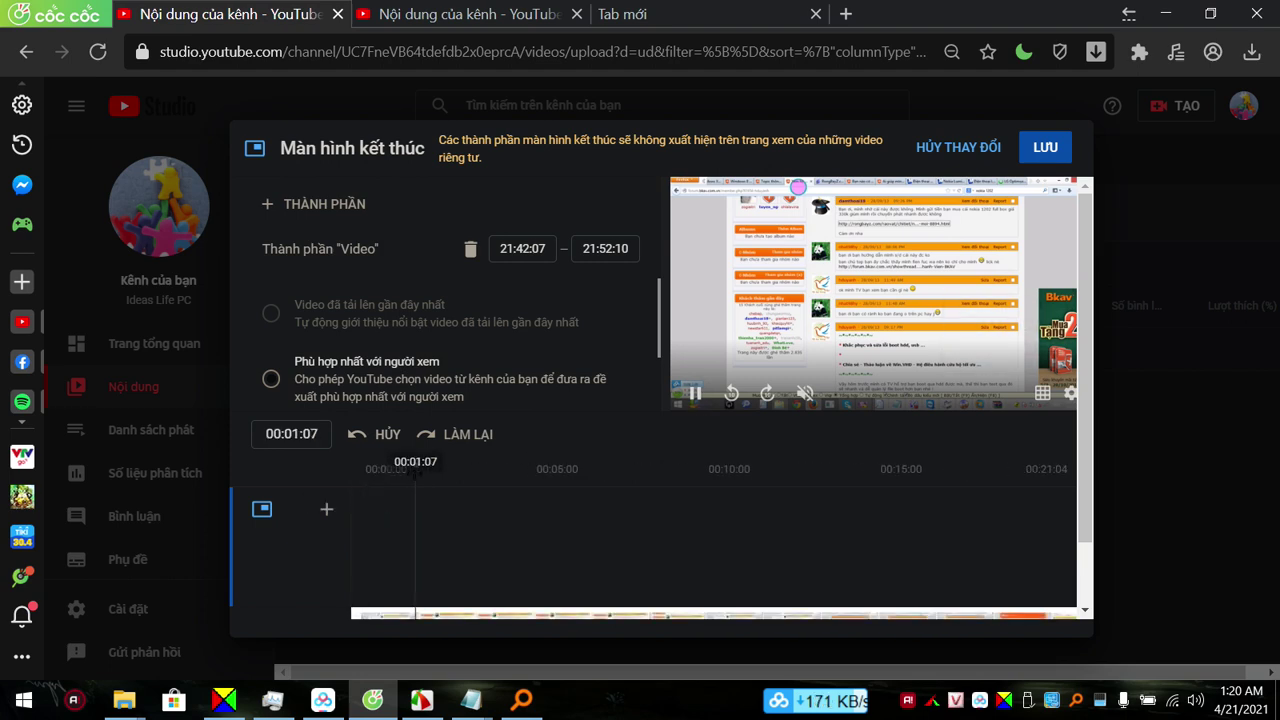
{"action": "scroll", "coordinate": [444, 474], "scroll_direction": "down", "scroll_amount": 1}
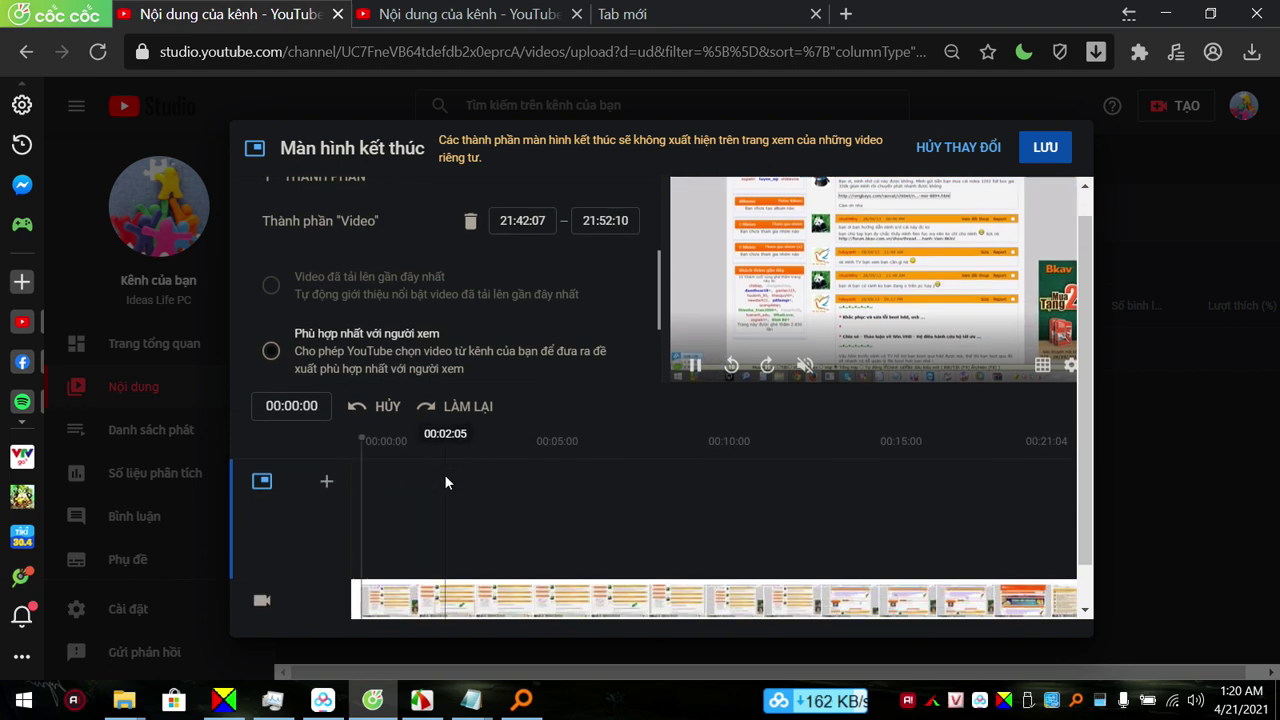
{"action": "scroll", "coordinate": [444, 474], "scroll_direction": "up", "scroll_amount": 1}
{"action": "scroll", "coordinate": [747, 522], "scroll_direction": "down", "scroll_amount": 1}
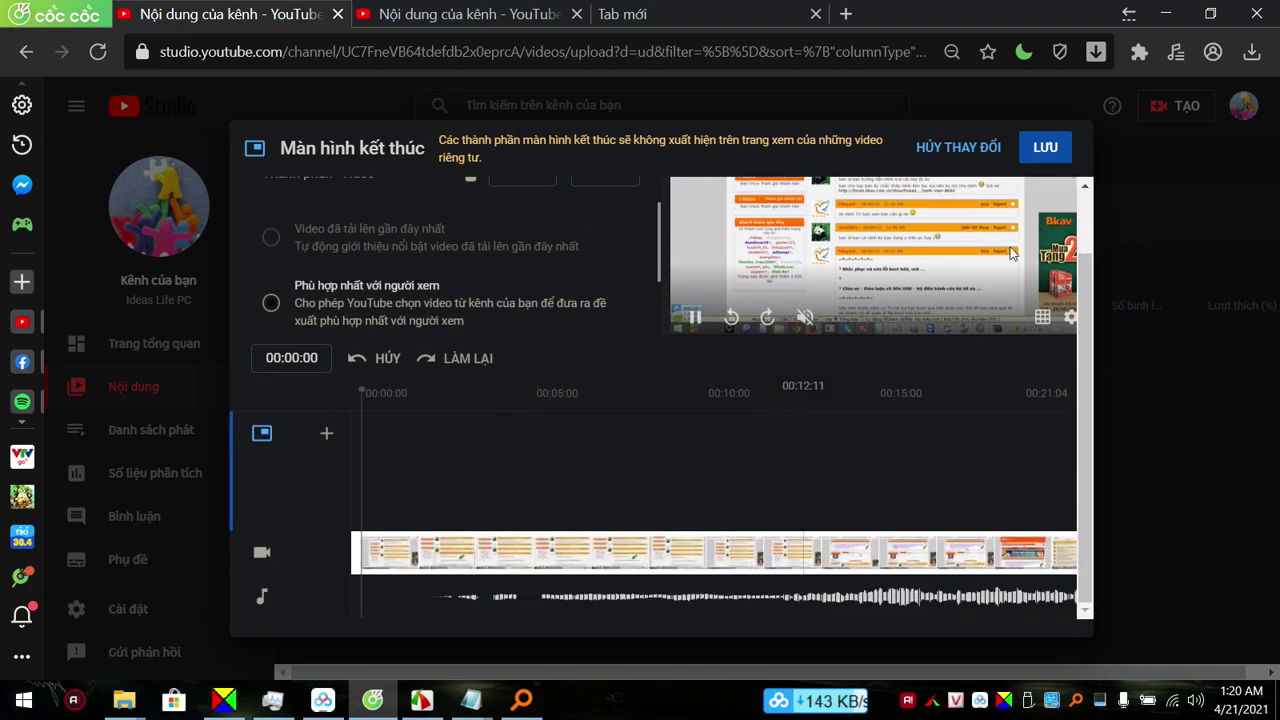
{"action": "scroll", "coordinate": [555, 430], "scroll_direction": "up", "scroll_amount": 1}
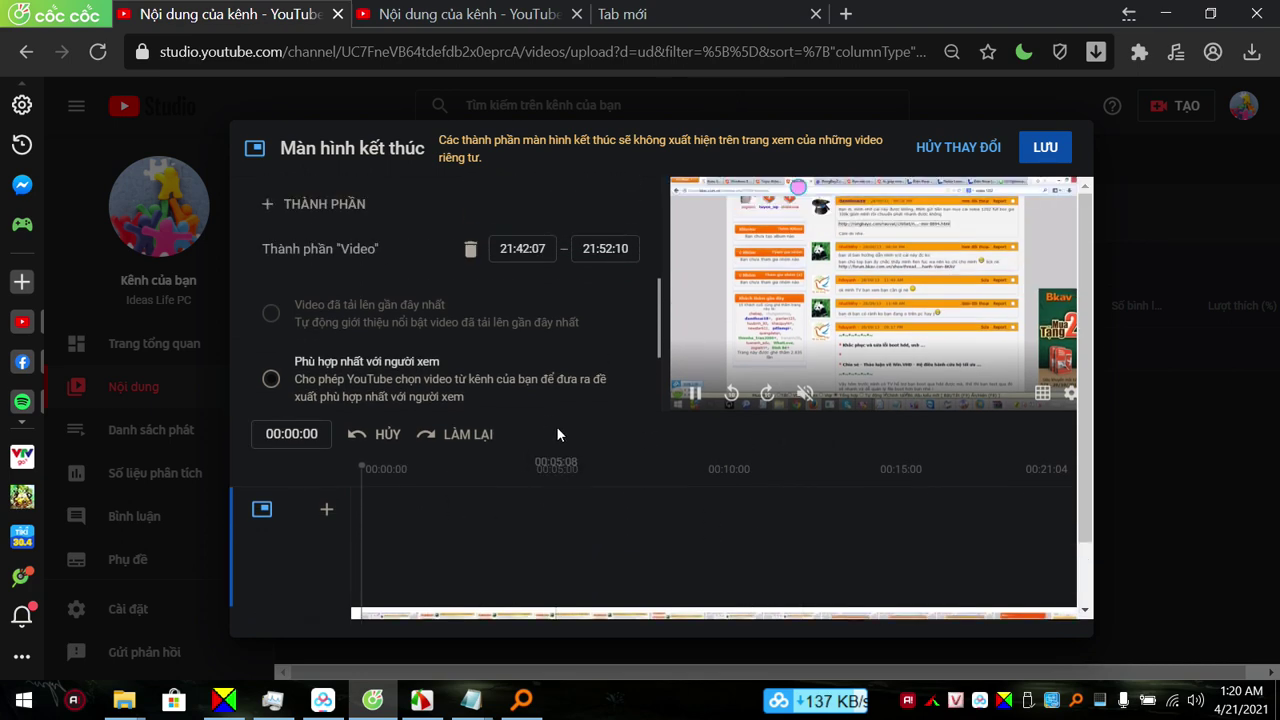
{"action": "left_click", "coordinate": [1049, 150]}
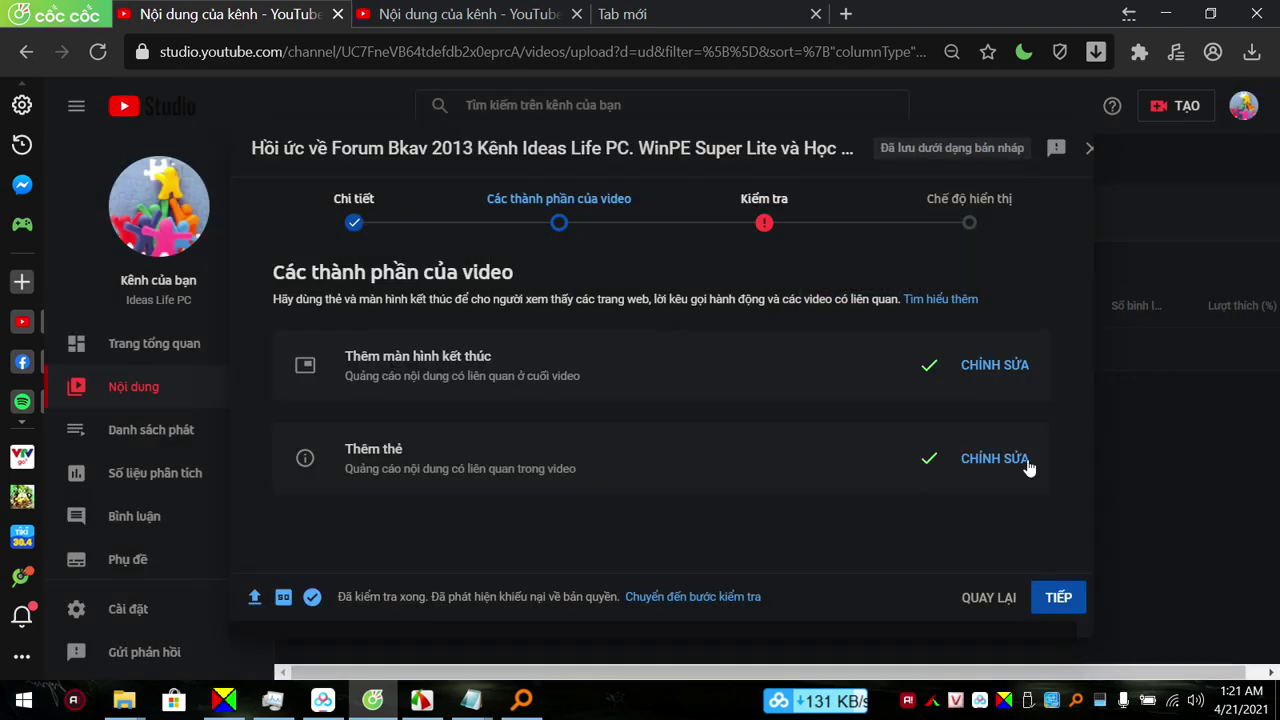
Advance through Checks to the Visibility step and review its options.
{"action": "left_click", "coordinate": [1060, 600]}
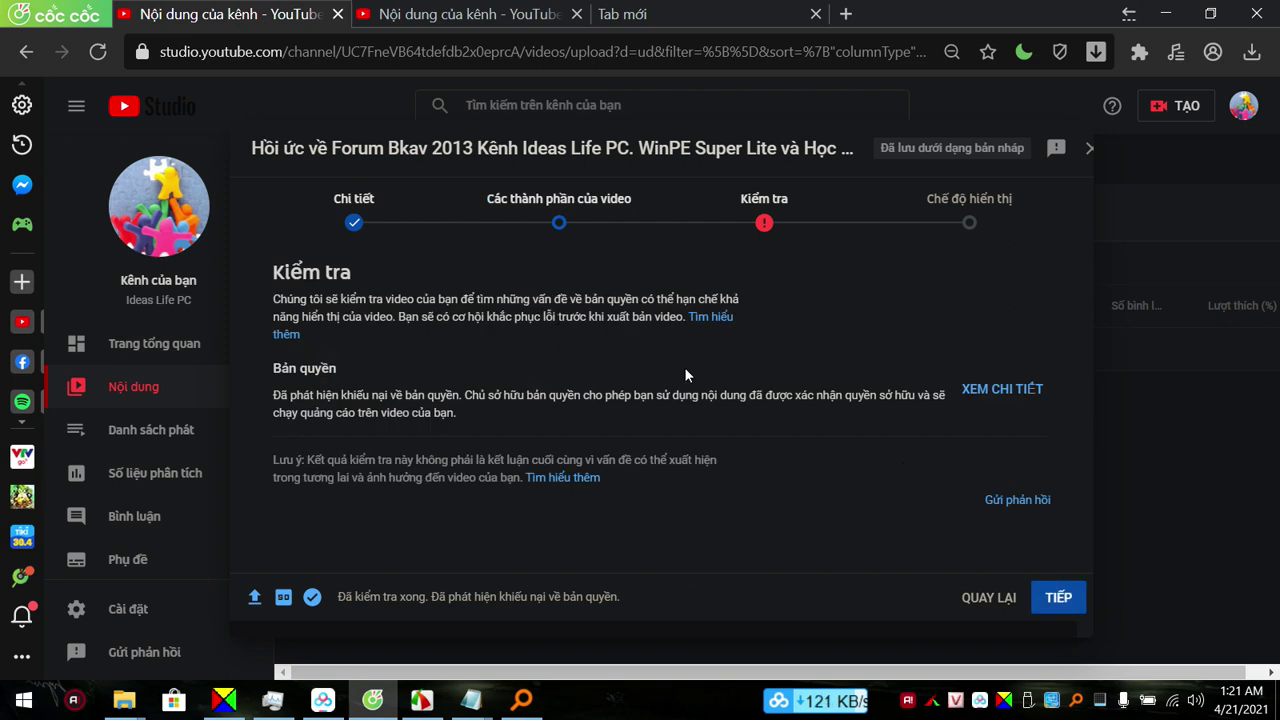
{"action": "left_click", "coordinate": [1058, 600]}
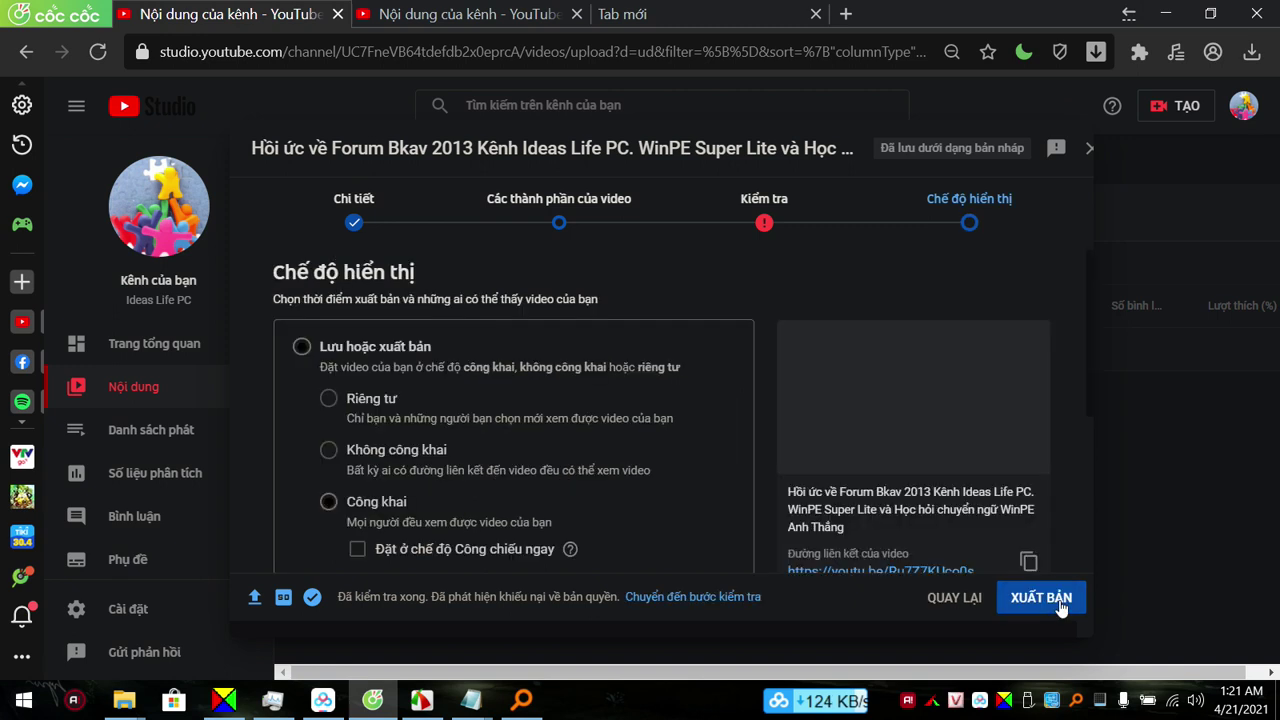
{"action": "scroll", "coordinate": [518, 455], "scroll_direction": "down", "scroll_amount": 1}
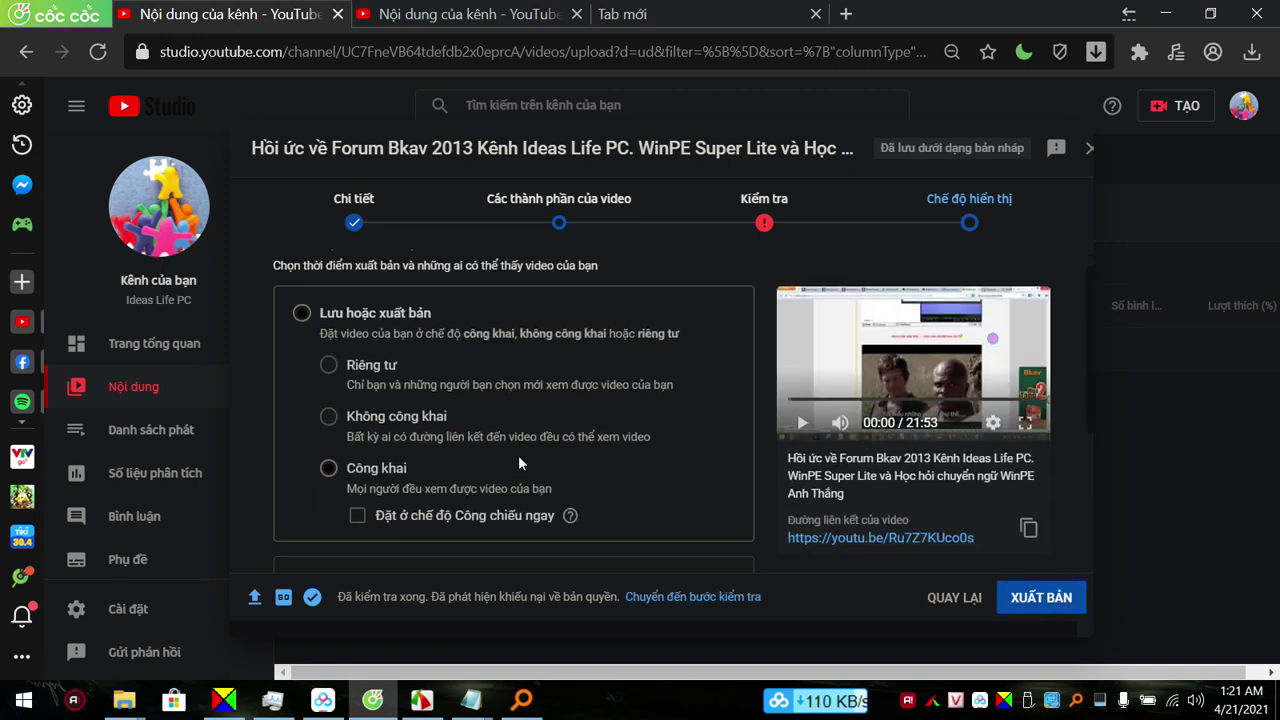
{"action": "scroll", "coordinate": [518, 455], "scroll_direction": "down", "scroll_amount": 4}
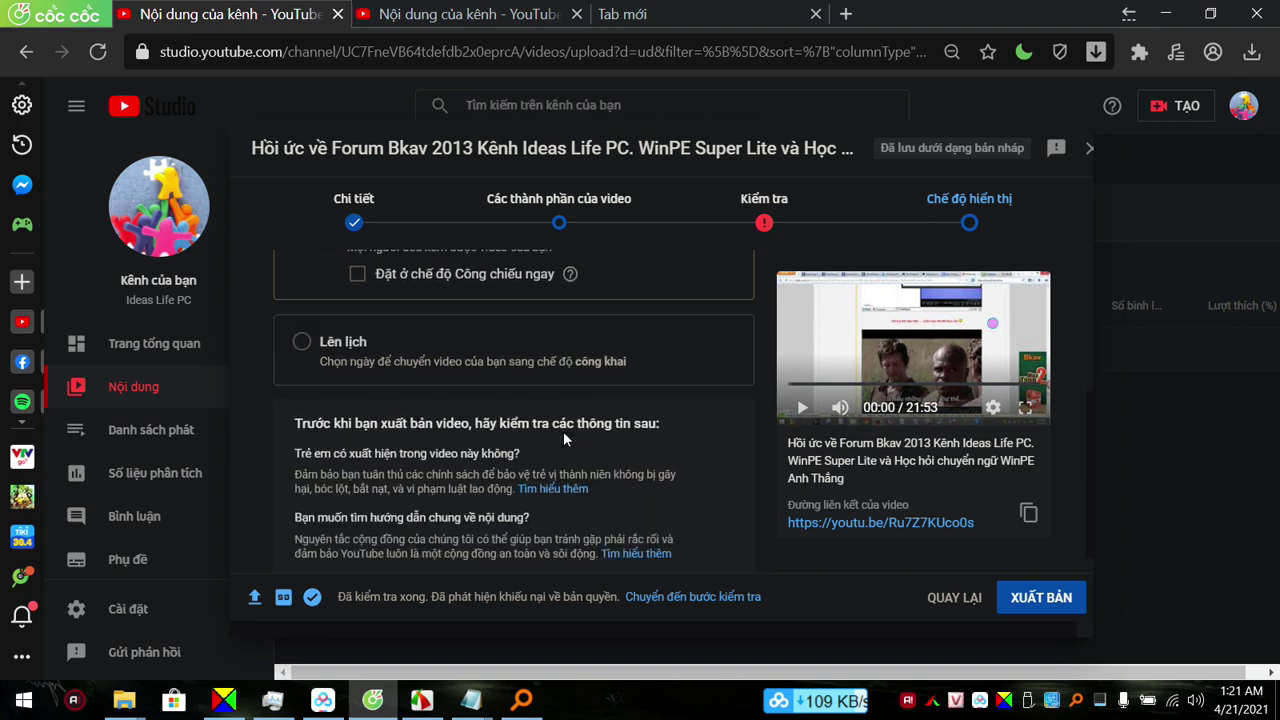
{"action": "scroll", "coordinate": [563, 431], "scroll_direction": "up", "scroll_amount": 5}
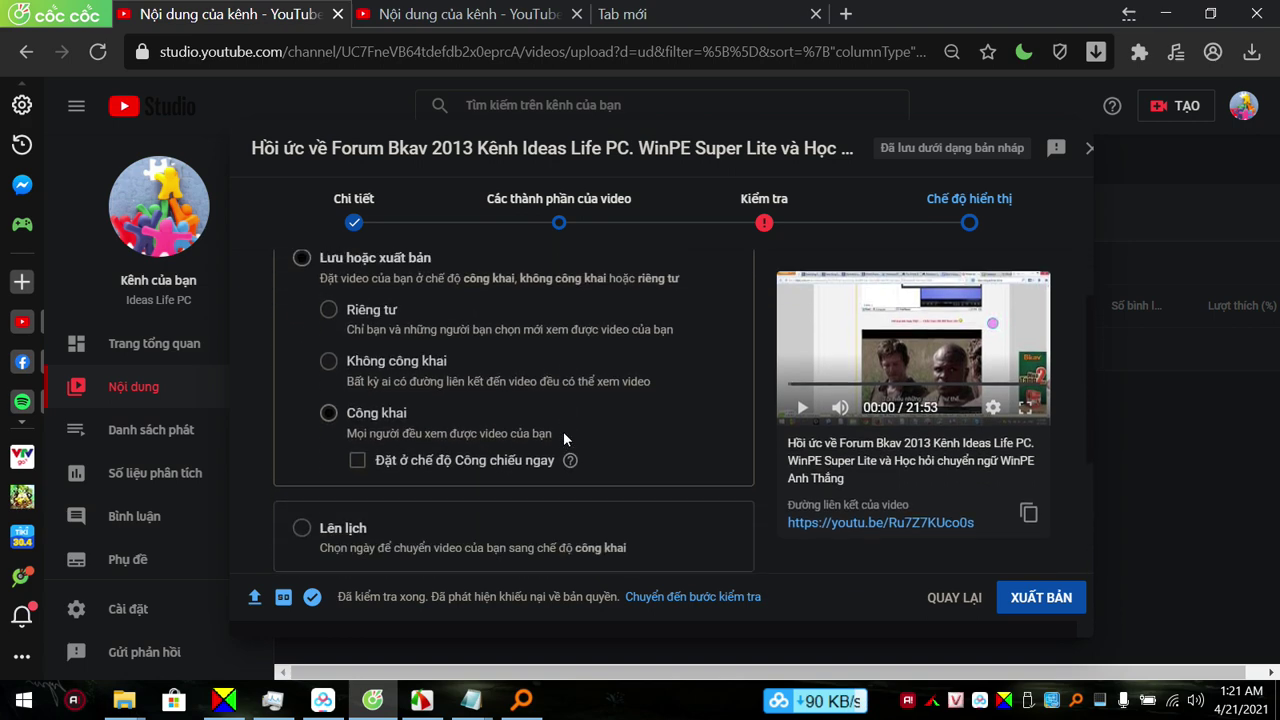
Step back through Checks and Video elements to the Details step.
{"action": "left_click", "coordinate": [800, 200]}
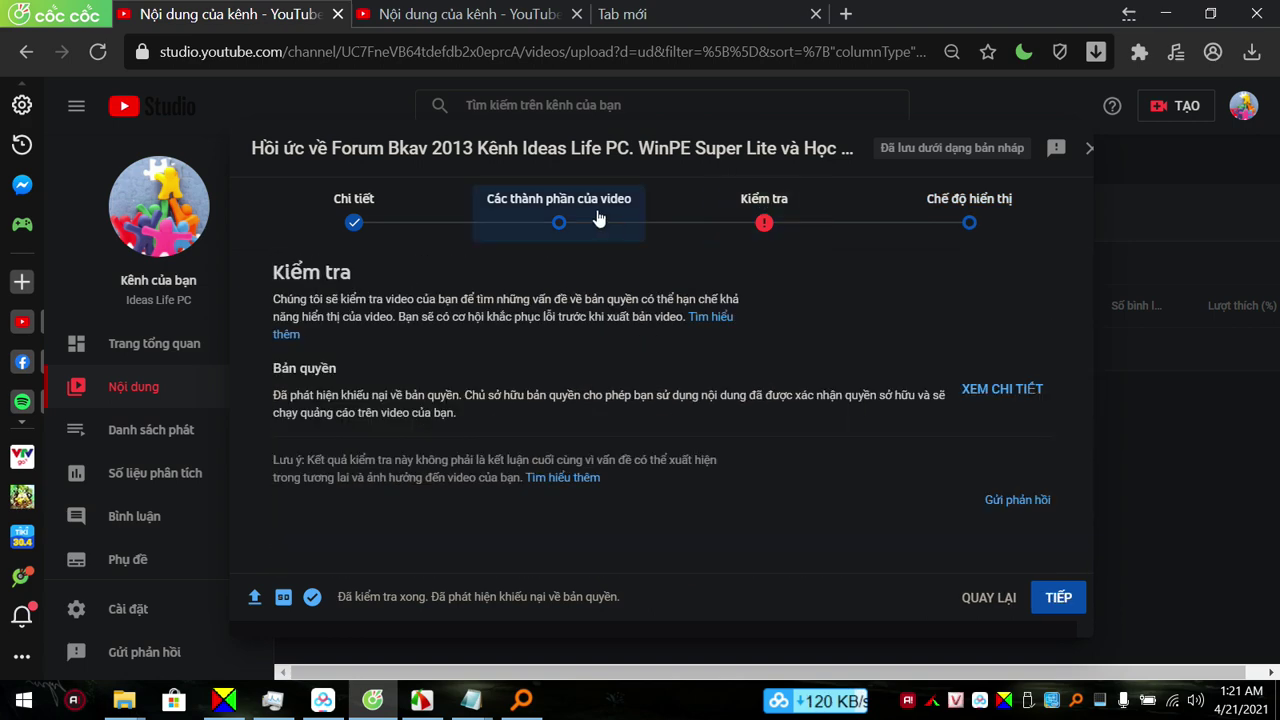
{"action": "left_click", "coordinate": [590, 215]}
{"action": "left_click", "coordinate": [380, 212]}
Upload the Desktop PNG as the custom thumbnail, then advance to the Checks step.
{"action": "scroll", "coordinate": [512, 394], "scroll_direction": "down", "scroll_amount": 5}
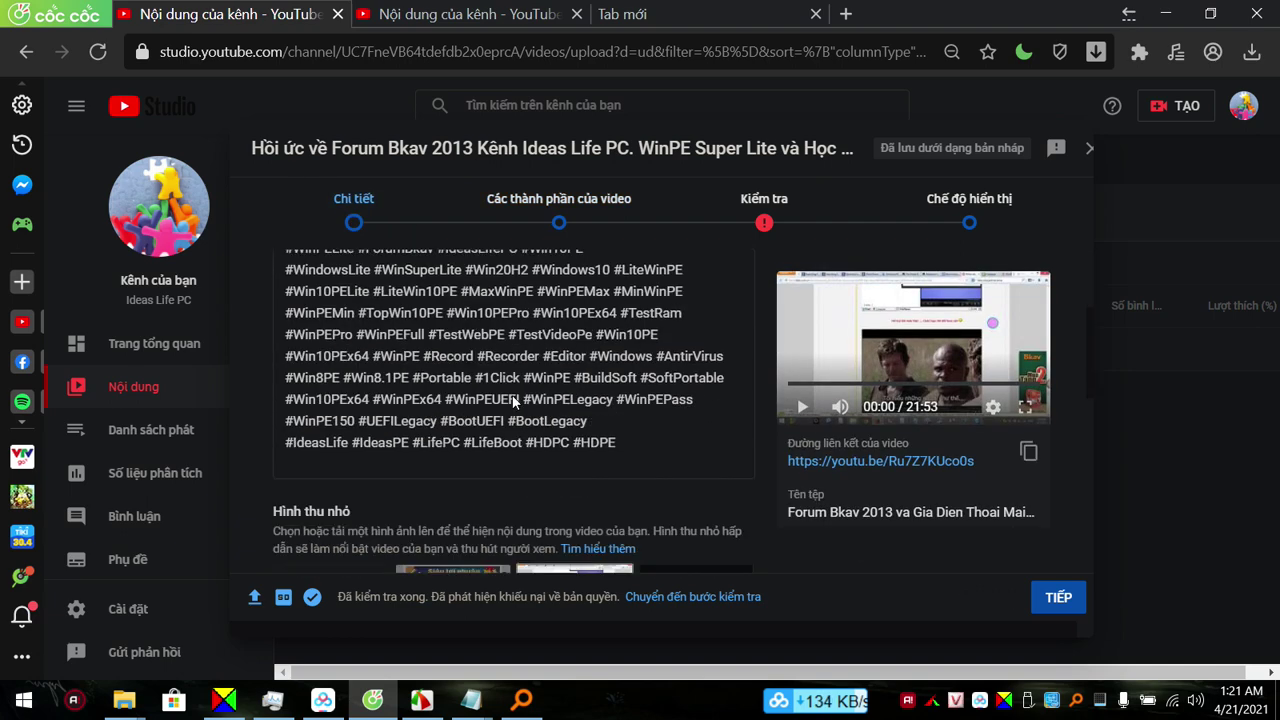
{"action": "left_click", "coordinate": [331, 404]}
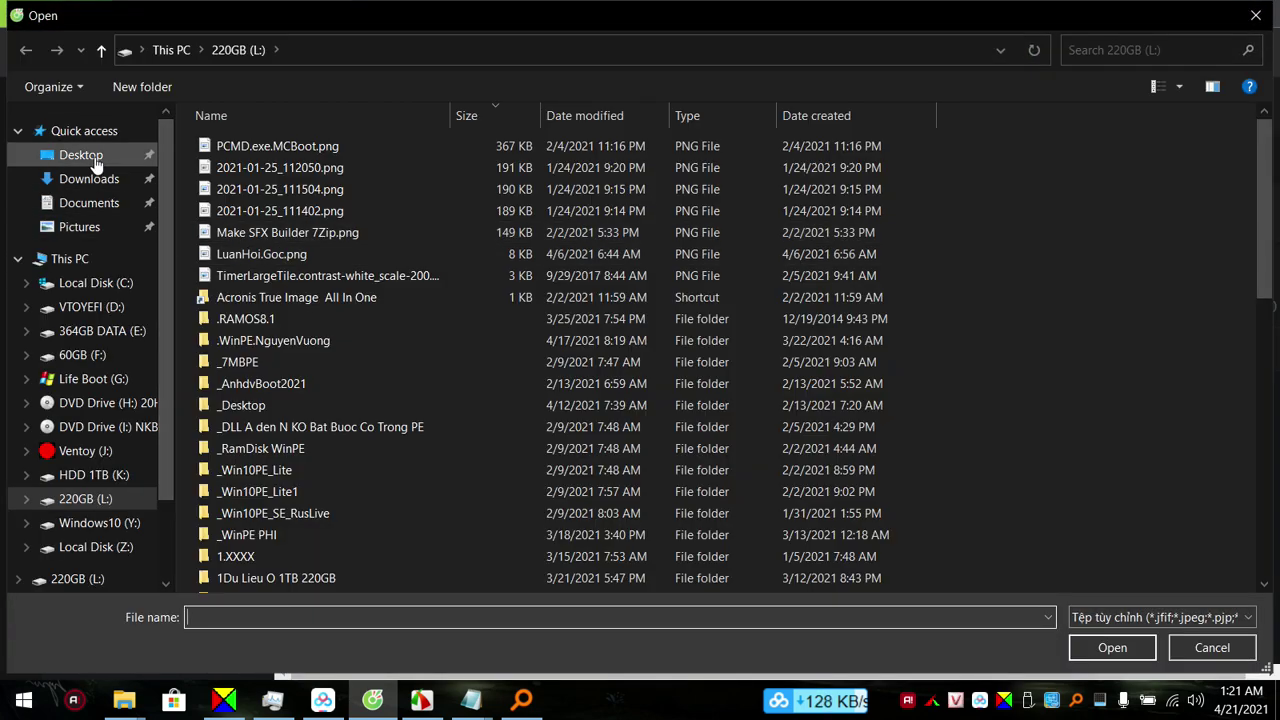
{"action": "left_click", "coordinate": [125, 156]}
{"action": "double_click", "coordinate": [353, 165]}
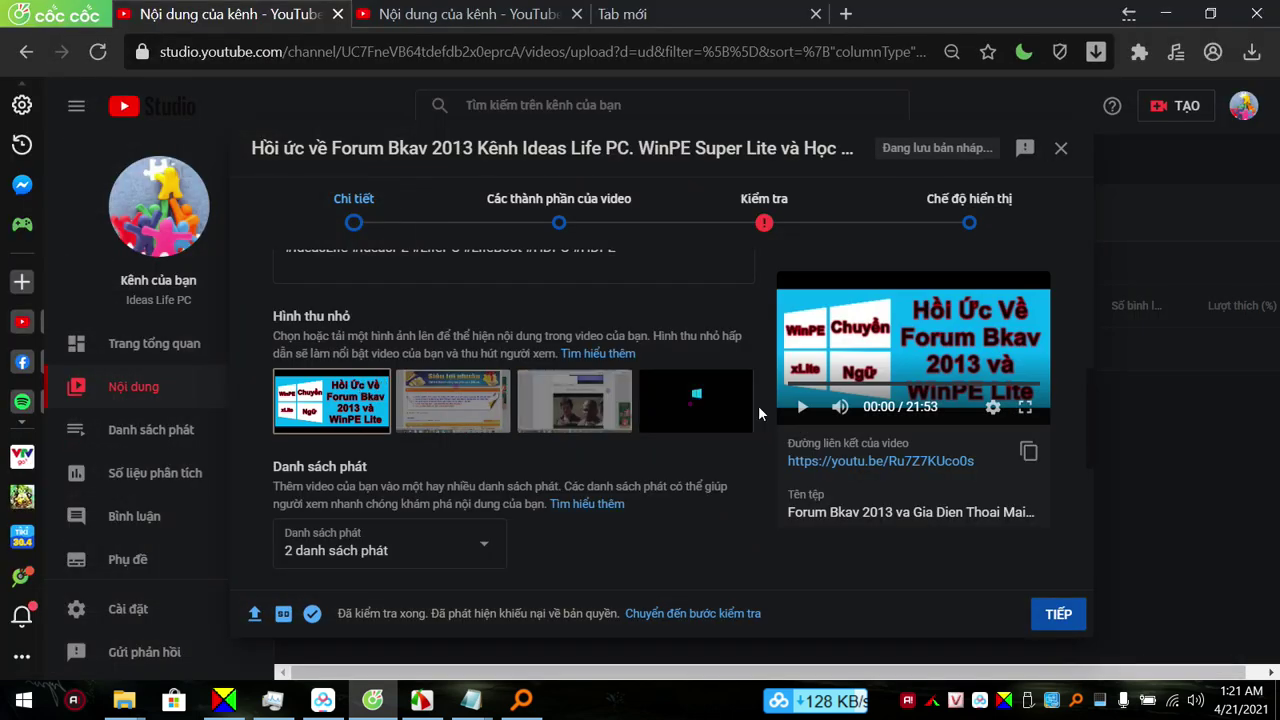
{"action": "left_click", "coordinate": [1066, 622]}
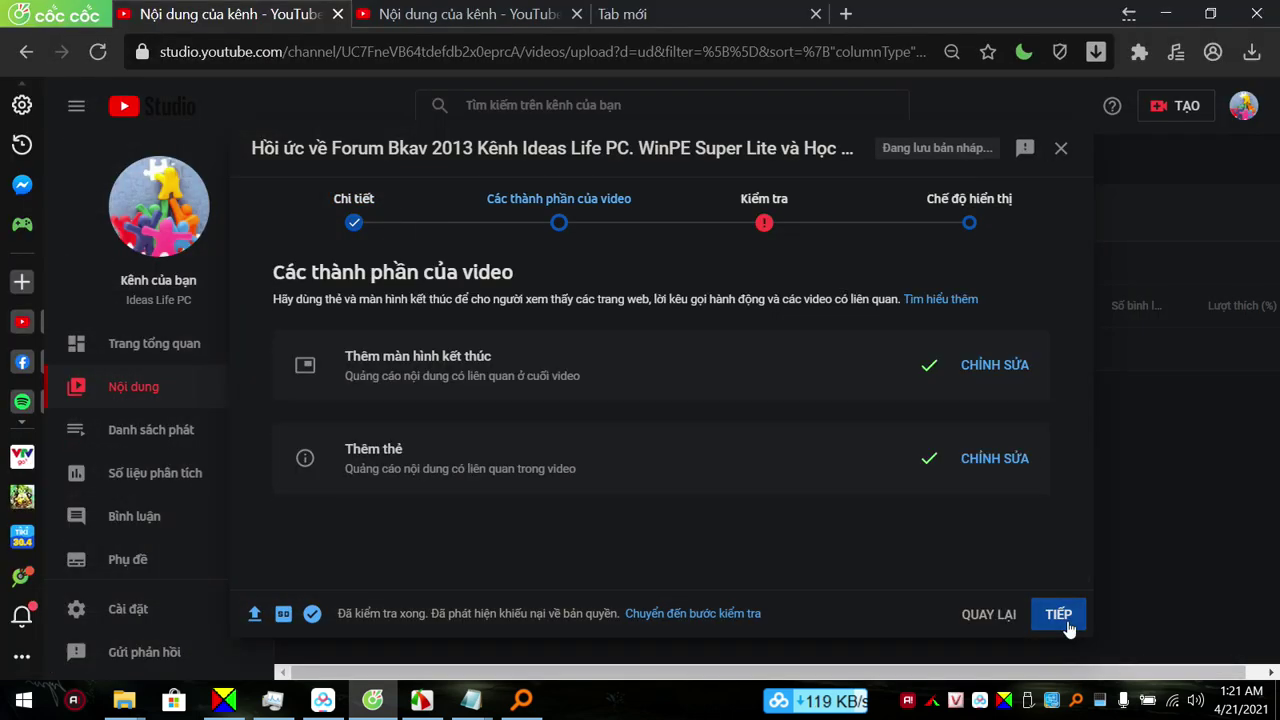
{"action": "left_click", "coordinate": [1058, 614]}
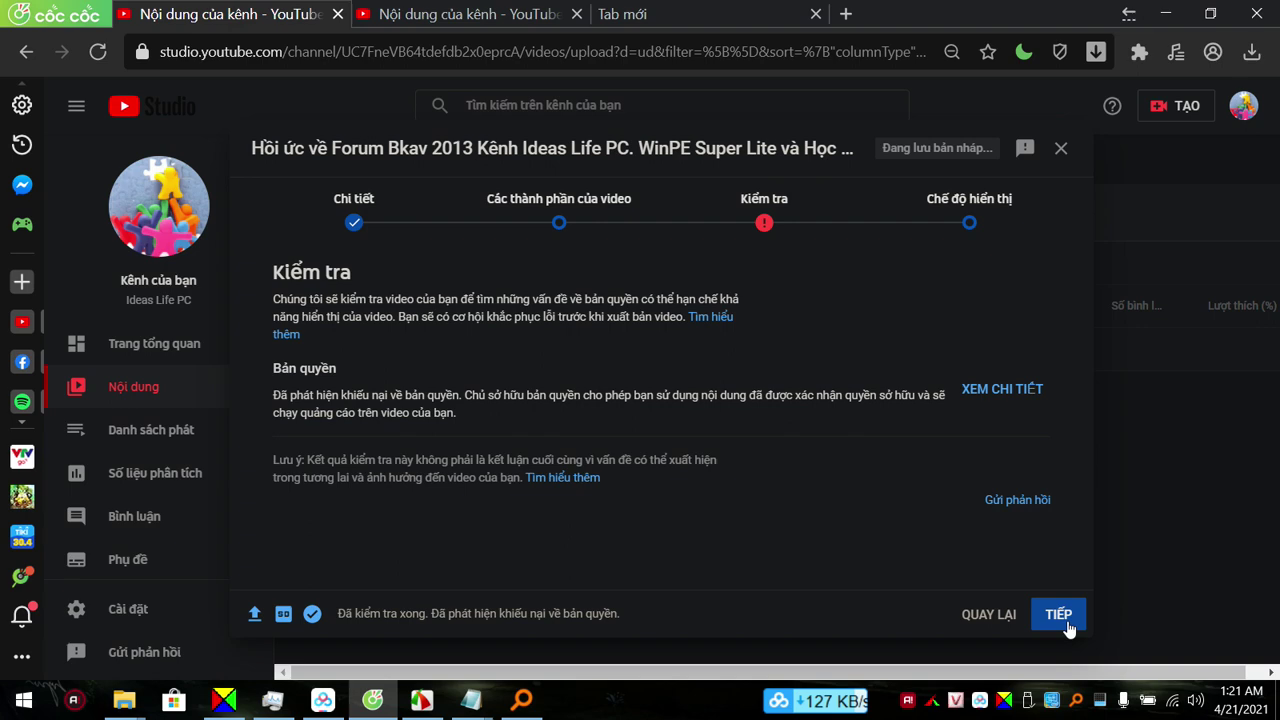
{"action": "left_click", "coordinate": [1003, 389]}
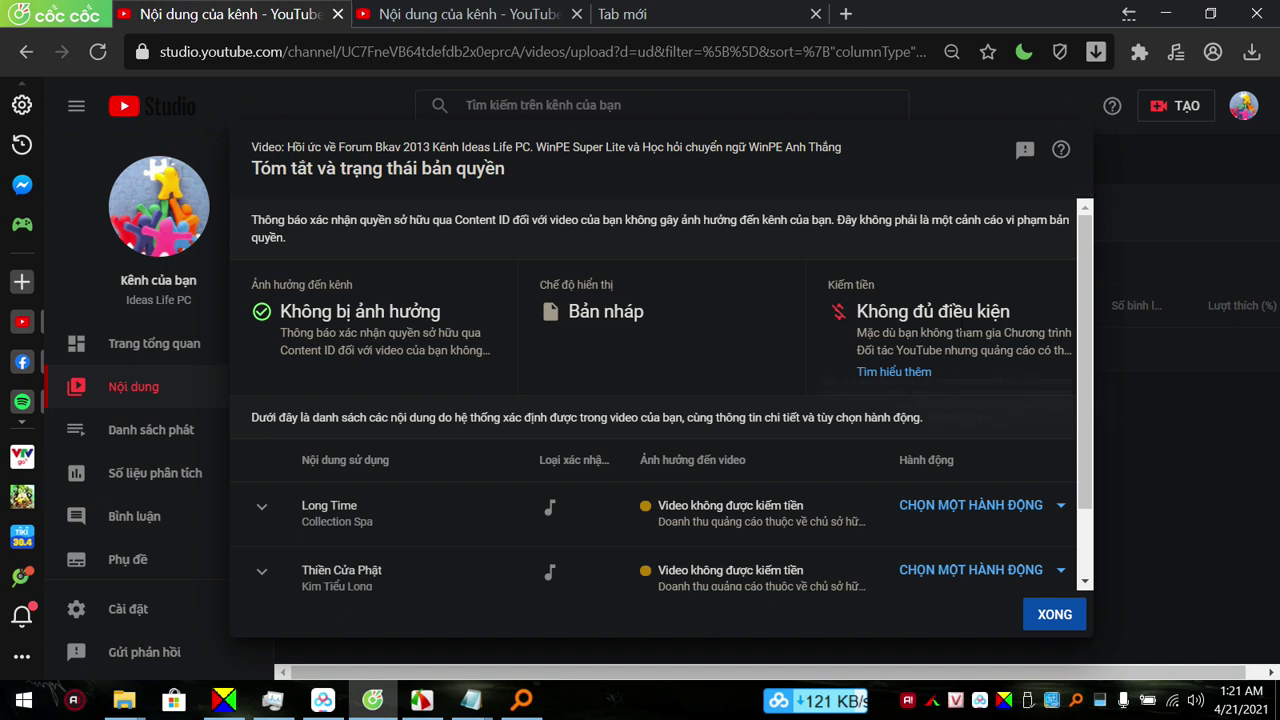
{"action": "scroll", "coordinate": [835, 487], "scroll_direction": "down", "scroll_amount": 1}
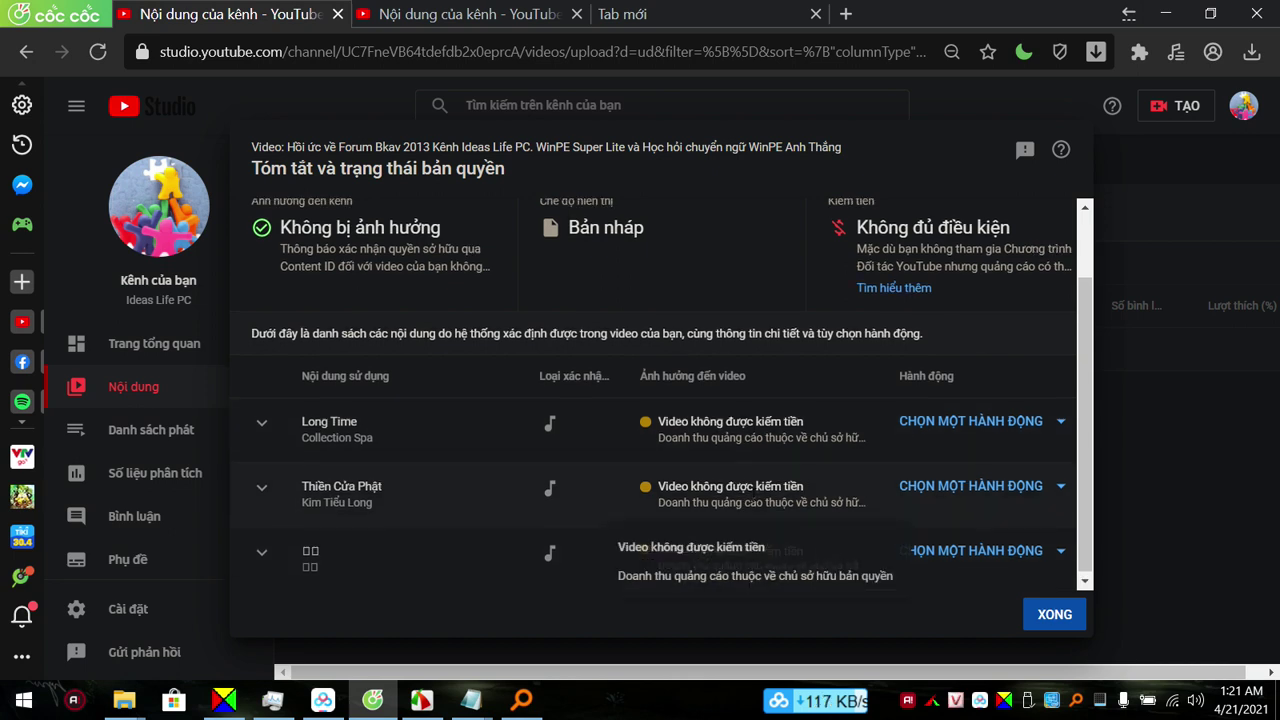
{"action": "scroll", "coordinate": [705, 482], "scroll_direction": "up", "scroll_amount": 1}
{"action": "scroll", "coordinate": [628, 480], "scroll_direction": "down", "scroll_amount": 1}
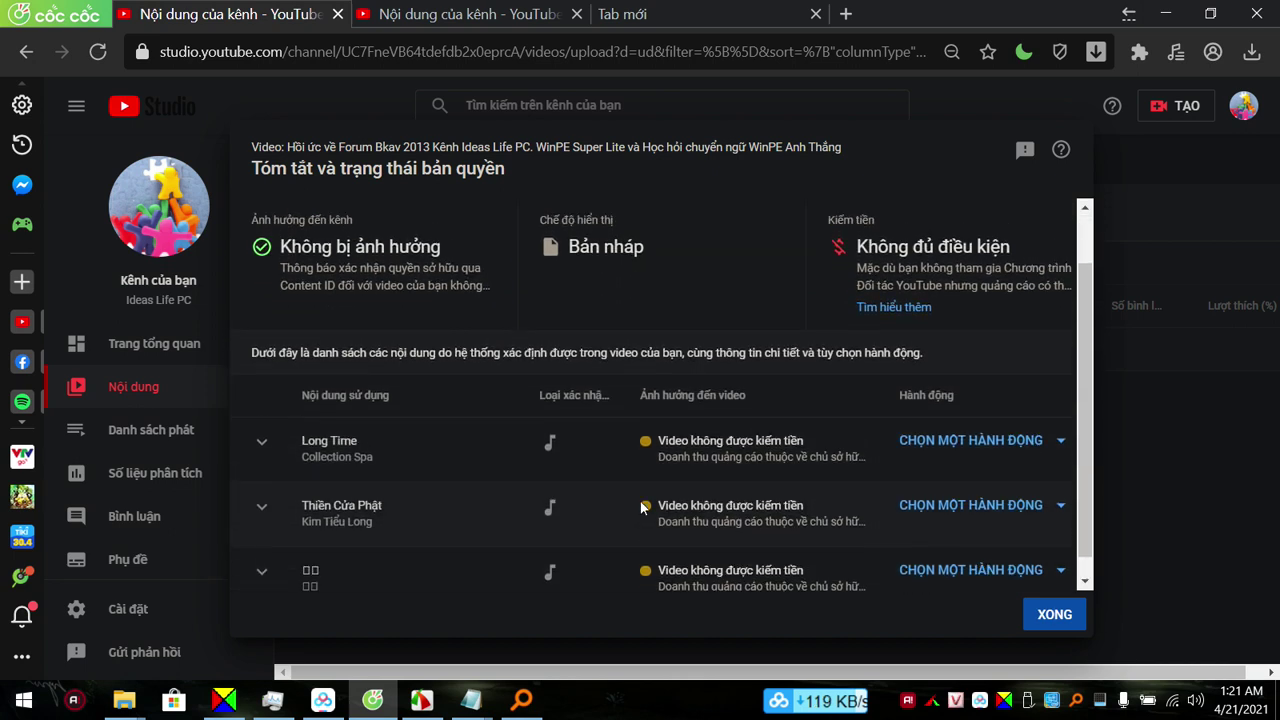
{"action": "scroll", "coordinate": [628, 480], "scroll_direction": "up", "scroll_amount": 1}
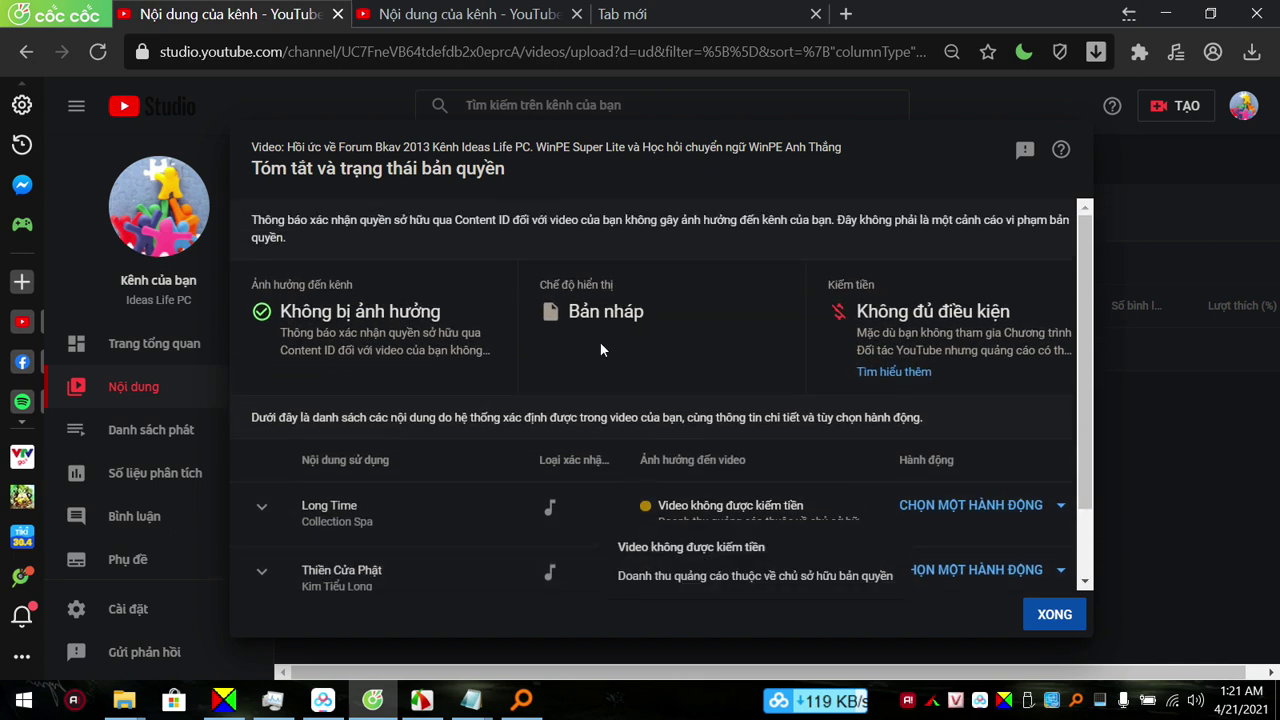
{"action": "left_click", "coordinate": [1066, 620]}
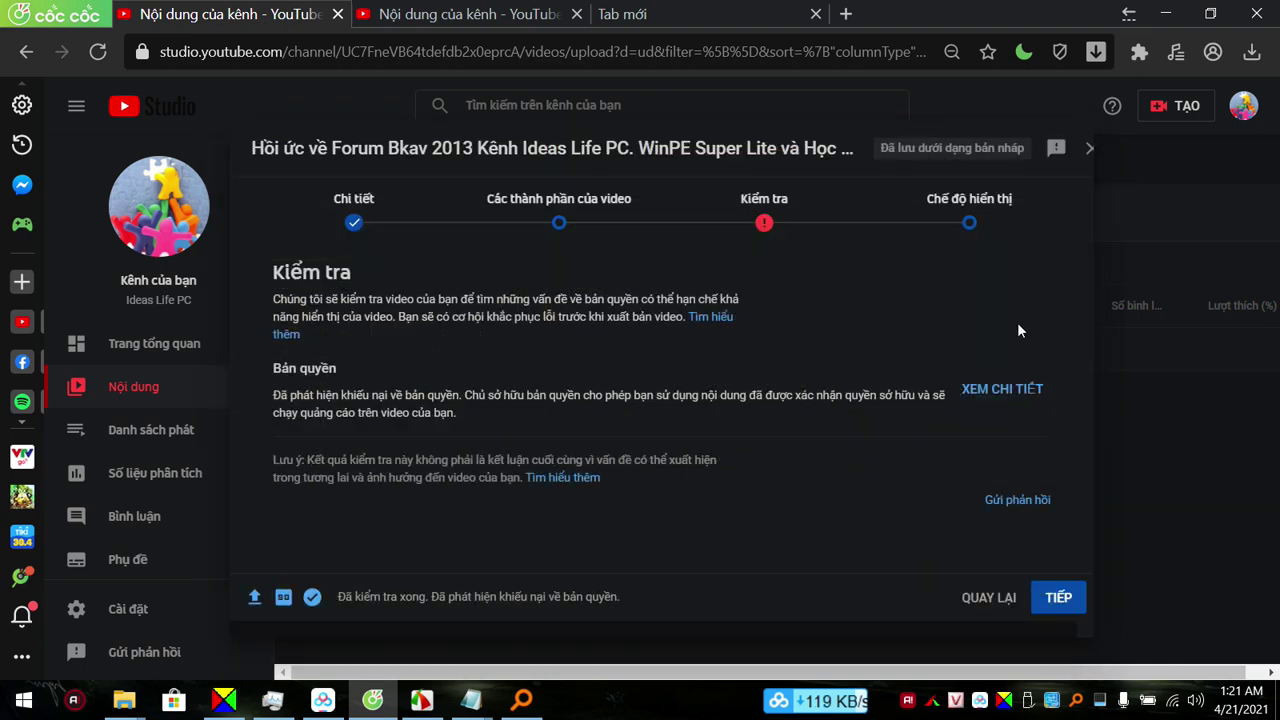
Advance to Visibility, review the options, and publish the Forum Bkav 2013 video.
{"action": "left_click", "coordinate": [1060, 598]}
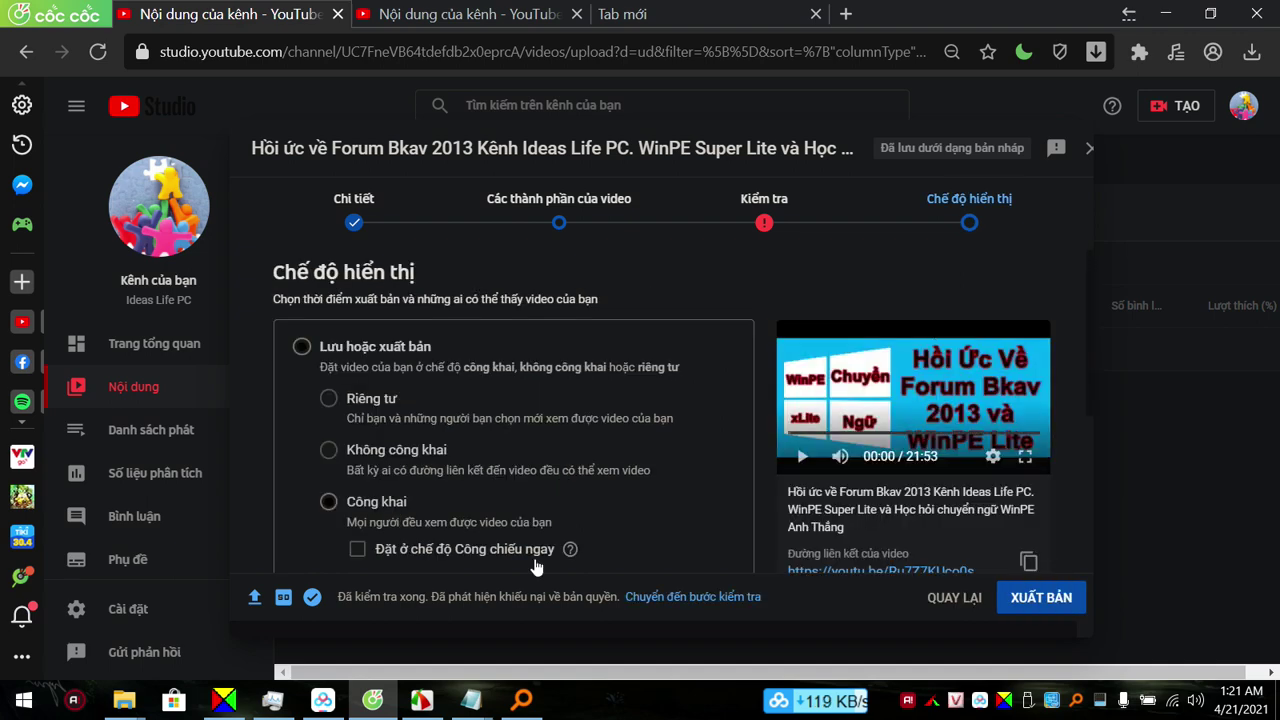
{"action": "scroll", "coordinate": [990, 476], "scroll_direction": "down", "scroll_amount": 3}
{"action": "scroll", "coordinate": [990, 476], "scroll_direction": "up", "scroll_amount": 1}
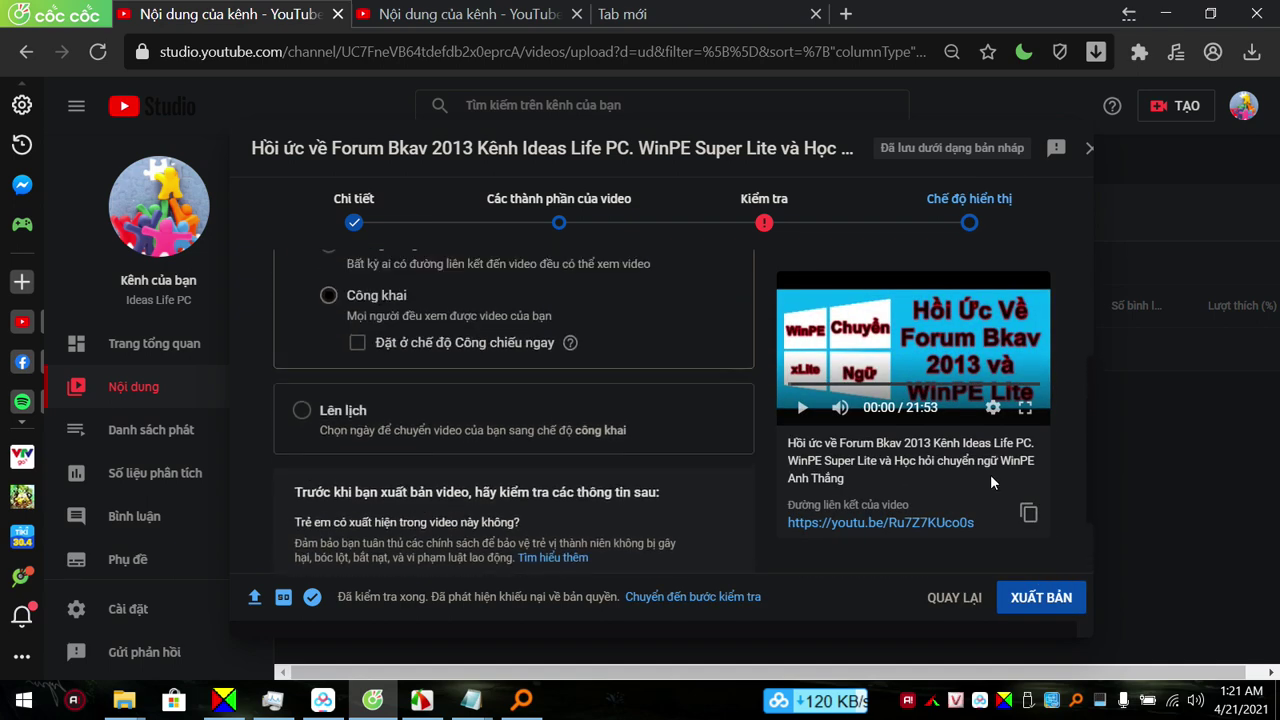
{"action": "left_click", "coordinate": [1045, 598]}
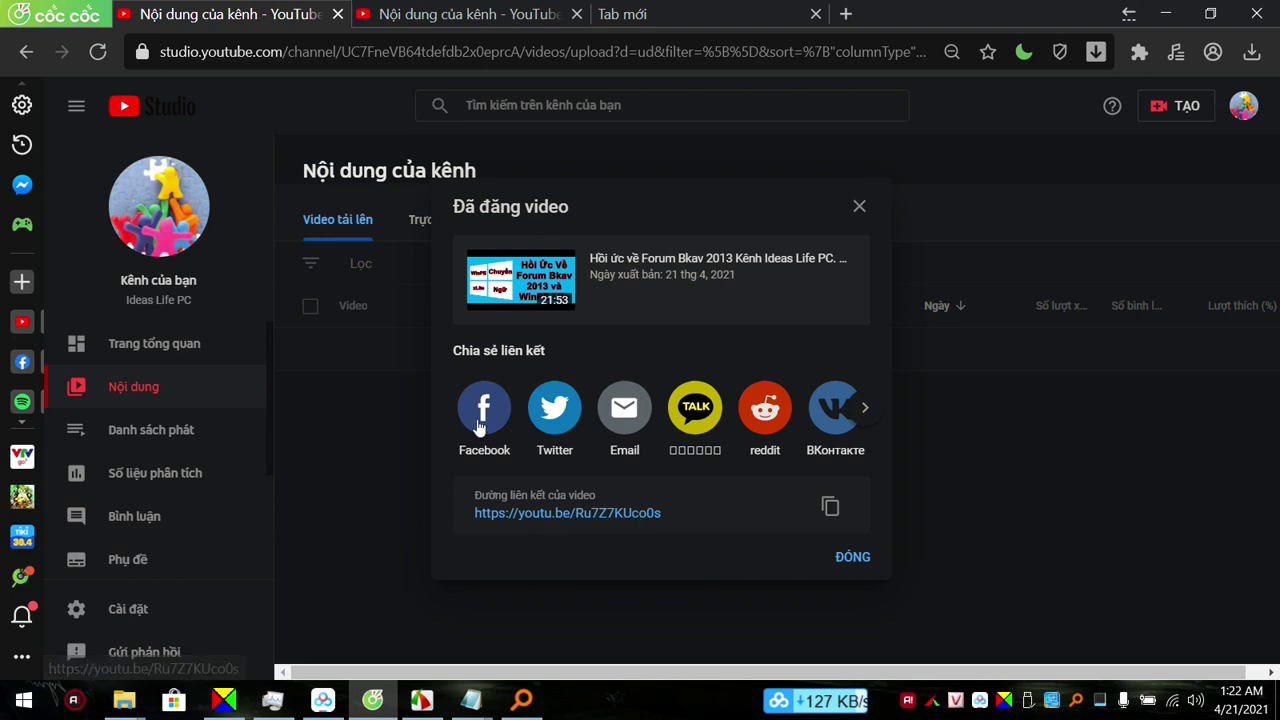
Browse the share sites, close the goo tab that opened, and follow the youtu.be link.
{"action": "left_click", "coordinate": [864, 410]}
{"action": "left_click", "coordinate": [864, 412]}
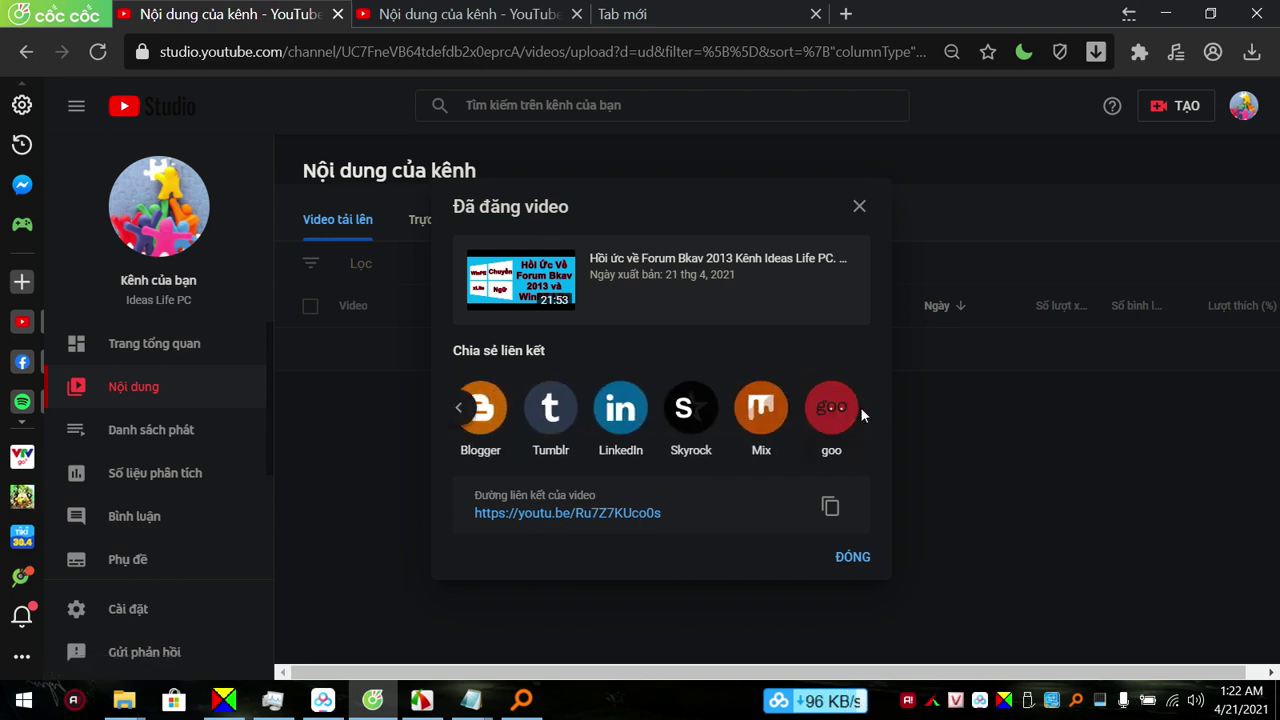
{"action": "left_click", "coordinate": [858, 408]}
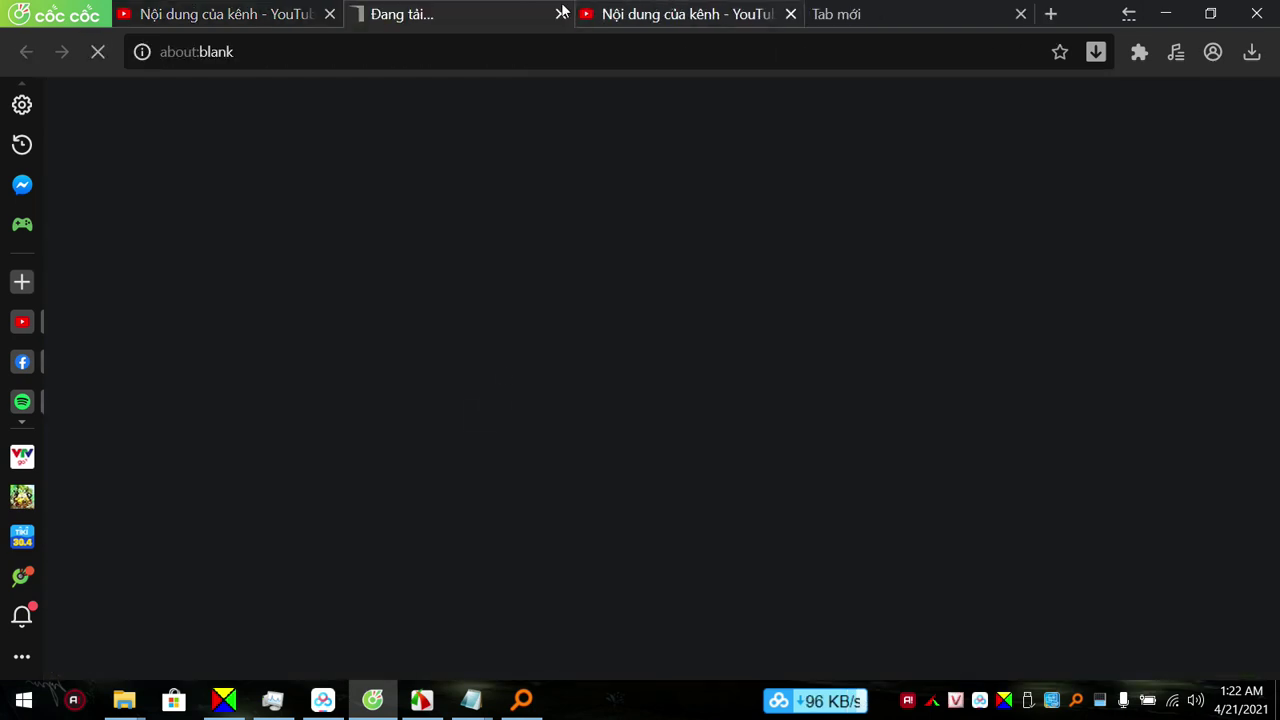
{"action": "left_click", "coordinate": [277, 14]}
{"action": "left_click", "coordinate": [451, 16]}
{"action": "left_click", "coordinate": [556, 14]}
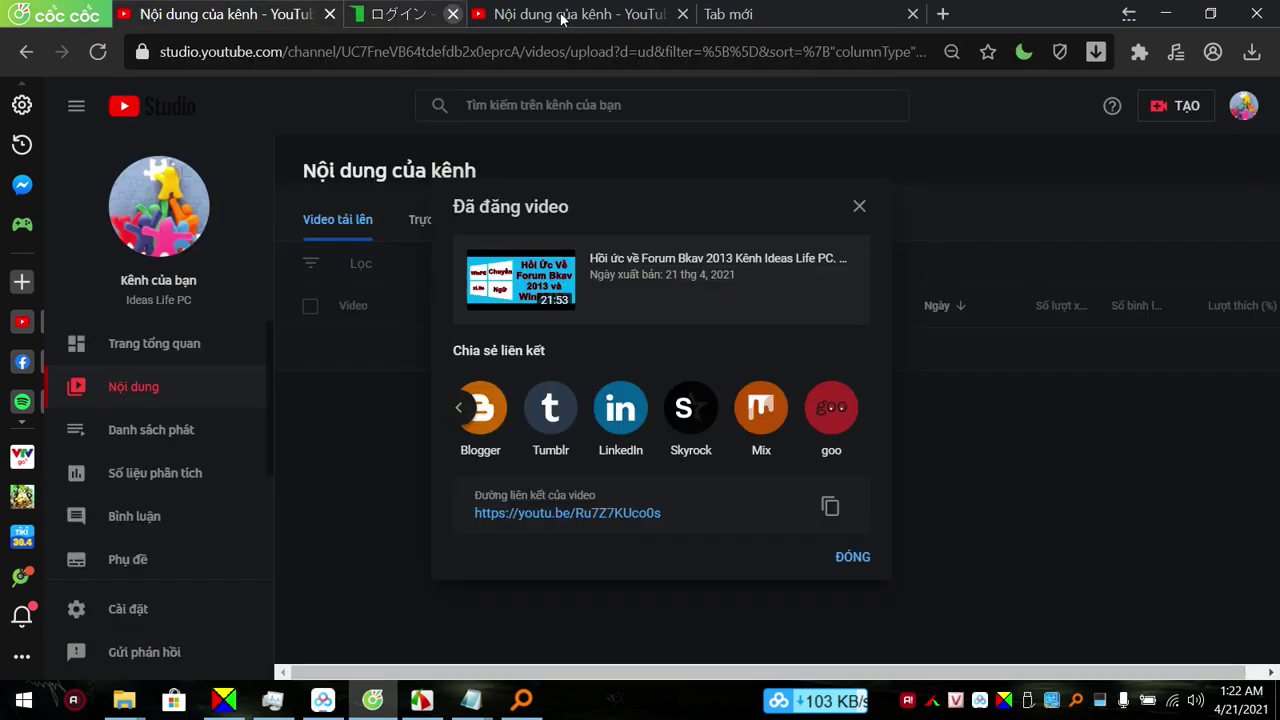
{"action": "left_click", "coordinate": [599, 518]}
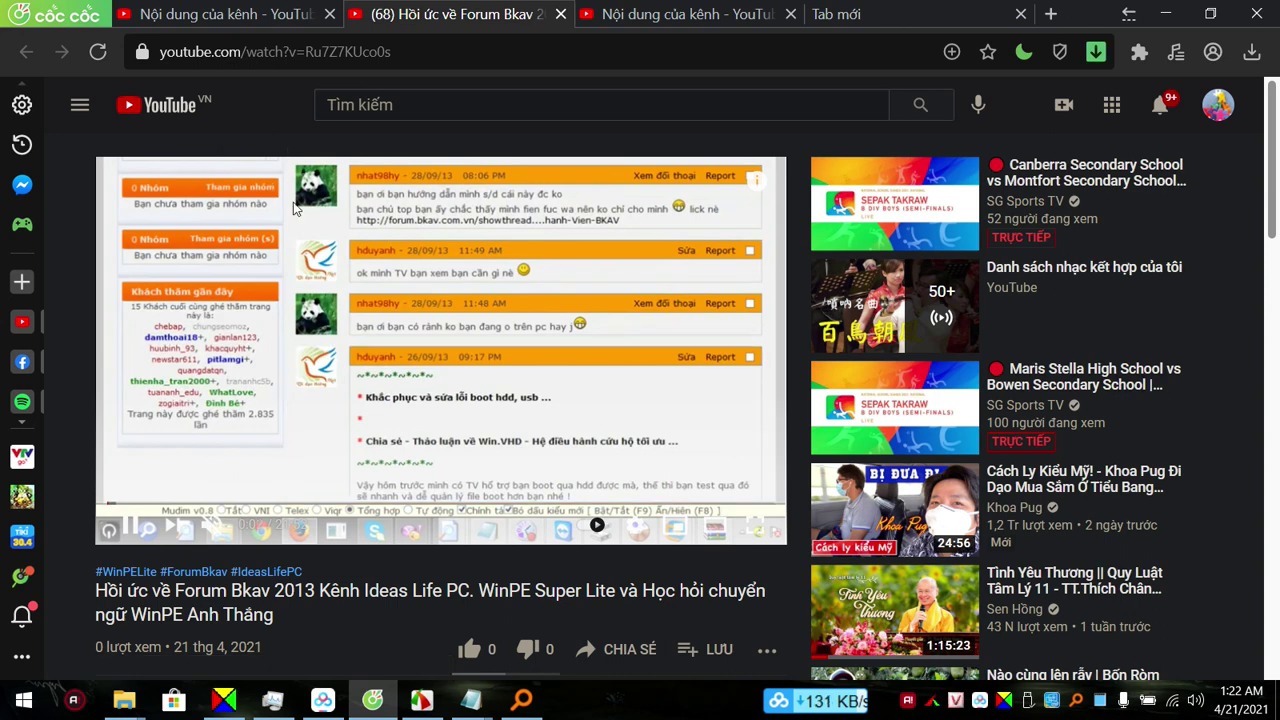
Set the video player's quality to 720p.
{"action": "left_click", "coordinate": [688, 527]}
{"action": "left_click", "coordinate": [697, 474]}
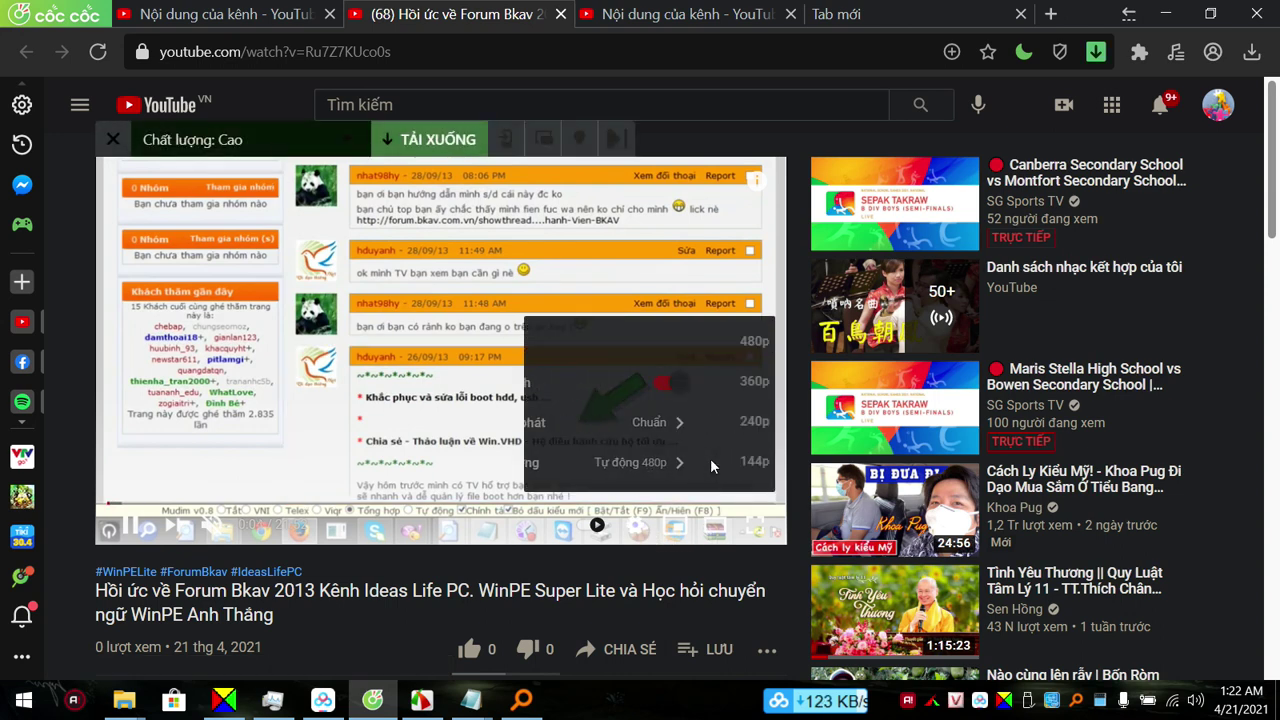
{"action": "left_click", "coordinate": [565, 305]}
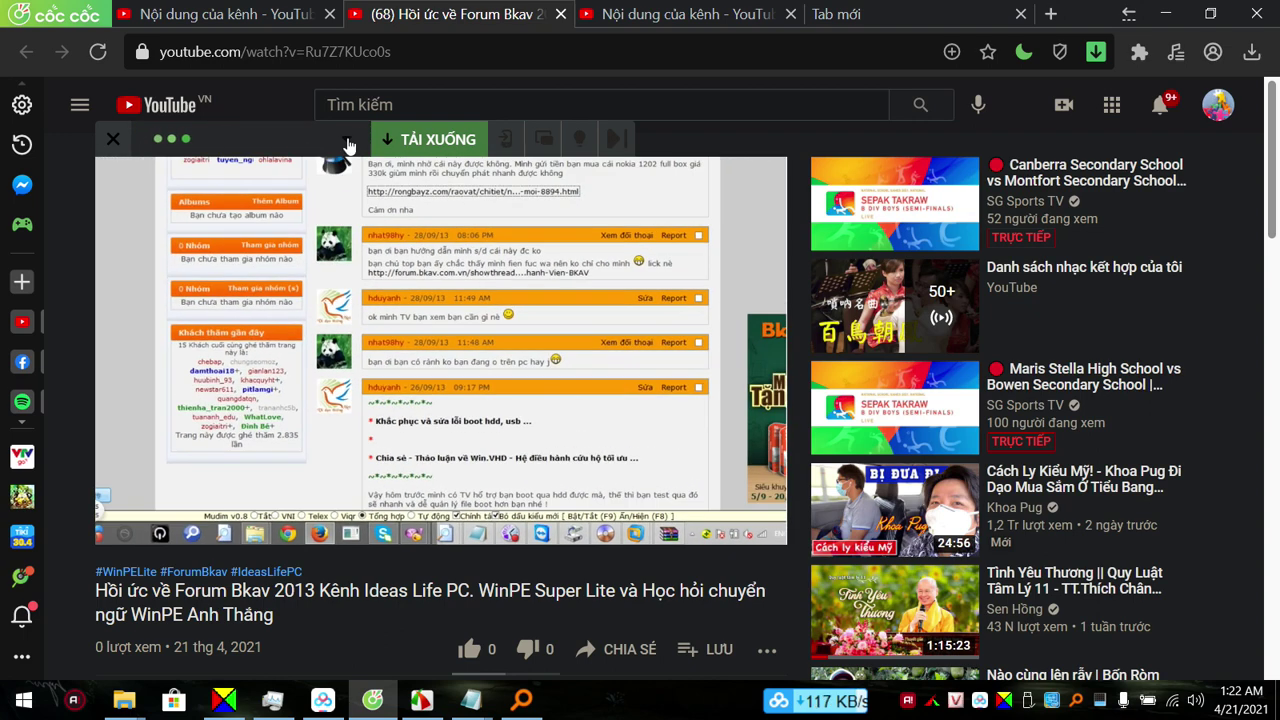
Download the video as a Standard-quality MP4 through the Cốc Cốc download bar.
{"action": "left_click", "coordinate": [347, 141]}
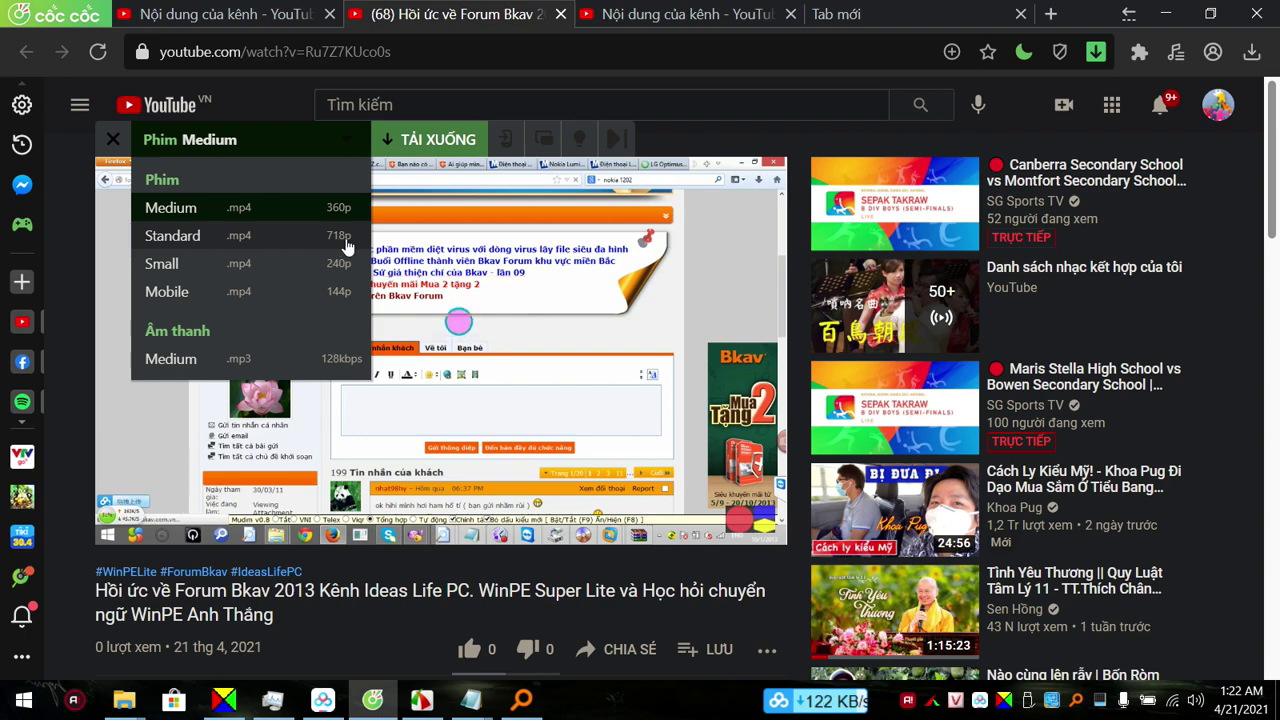
{"action": "left_click", "coordinate": [172, 236]}
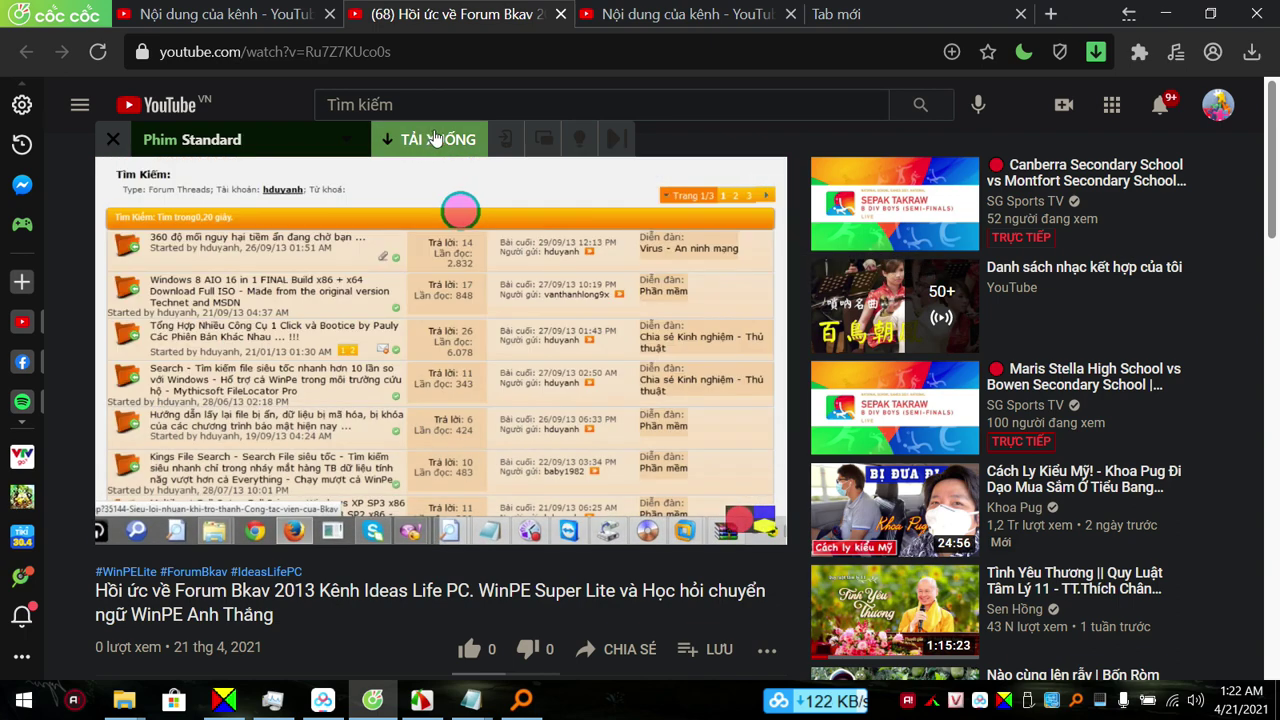
{"action": "left_click", "coordinate": [441, 143]}
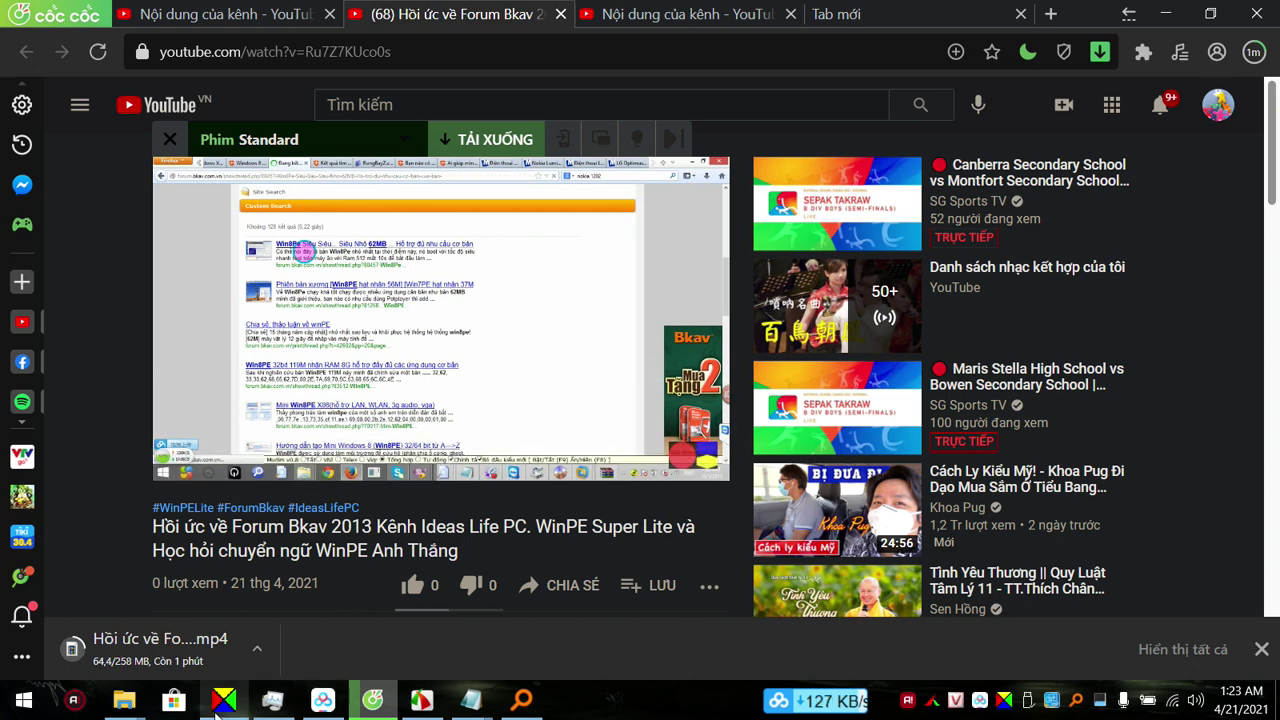
Check the Forum Bkav AVI's size (56,591,683 KB) in its Properties on the (L:) 220GB drive.
{"action": "mouse_move", "coordinate": [124, 700]}
{"action": "left_click", "coordinate": [291, 593]}
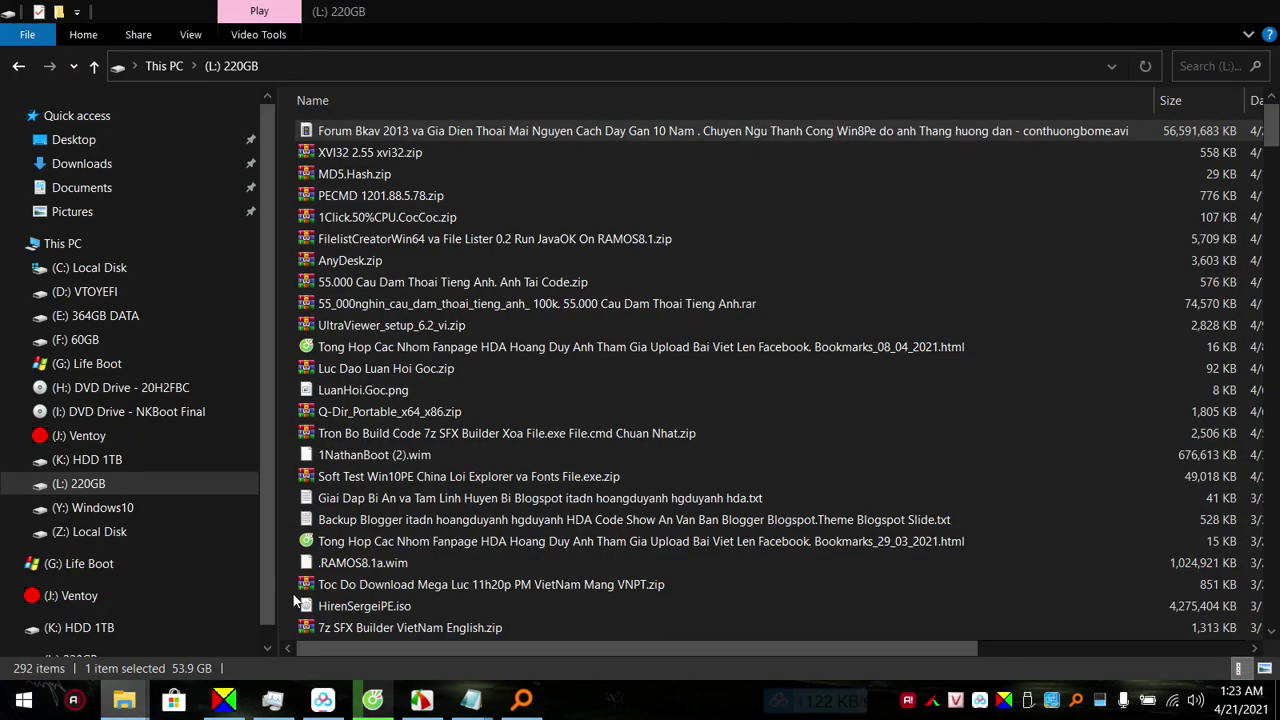
{"action": "left_click", "coordinate": [658, 135]}
{"action": "left_click", "coordinate": [603, 144]}
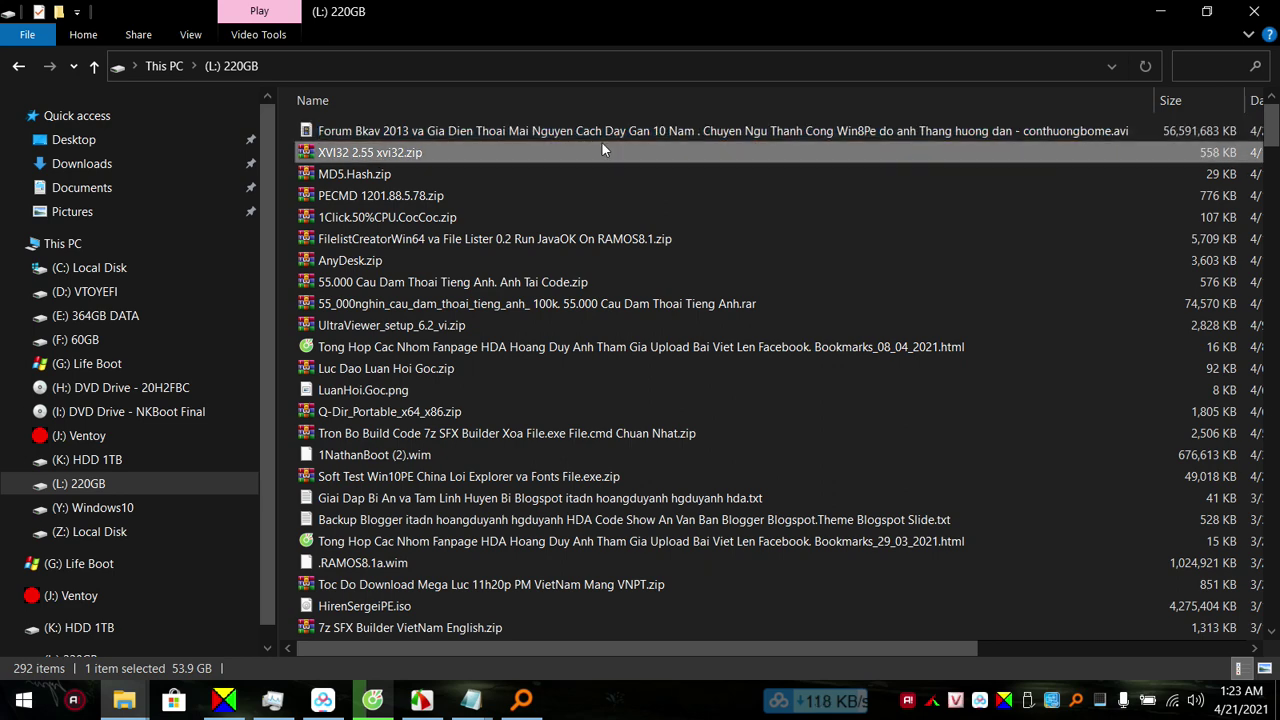
{"action": "left_click", "coordinate": [618, 138]}
{"action": "right_click", "coordinate": [625, 135]}
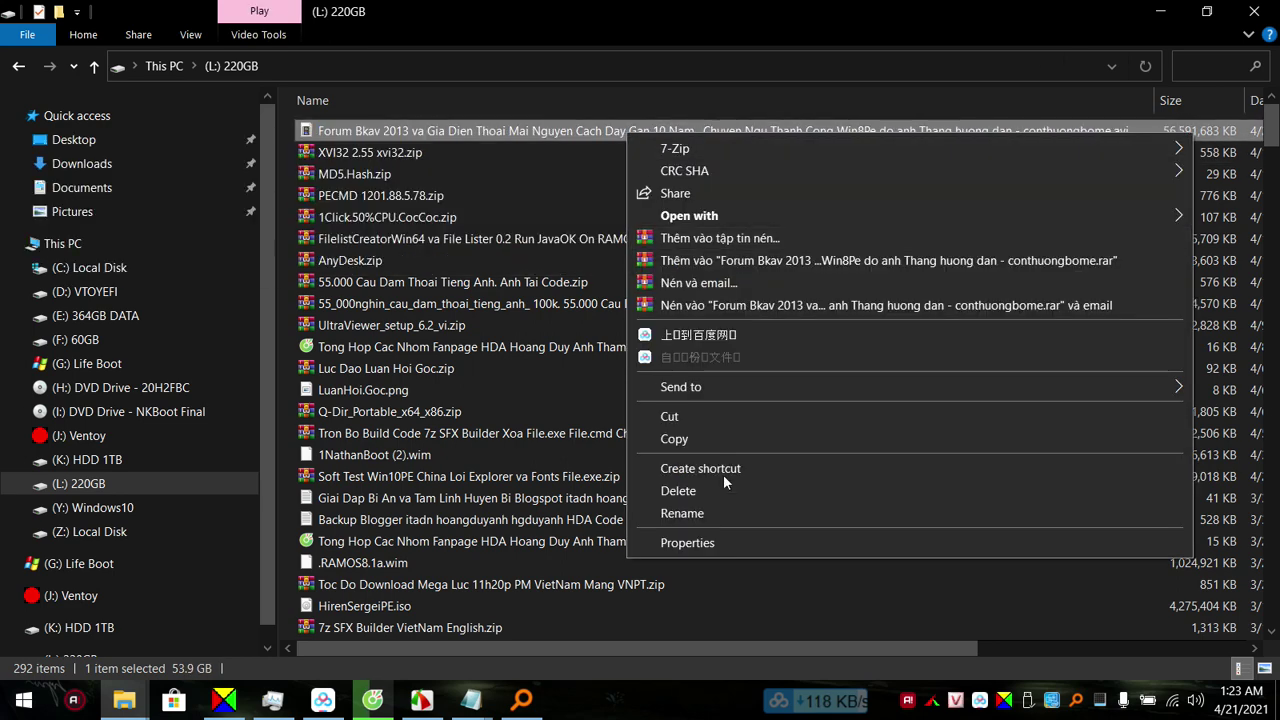
{"action": "left_click", "coordinate": [720, 542]}
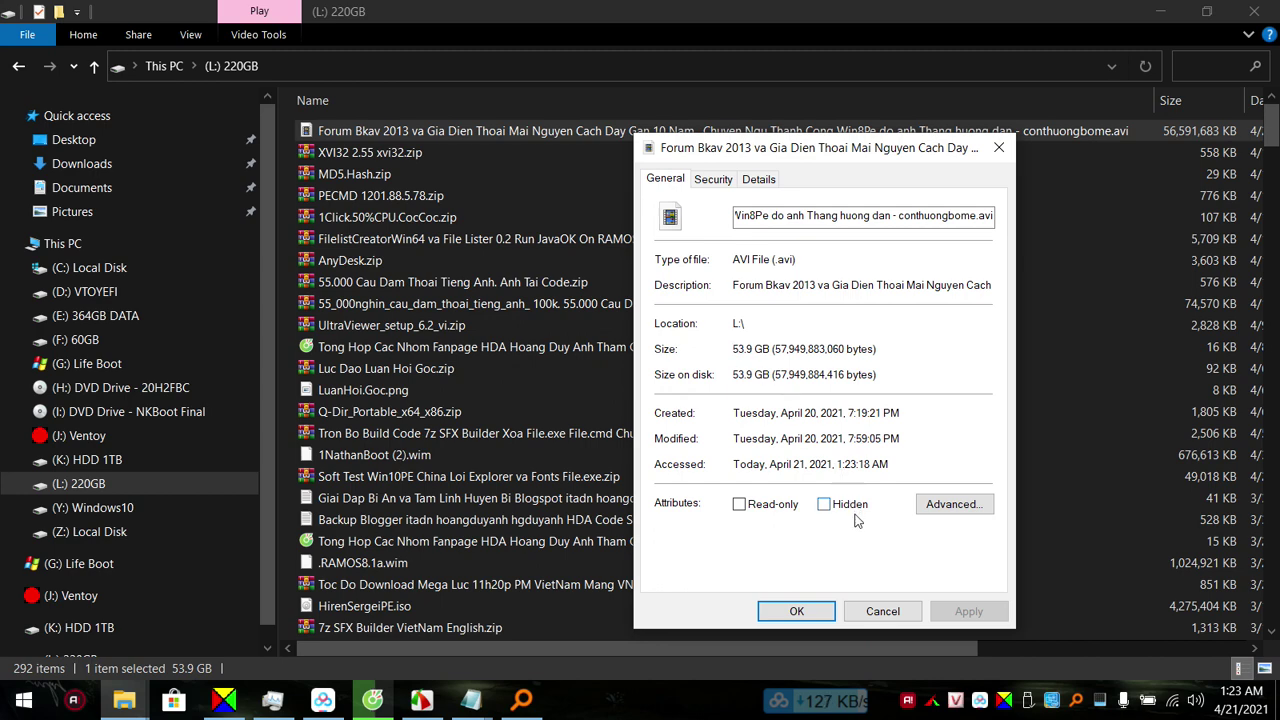
{"action": "left_click", "coordinate": [869, 613]}
Dismiss the AVI's open-with prompt and the volume panel, returning to the 220GB drive window.
{"action": "left_click", "coordinate": [393, 153]}
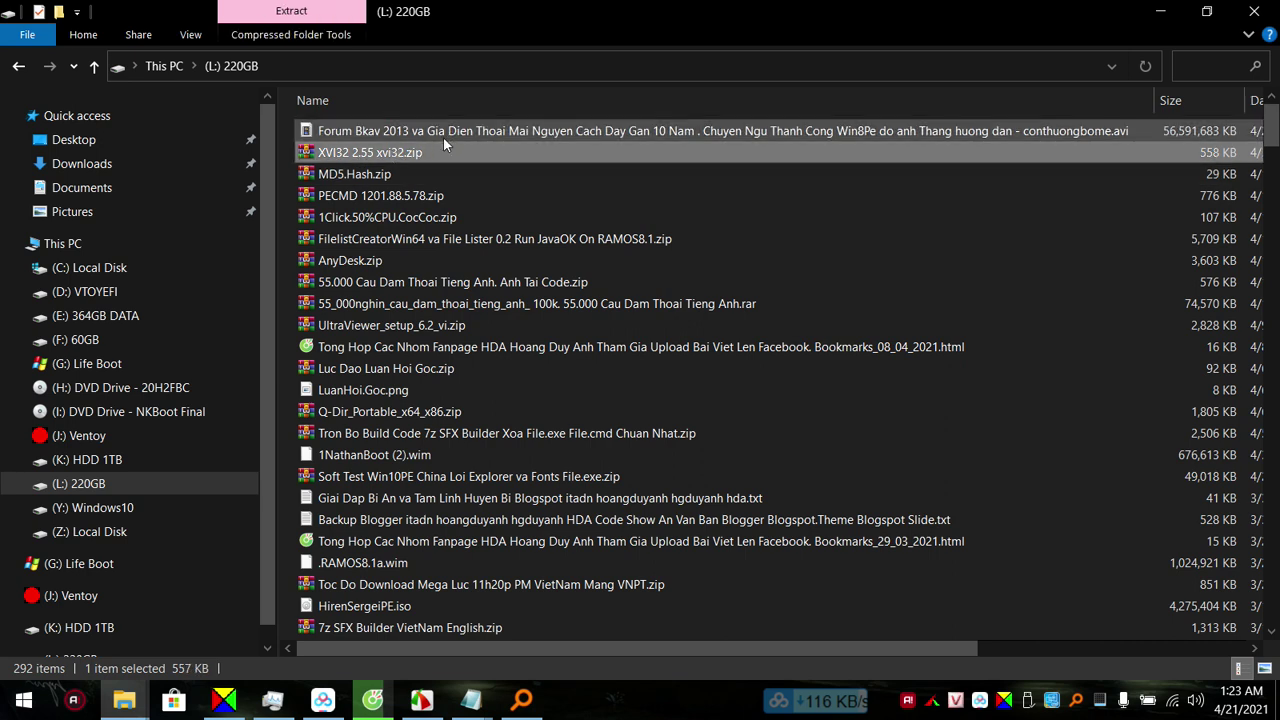
{"action": "left_click", "coordinate": [473, 133]}
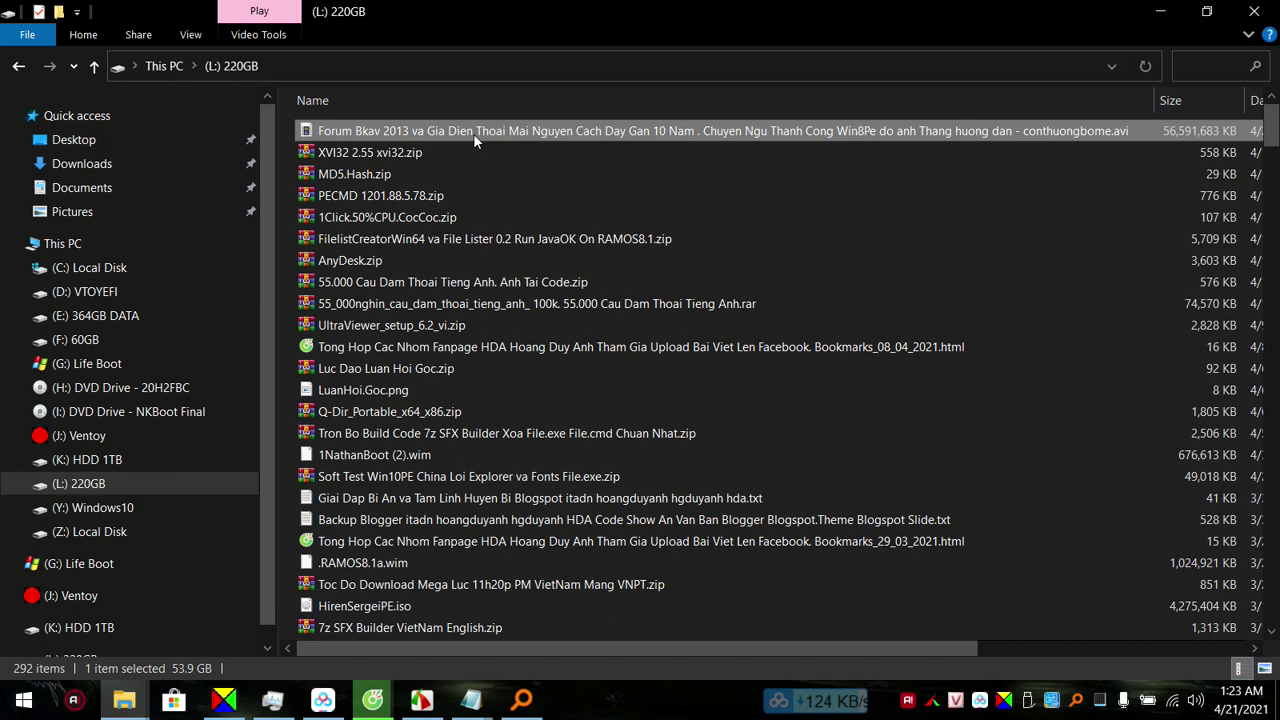
{"action": "key", "text": "Return"}
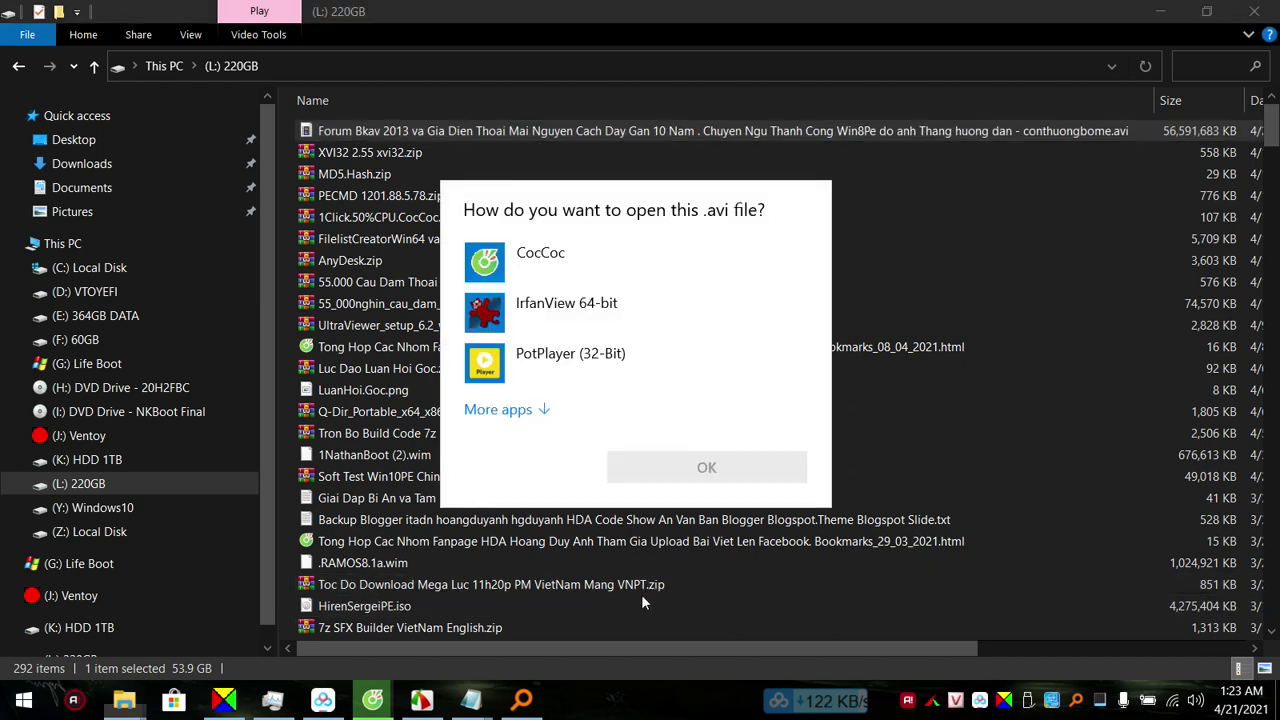
{"action": "left_click", "coordinate": [1163, 650]}
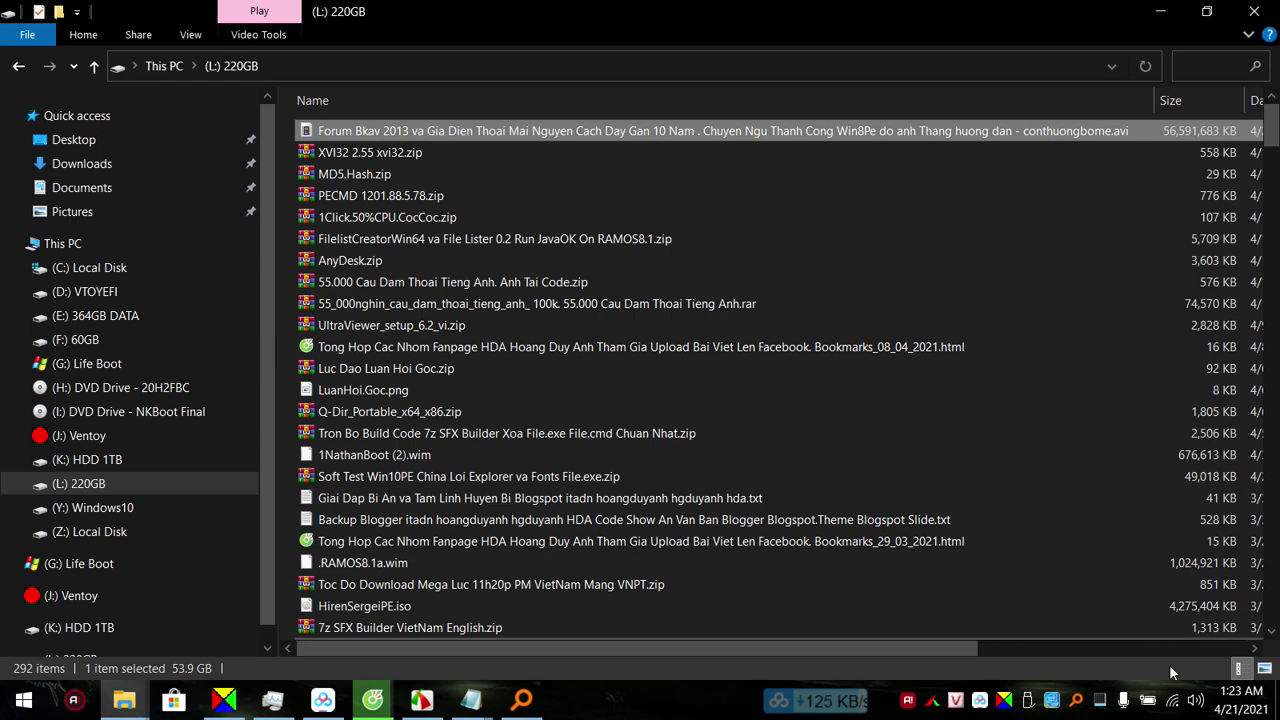
{"action": "left_click", "coordinate": [1195, 703]}
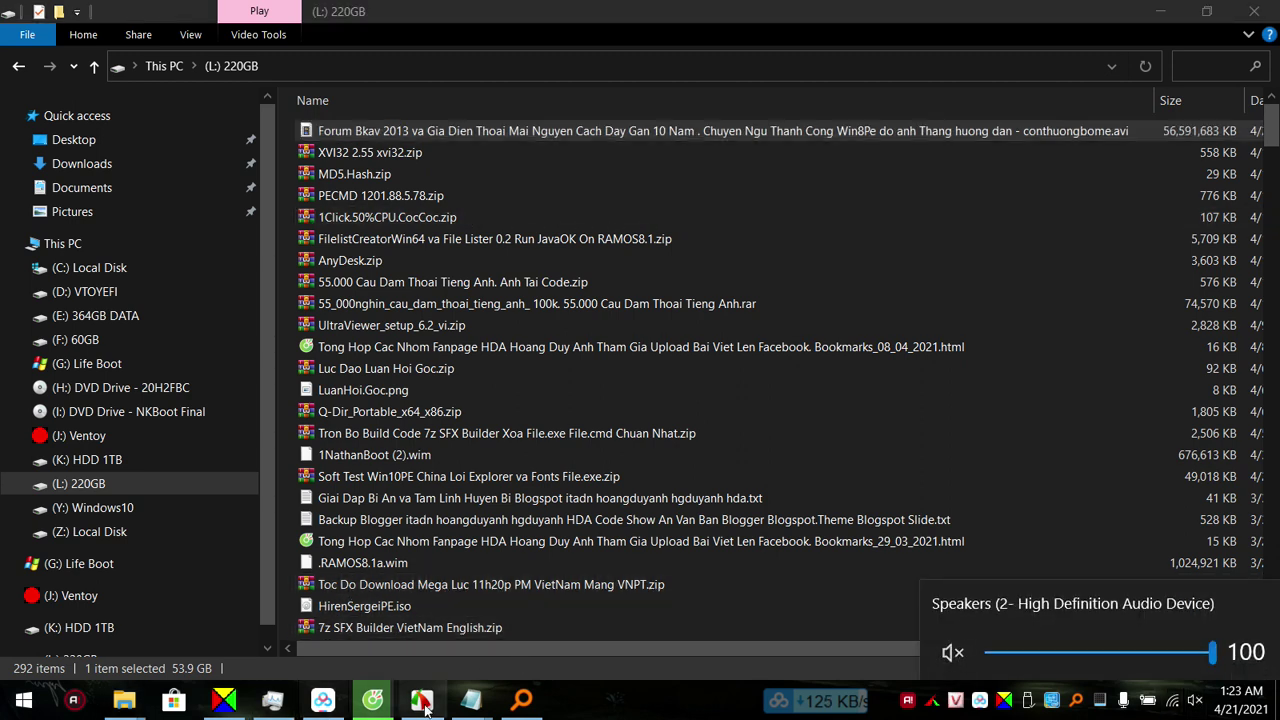
{"action": "left_click", "coordinate": [124, 700]}
{"action": "left_click", "coordinate": [348, 634]}
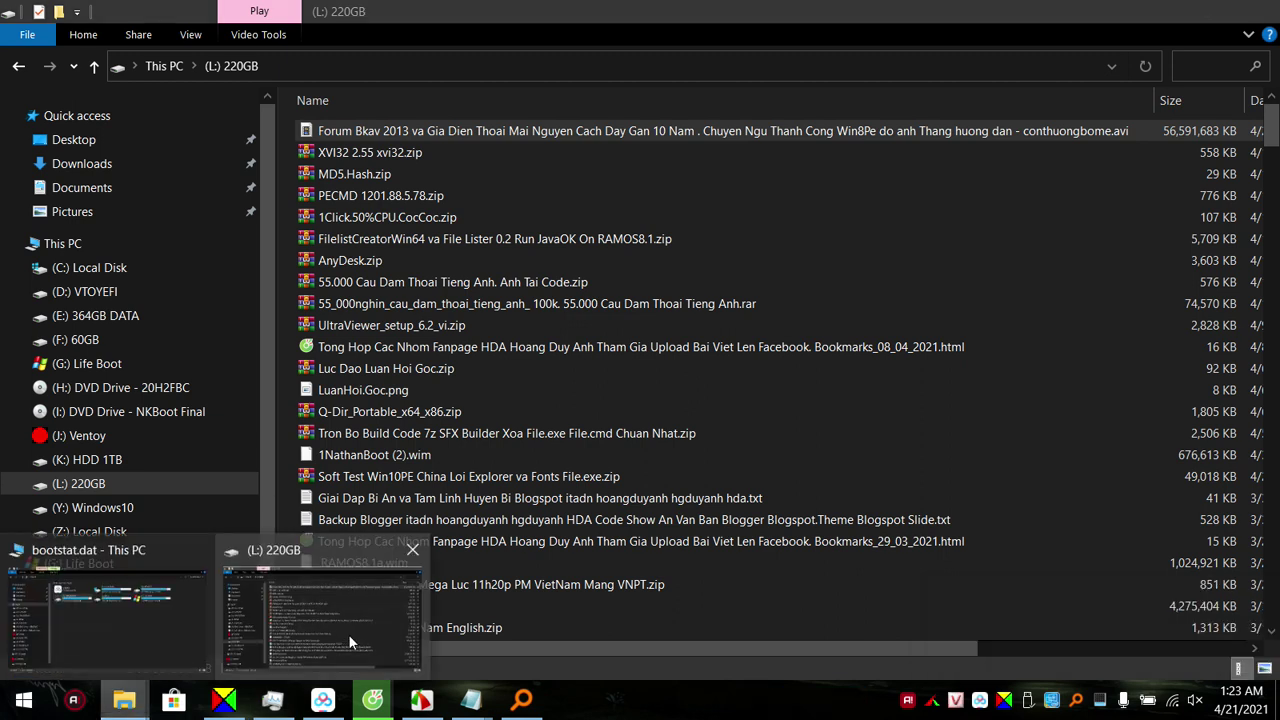
Open the Forum Bkav AVI in PotPlayer (32-Bit).
{"action": "double_click", "coordinate": [524, 136]}
{"action": "left_click", "coordinate": [522, 364]}
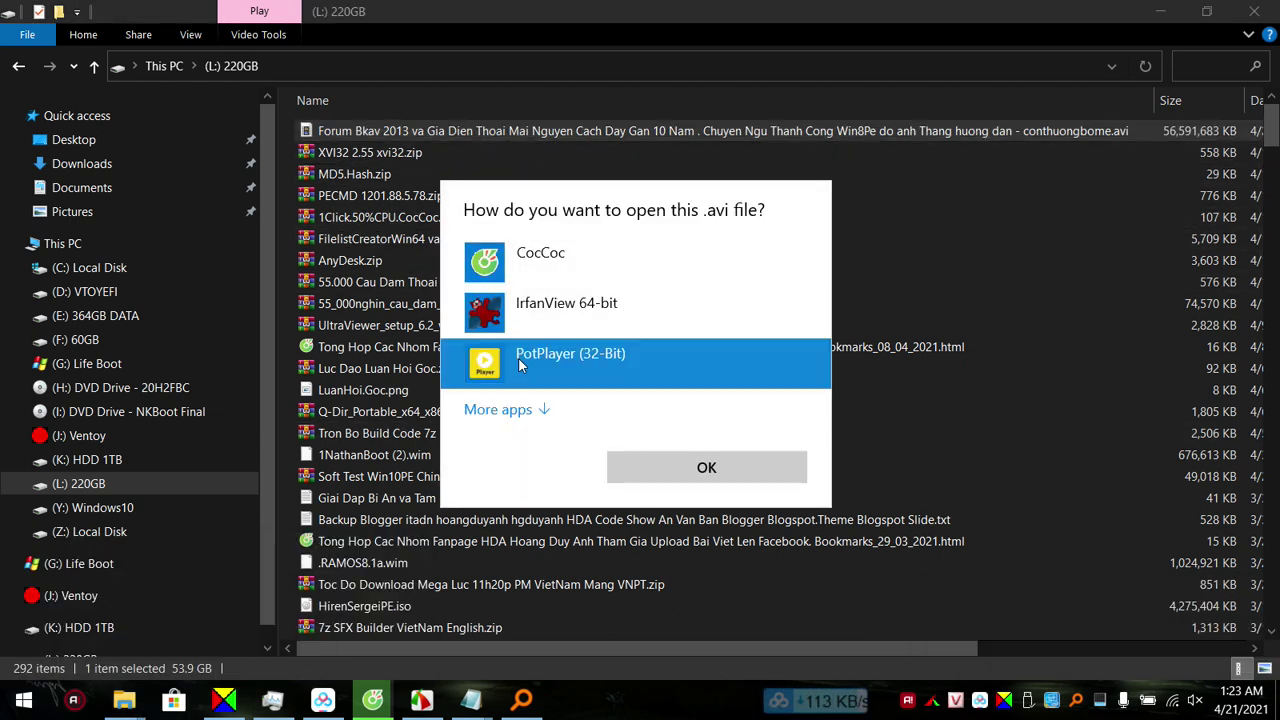
{"action": "left_click", "coordinate": [680, 467]}
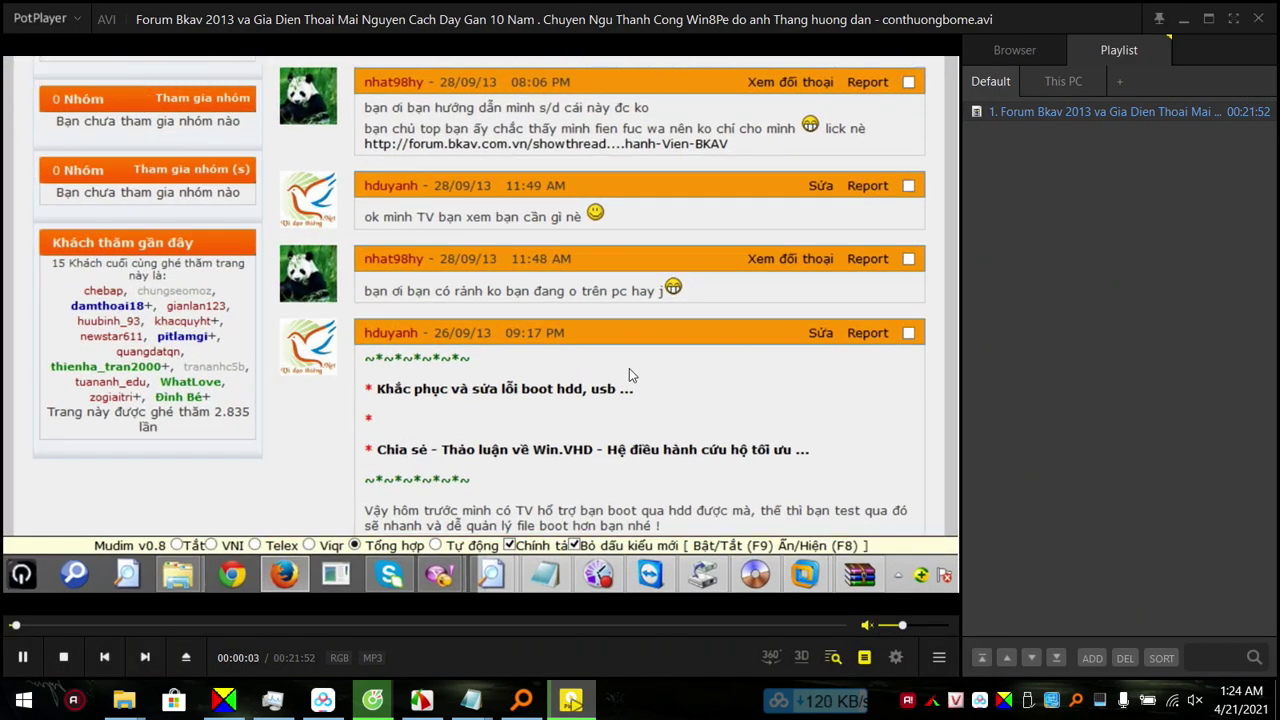
Check playback at 13:53, 14:54, 17:20 and about 19:29, then pause and return to the browser.
{"action": "left_click", "coordinate": [539, 624]}
{"action": "left_click", "coordinate": [577, 625]}
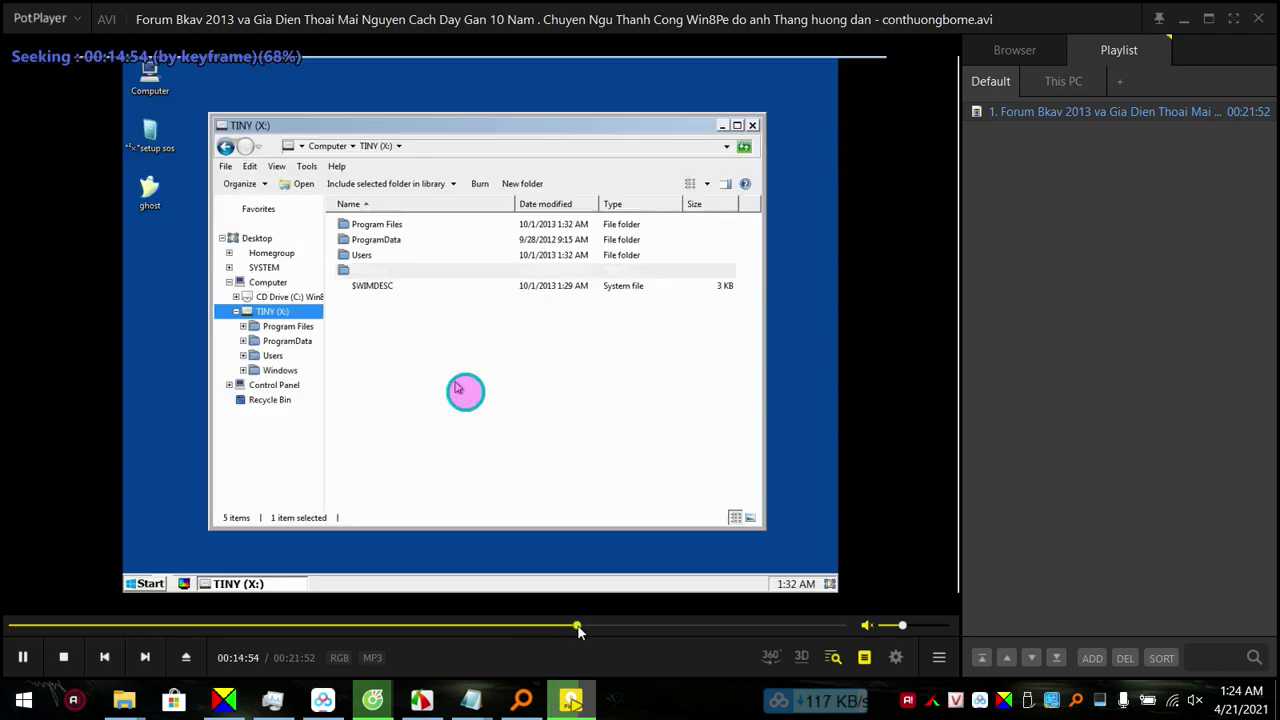
{"action": "left_click", "coordinate": [669, 625]}
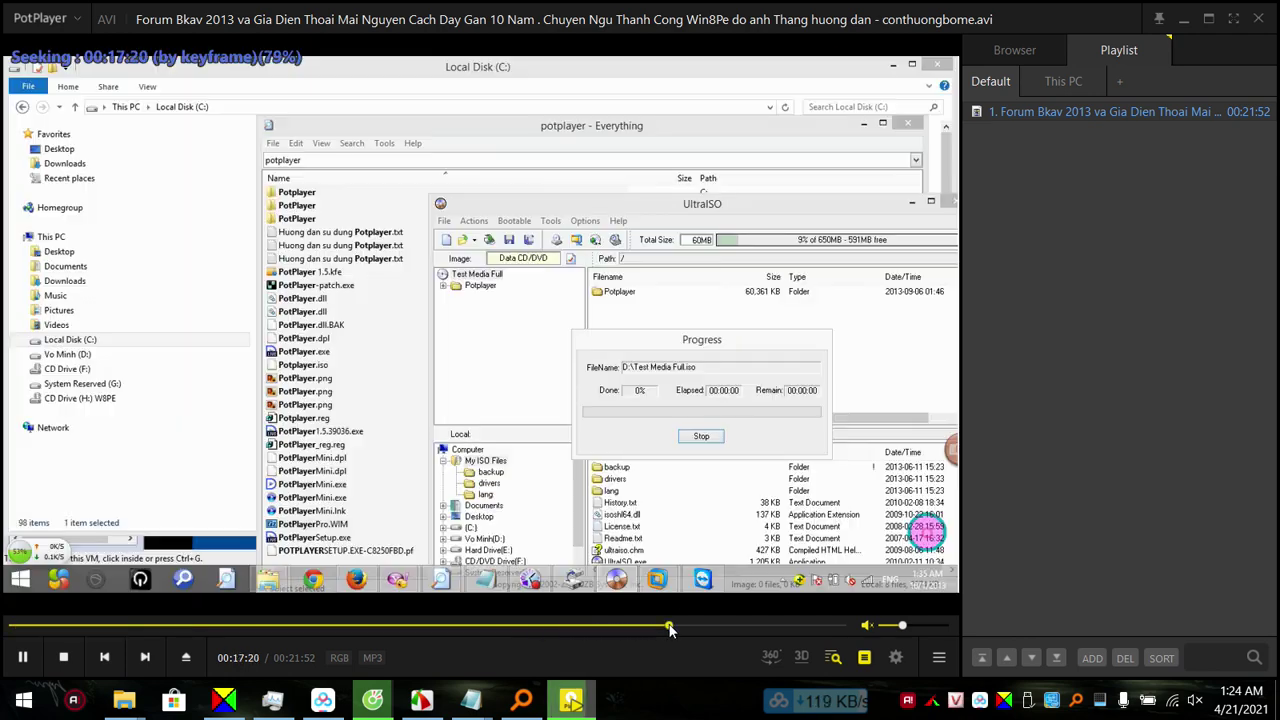
{"action": "left_click", "coordinate": [750, 625]}
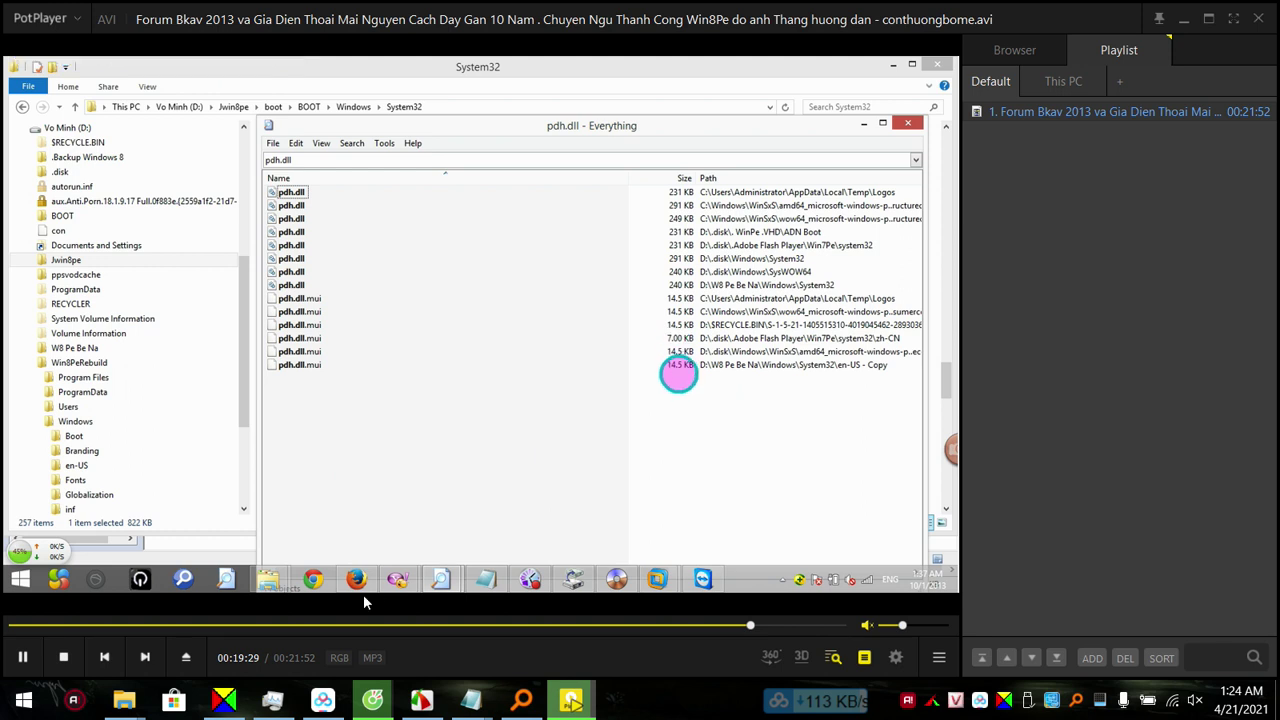
{"action": "left_click", "coordinate": [40, 660]}
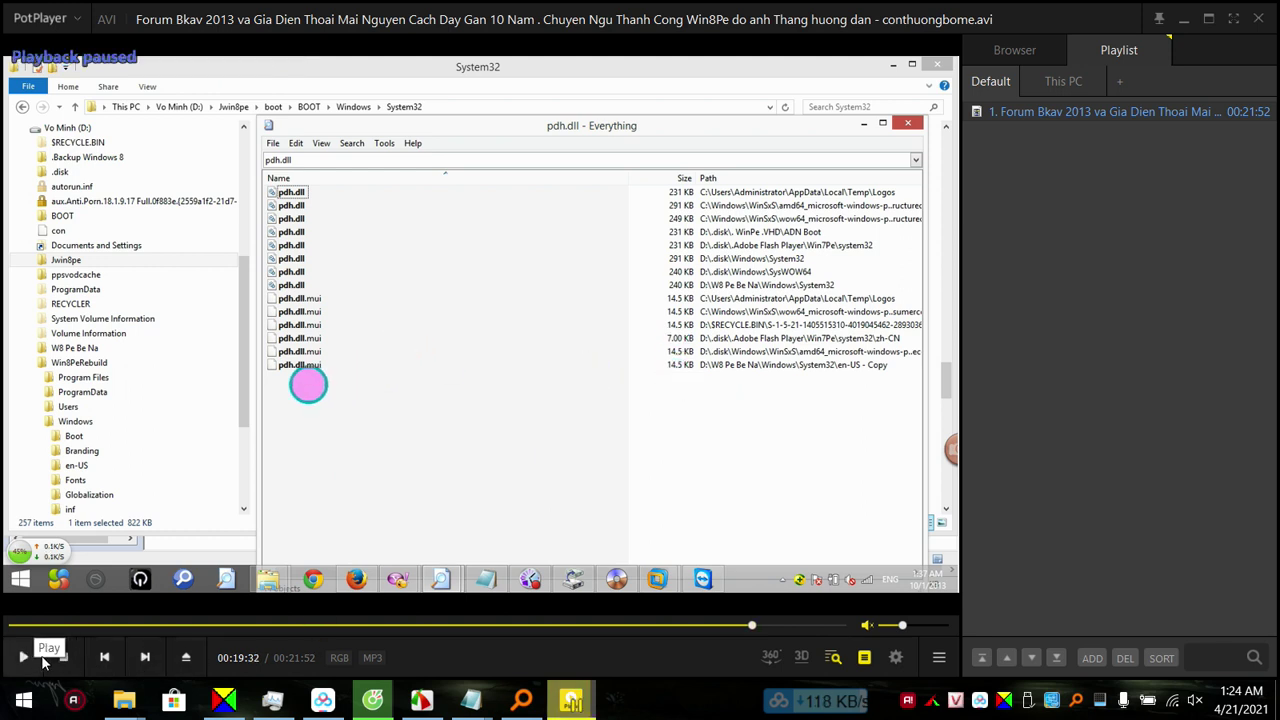
{"action": "left_click", "coordinate": [374, 701]}
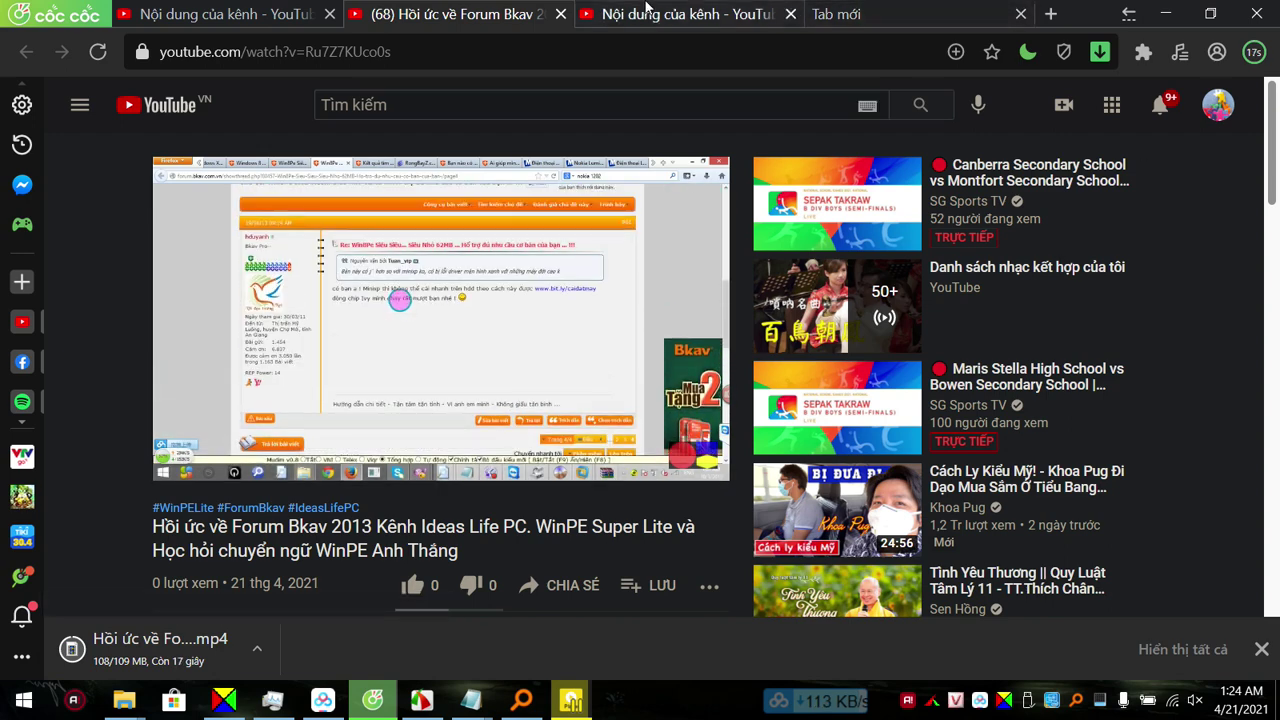
Return to the channel content page and close the published-video summary.
{"action": "left_click", "coordinate": [771, 10]}
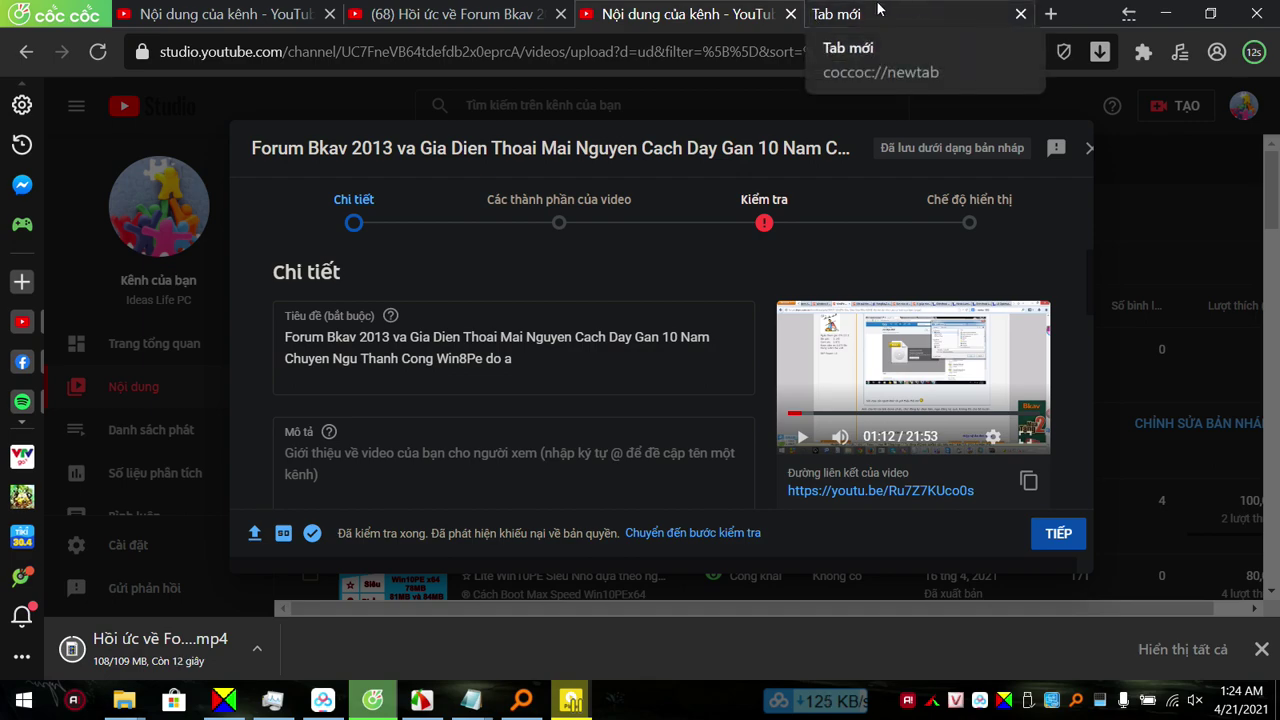
{"action": "left_click", "coordinate": [838, 13]}
{"action": "left_click", "coordinate": [452, 10]}
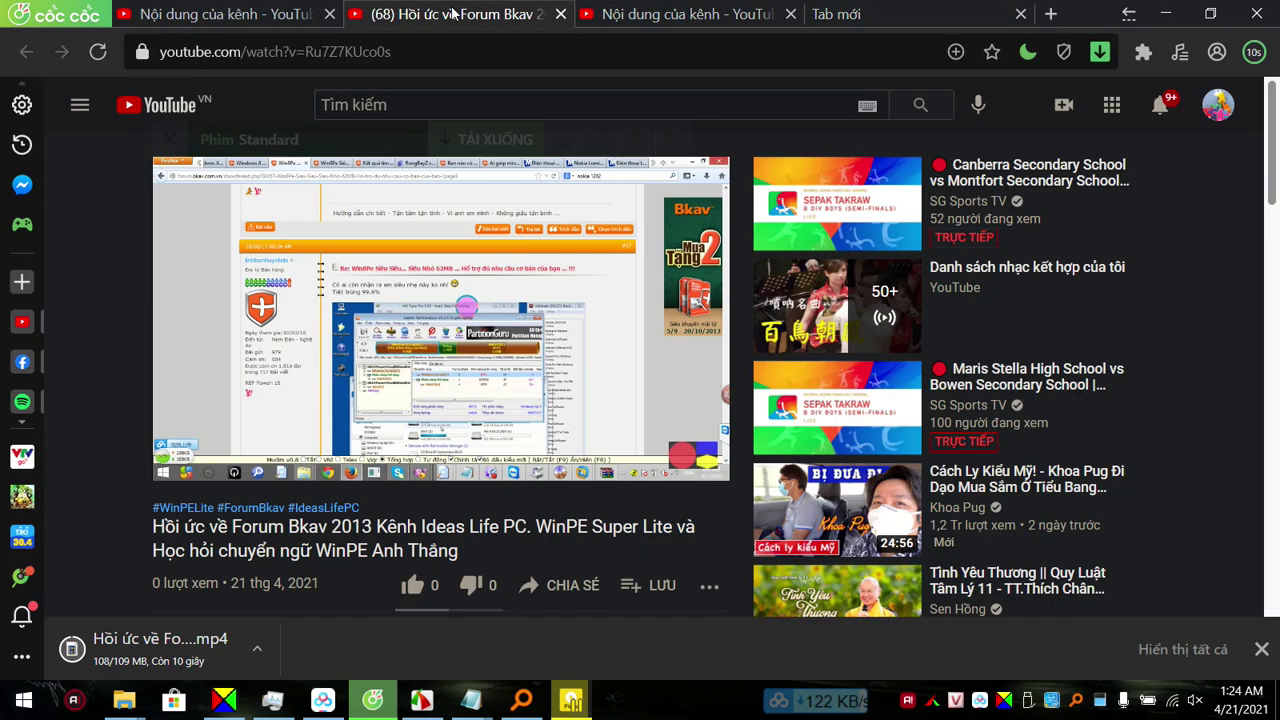
{"action": "left_click", "coordinate": [217, 14]}
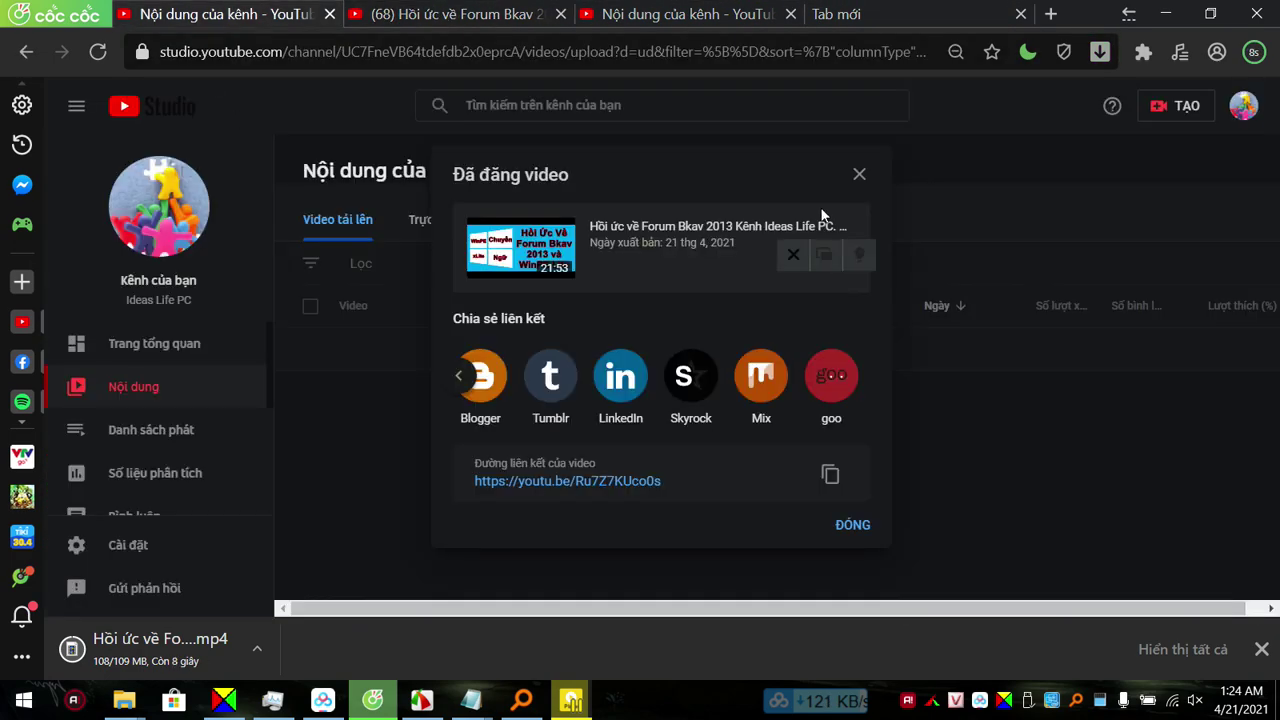
{"action": "left_click", "coordinate": [857, 177]}
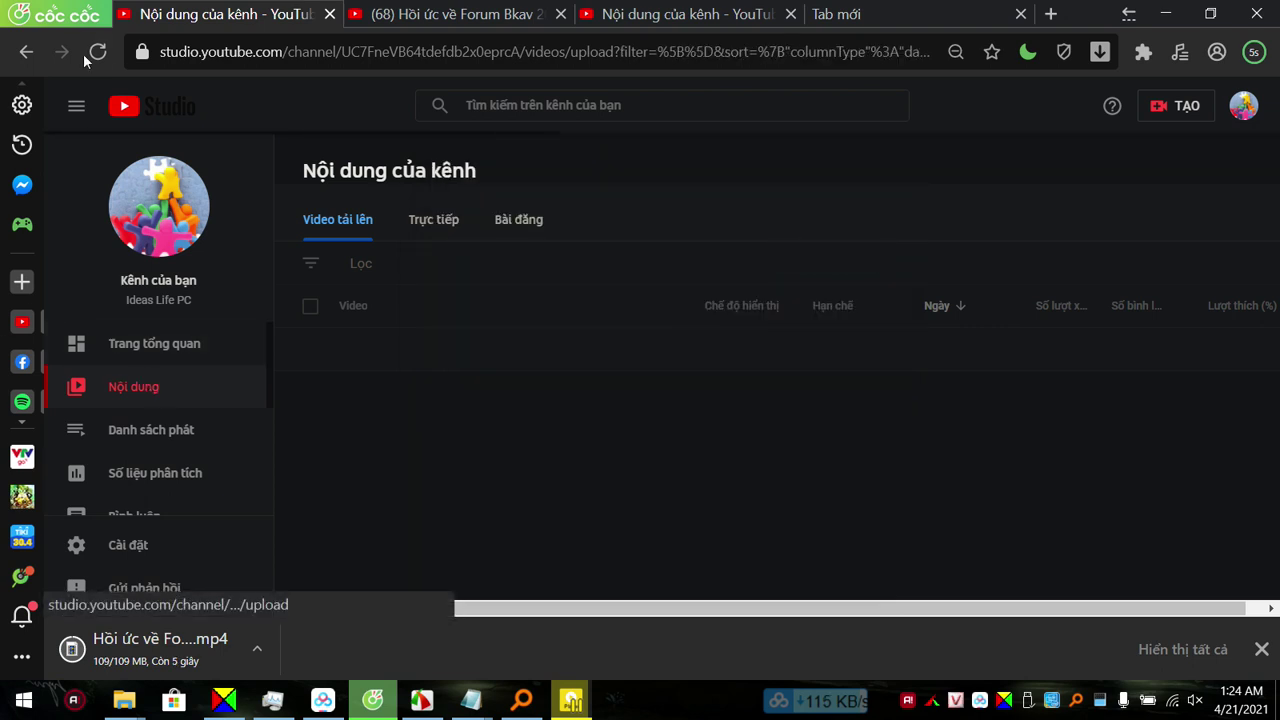
Reload the uploads list and reveal the finished MP4 download in its folder.
{"action": "left_click", "coordinate": [98, 52]}
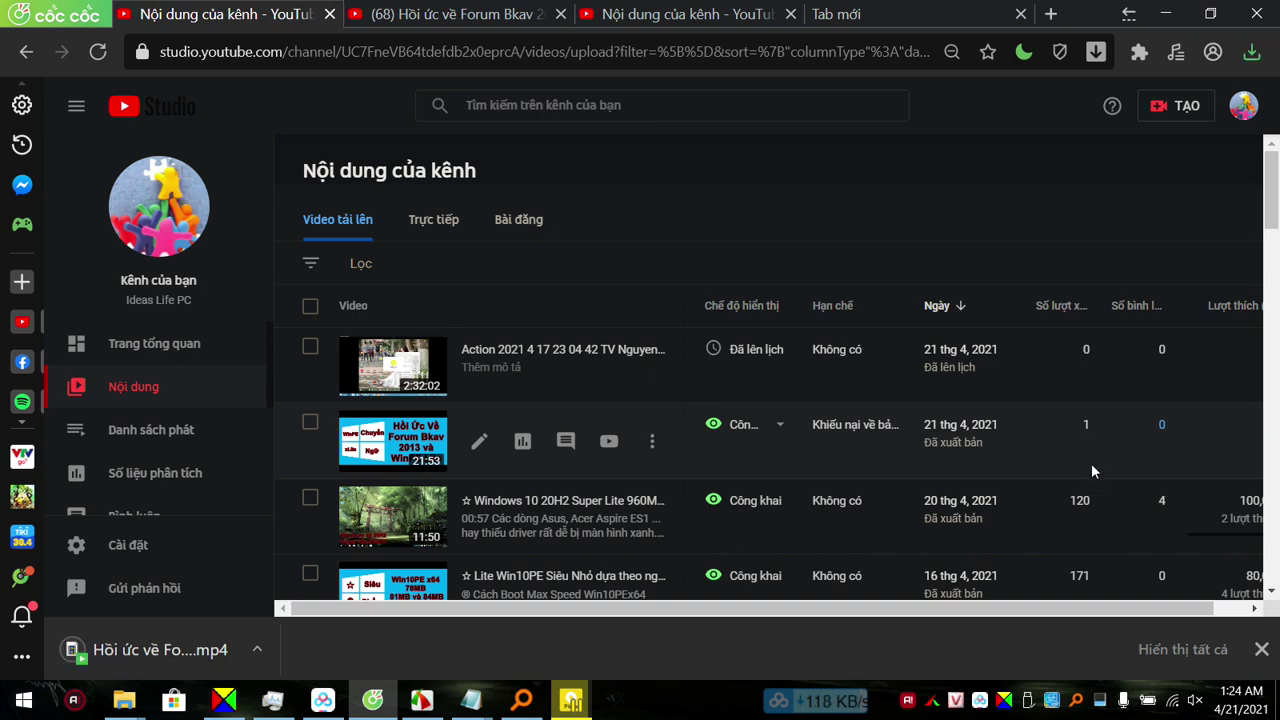
{"action": "left_click", "coordinate": [258, 652]}
{"action": "left_click", "coordinate": [290, 547]}
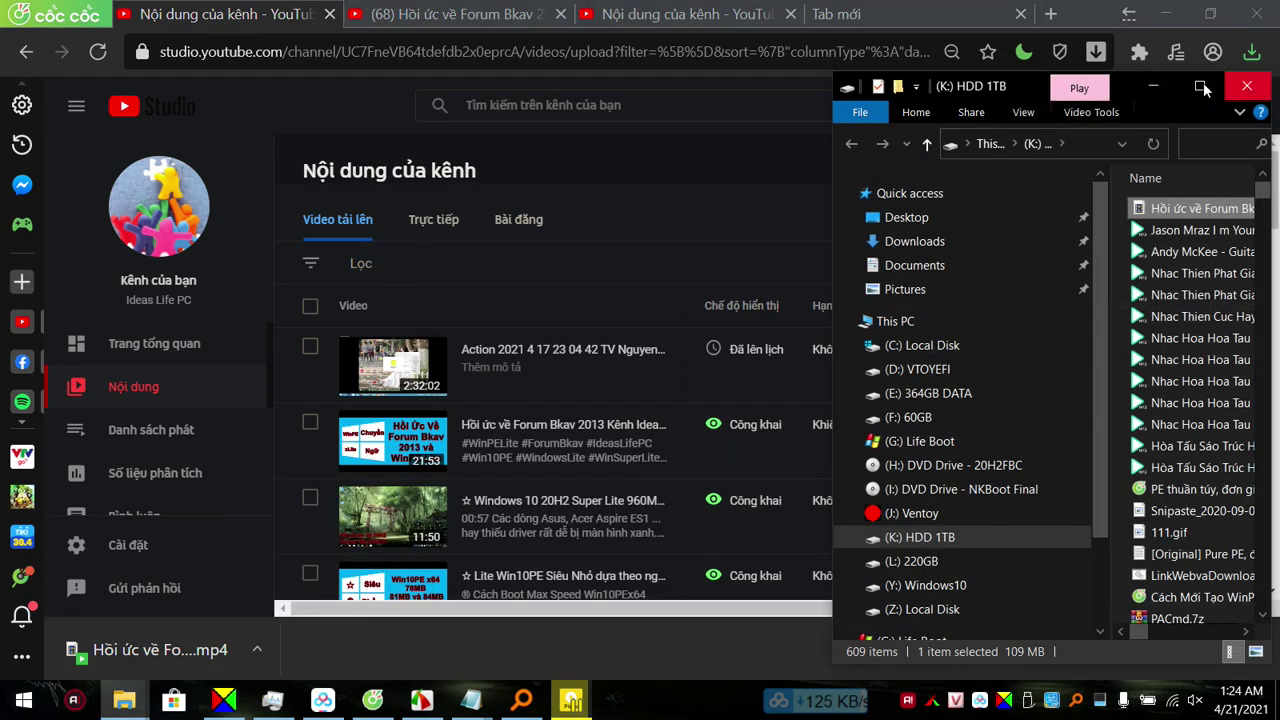
Maximize the folder window and widen the Name column to show full file names.
{"action": "left_click", "coordinate": [1196, 91]}
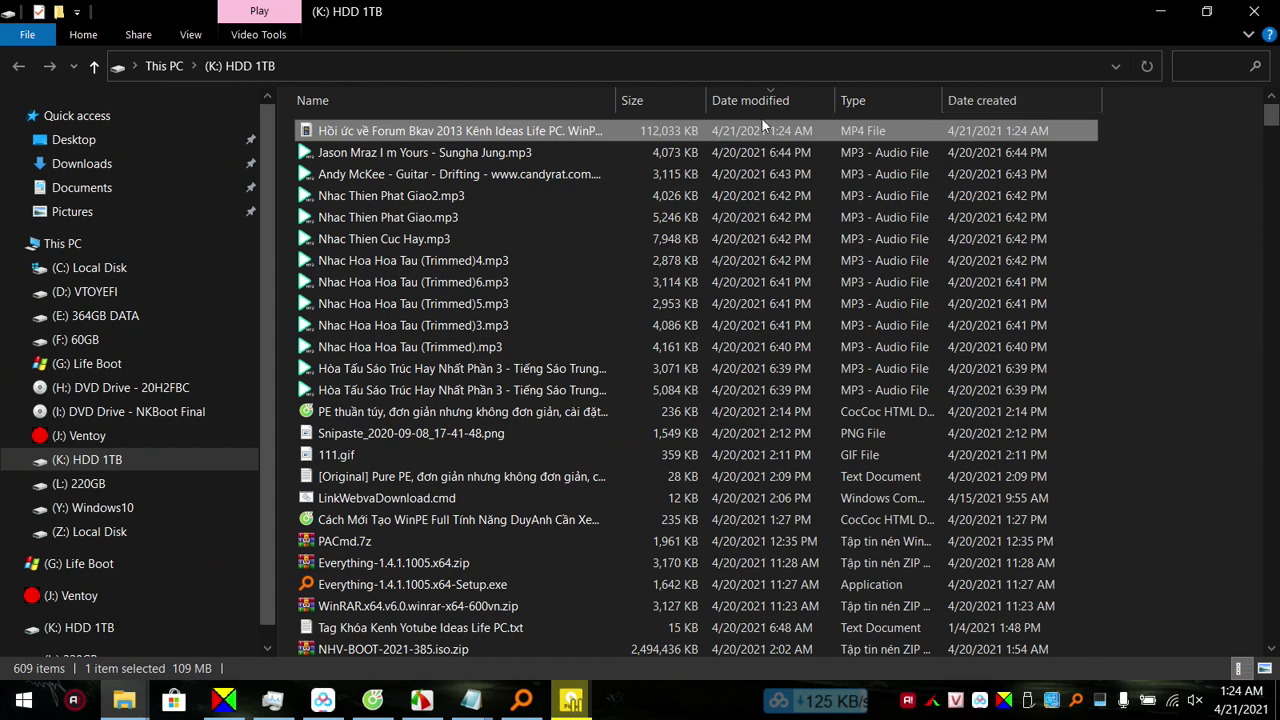
{"action": "left_click_drag", "start_coordinate": [606, 106], "coordinate": [949, 113]}
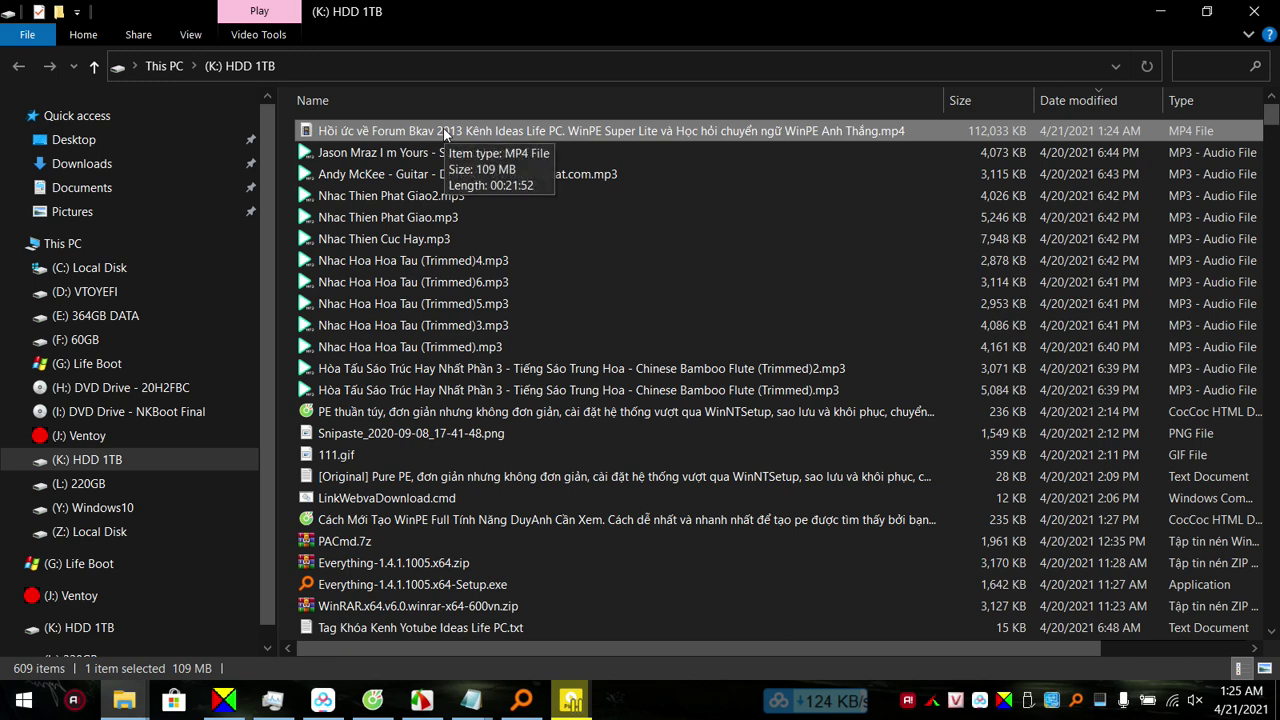
{"action": "right_click", "coordinate": [443, 128]}
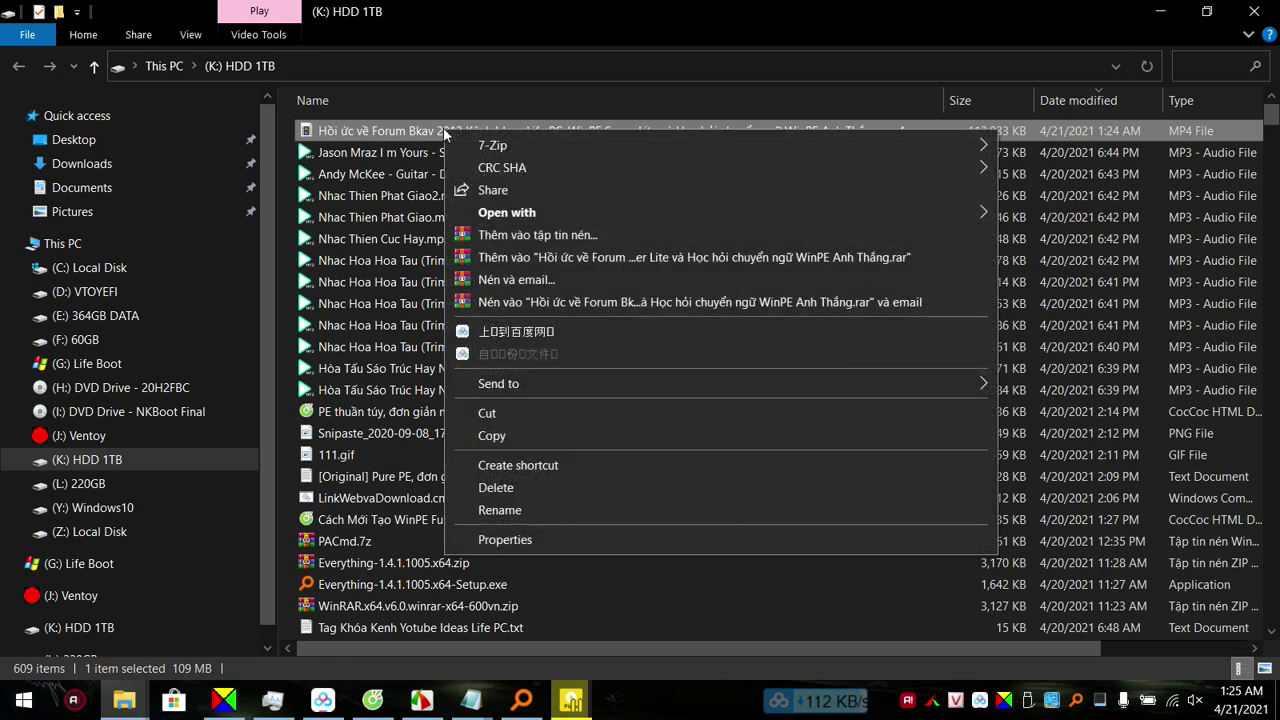
{"action": "left_click", "coordinate": [408, 152]}
Open the downloaded Forum Bkav MP4 with PotPlayer (32-Bit).
{"action": "left_click", "coordinate": [445, 131]}
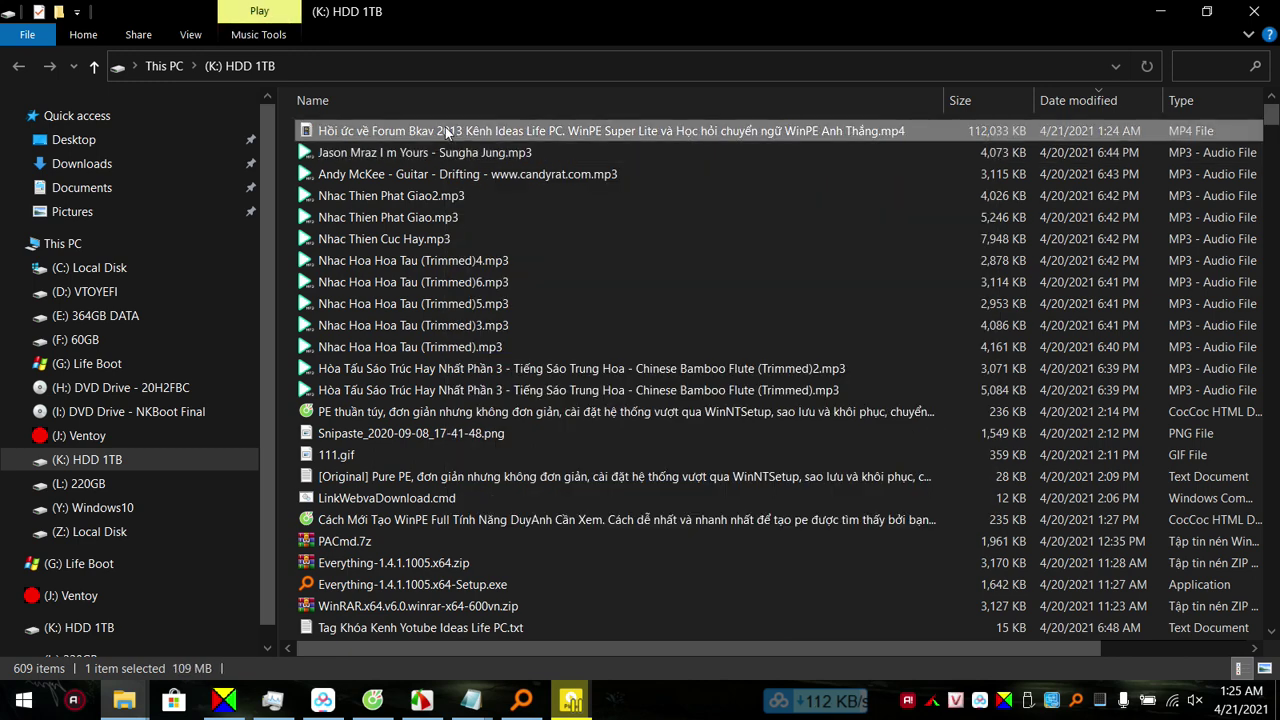
{"action": "double_click", "coordinate": [447, 131]}
{"action": "left_click", "coordinate": [650, 217]}
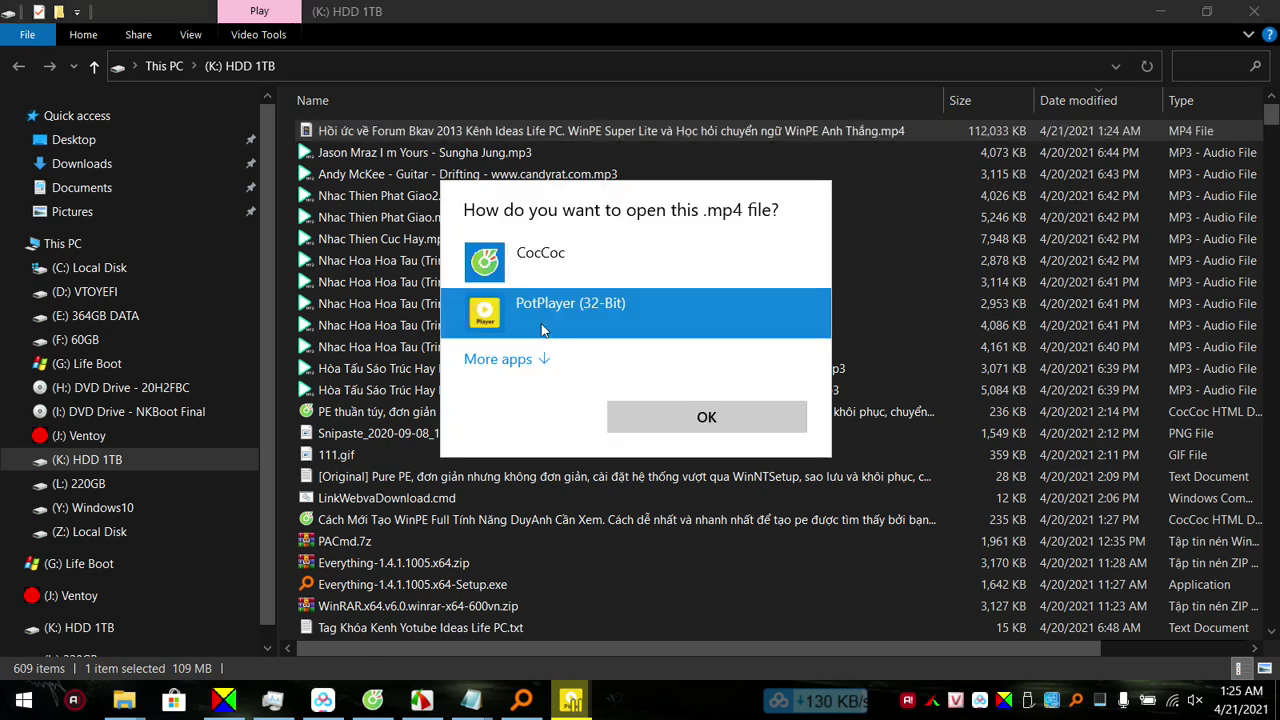
{"action": "left_click", "coordinate": [700, 414]}
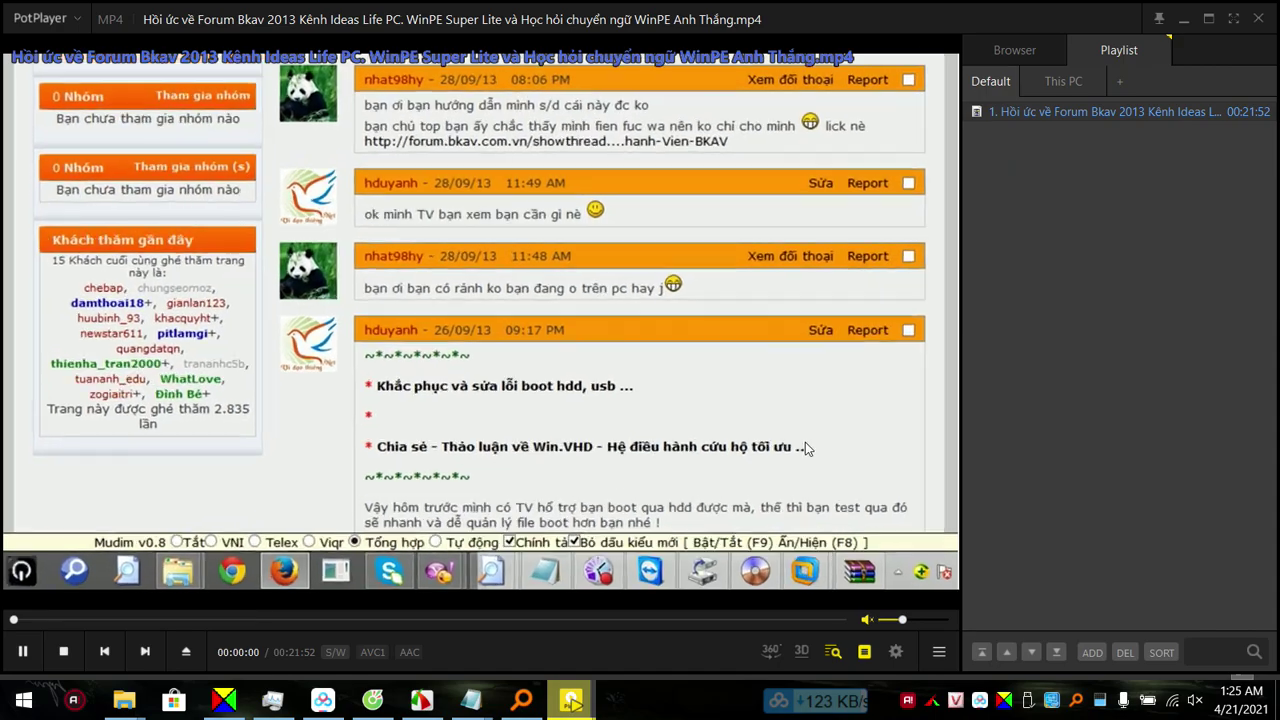
Watch the downloaded MP4 full screen from the start and a later point, then pause and close it.
{"action": "double_click", "coordinate": [637, 347]}
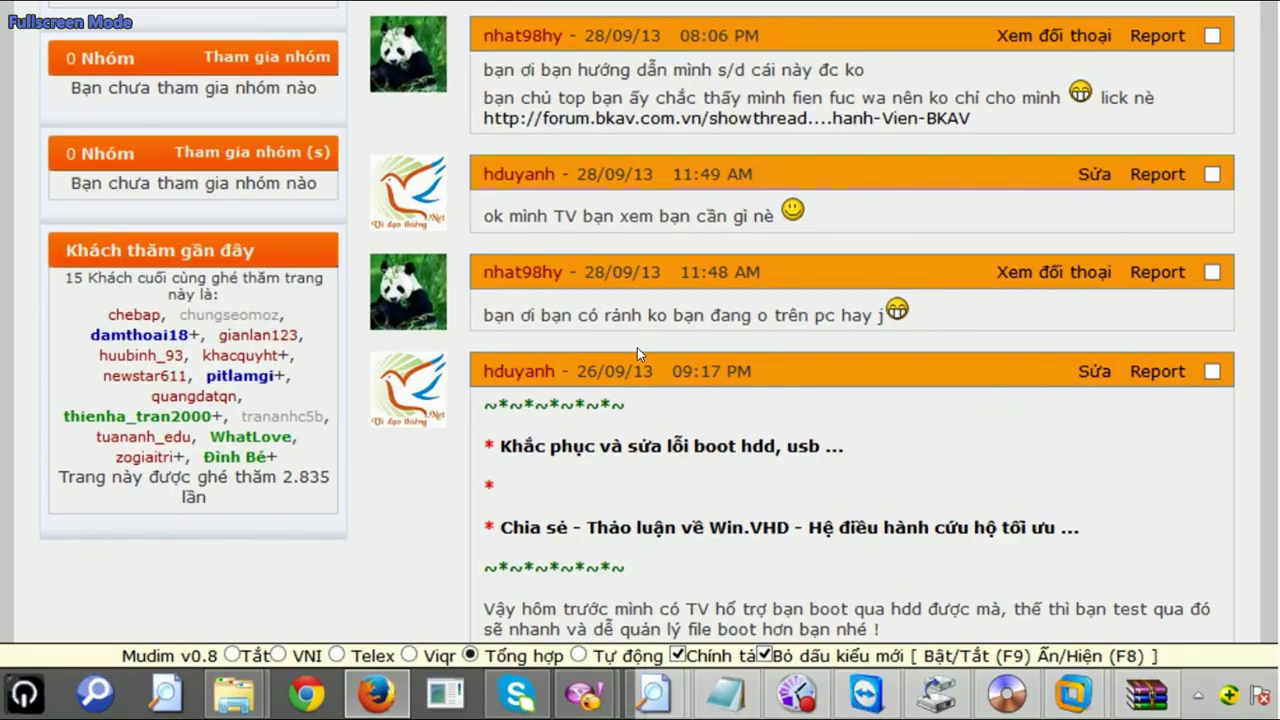
{"action": "left_click", "coordinate": [12, 665]}
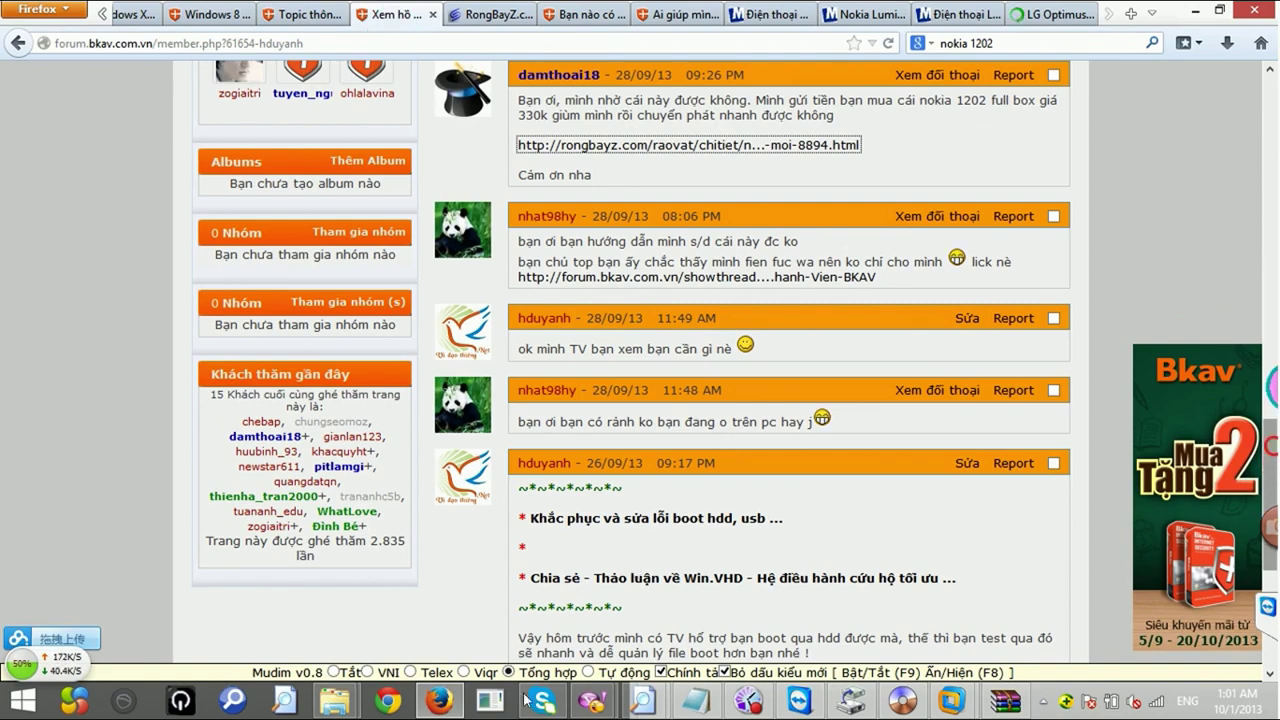
{"action": "mouse_move", "coordinate": [276, 656]}
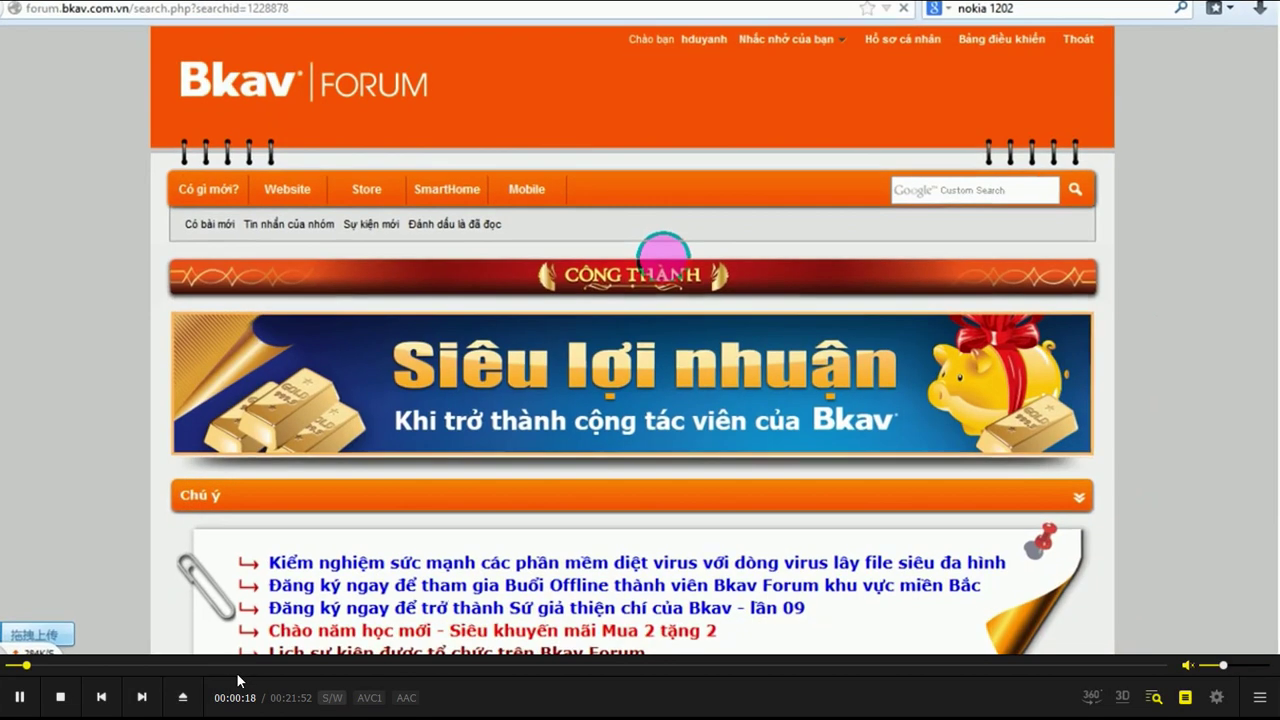
{"action": "left_click", "coordinate": [236, 672]}
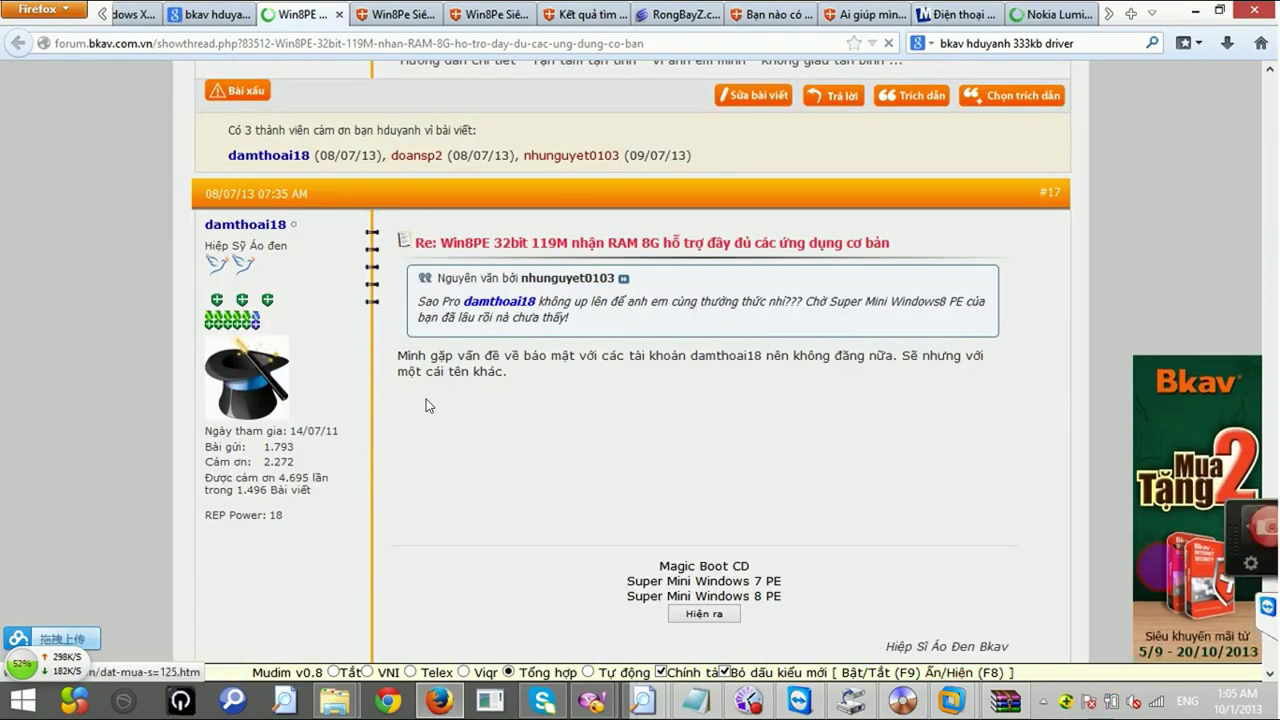
{"action": "key", "text": "space"}
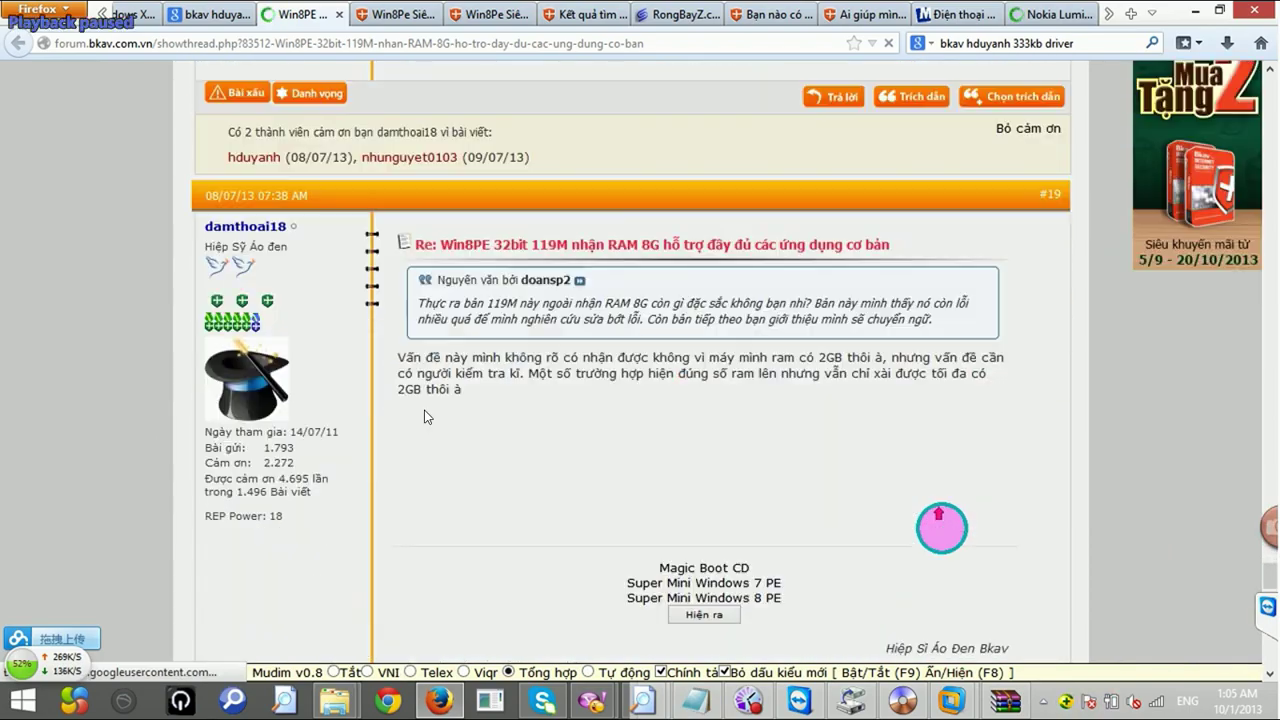
{"action": "key", "text": "alt+F4"}
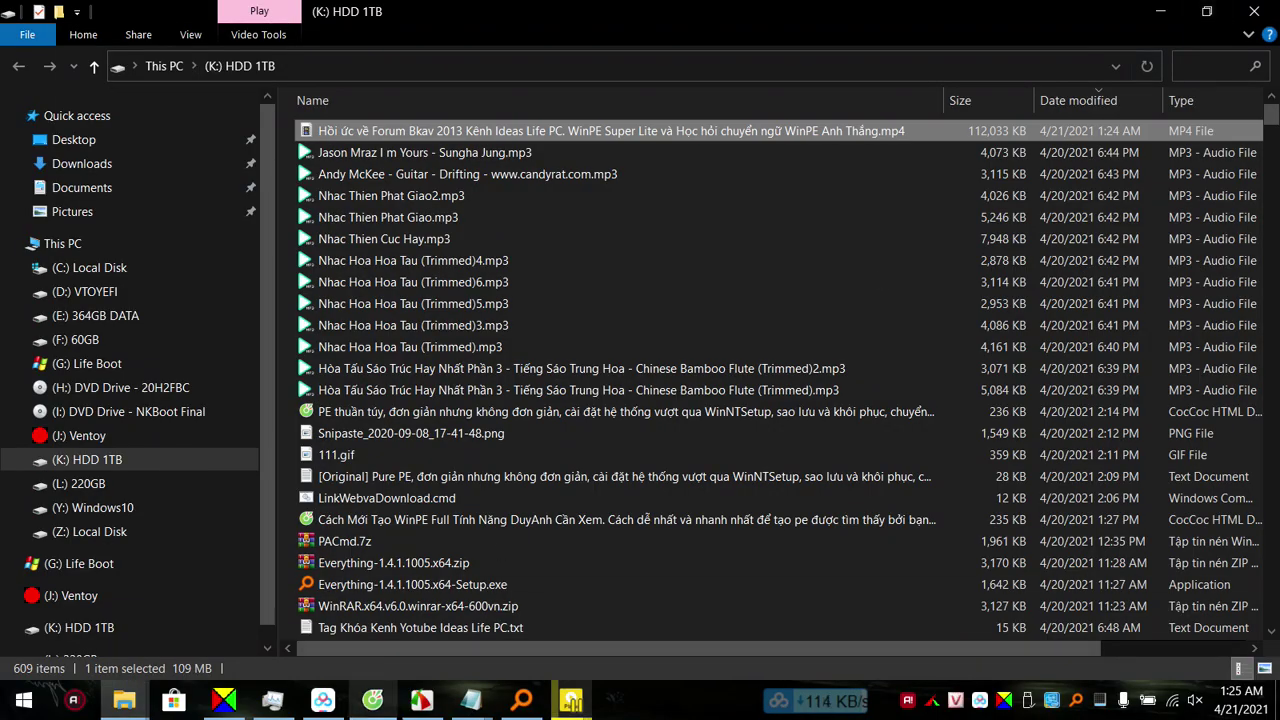
Play the original AVI full screen from around 00:01:53.
{"action": "mouse_move", "coordinate": [580, 706]}
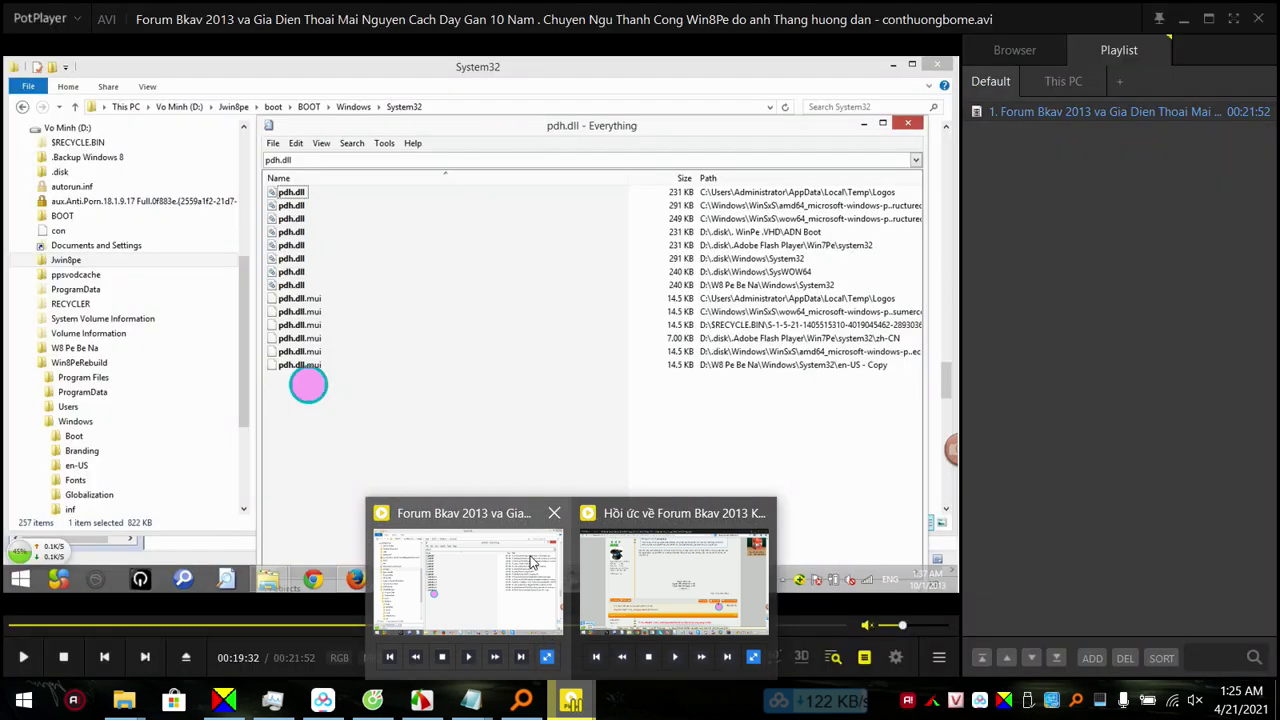
{"action": "left_click", "coordinate": [530, 560]}
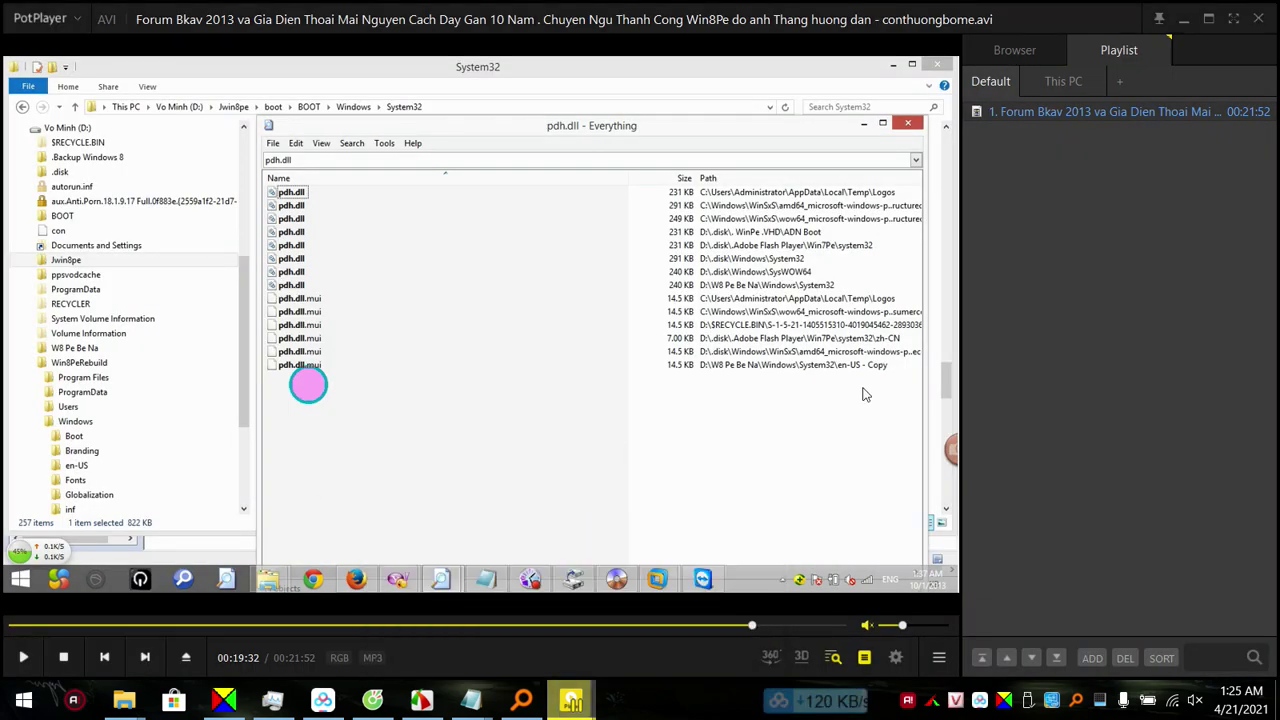
{"action": "double_click", "coordinate": [703, 377]}
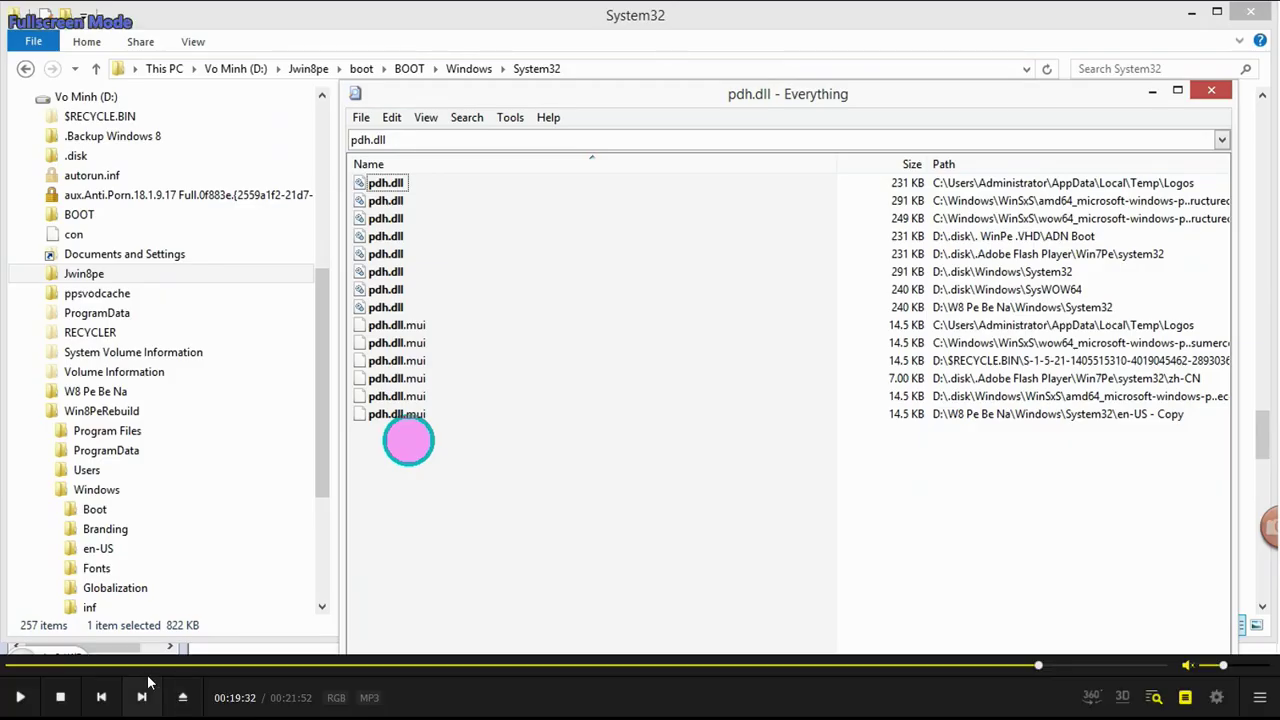
{"action": "left_click_drag", "start_coordinate": [148, 681], "coordinate": [2, 670]}
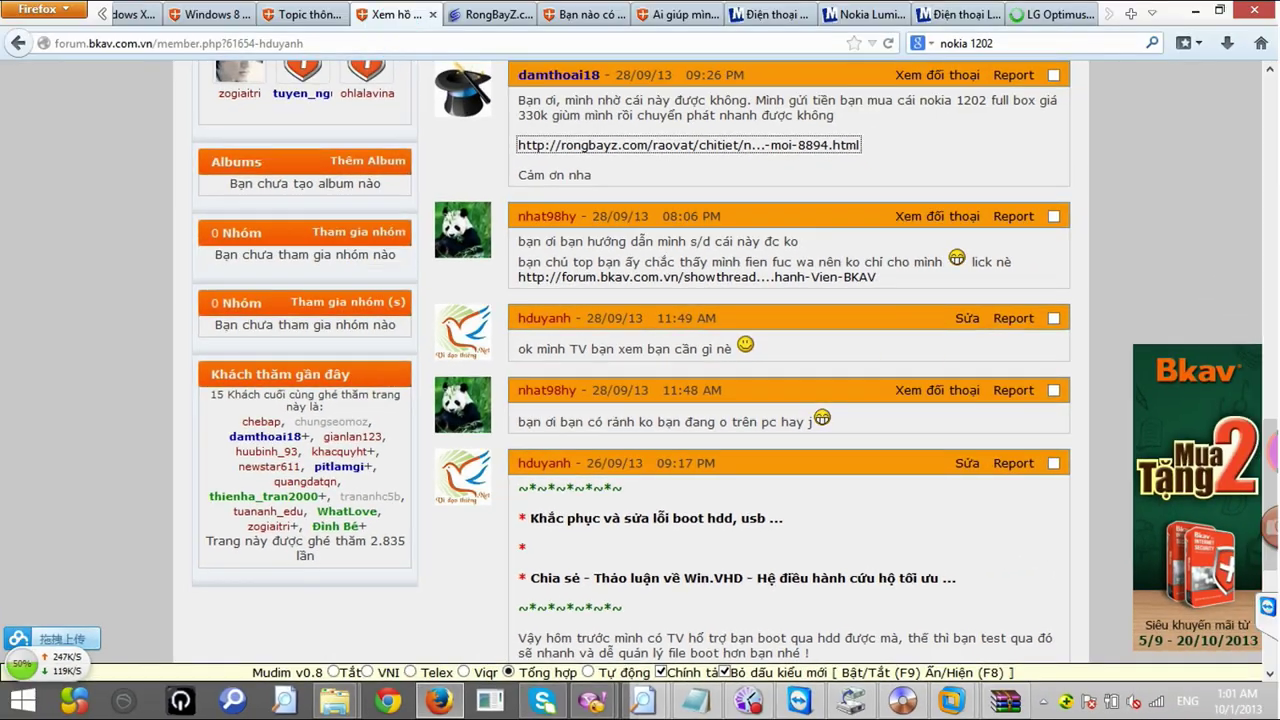
Move through the AVI's profile page section, then close the player.
{"action": "left_click_drag", "start_coordinate": [1272, 440], "coordinate": [1272, 255]}
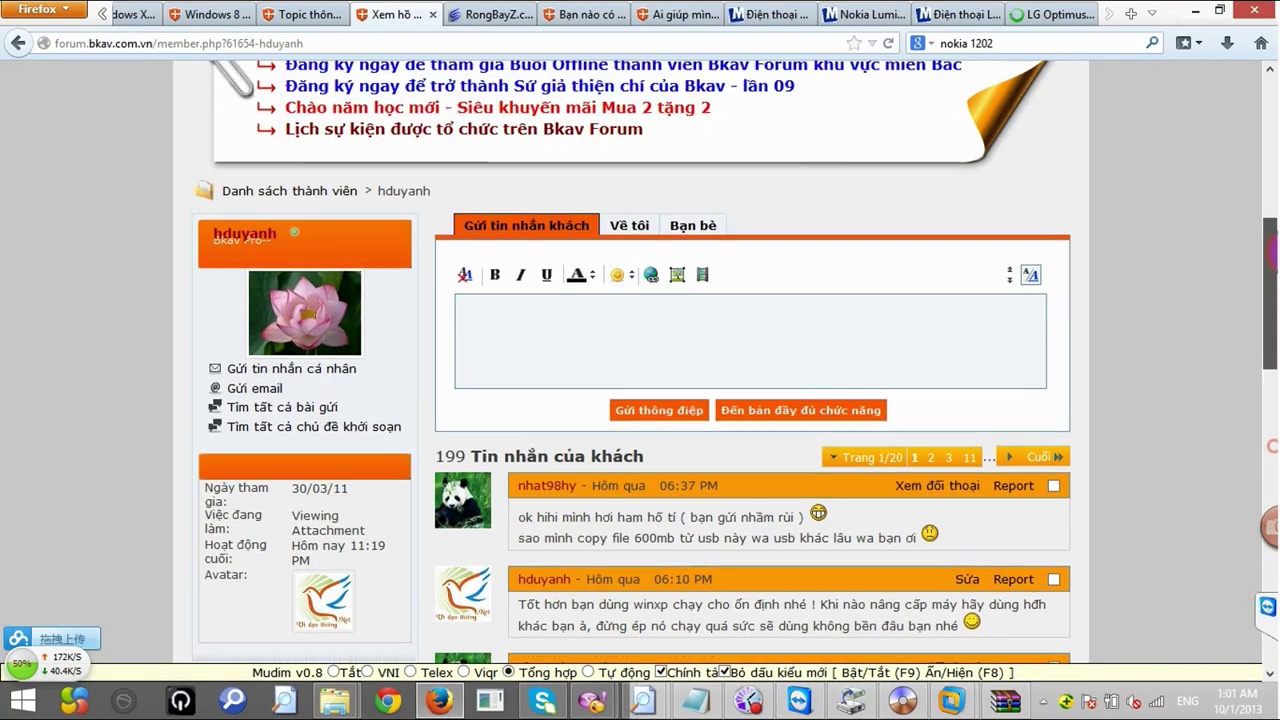
{"action": "scroll", "coordinate": [1272, 255], "scroll_direction": "up", "scroll_amount": 5}
{"action": "scroll", "coordinate": [514, 557], "scroll_direction": "down", "scroll_amount": 3}
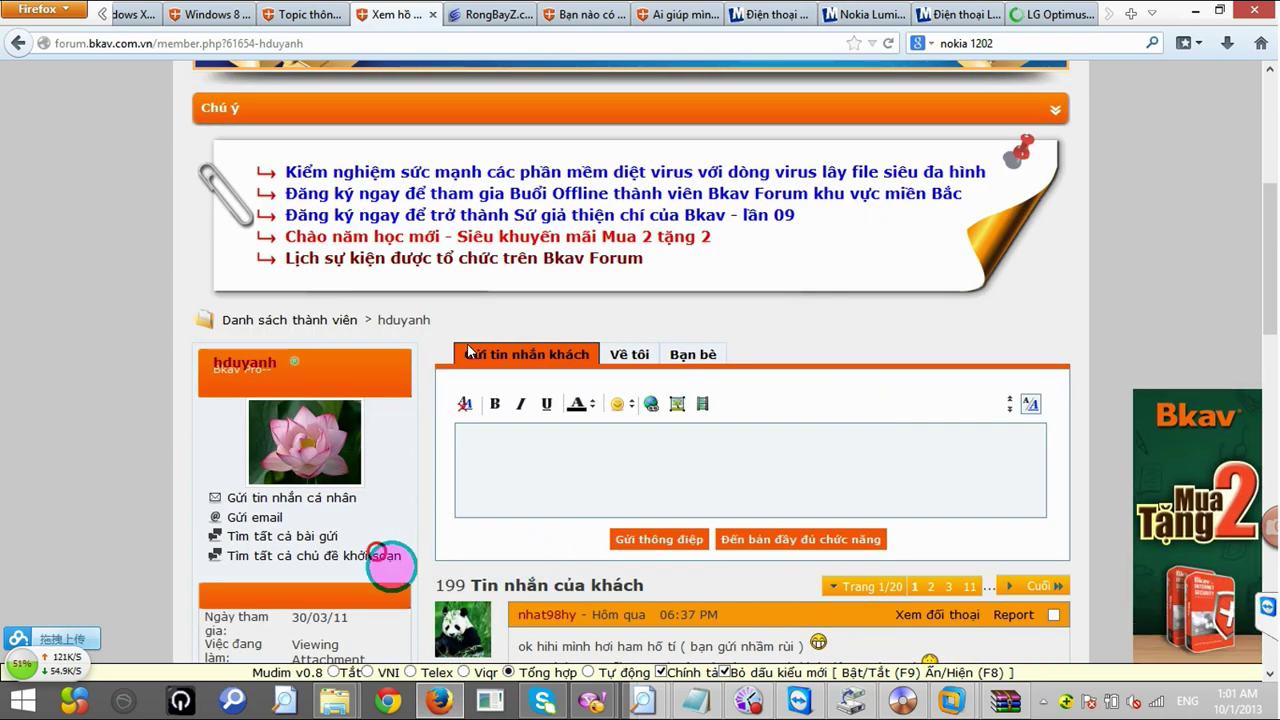
{"action": "left_click", "coordinate": [390, 556]}
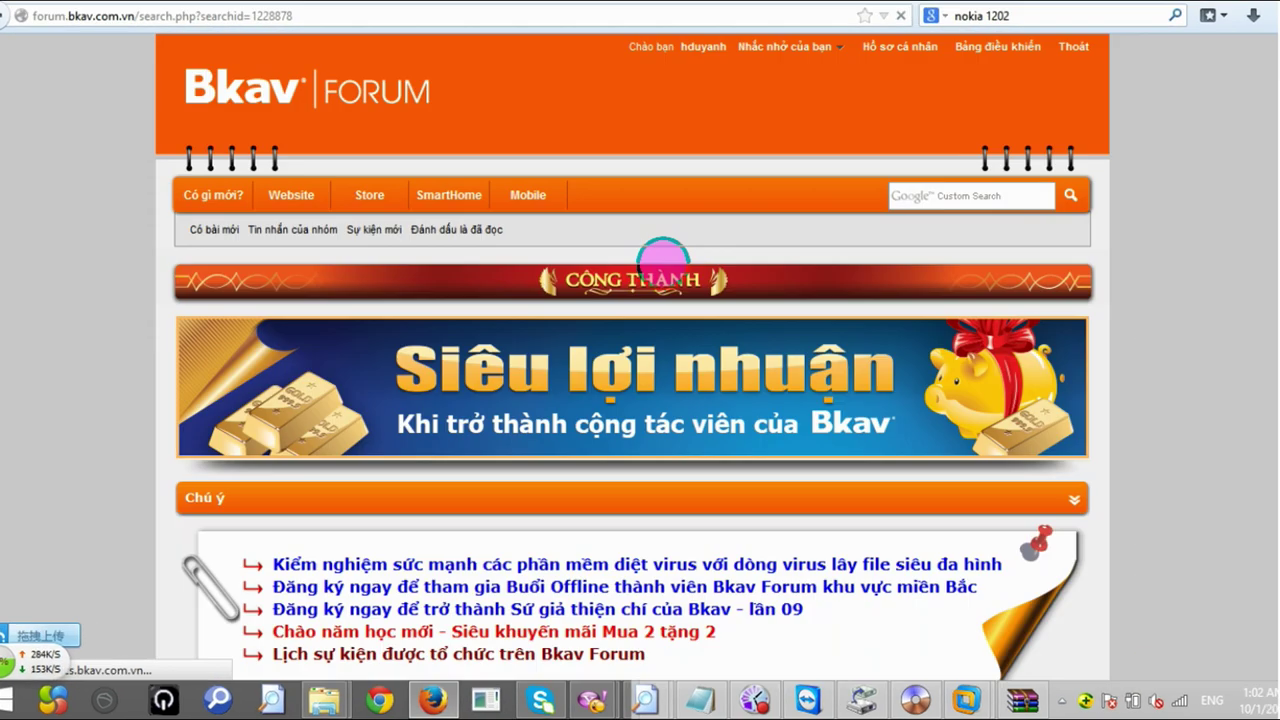
{"action": "scroll", "coordinate": [660, 290], "scroll_direction": "down", "scroll_amount": 3}
{"action": "scroll", "coordinate": [675, 138], "scroll_direction": "down", "scroll_amount": 5}
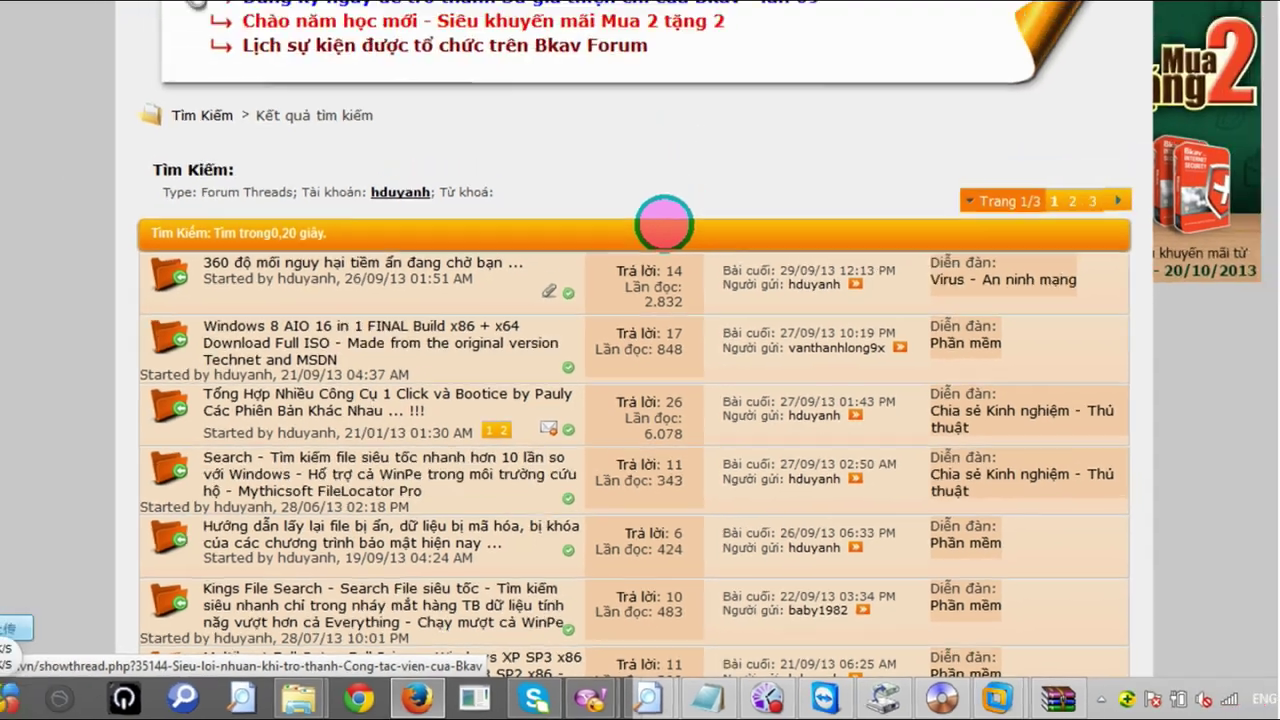
{"action": "scroll", "coordinate": [767, 269], "scroll_direction": "up", "scroll_amount": 10}
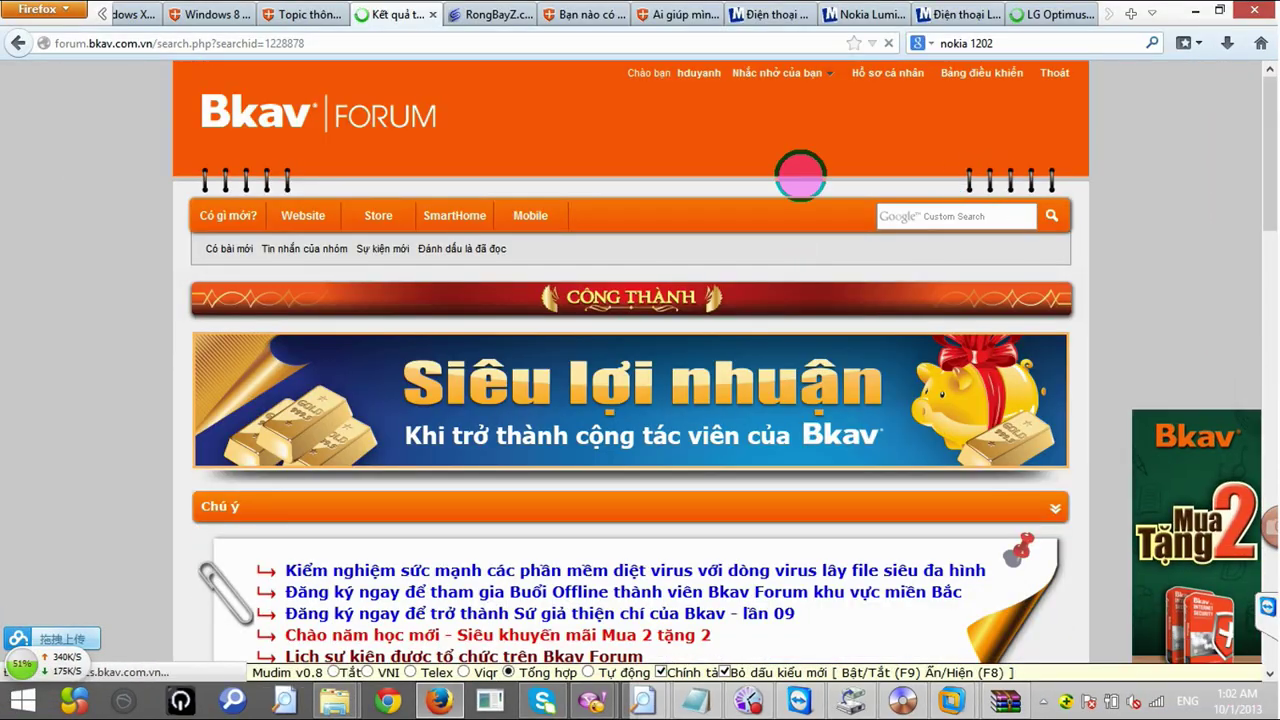
{"action": "left_click", "coordinate": [310, 14]}
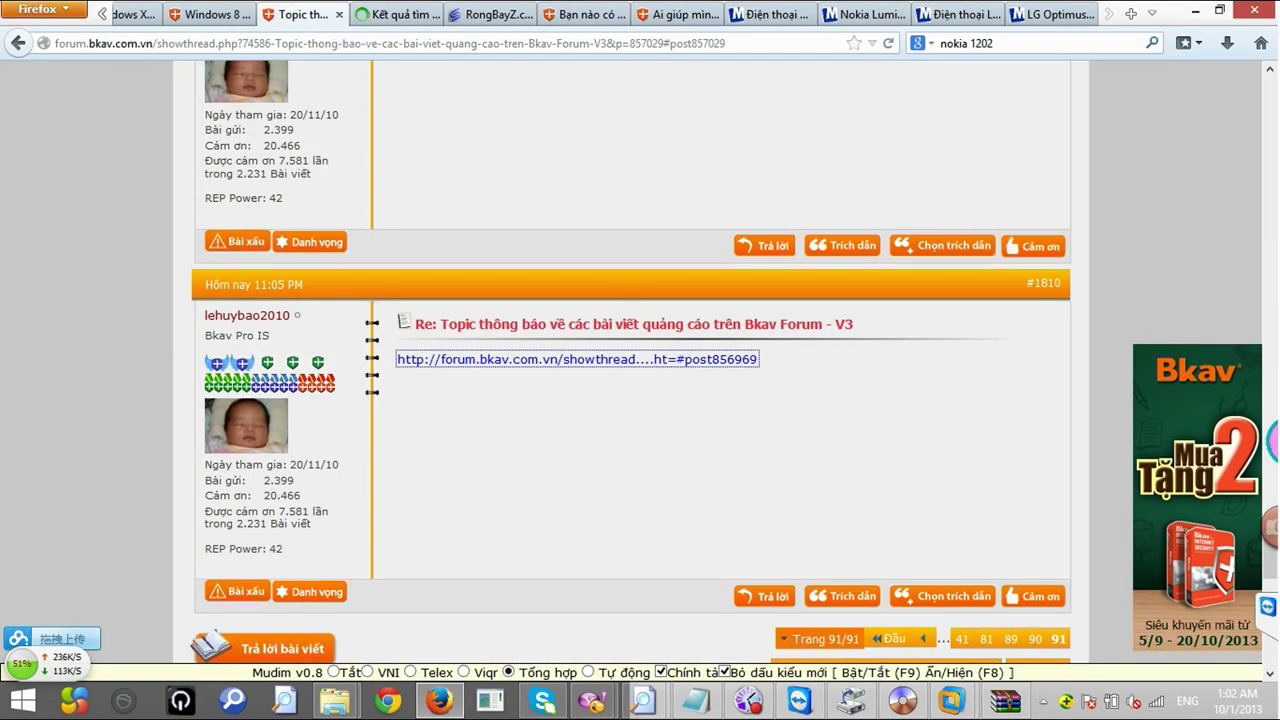
{"action": "scroll", "coordinate": [630, 360], "scroll_direction": "up", "scroll_amount": 15}
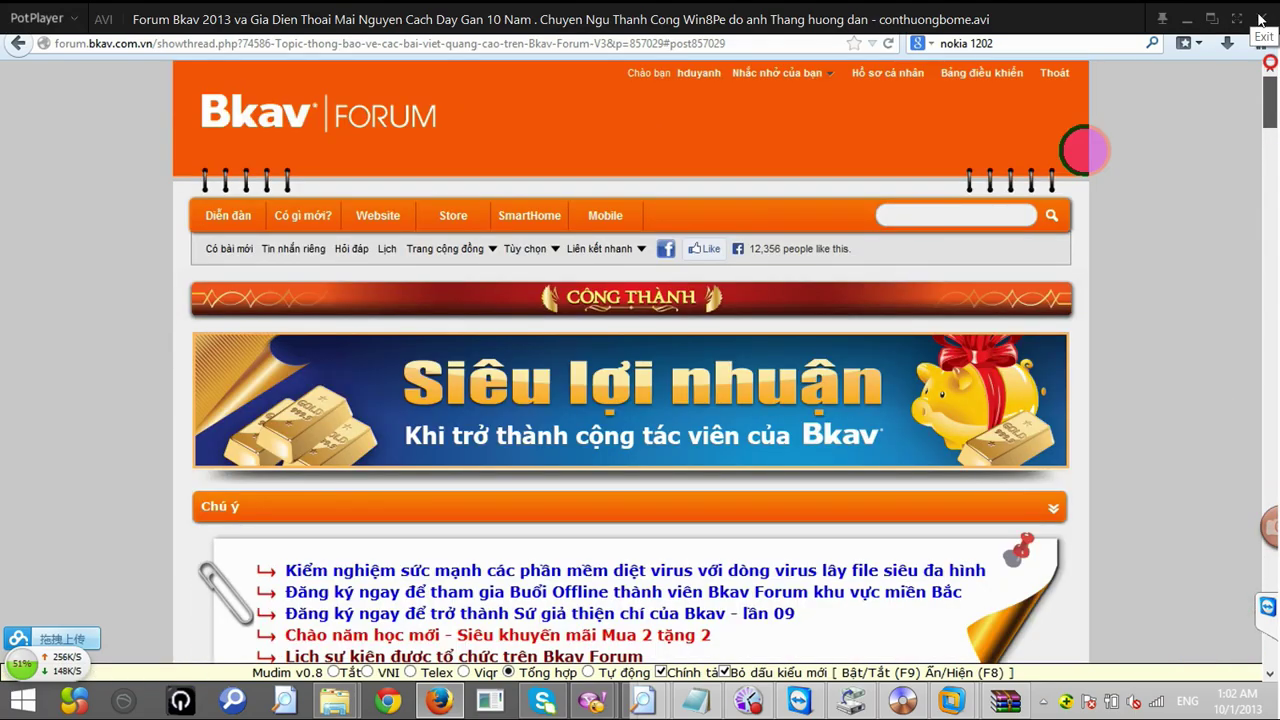
{"action": "left_click", "coordinate": [1260, 18]}
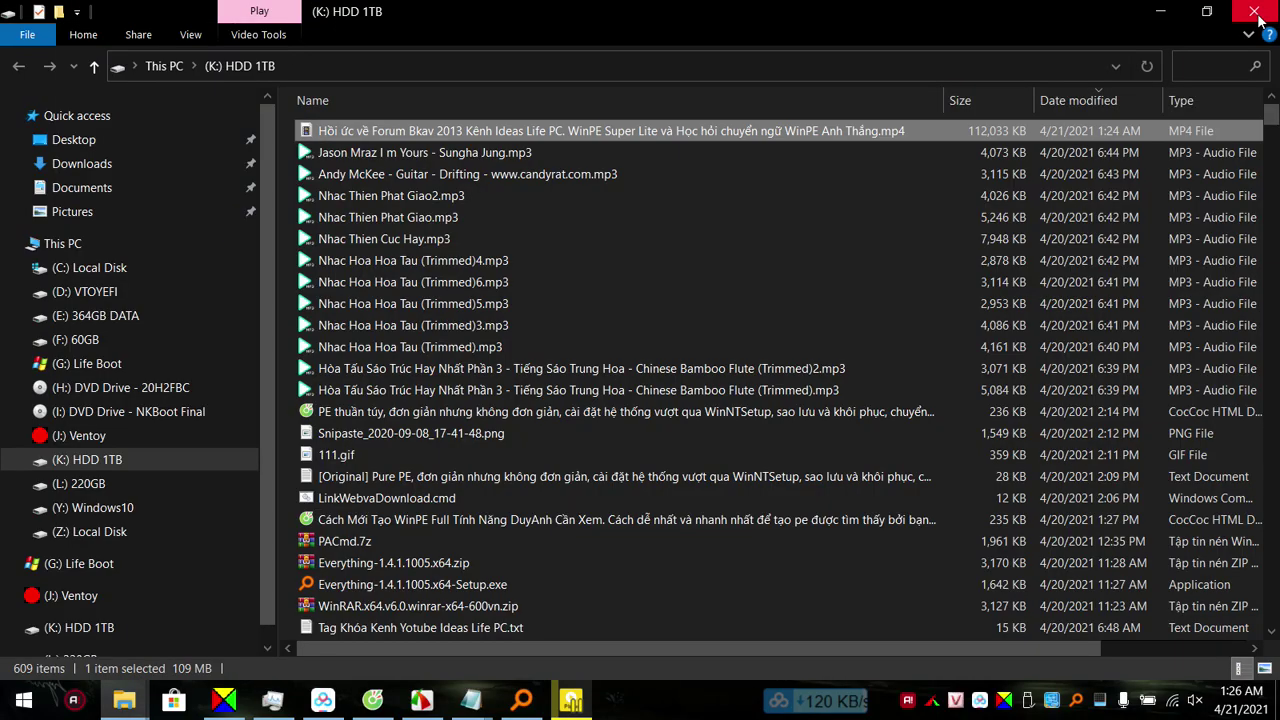
Check the MP4's details (1280×718, 14 frames/second, 00:21:52), then switch to YouTube Studio.
{"action": "left_click", "coordinate": [478, 156]}
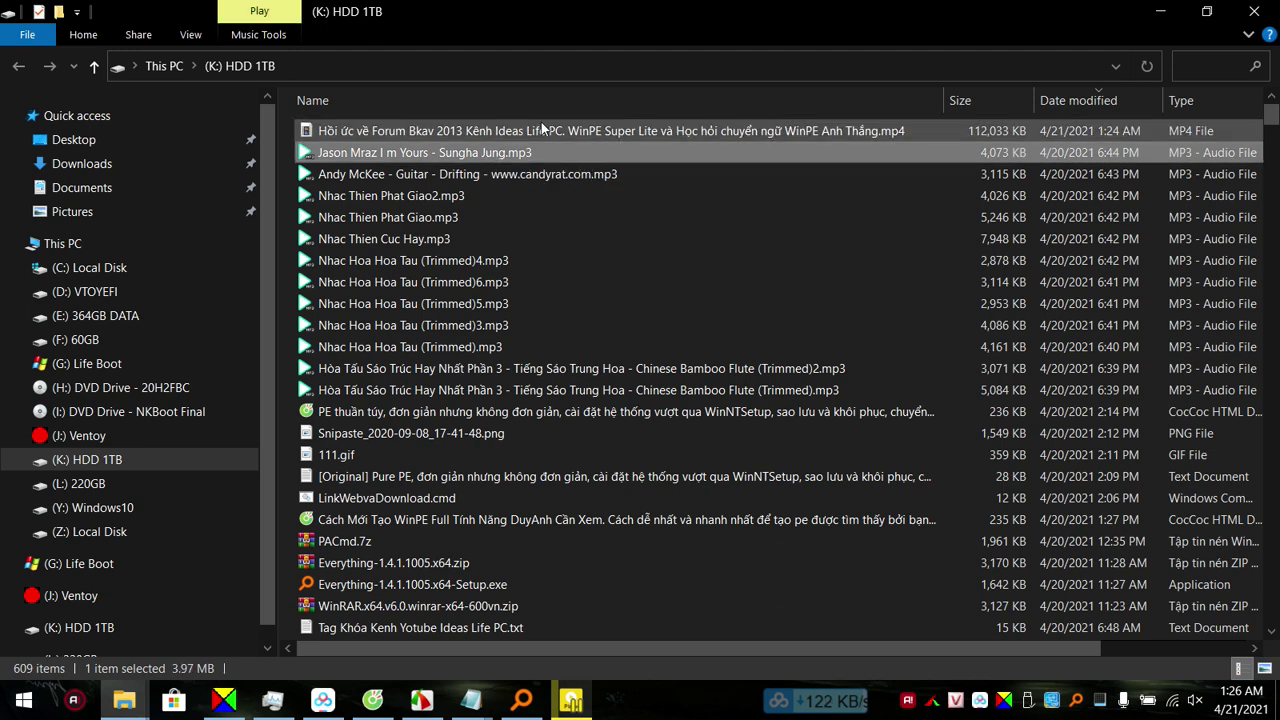
{"action": "left_click", "coordinate": [541, 124]}
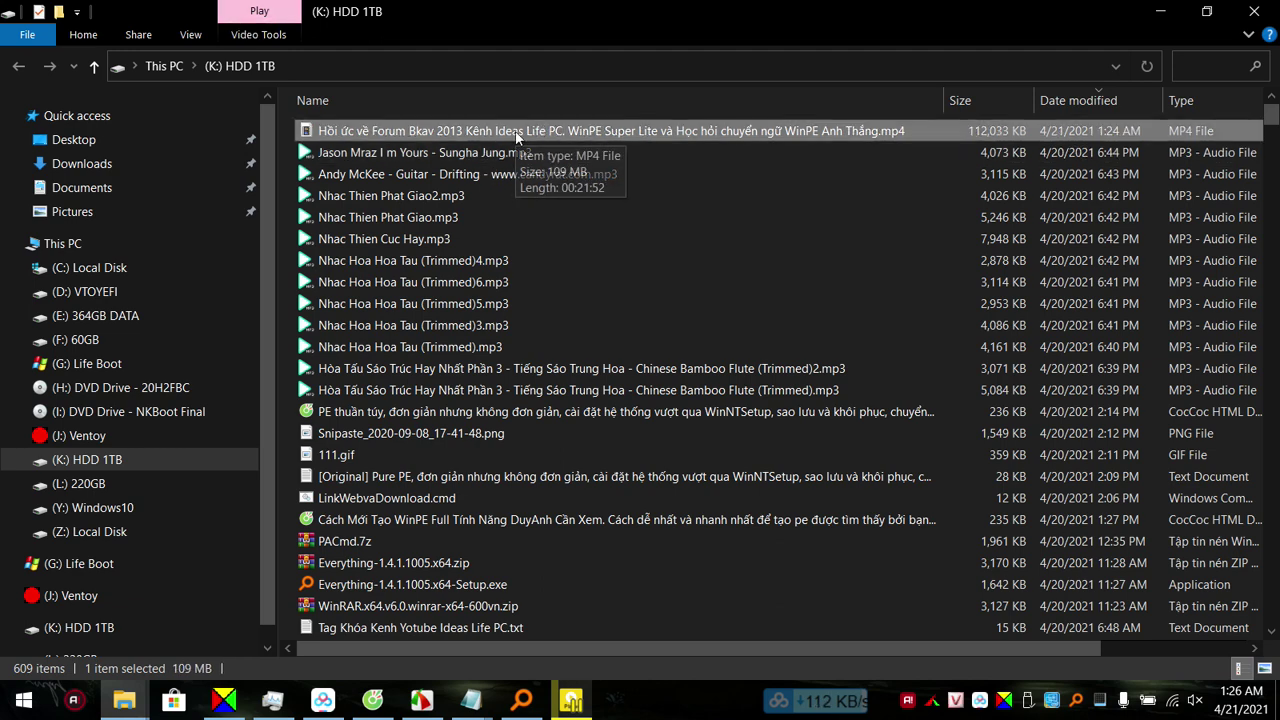
{"action": "right_click", "coordinate": [517, 137]}
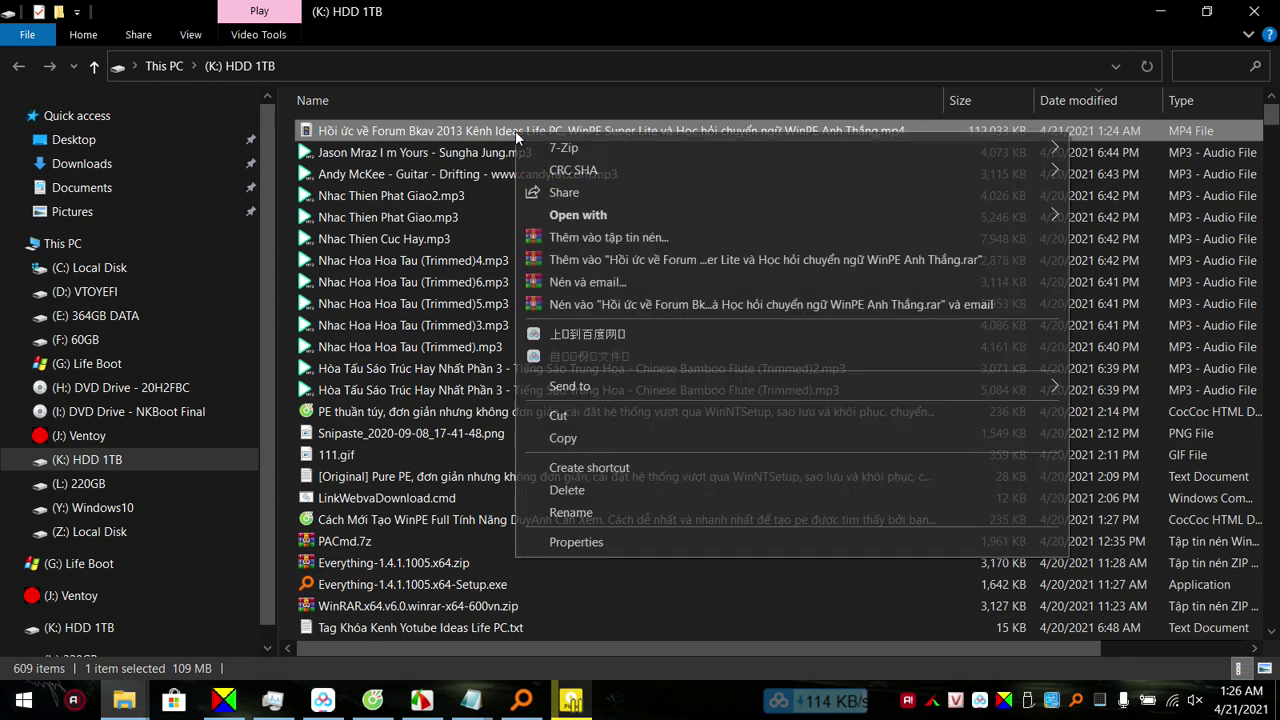
{"action": "left_click", "coordinate": [614, 541]}
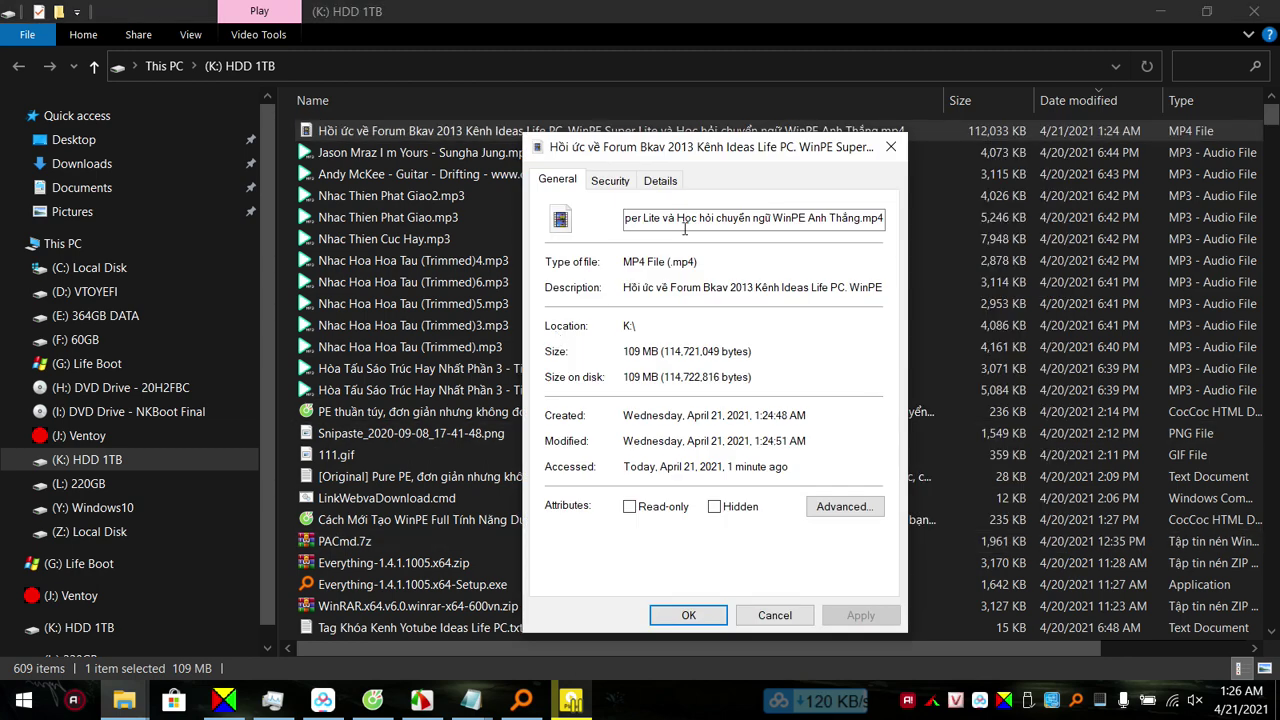
{"action": "left_click", "coordinate": [672, 184]}
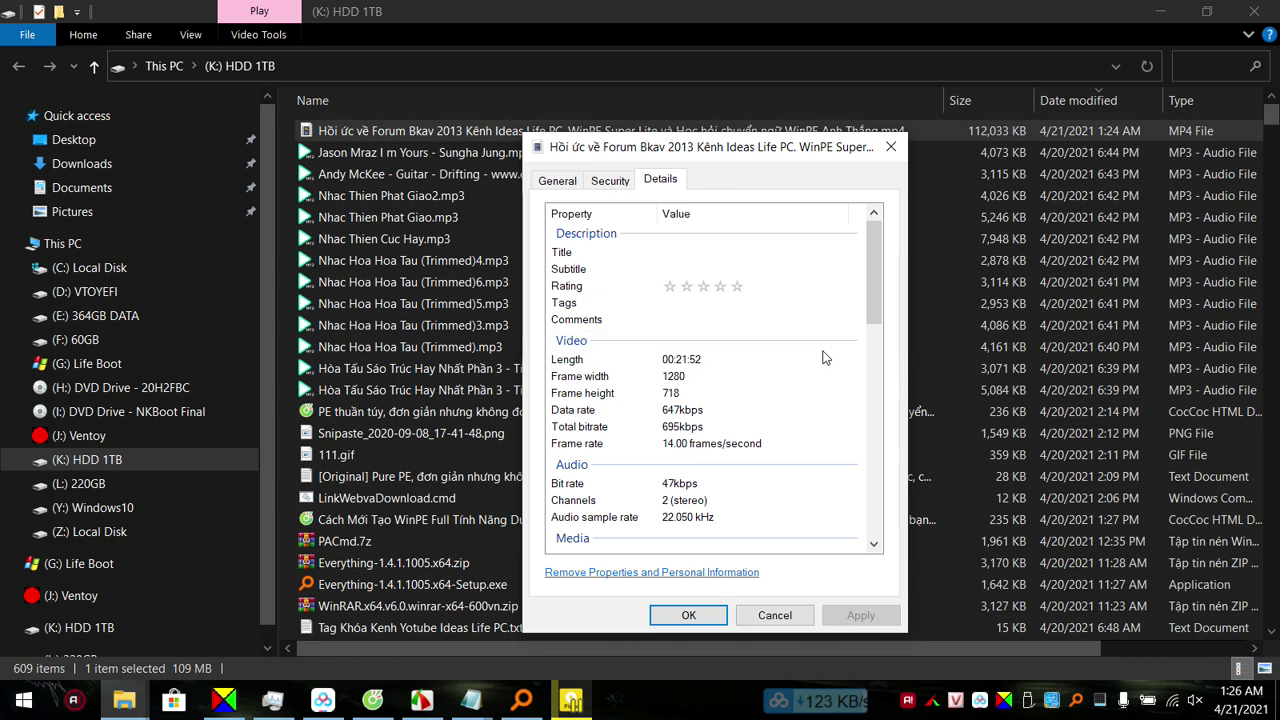
{"action": "left_click", "coordinate": [773, 615]}
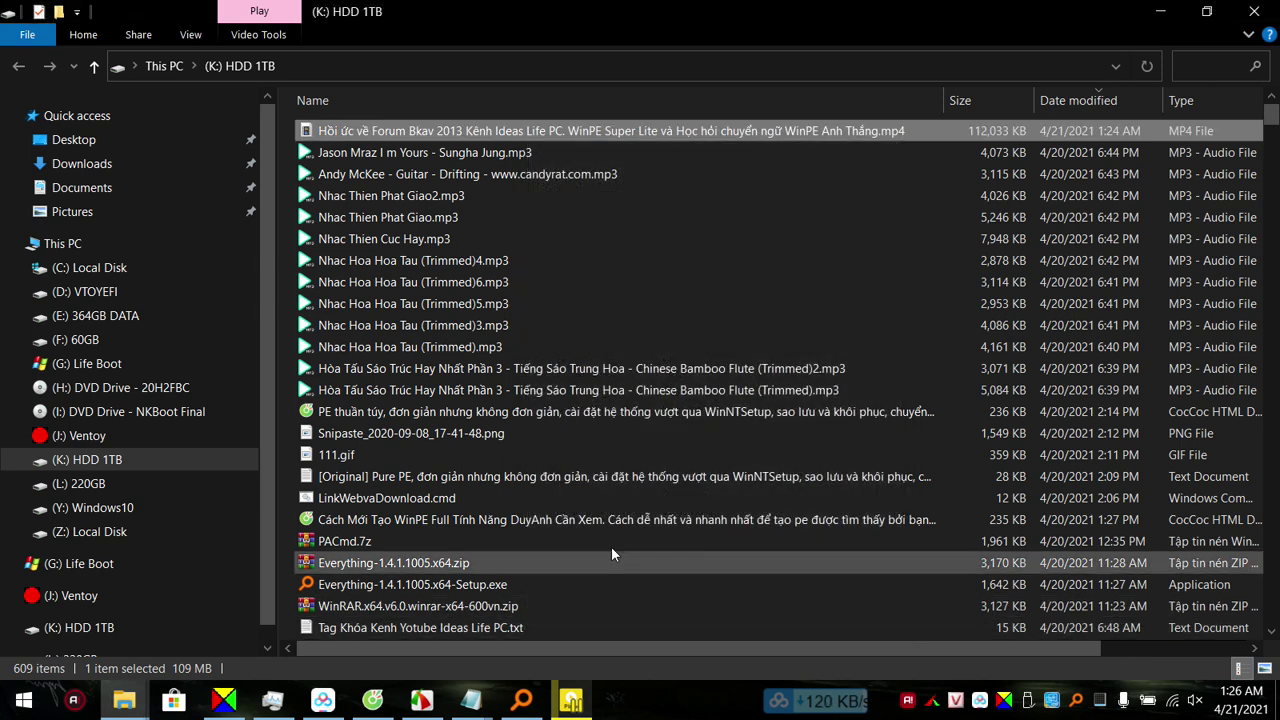
{"action": "left_click", "coordinate": [388, 710]}
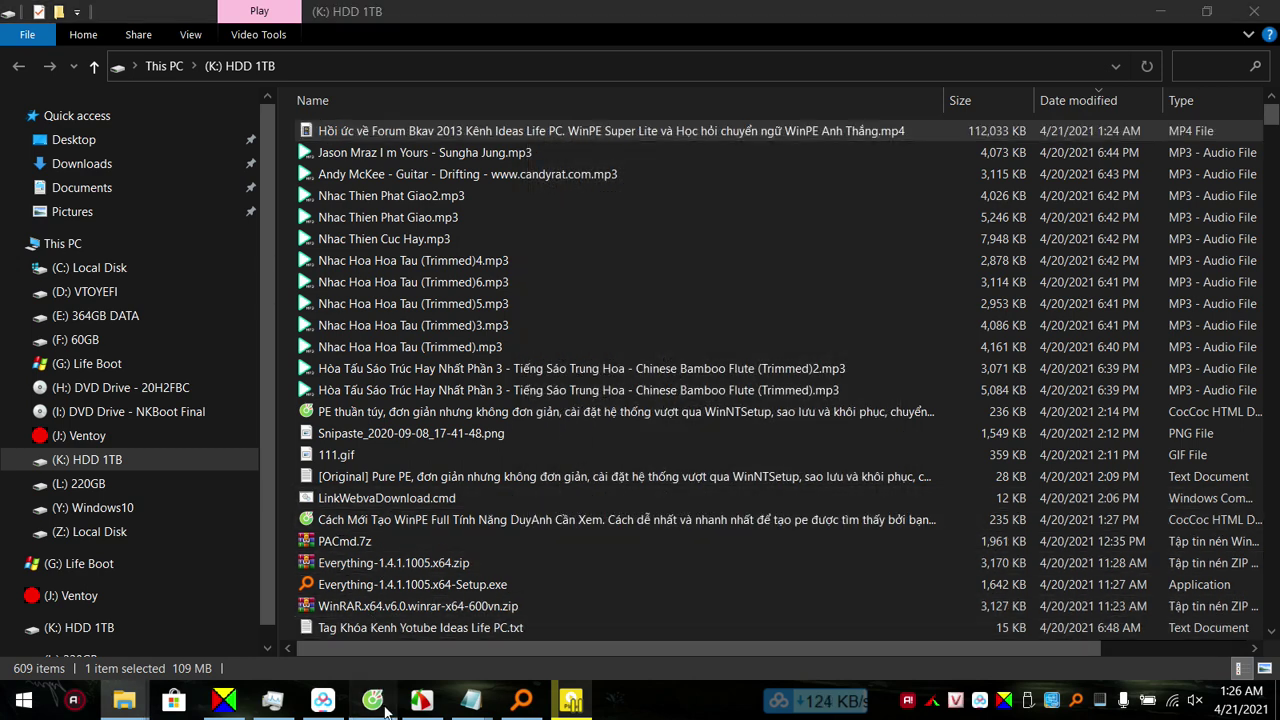